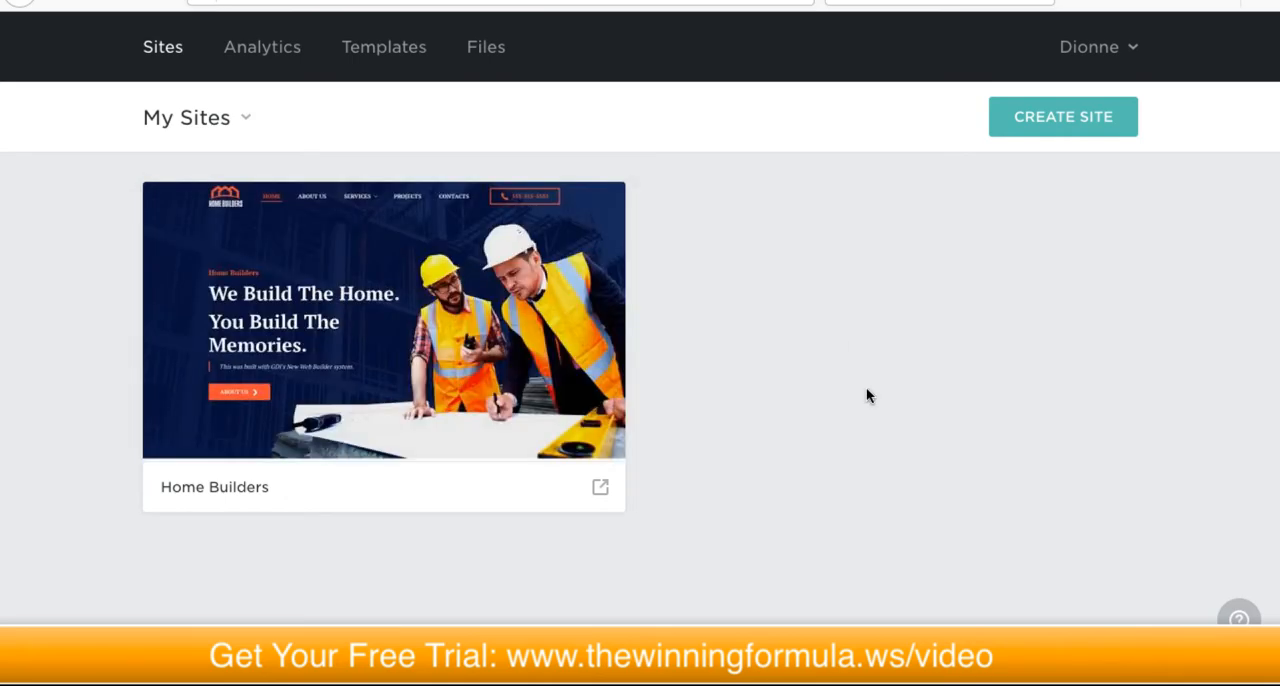
# Step: Start creating a new site and browse the full gallery of templates
pyautogui.click(1057, 117)
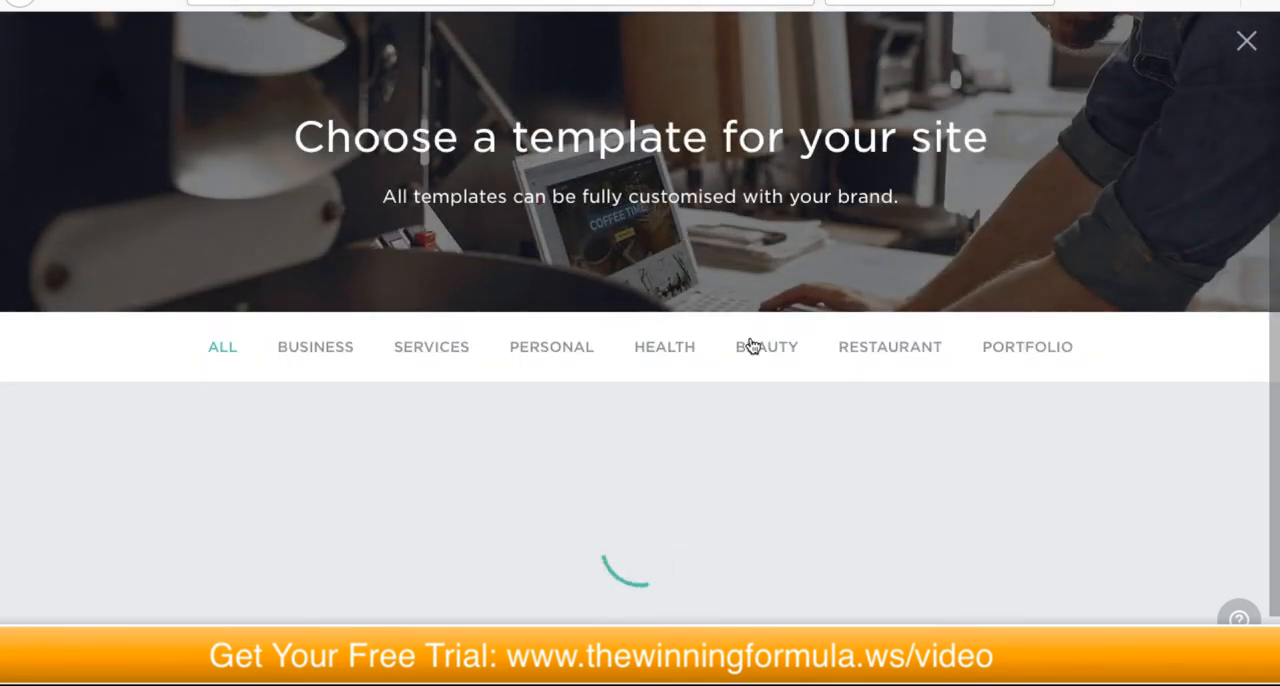
pyautogui.scroll(-5, 852, 325)
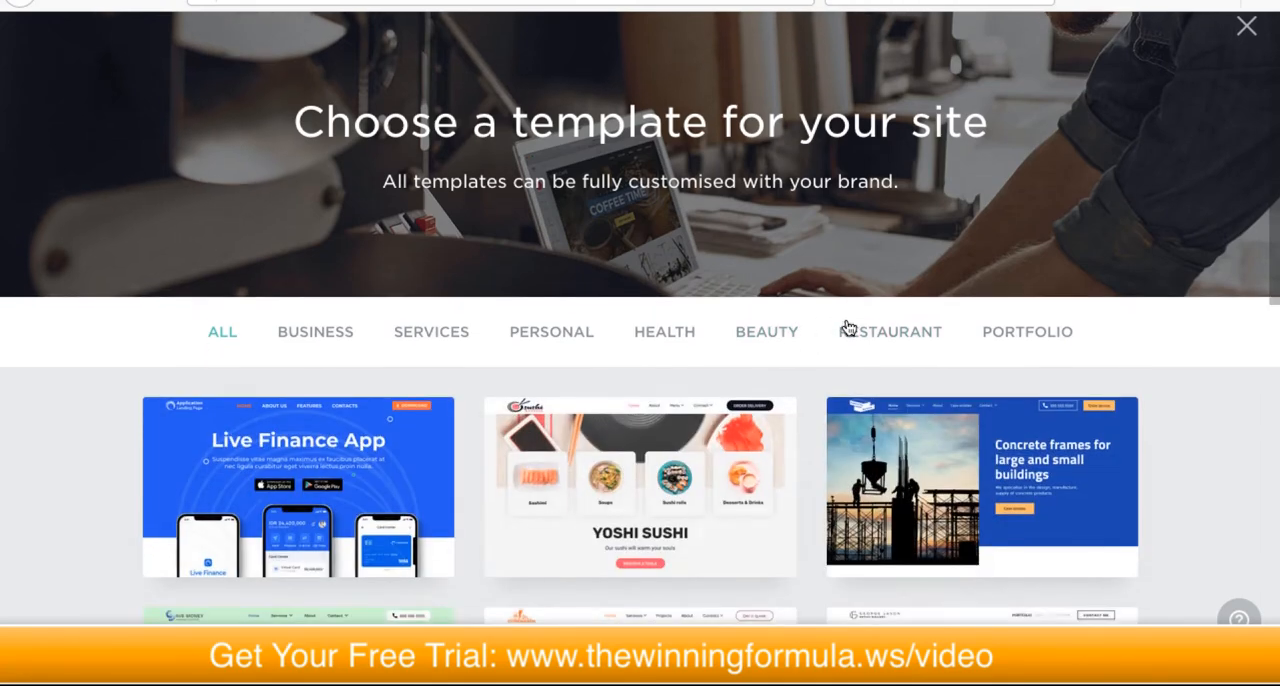
pyautogui.scroll(-4, 561, 347)
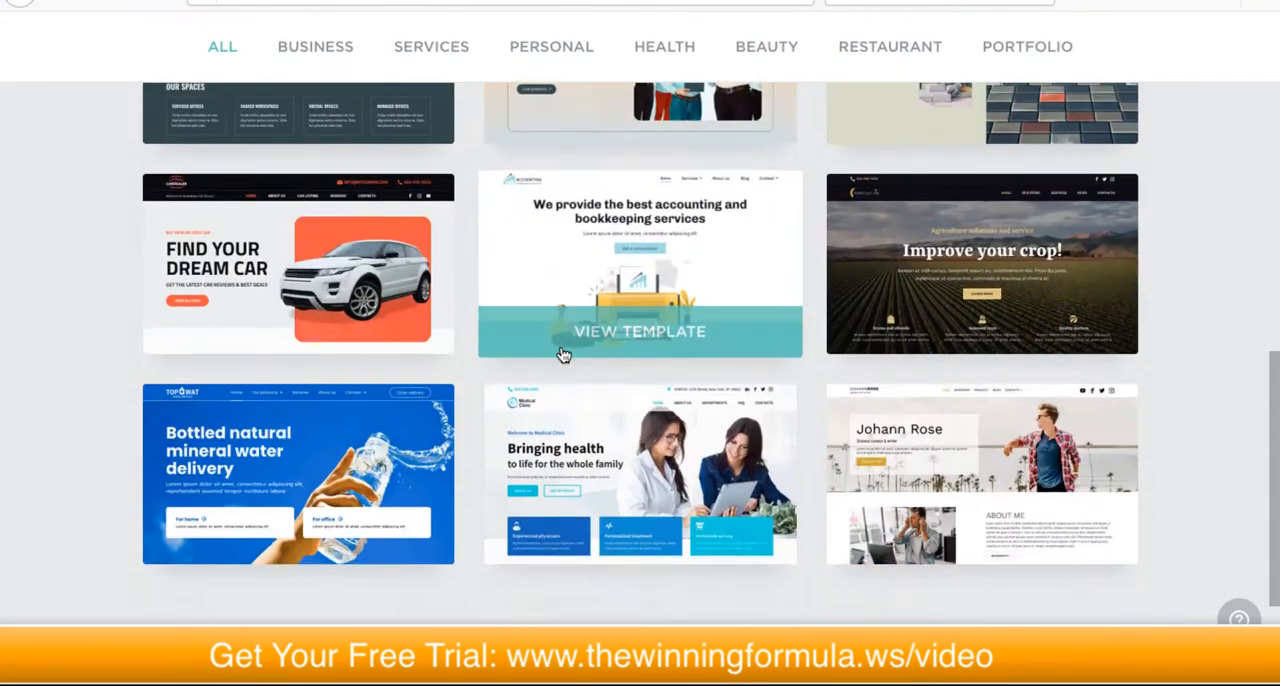
pyautogui.scroll(-4, 555, 354)
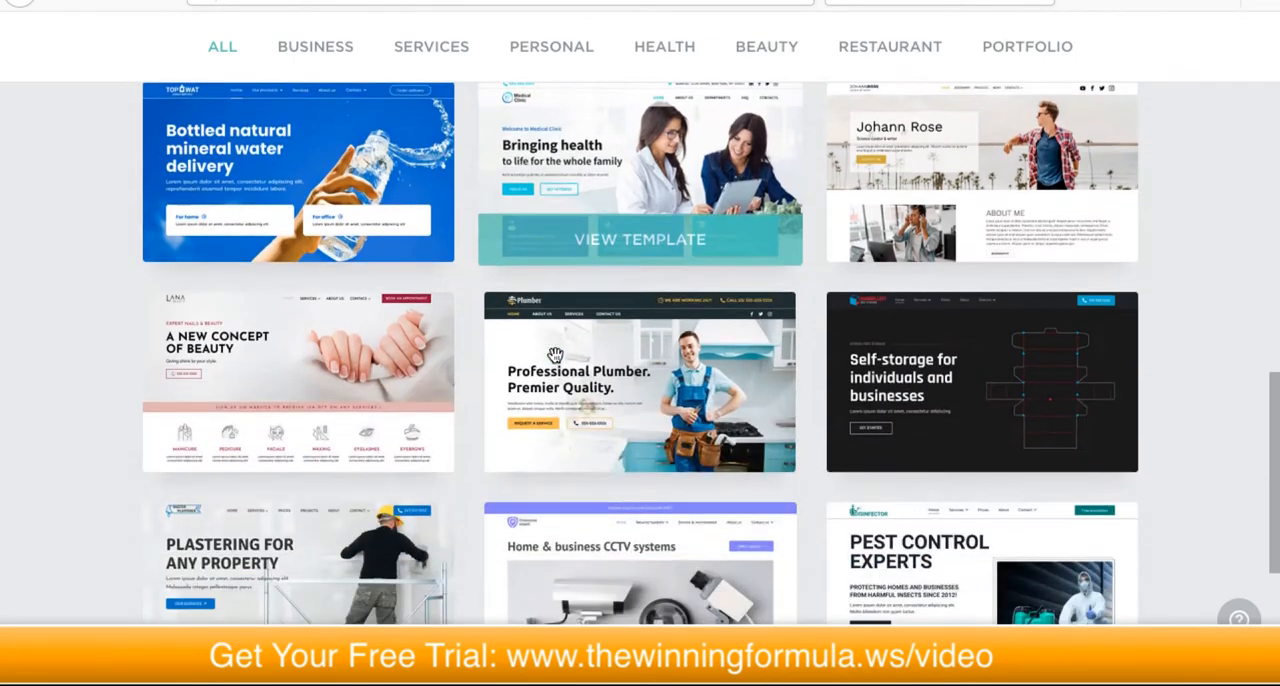
pyautogui.scroll(-1, 554, 353)
pyautogui.scroll(10, 555, 354)
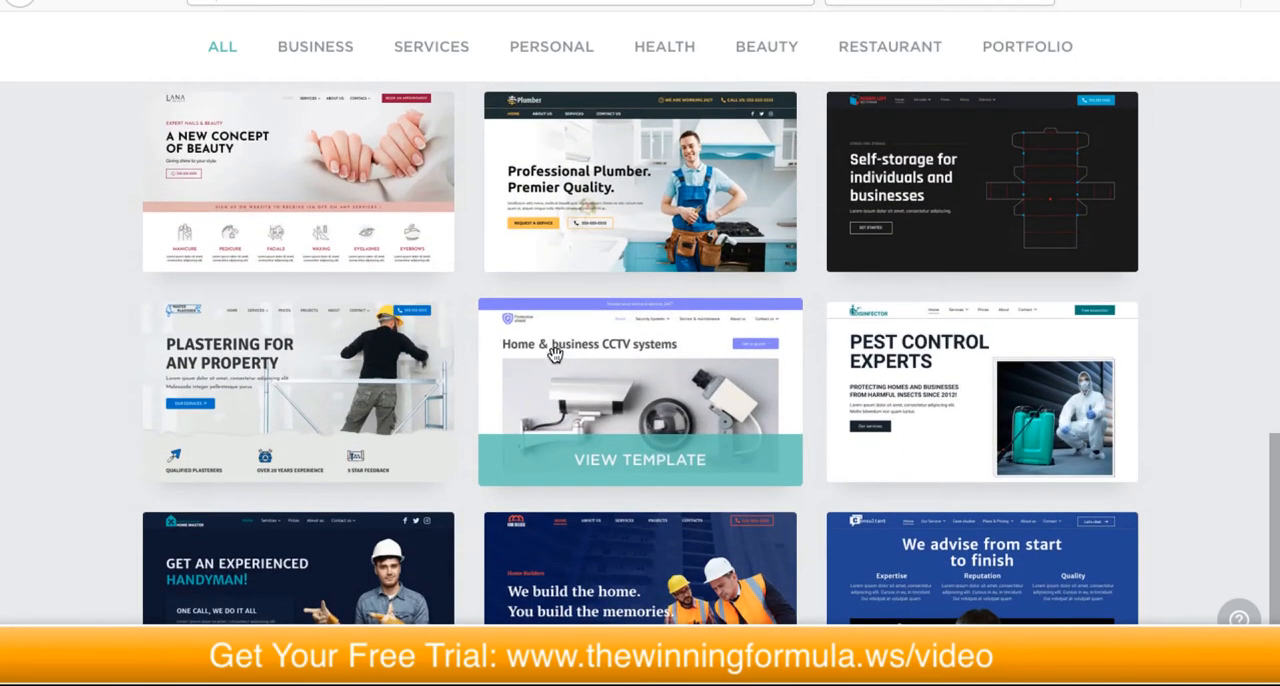
pyautogui.scroll(4, 557, 355)
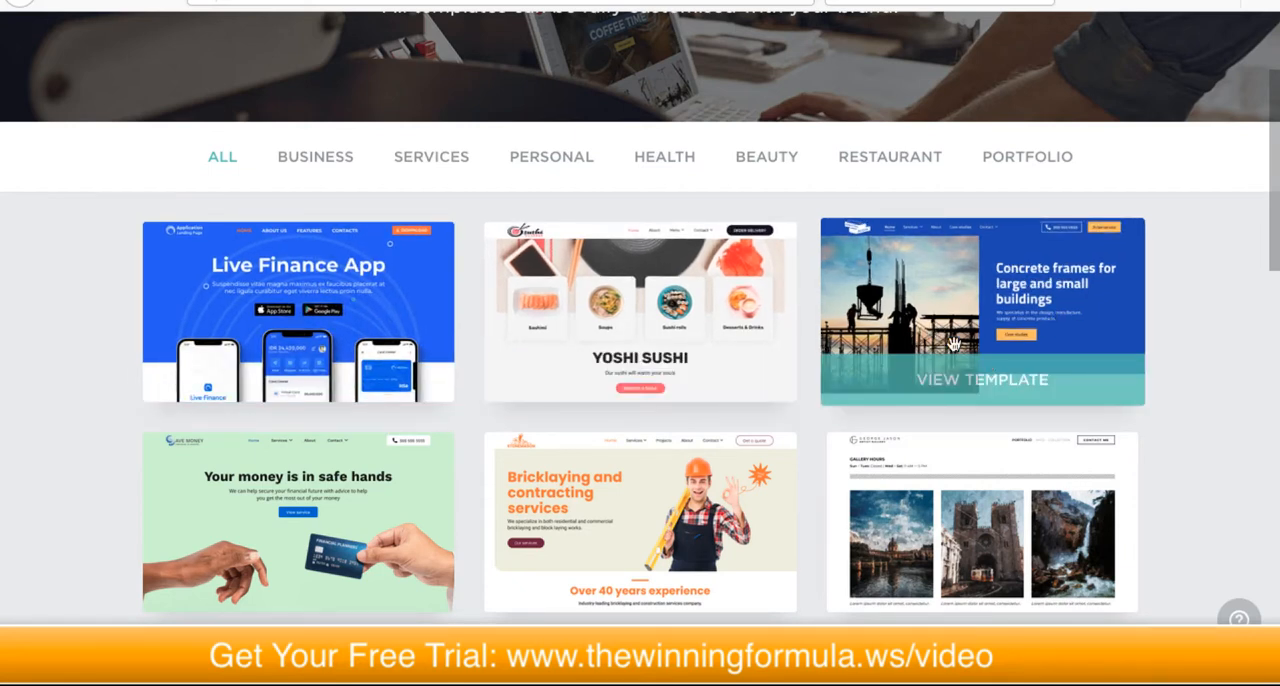
# Step: Filter the templates to the Restaurant category and open the Homemade Salads template
pyautogui.click(864, 156)
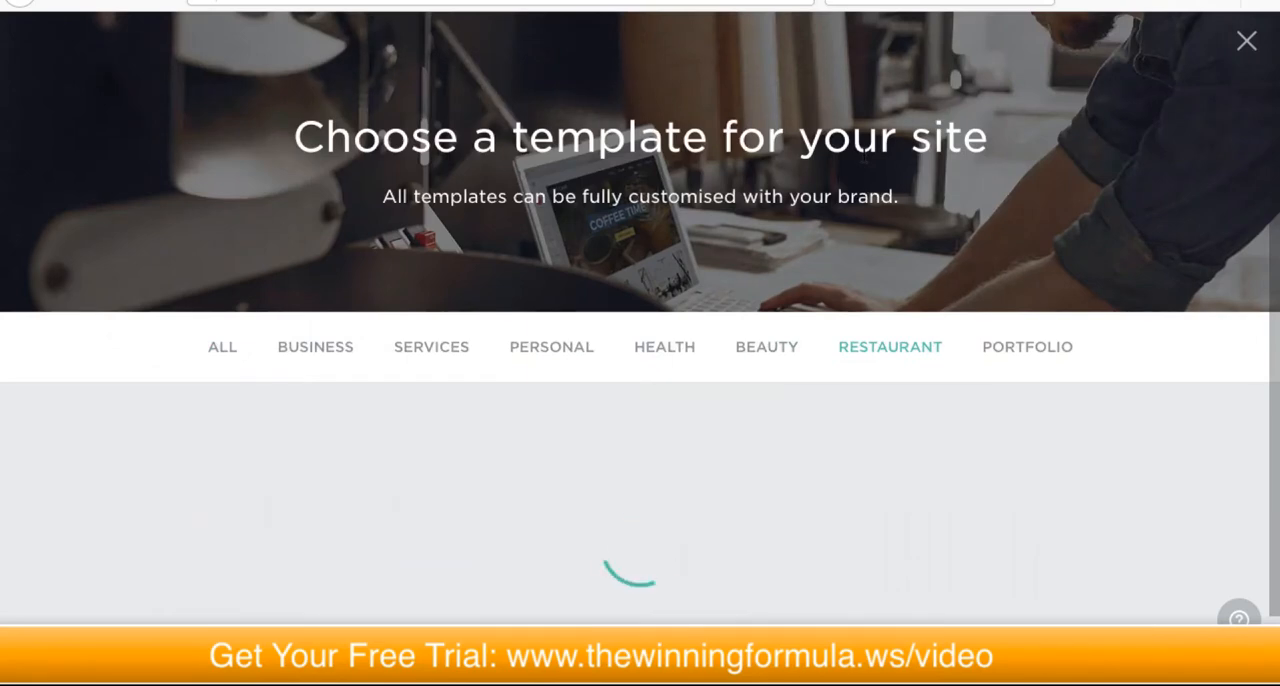
pyautogui.scroll(-2, 907, 259)
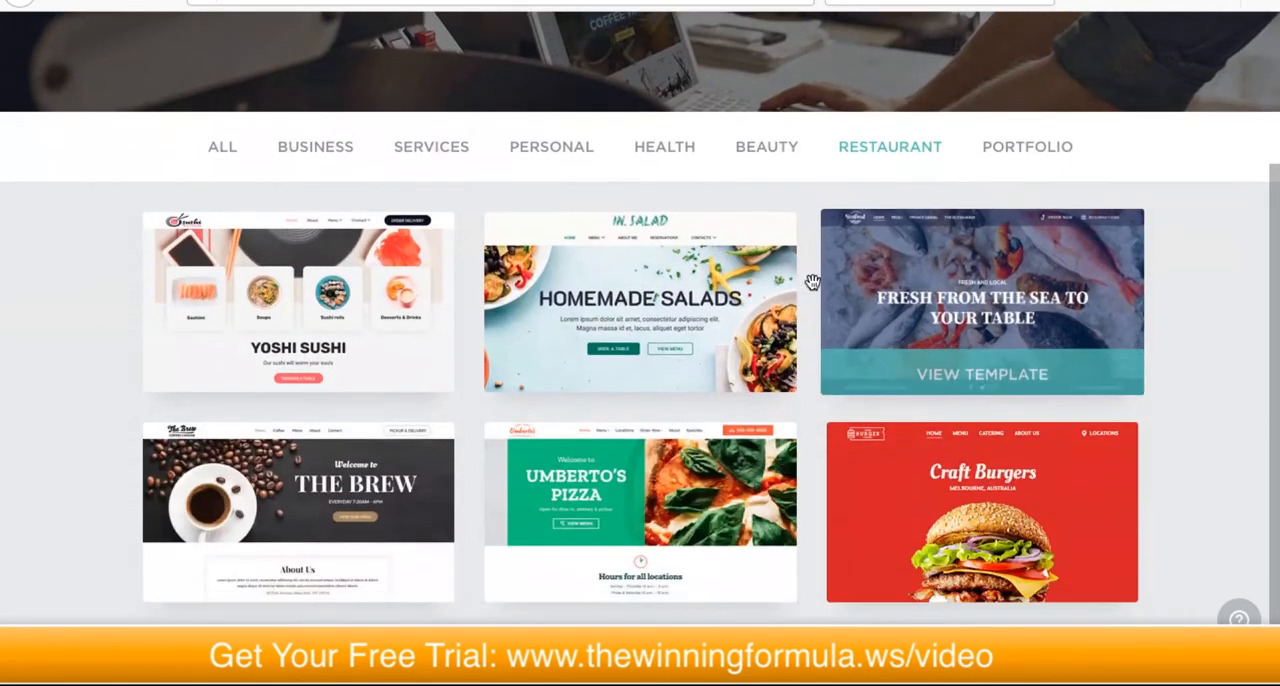
pyautogui.click(644, 296)
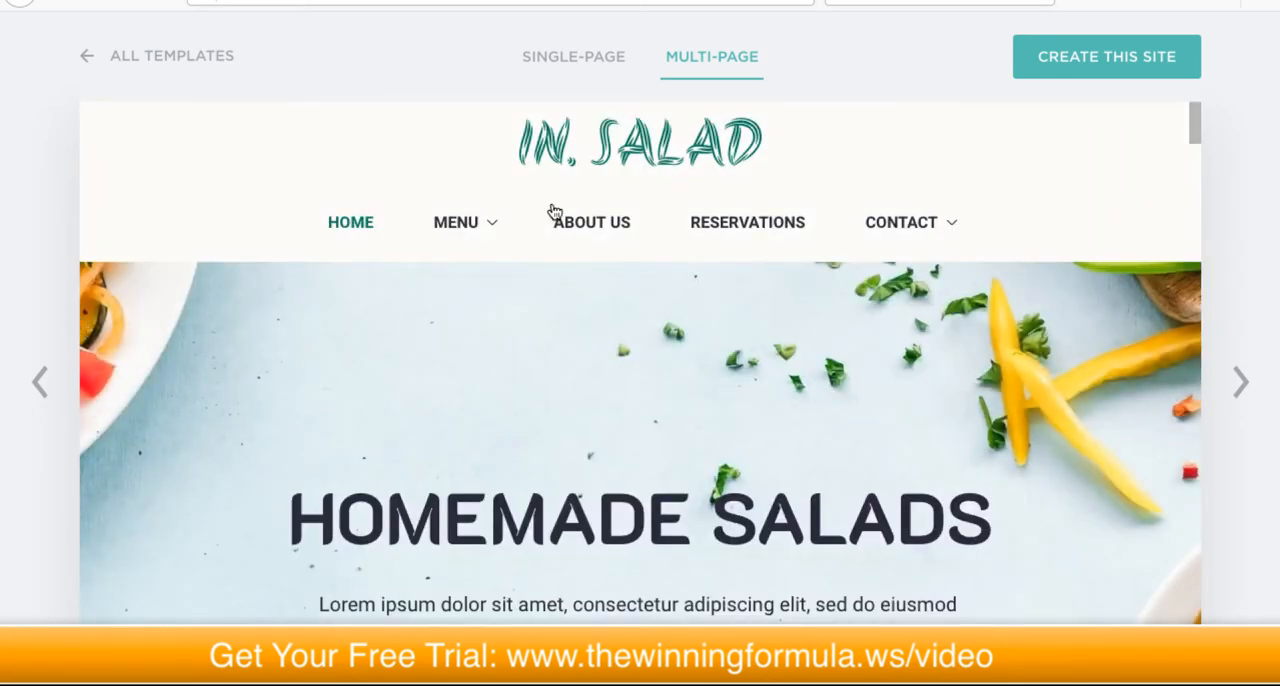
# Step: Examine the header, navigation submenus and hero section of the template's multi-page home page
pyautogui.scroll(-2, 606, 250)
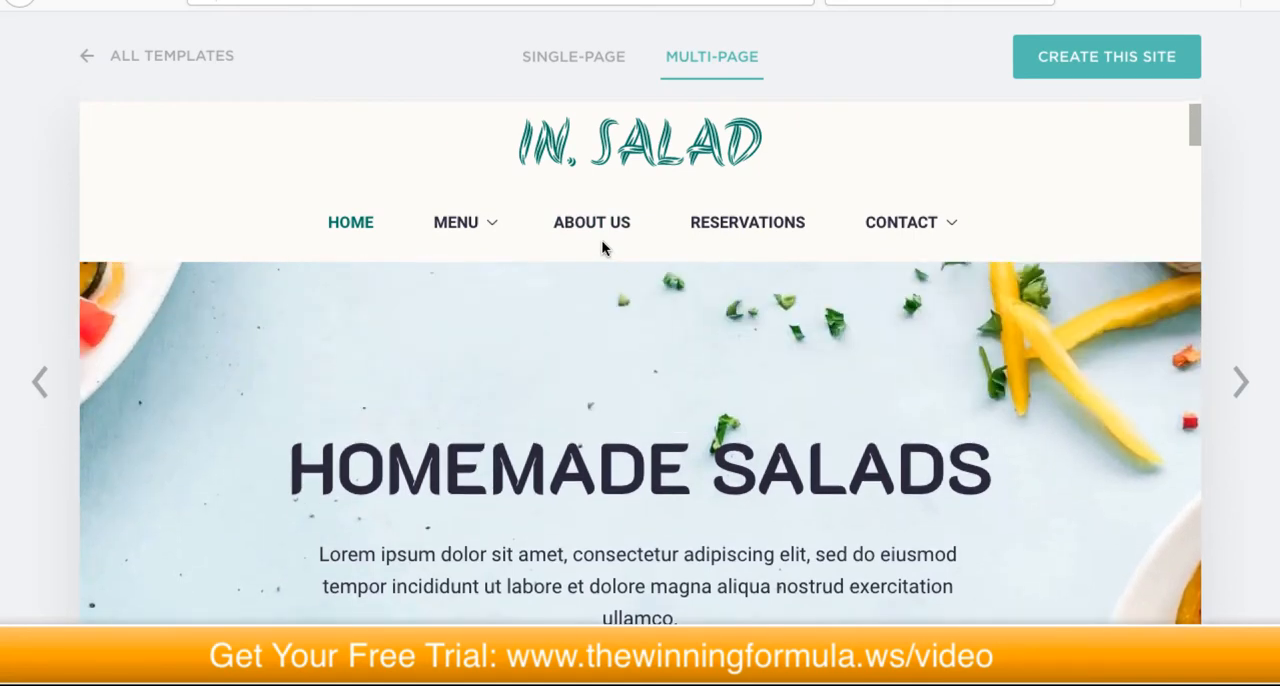
pyautogui.scroll(1, 600, 246)
pyautogui.scroll(-1, 607, 184)
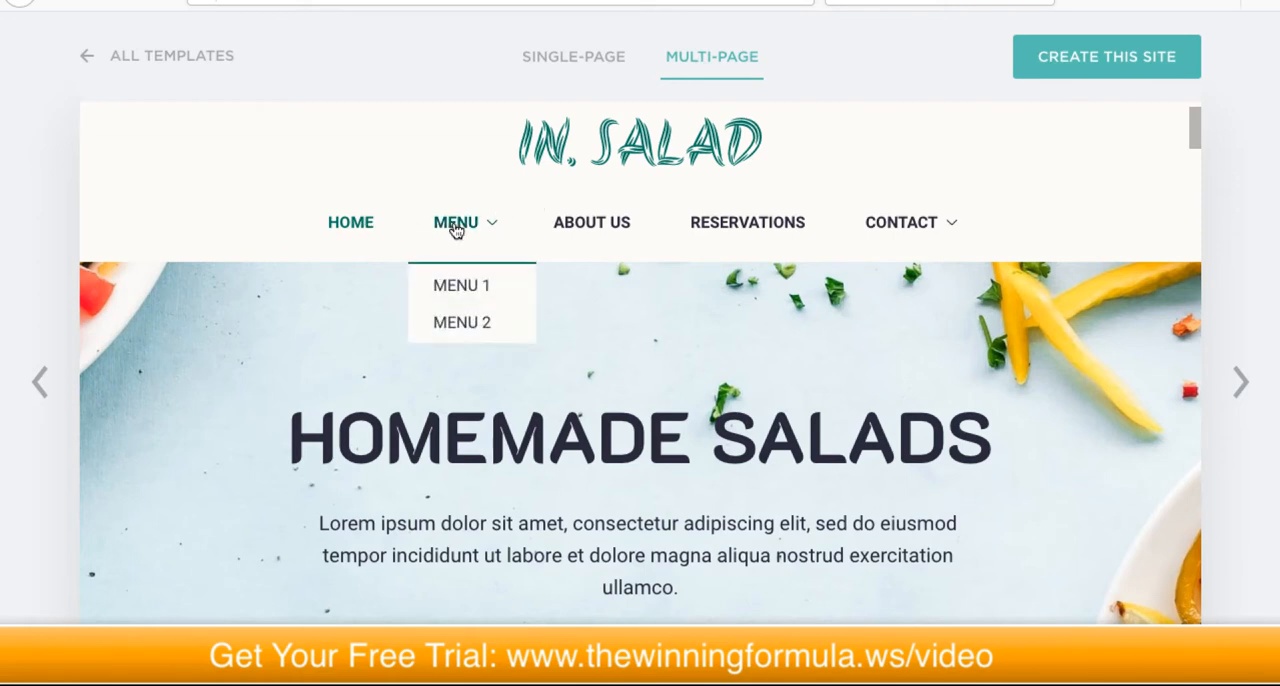
pyautogui.moveTo(857, 231)
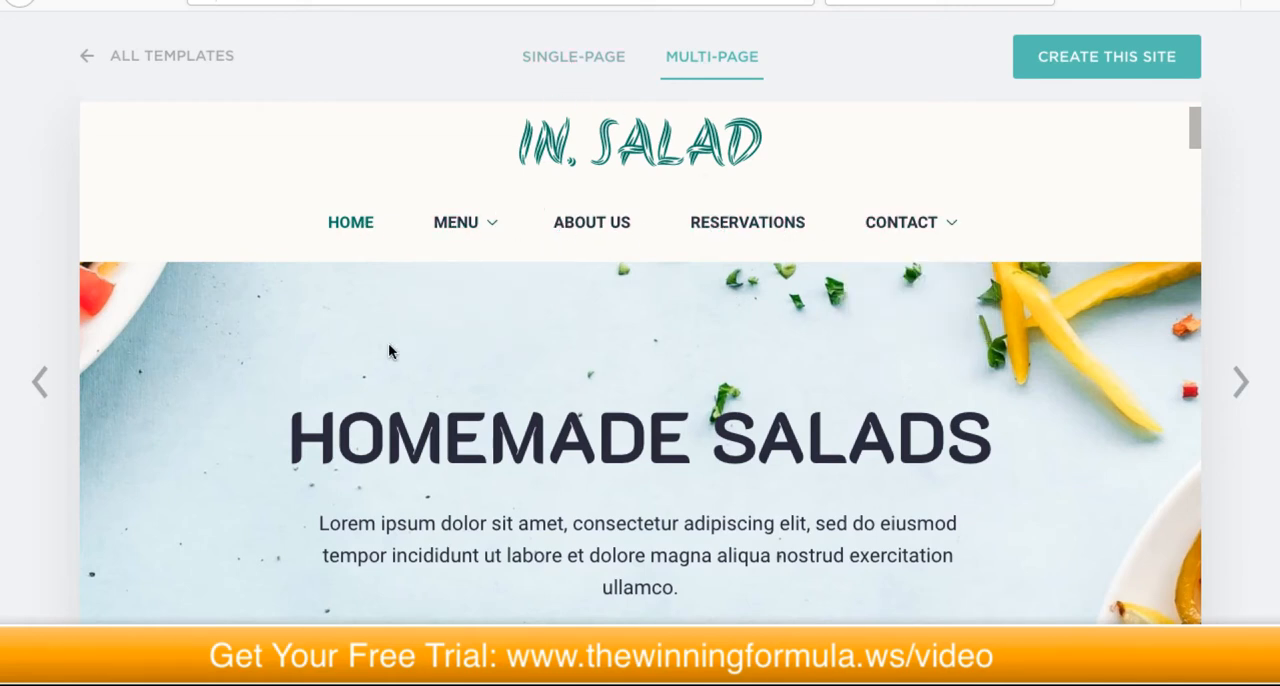
pyautogui.scroll(1, 389, 350)
pyautogui.scroll(-4, 1255, 240)
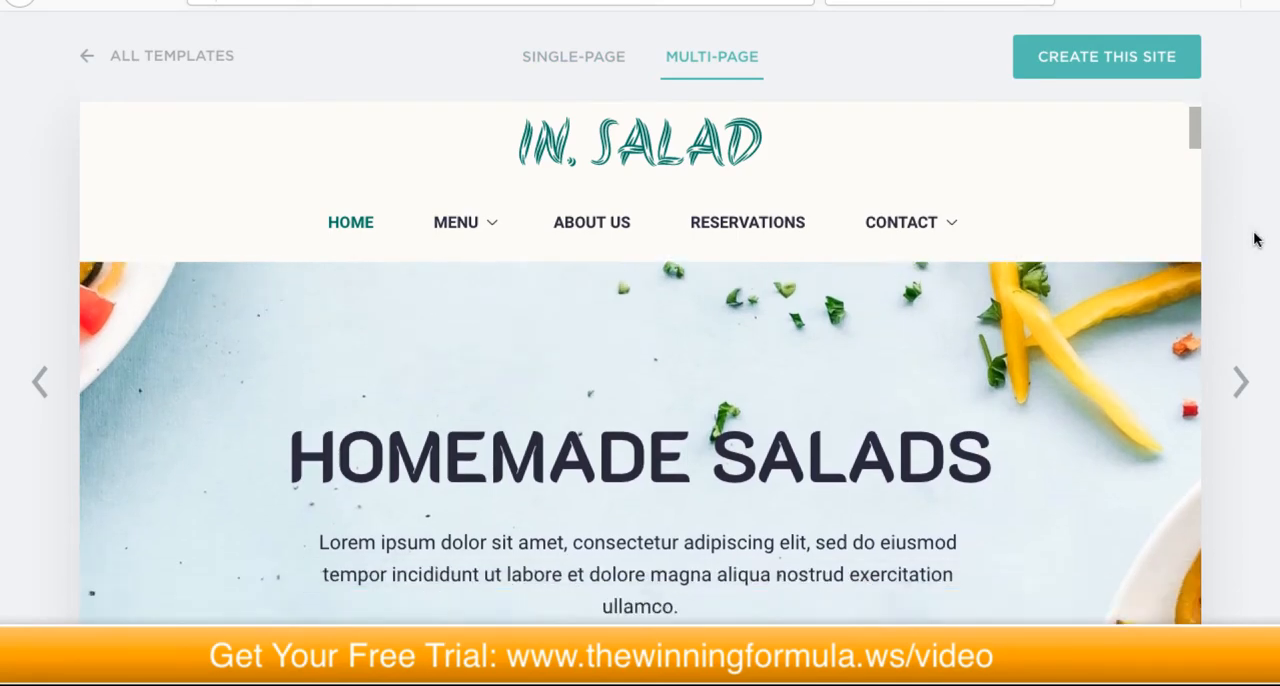
# Step: Look through the content sections of the multi-page home page down to the breakfast menu
pyautogui.scroll(-2, 1252, 246)
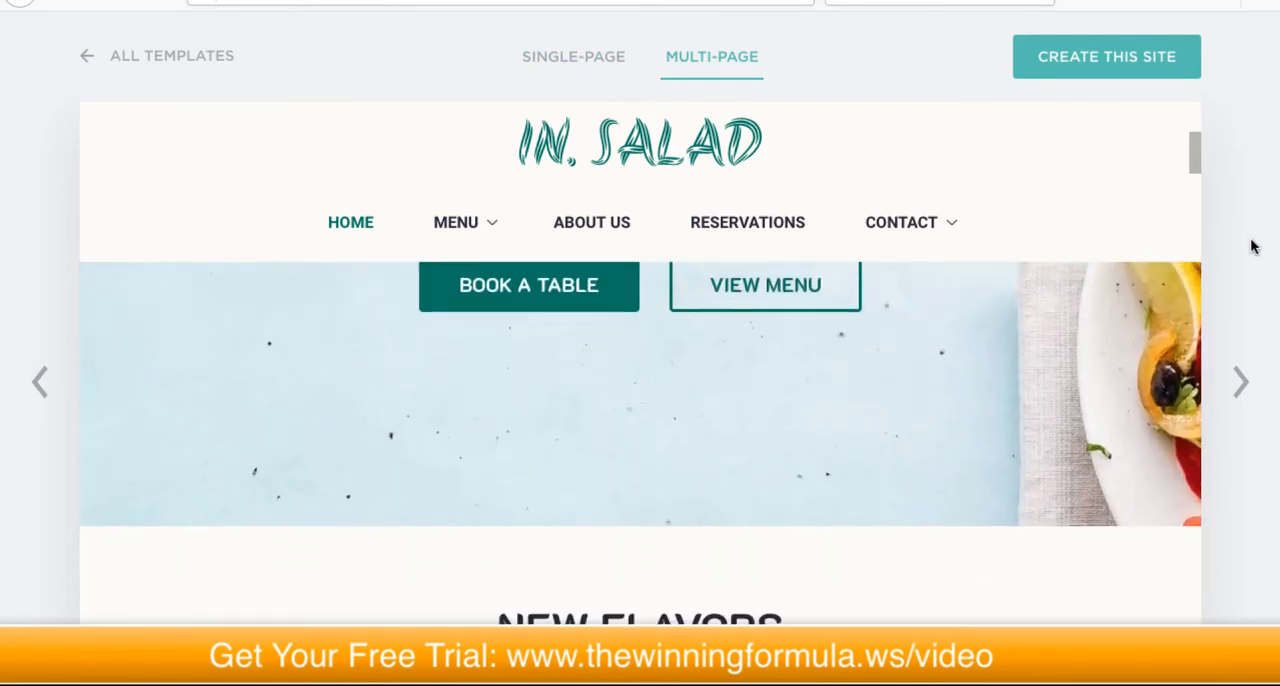
pyautogui.scroll(-3, 998, 343)
pyautogui.scroll(-5, 997, 341)
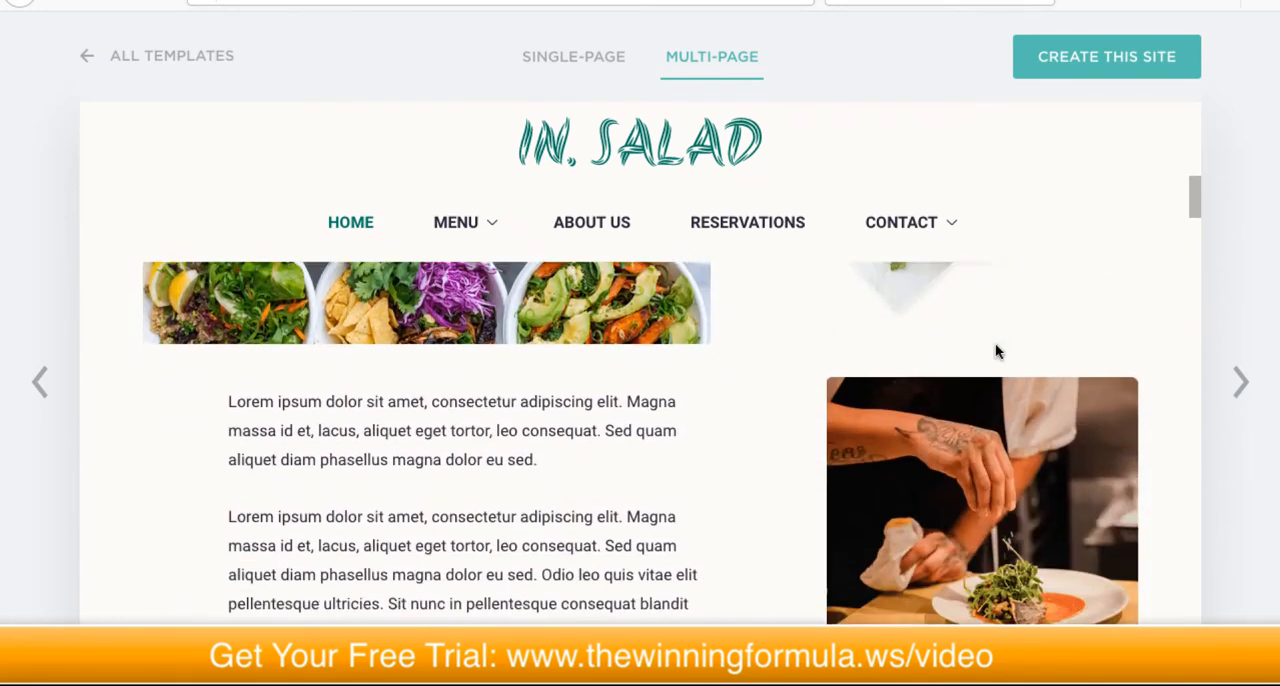
pyautogui.scroll(-5, 993, 347)
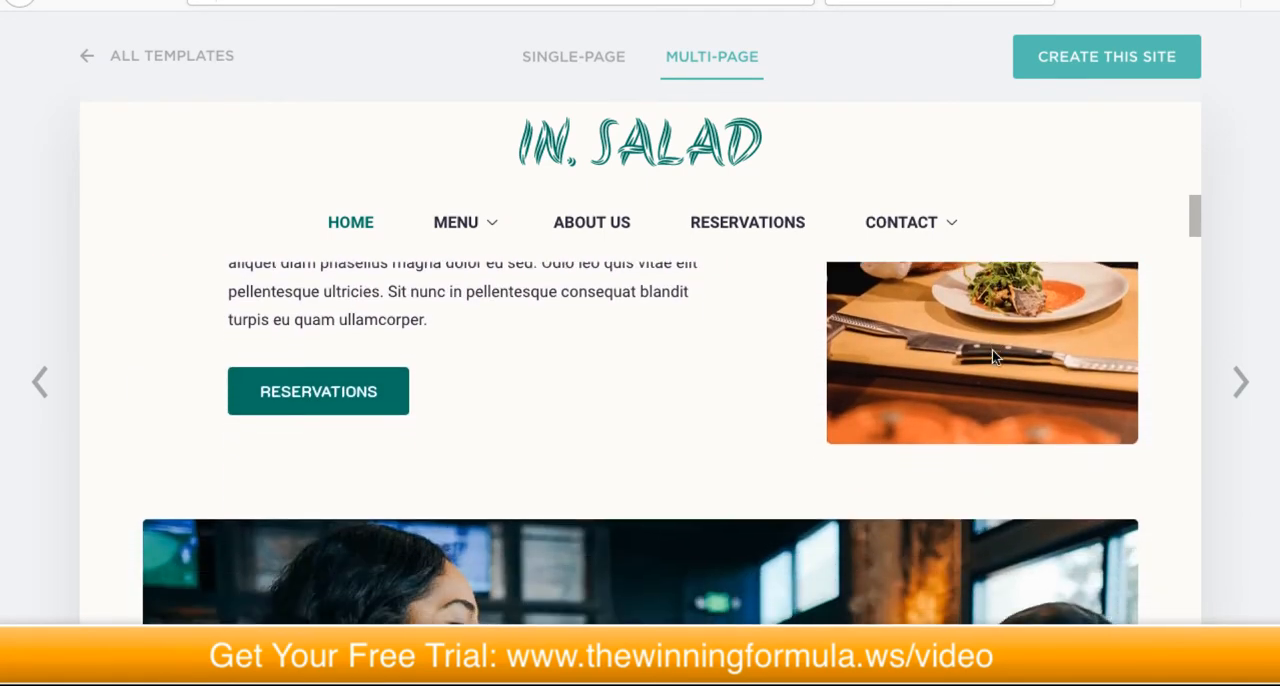
pyautogui.scroll(-5, 990, 355)
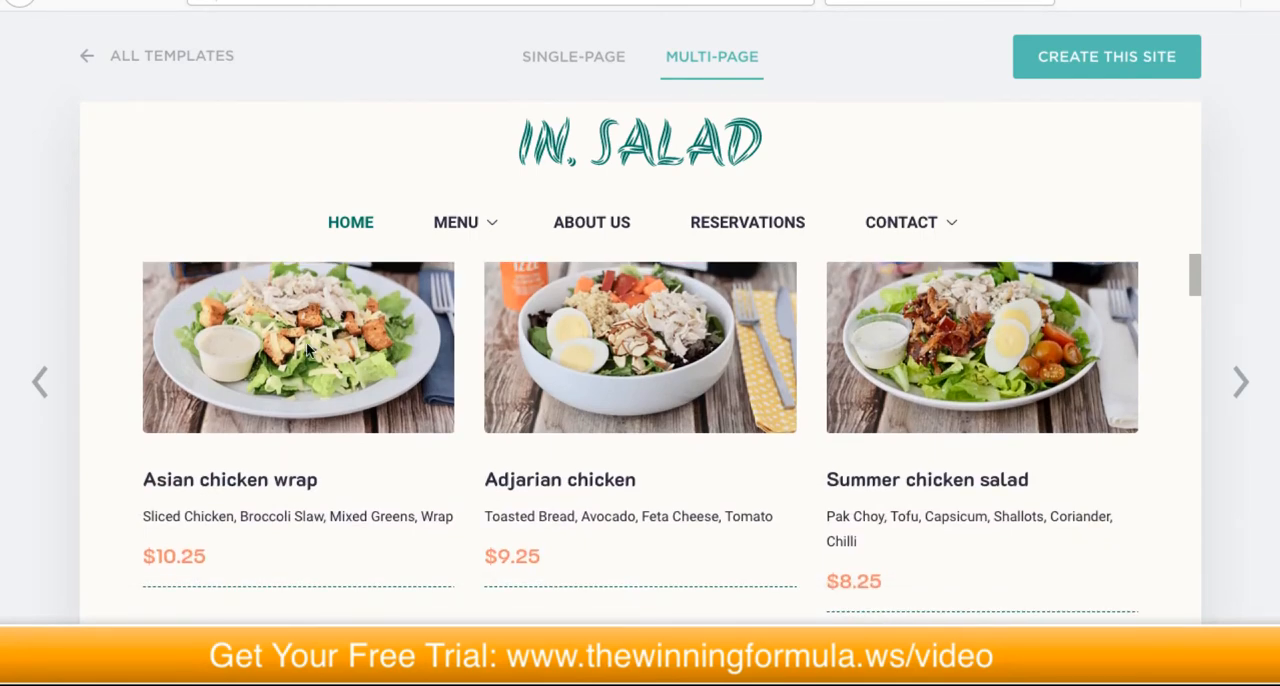
pyautogui.scroll(-5, 697, 515)
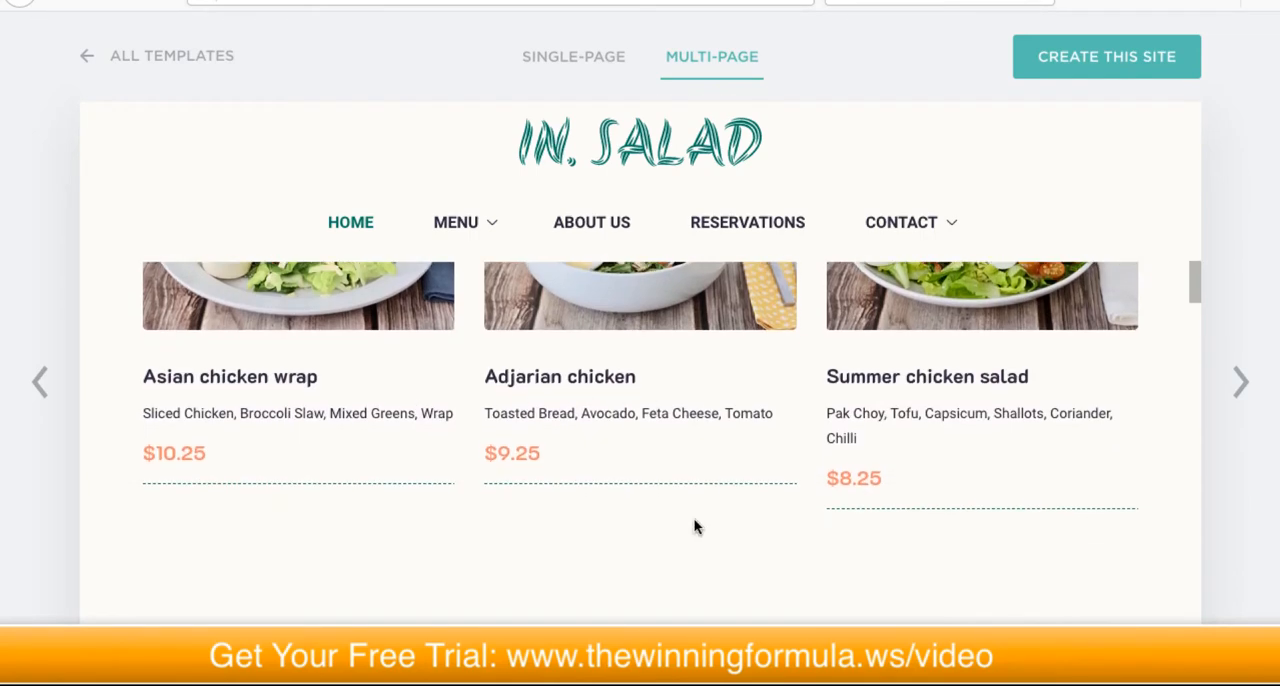
pyautogui.scroll(-4, 697, 522)
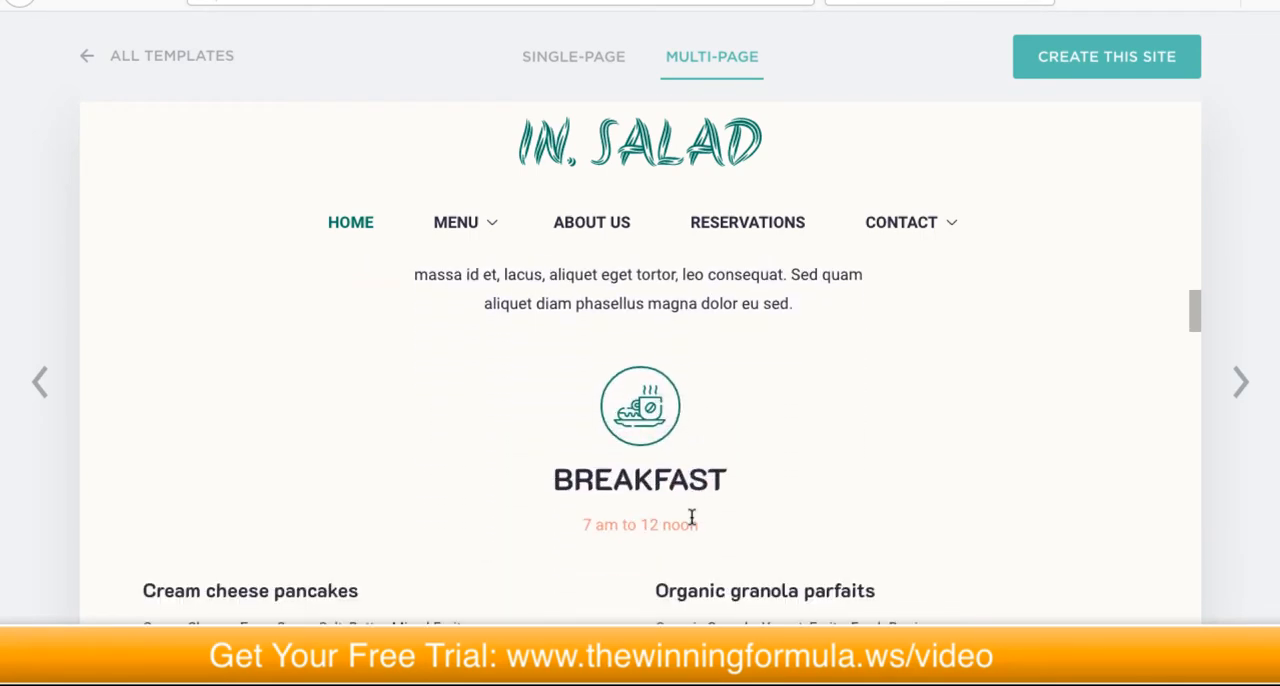
pyautogui.scroll(-3, 687, 518)
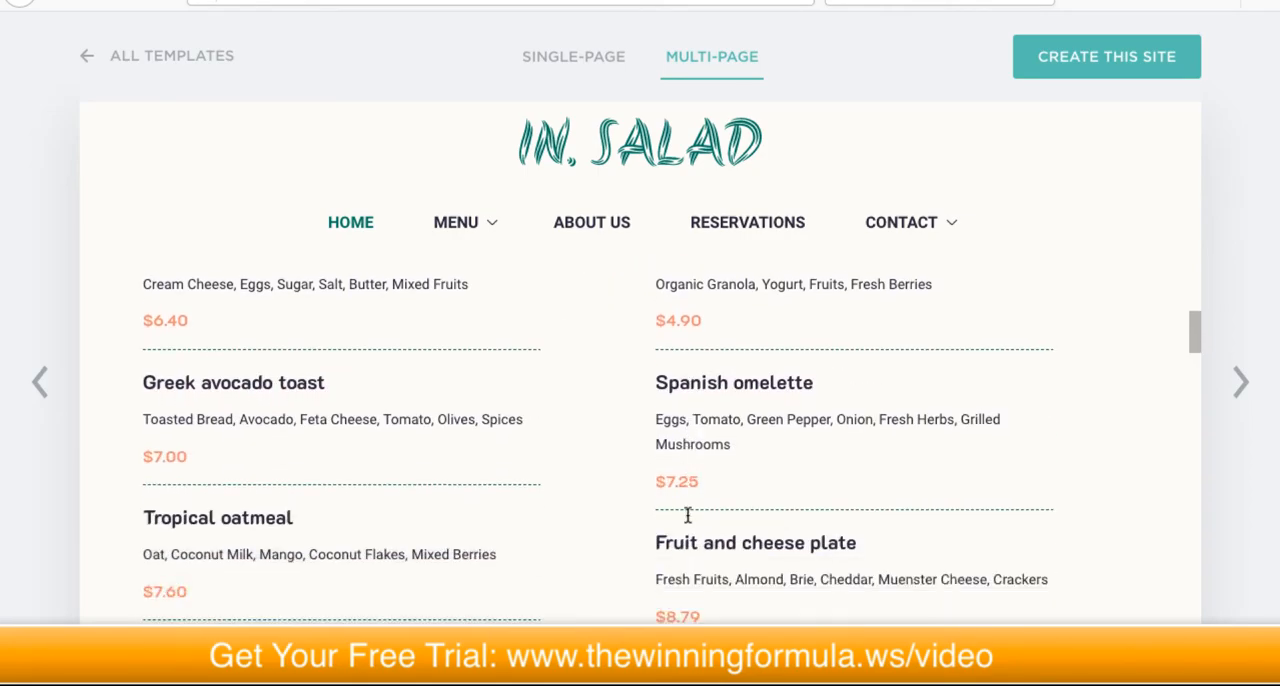
pyautogui.scroll(7, 688, 512)
pyautogui.scroll(10, 684, 512)
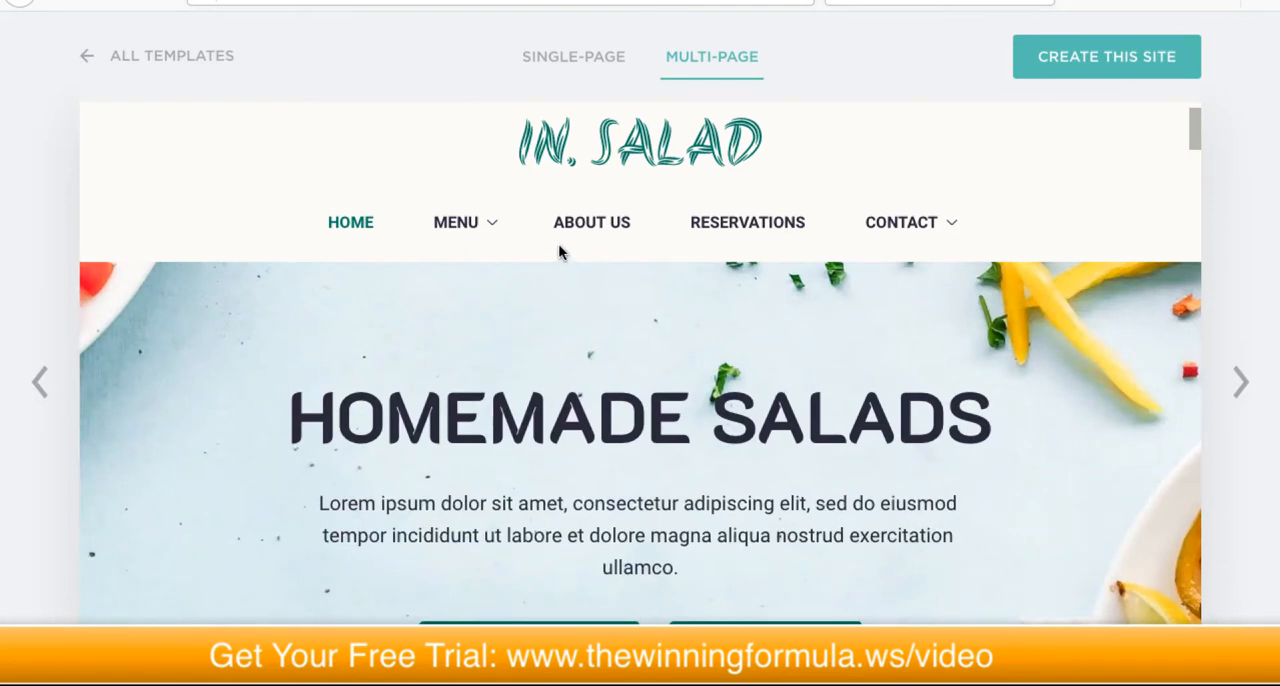
# Step: Inspect the template's Menu and Contact submenus and review its Reservations page
pyautogui.moveTo(423, 223)
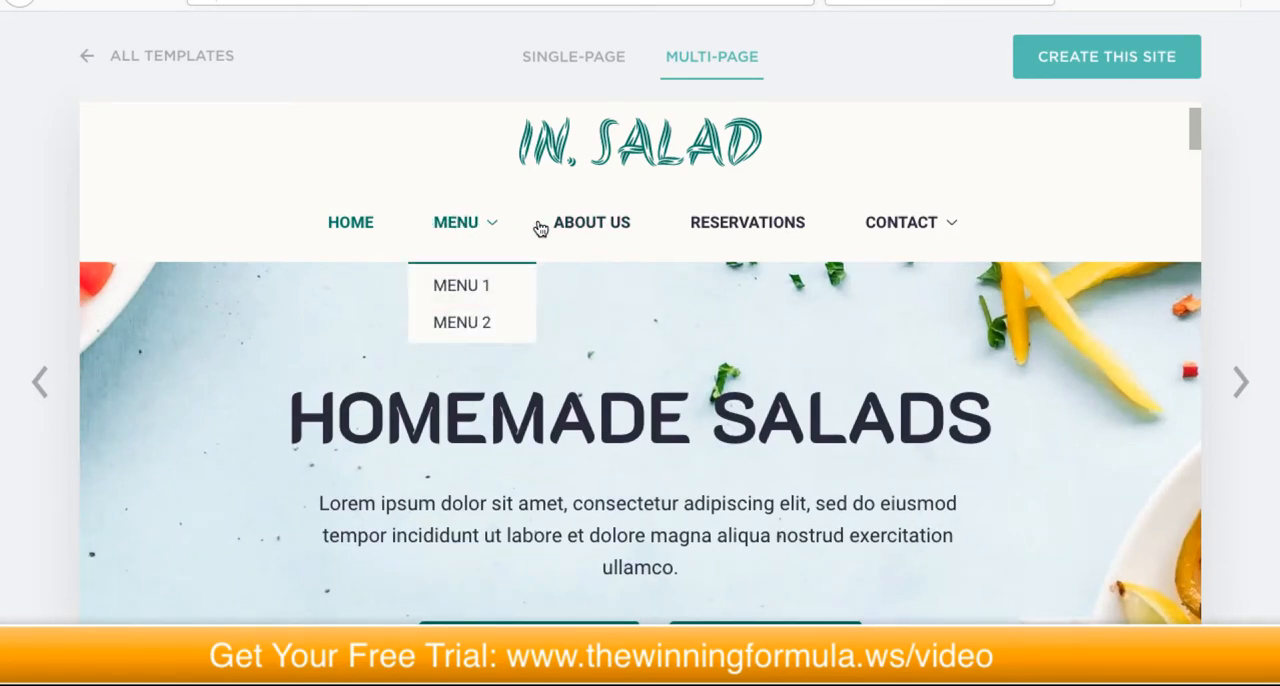
pyautogui.moveTo(903, 229)
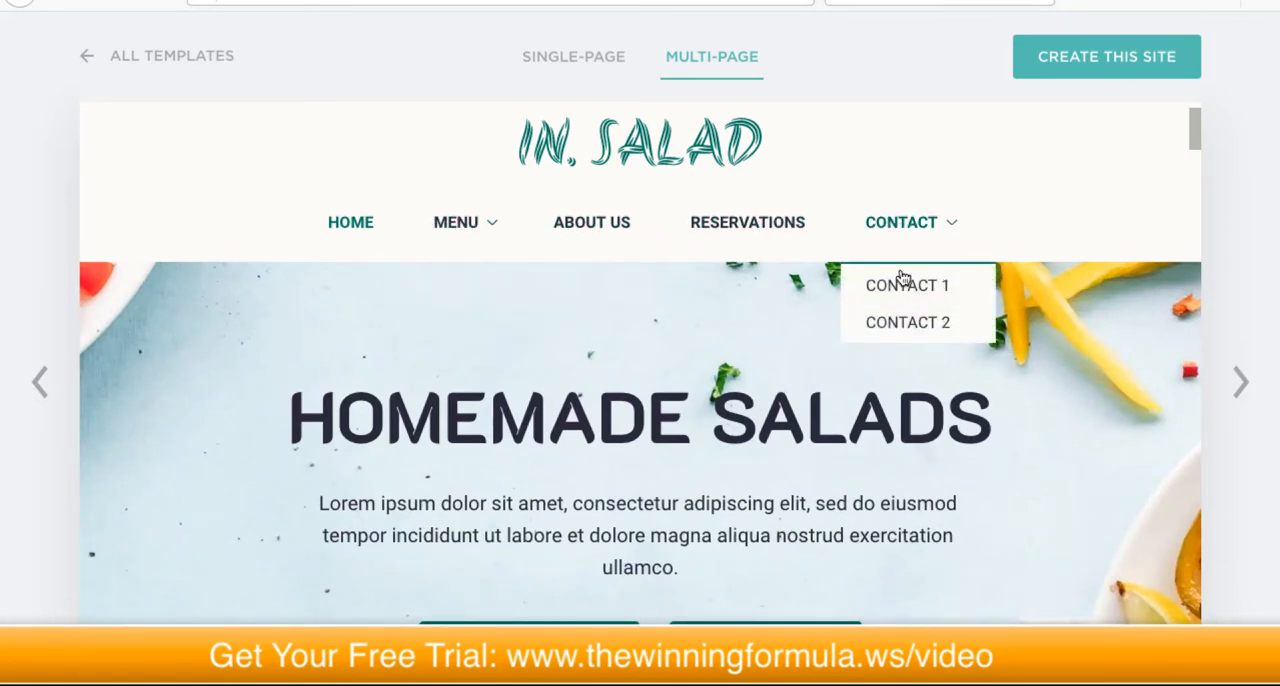
pyautogui.click(713, 226)
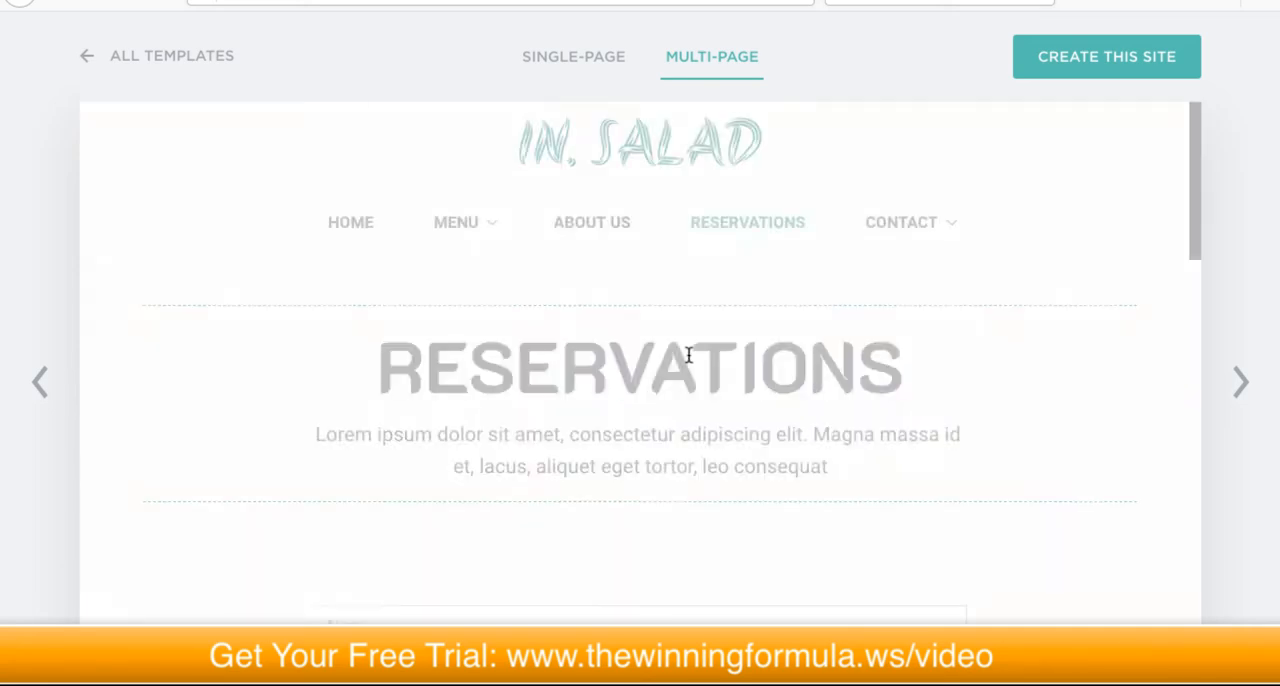
pyautogui.scroll(-5, 686, 362)
pyautogui.scroll(-1, 684, 370)
pyautogui.scroll(8, 683, 371)
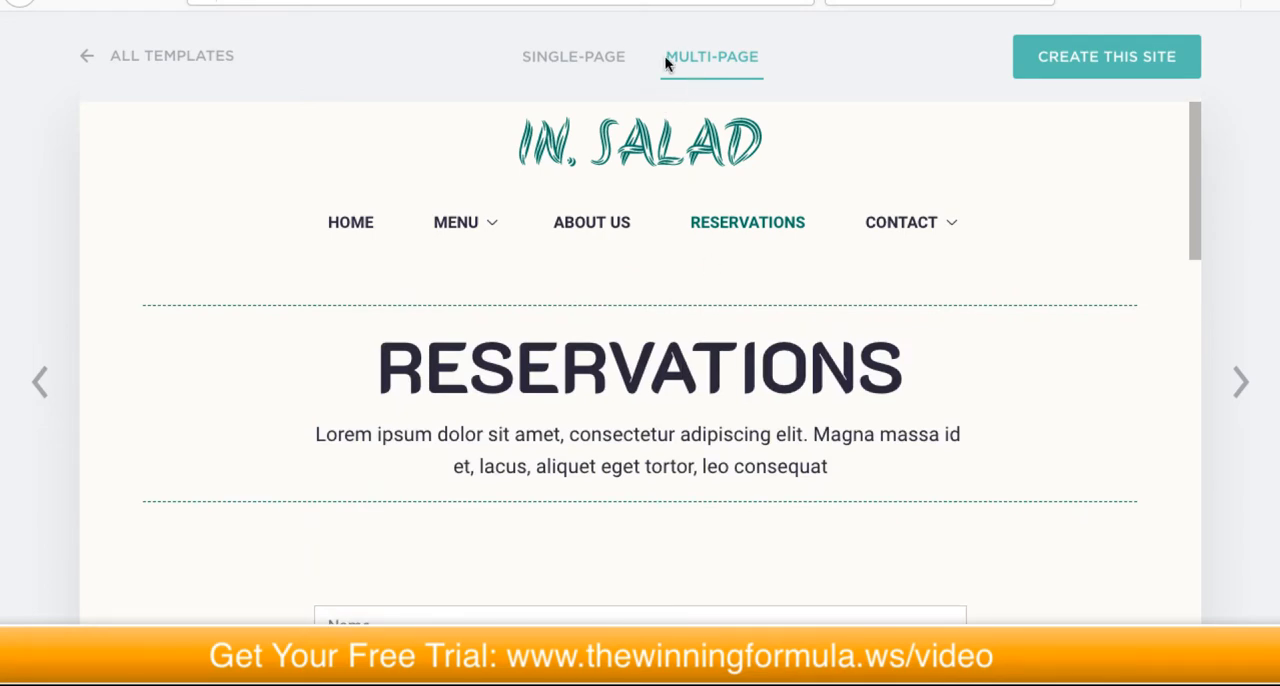
# Step: Review the template's single-page version down to the table booking form and create the site from it
pyautogui.click(570, 60)
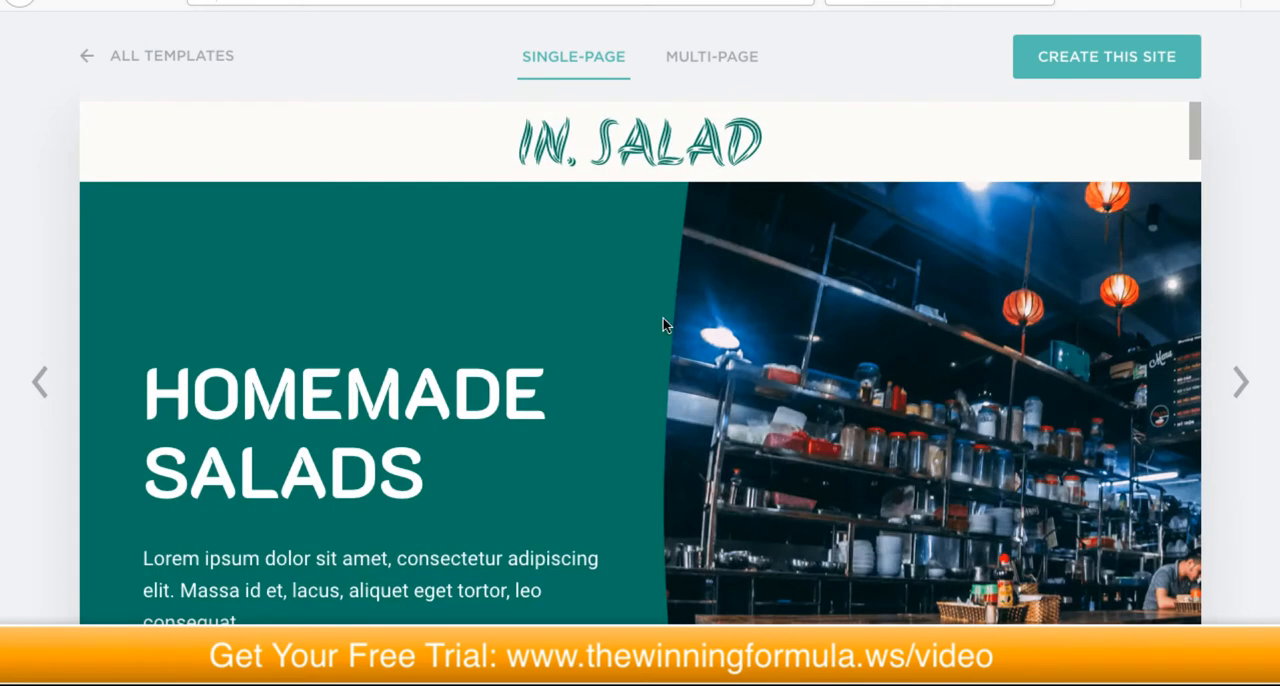
pyautogui.scroll(-5, 642, 283)
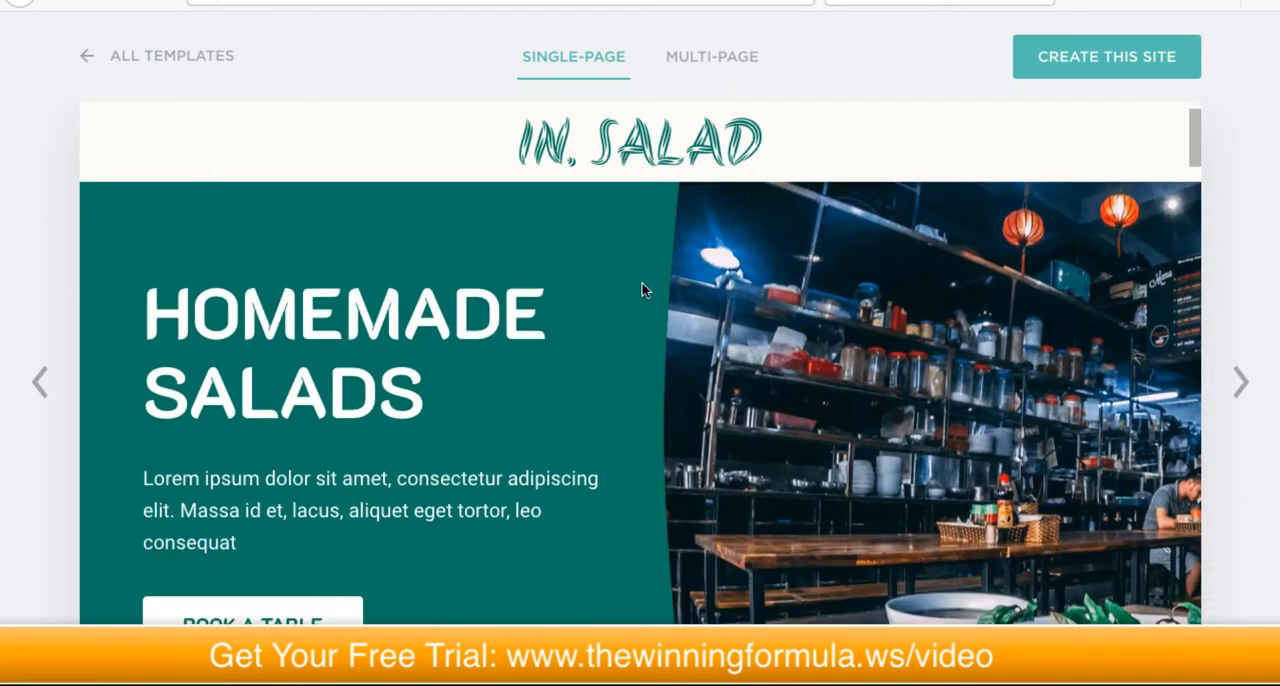
pyautogui.scroll(-10, 644, 289)
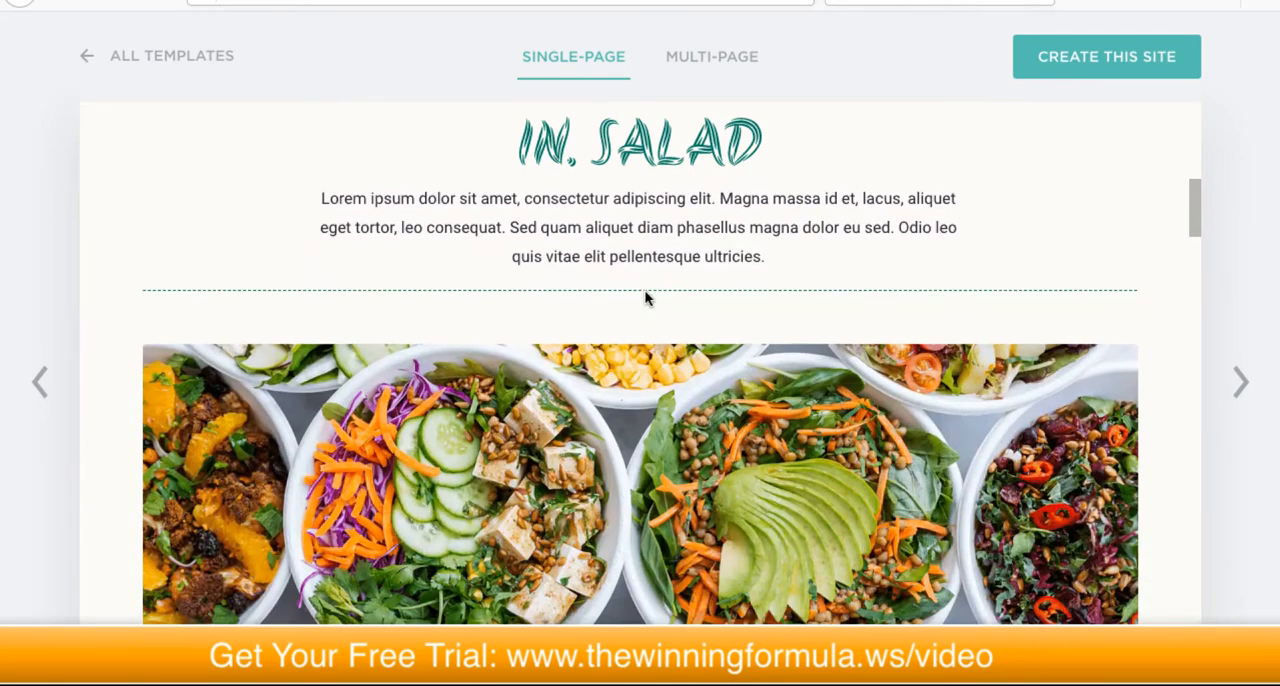
pyautogui.scroll(-10, 645, 297)
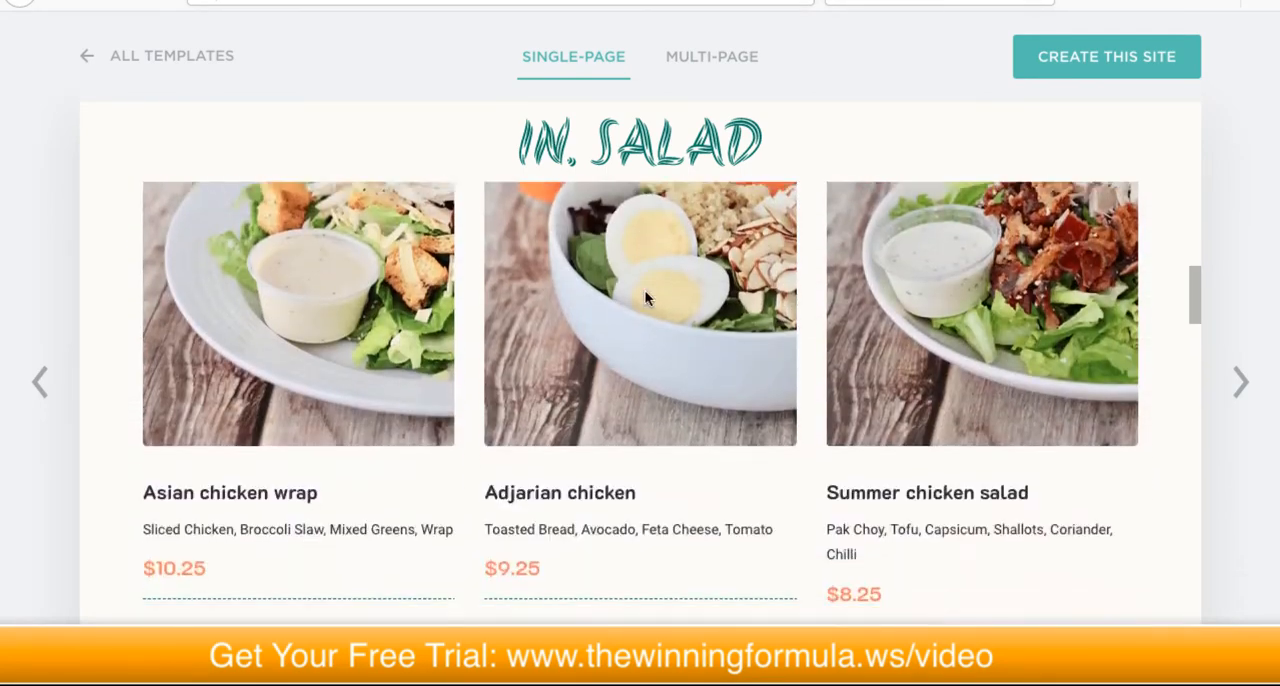
pyautogui.scroll(-10, 645, 297)
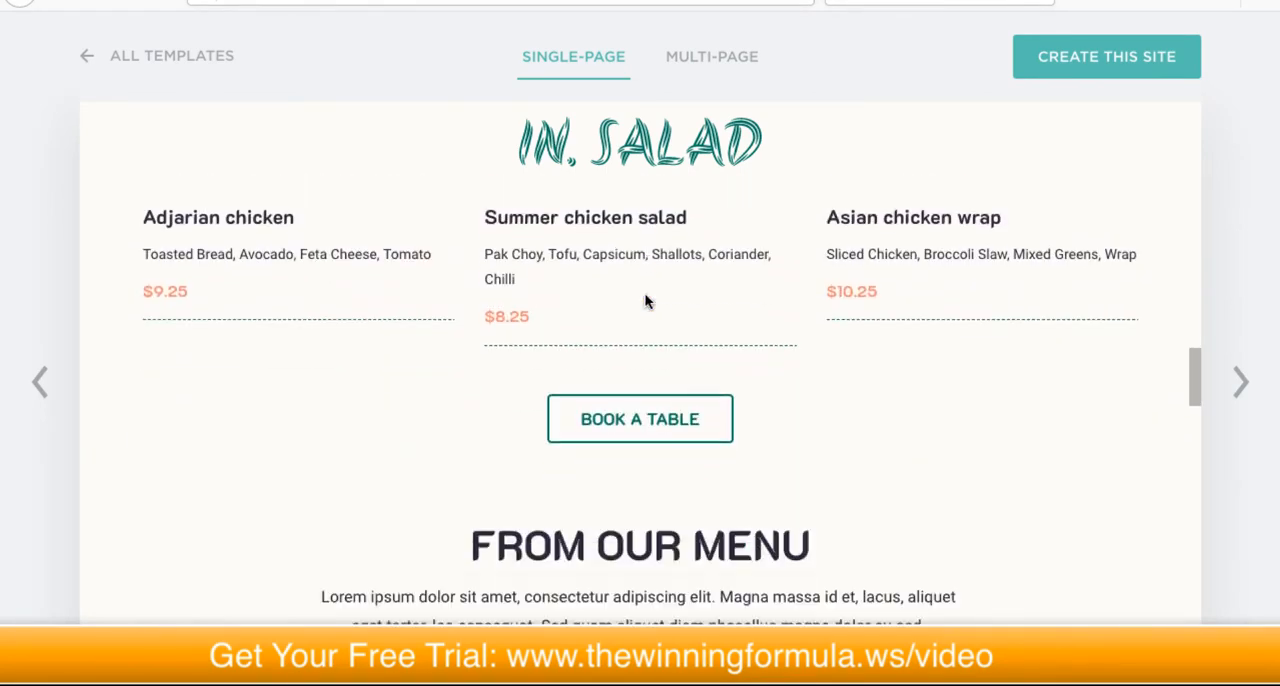
pyautogui.scroll(-10, 644, 302)
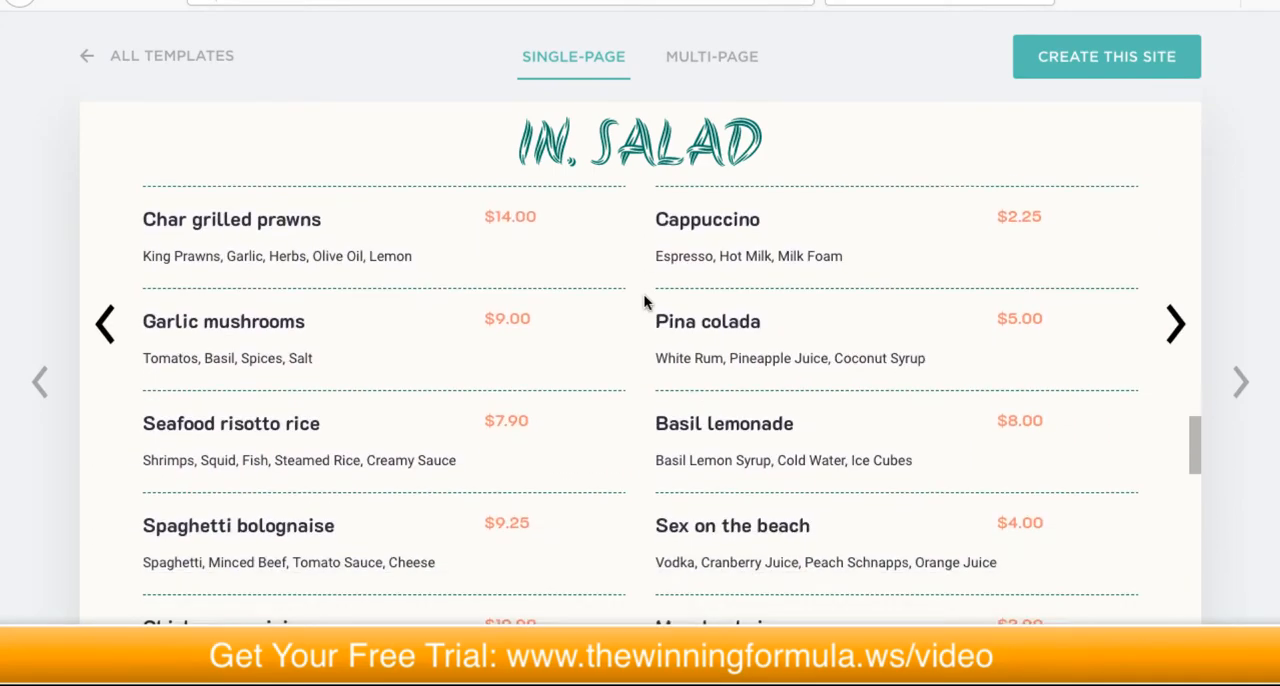
pyautogui.scroll(-10, 644, 300)
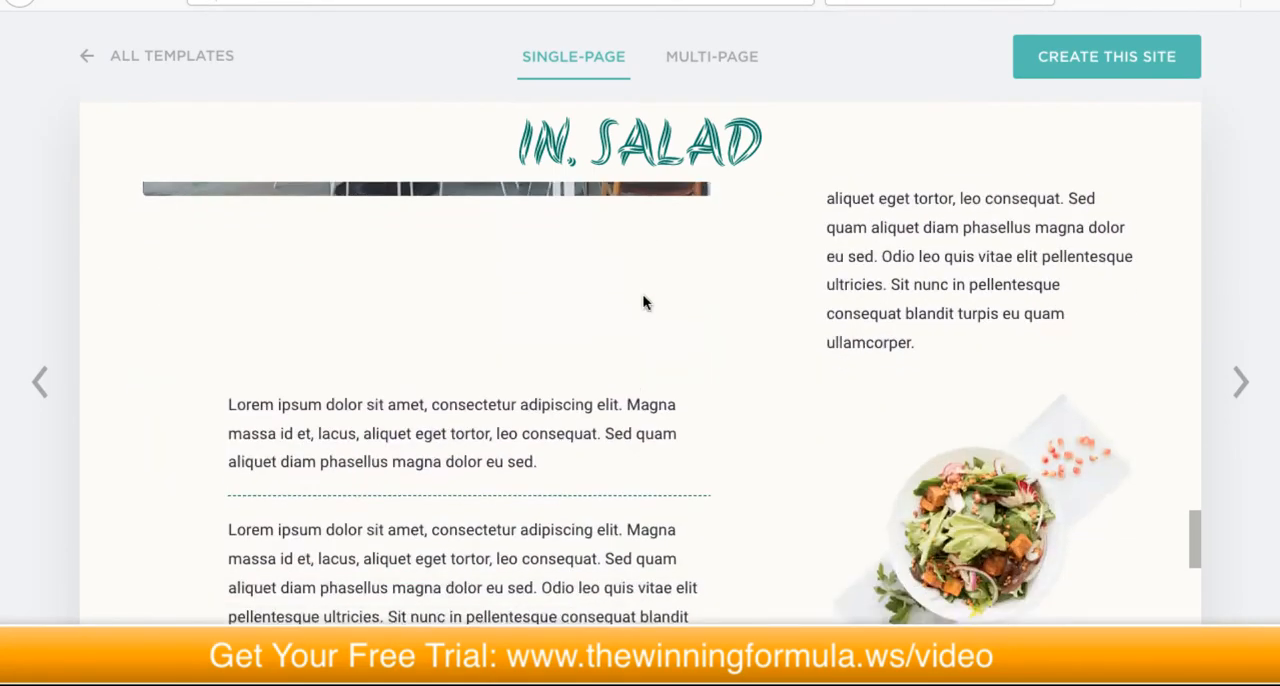
pyautogui.scroll(-8, 669, 520)
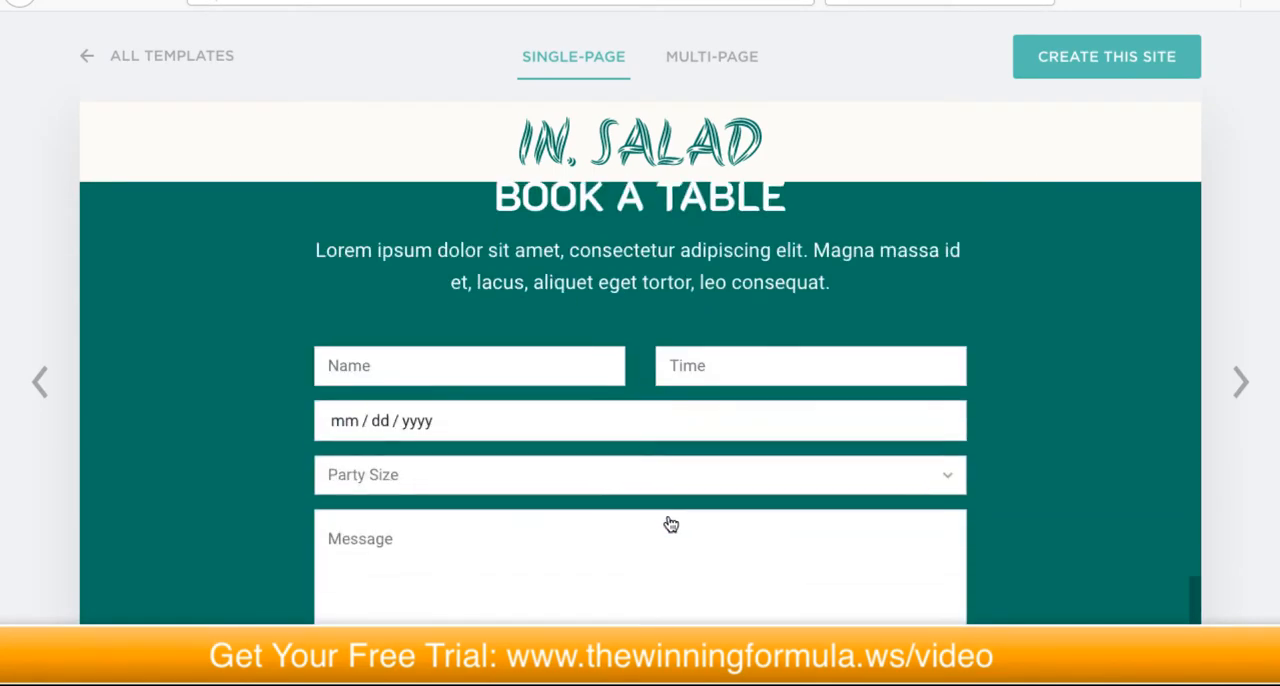
pyautogui.scroll(20, 669, 517)
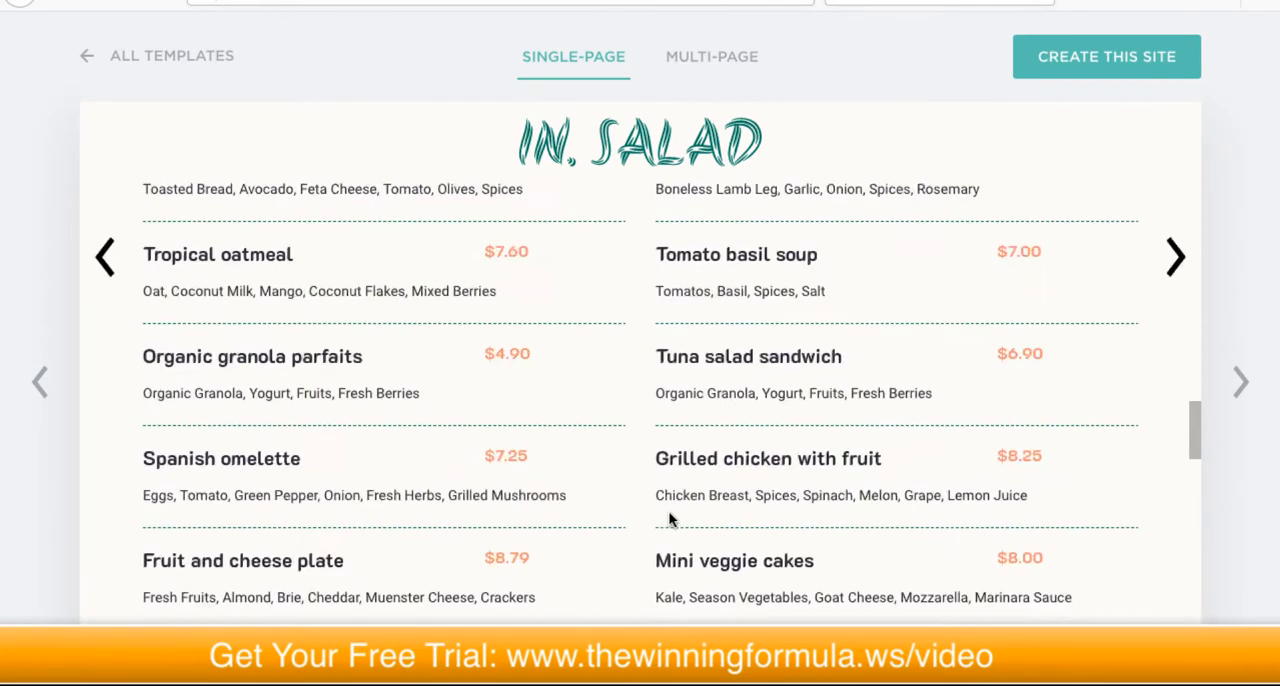
pyautogui.click(1103, 67)
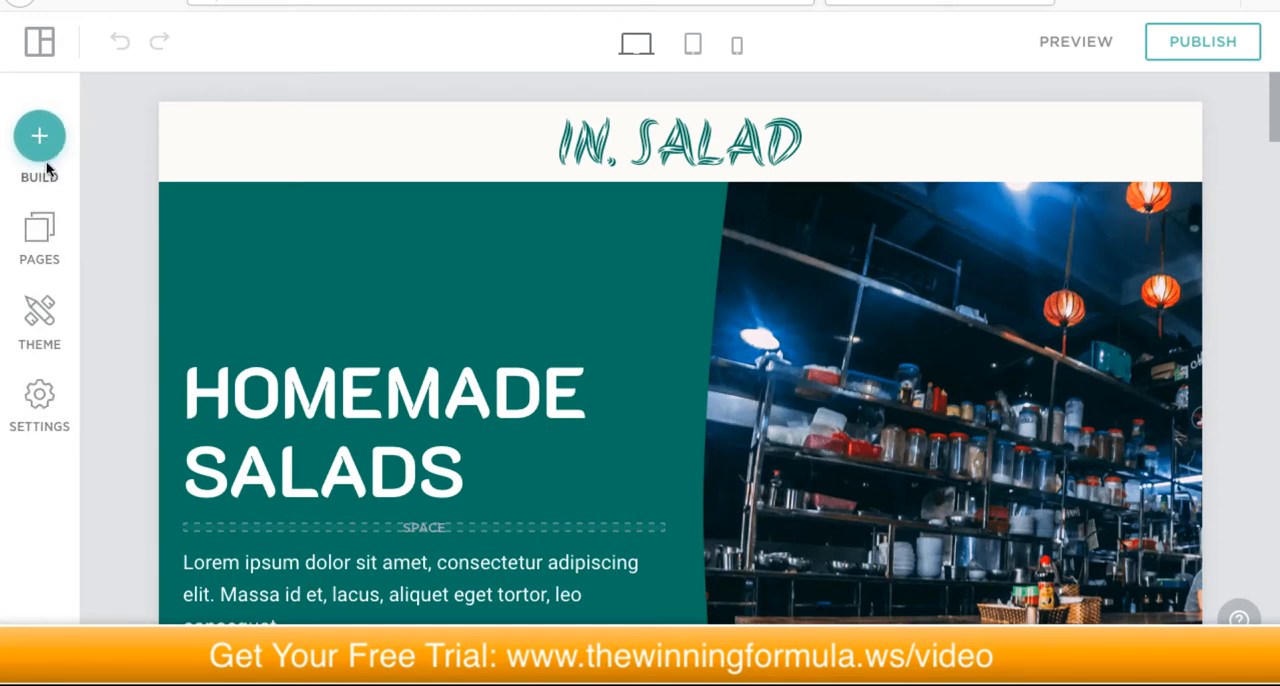
# Step: Review the site's General settings for favicon, image optimisation and back-to-top, and check its Domains settings
pyautogui.click(37, 395)
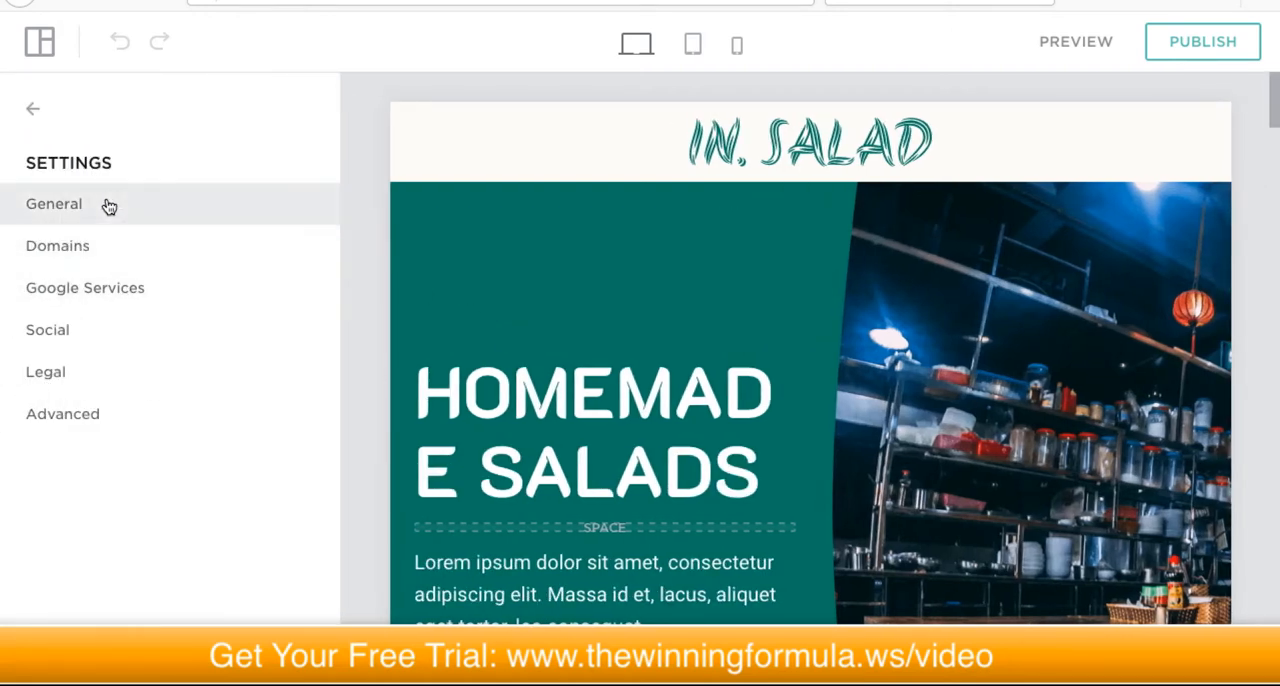
pyautogui.click(82, 207)
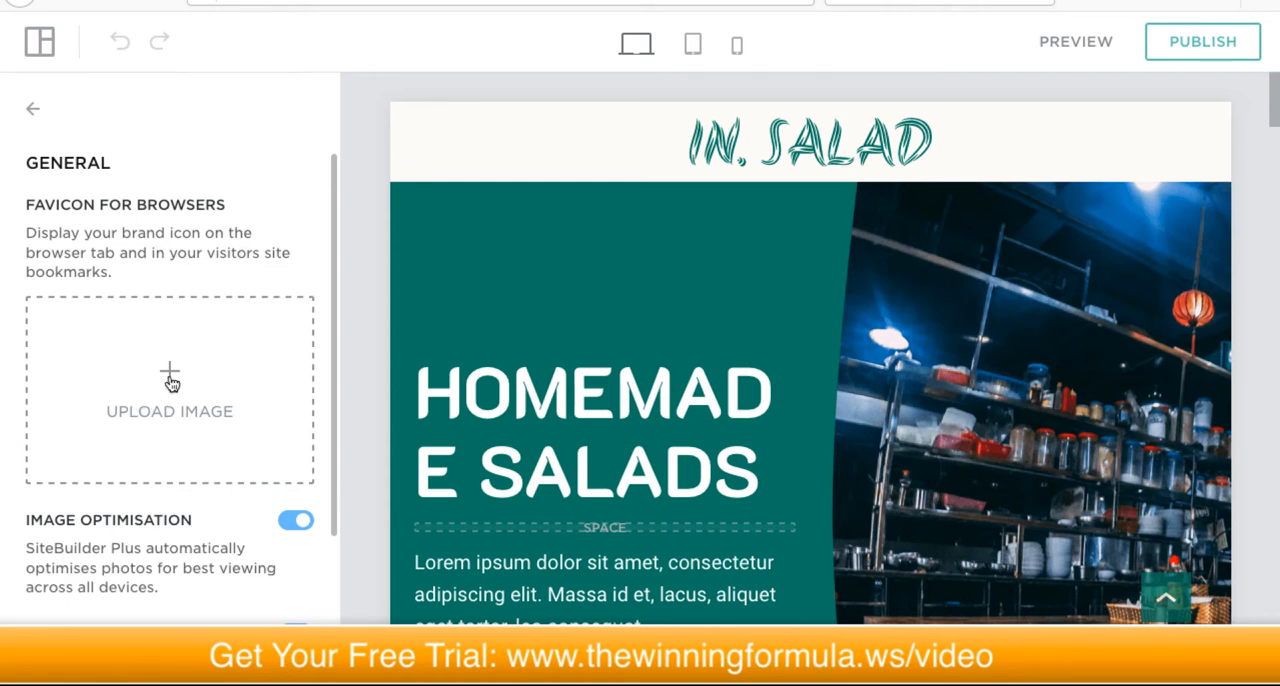
pyautogui.scroll(-3, 170, 365)
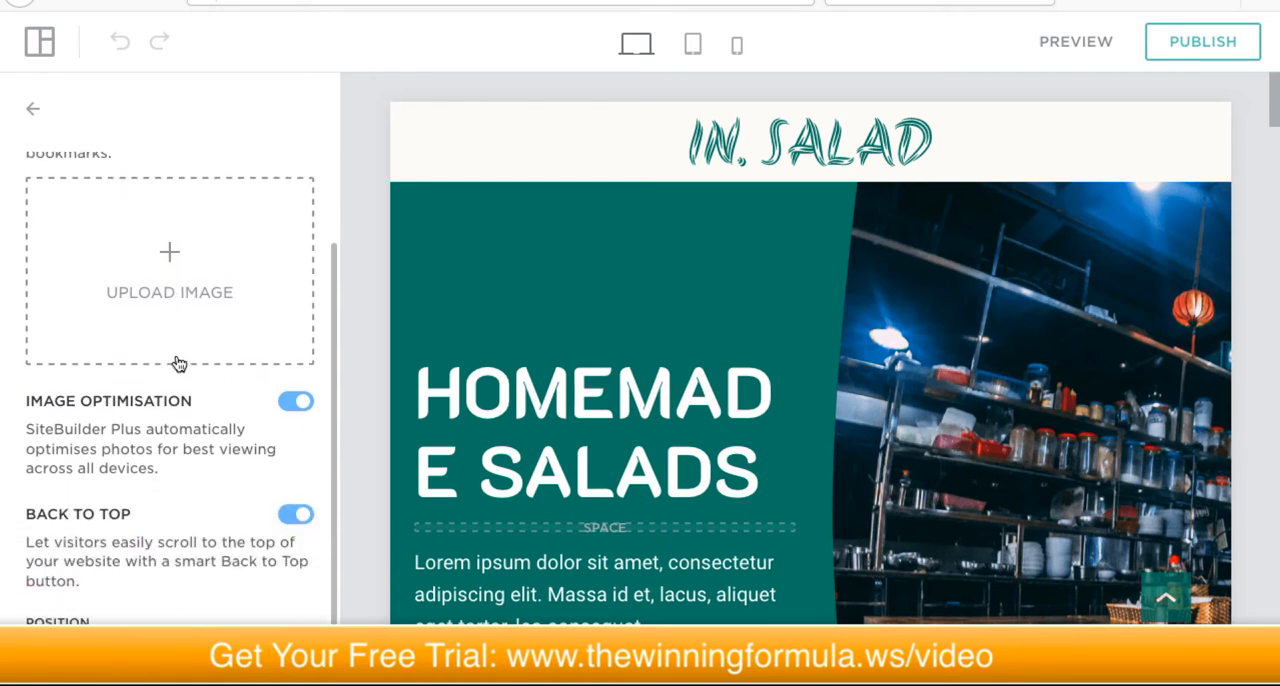
pyautogui.scroll(3, 175, 272)
pyautogui.scroll(-1, 162, 355)
pyautogui.scroll(1, 160, 355)
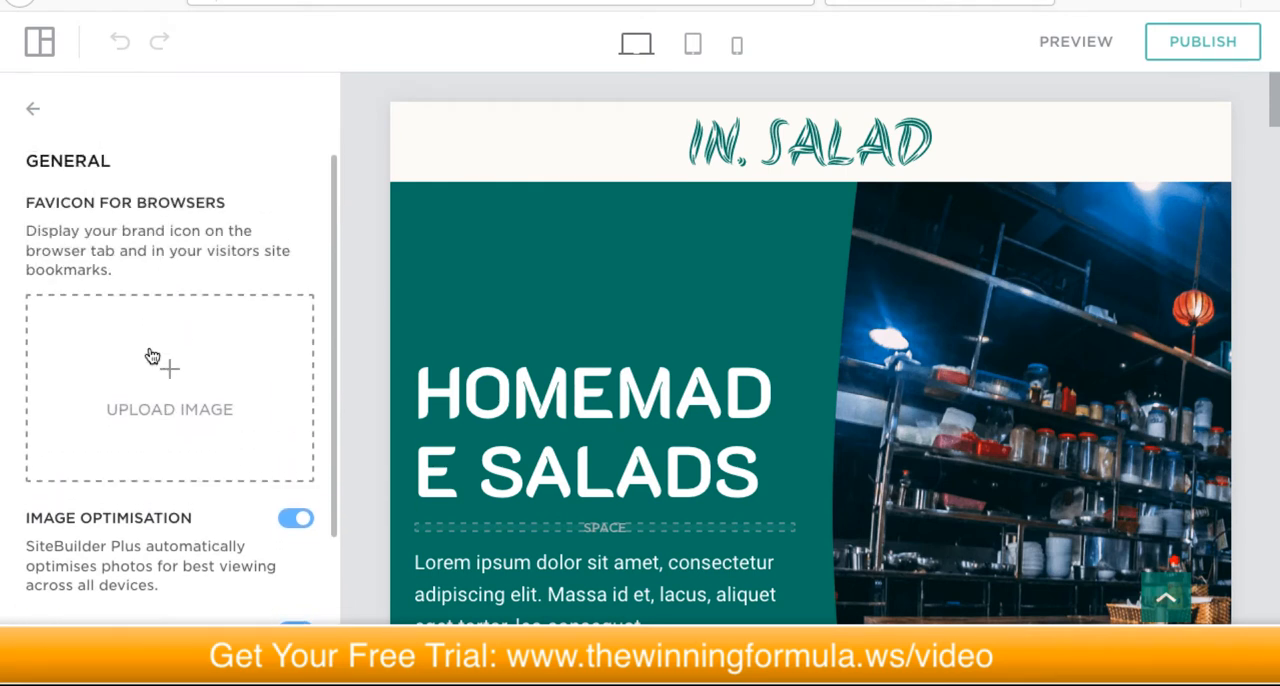
pyautogui.click(33, 113)
pyautogui.click(57, 242)
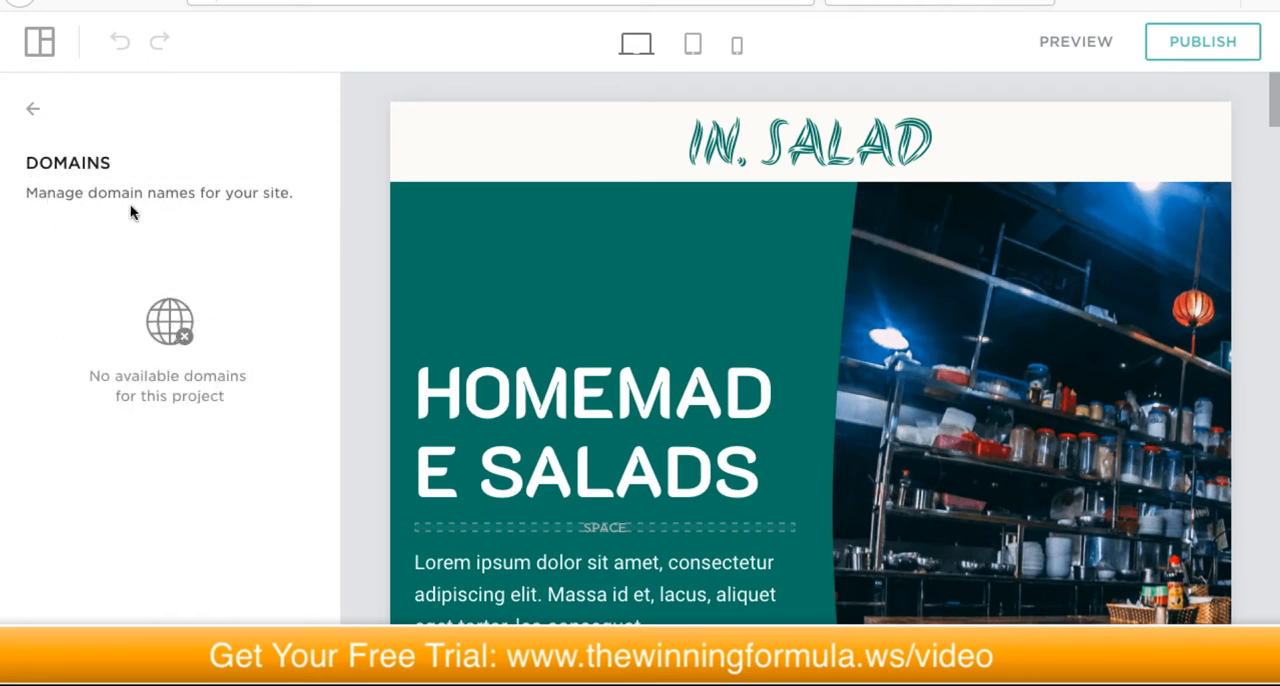
pyautogui.click(31, 109)
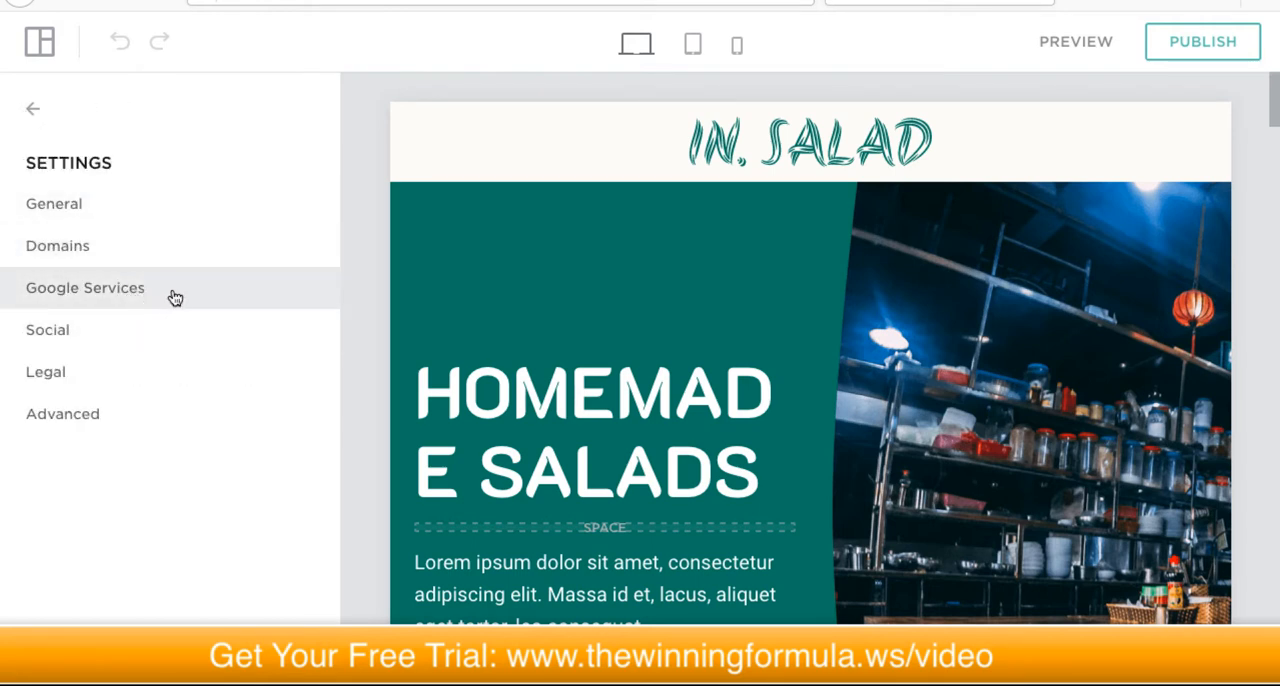
# Step: Look through the site's Google Services settings, including the Google Analytics connection option
pyautogui.click(134, 293)
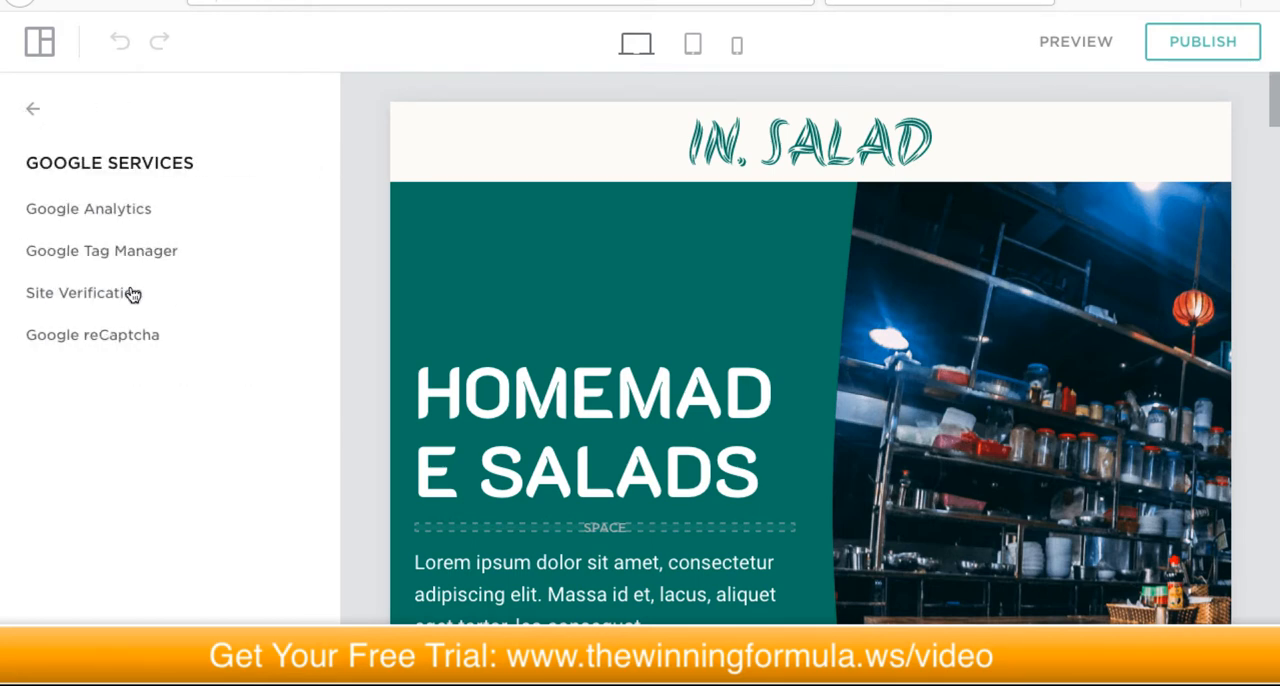
pyautogui.click(114, 214)
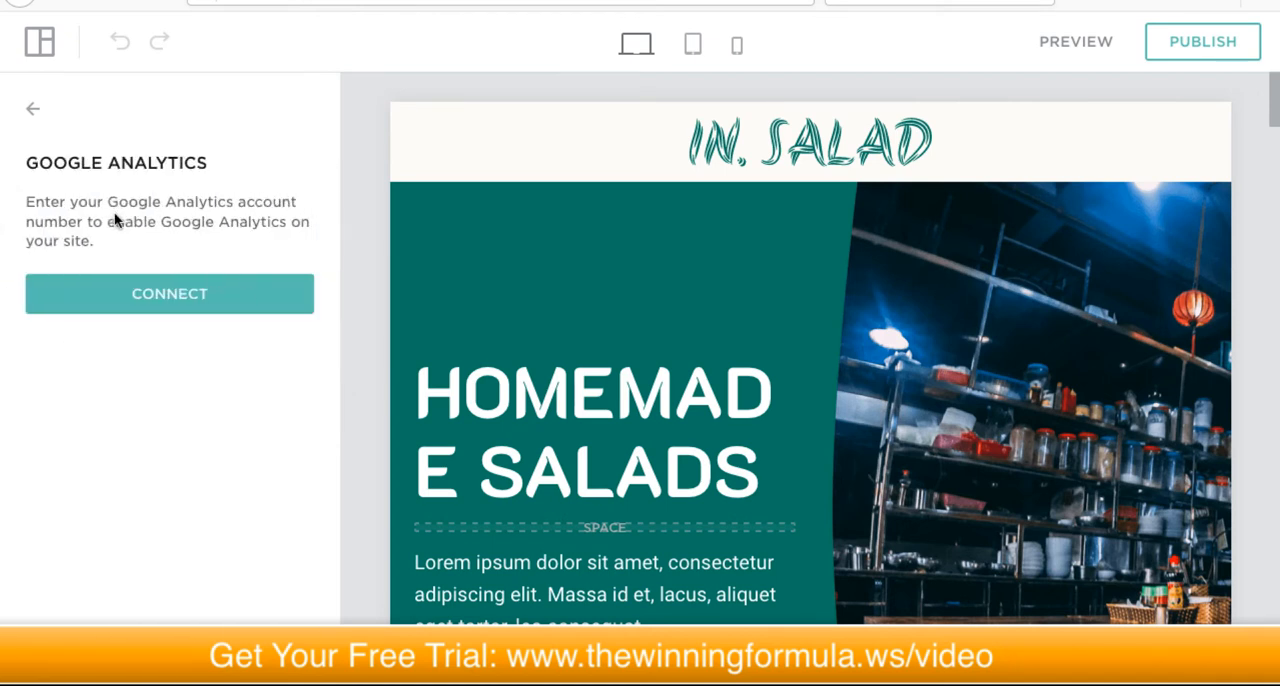
pyautogui.click(32, 112)
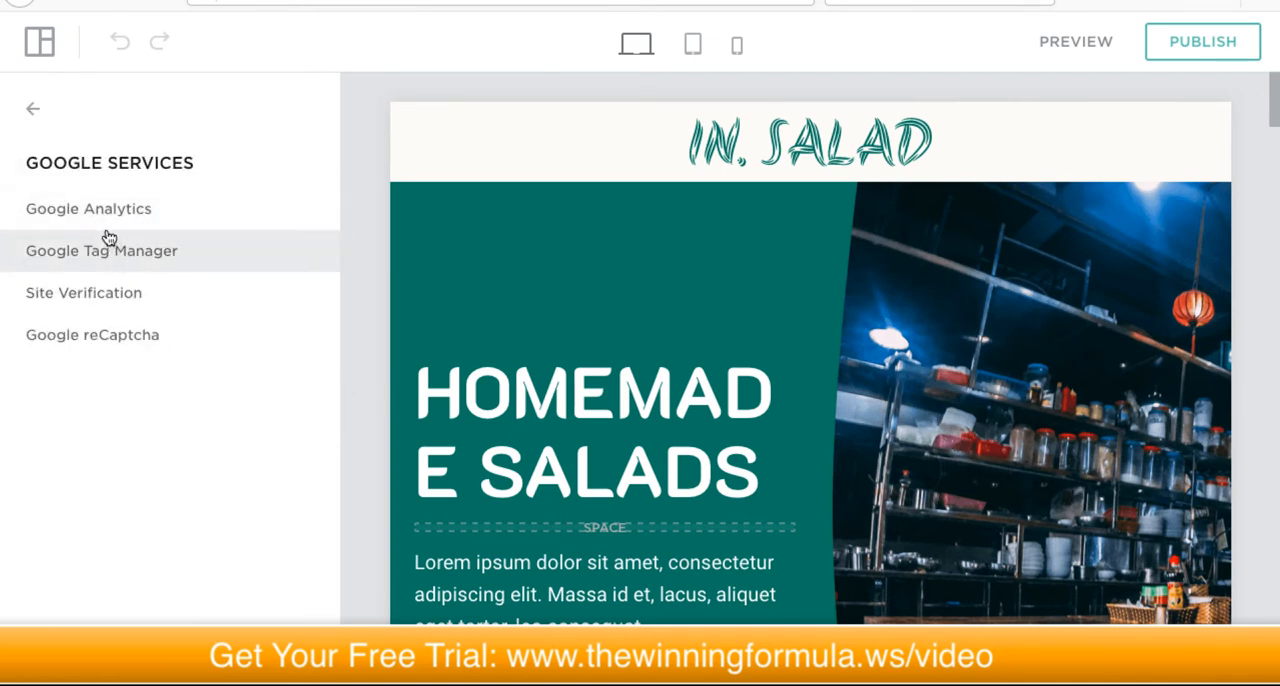
pyautogui.click(31, 112)
# Step: Look through the site's Social settings, including the option for connecting an Instagram account
pyautogui.click(118, 334)
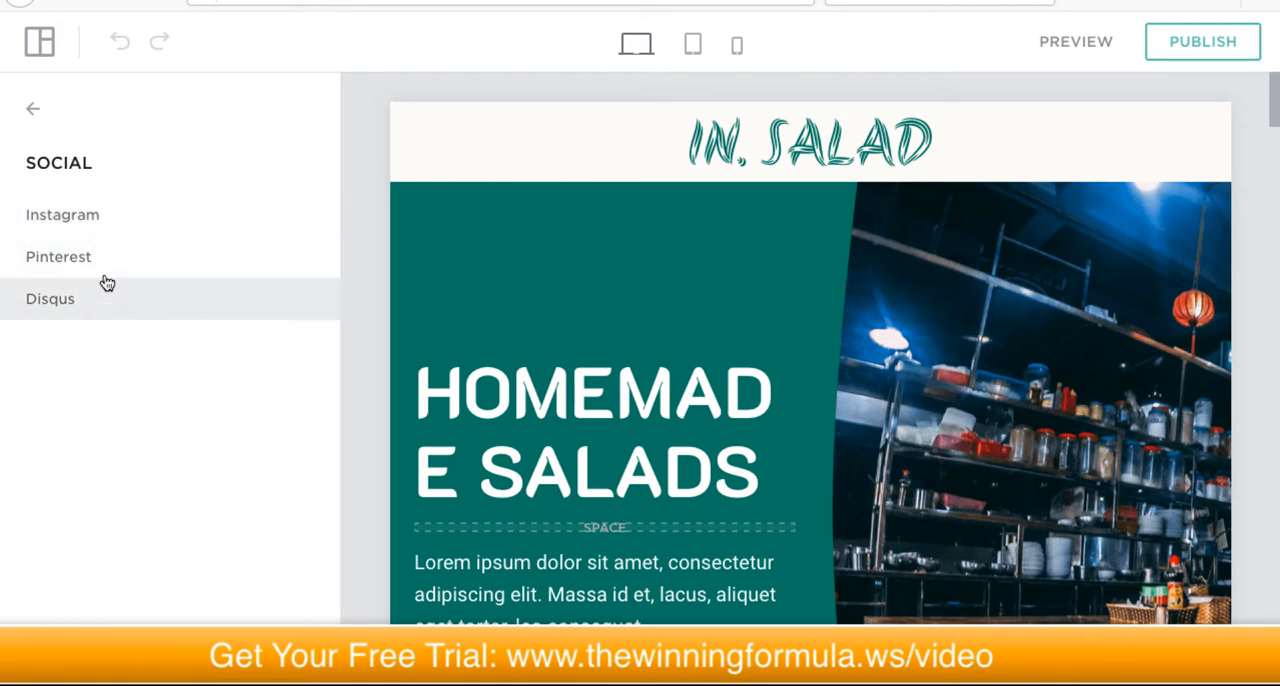
pyautogui.click(130, 221)
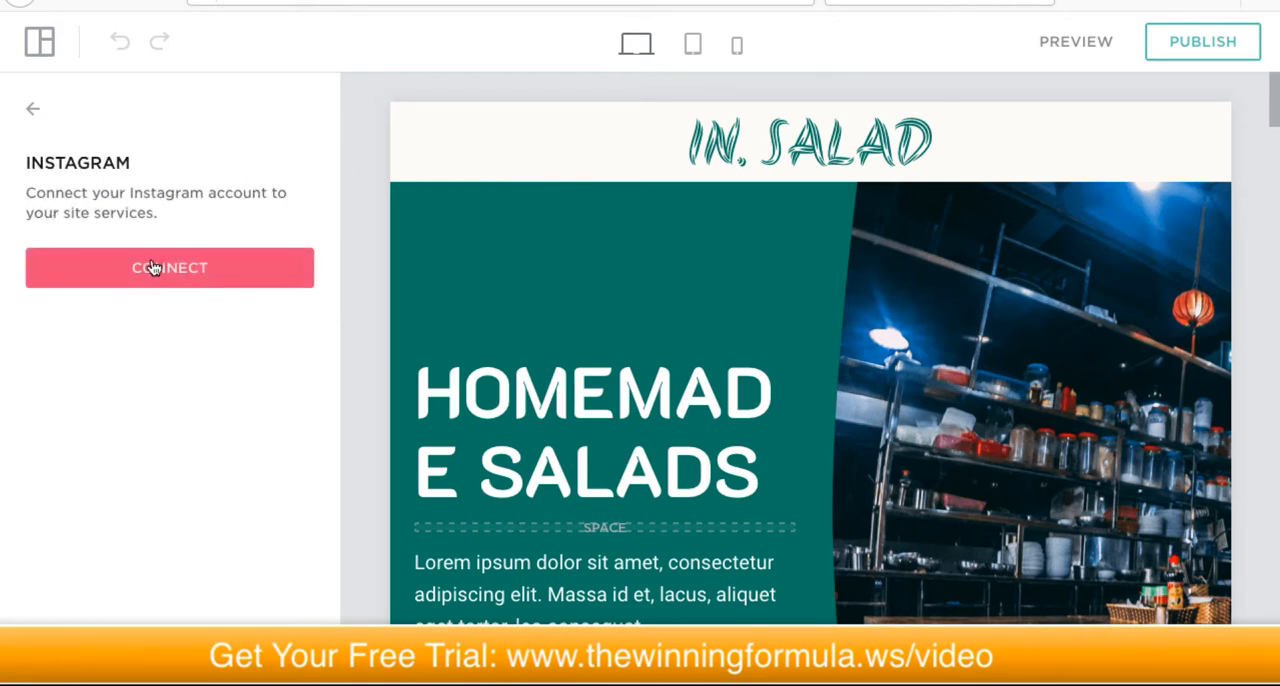
pyautogui.click(34, 117)
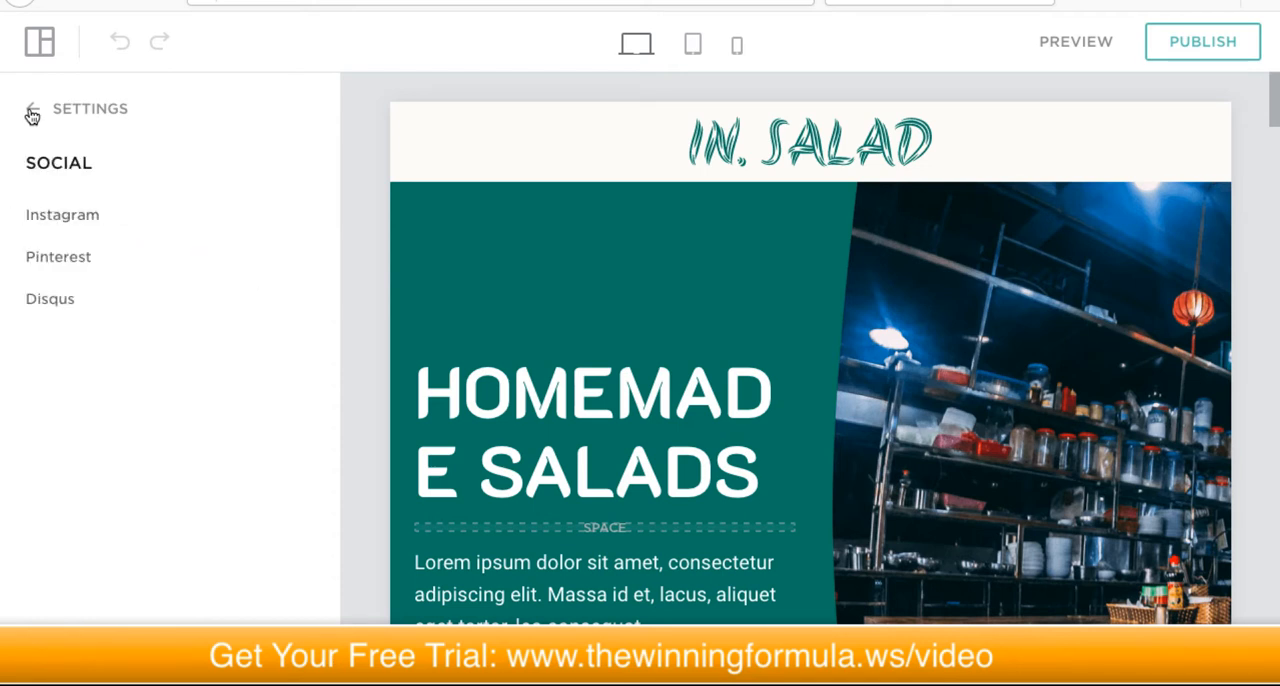
pyautogui.click(32, 112)
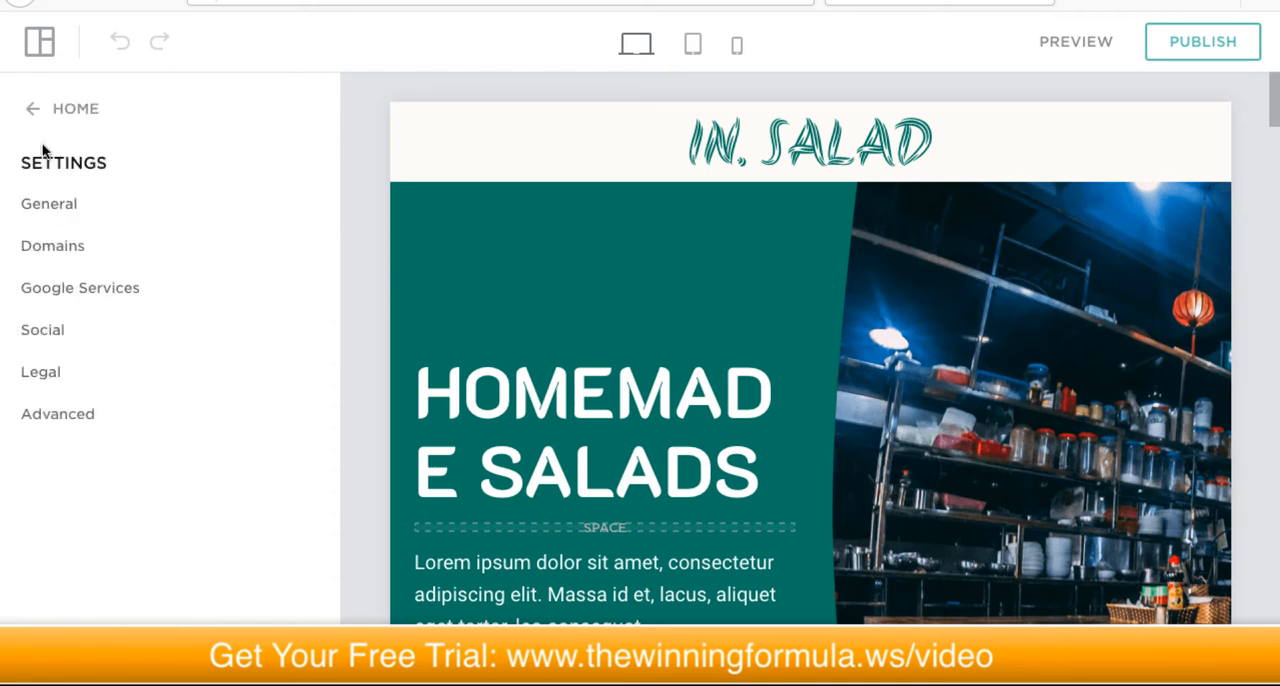
# Step: Try out the cookie banner in the site's Legal settings and switch it back off
pyautogui.click(91, 371)
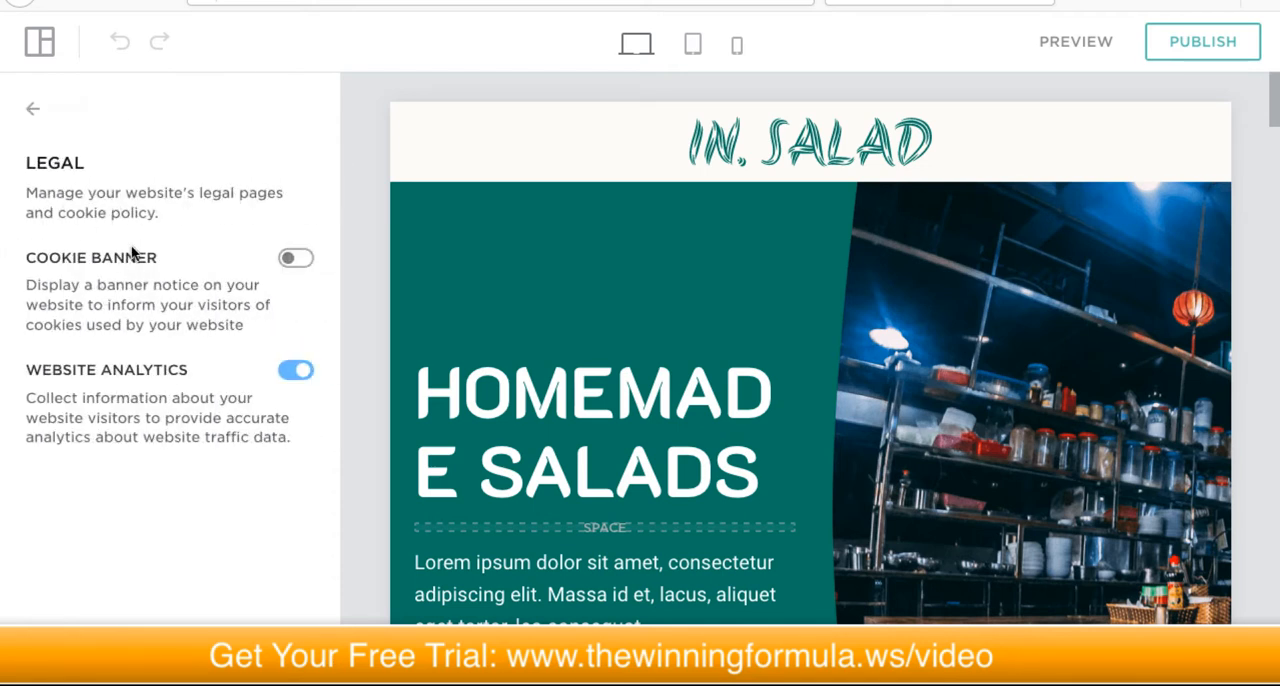
pyautogui.click(294, 260)
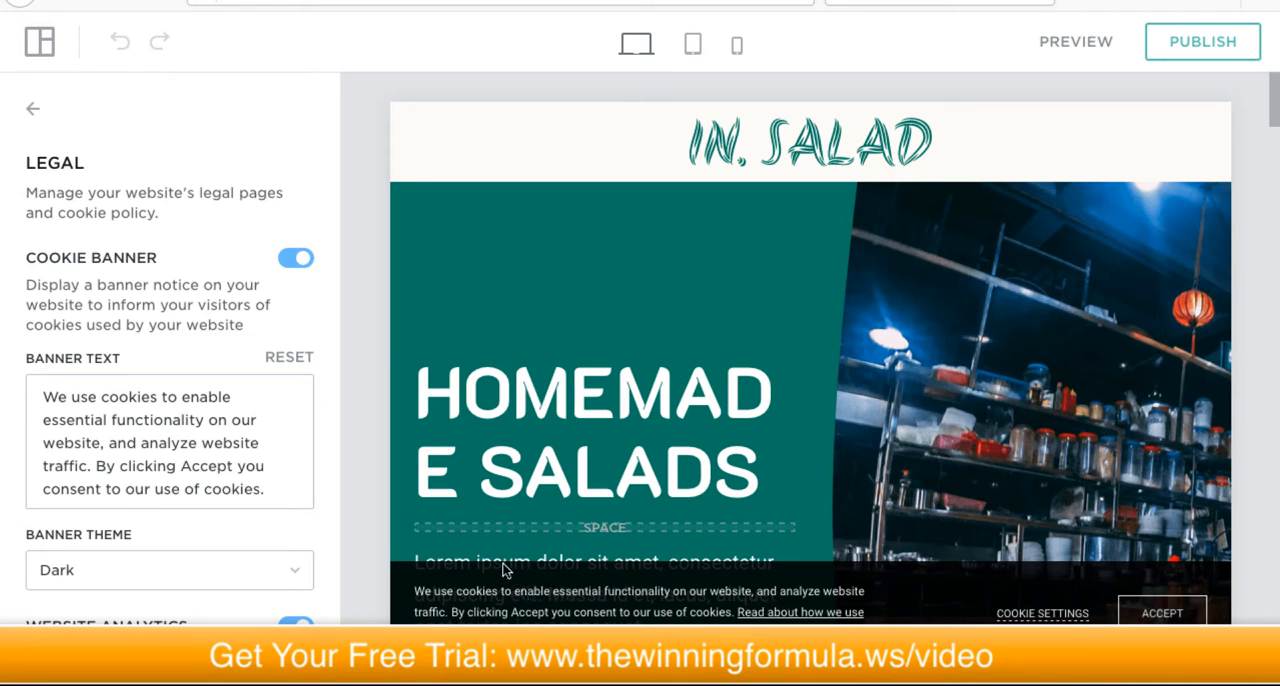
pyautogui.click(292, 260)
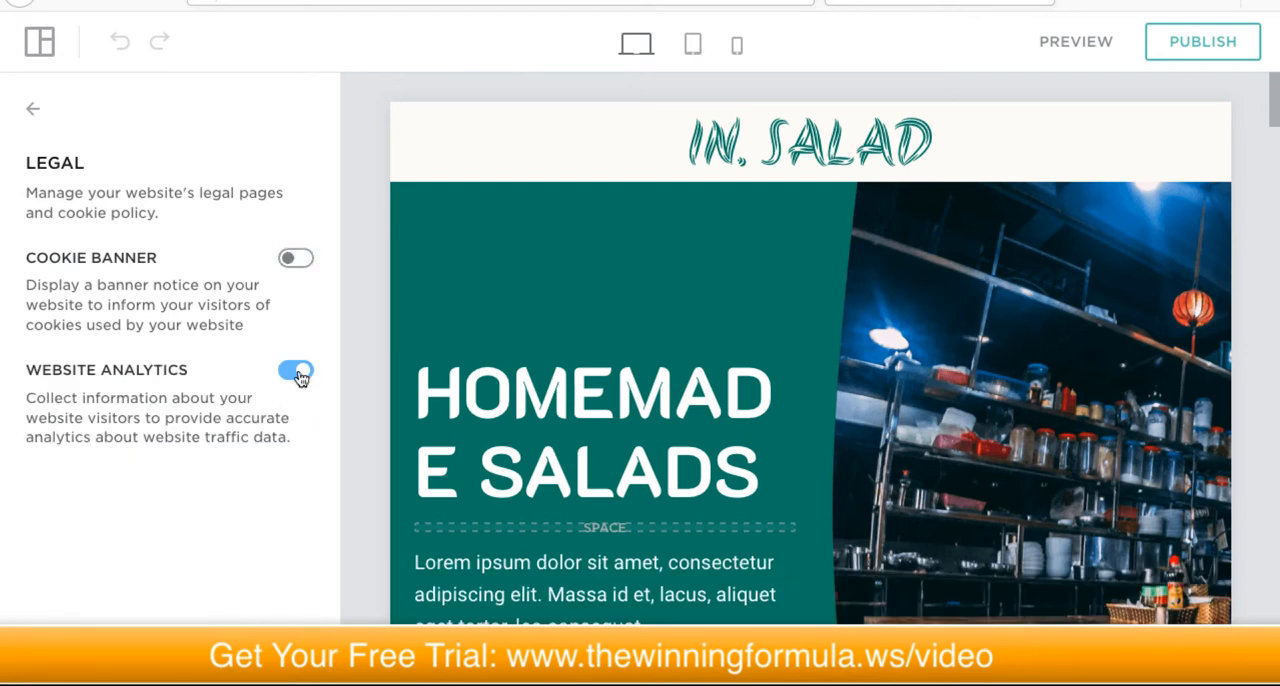
pyautogui.click(36, 110)
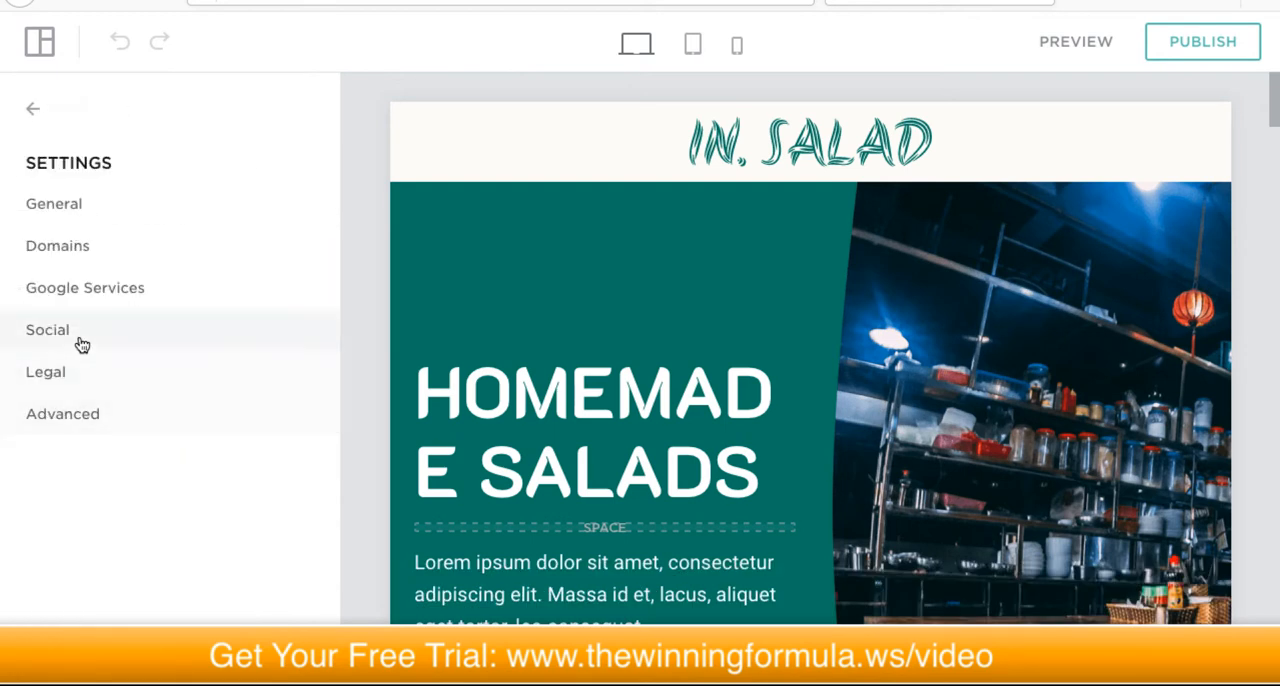
# Step: Inspect the Advanced settings, including the Site Editor's Block Creator option, and leave the site settings
pyautogui.click(82, 413)
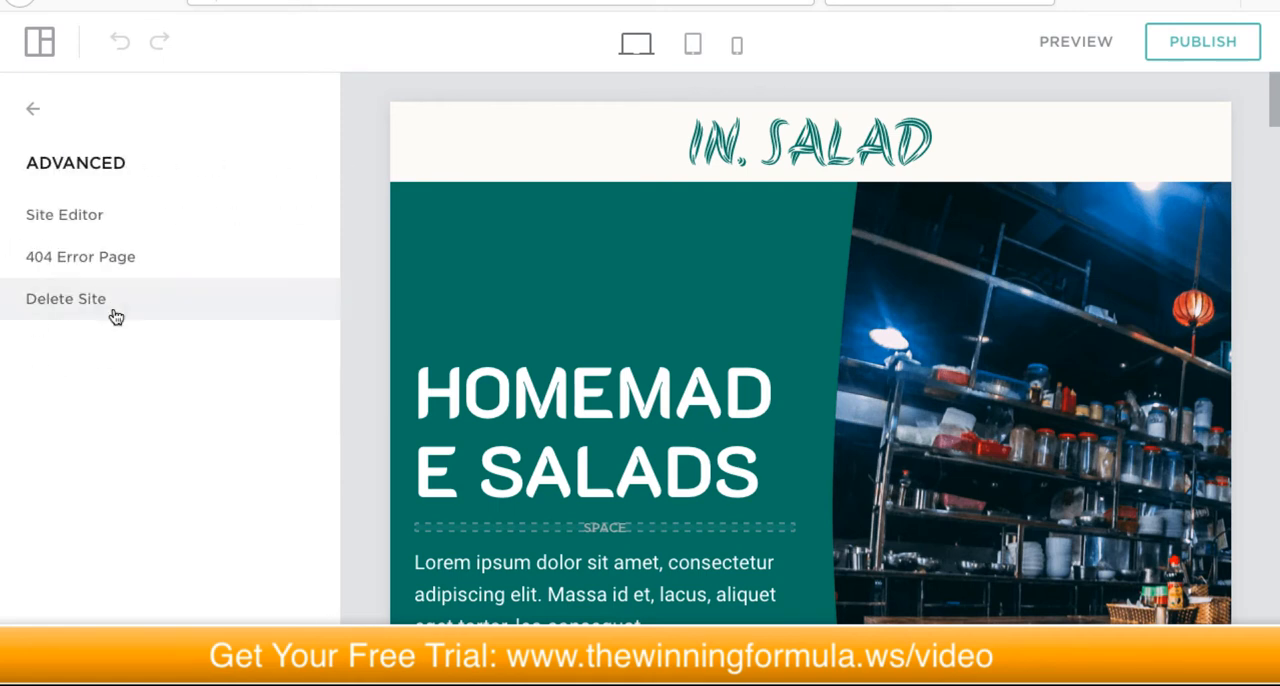
pyautogui.click(146, 217)
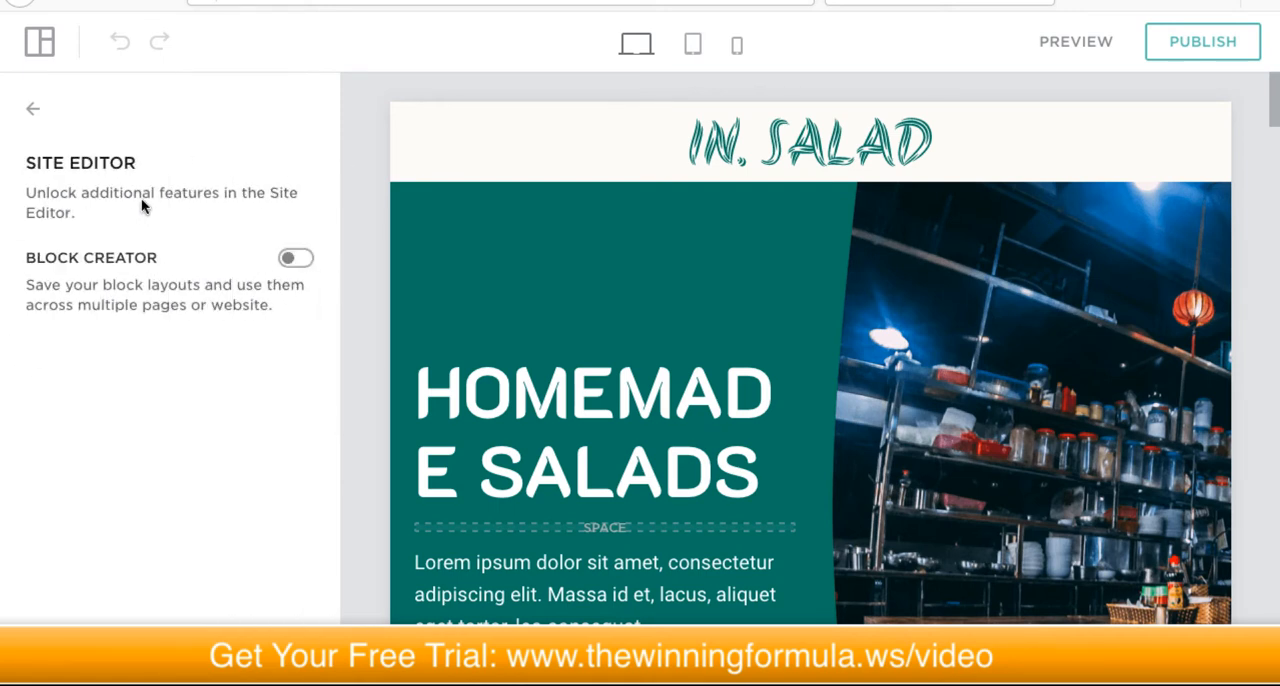
pyautogui.click(33, 108)
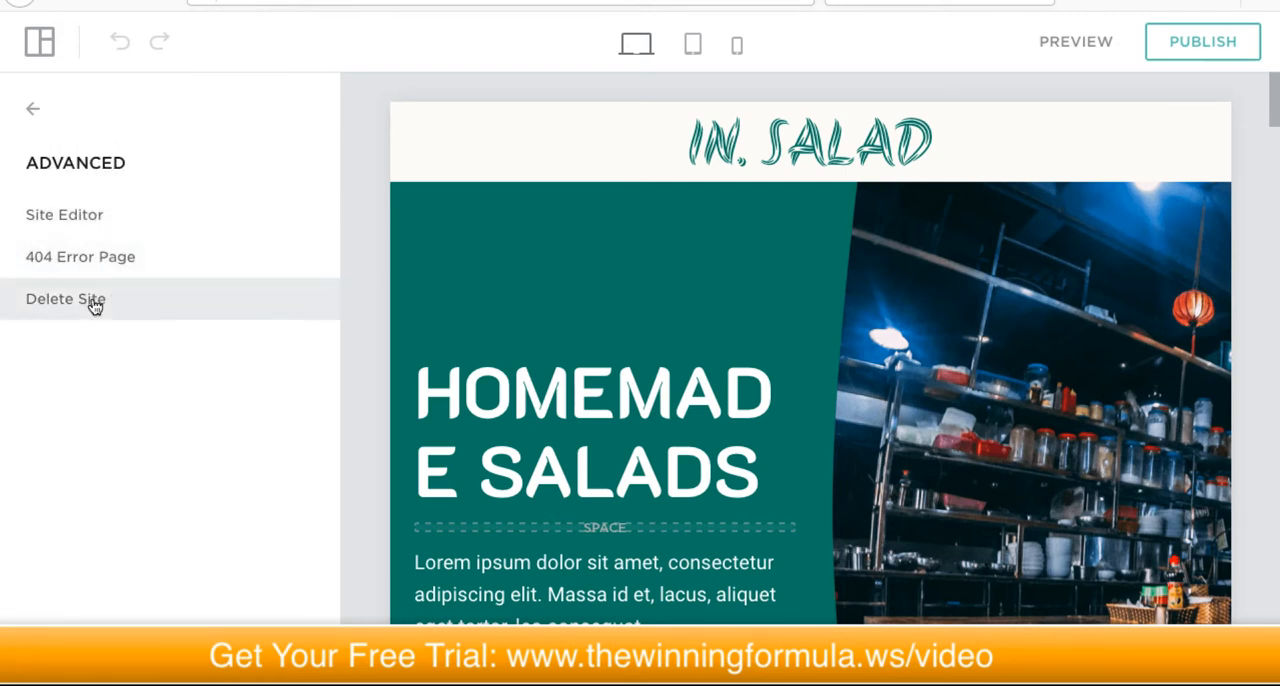
pyautogui.click(33, 108)
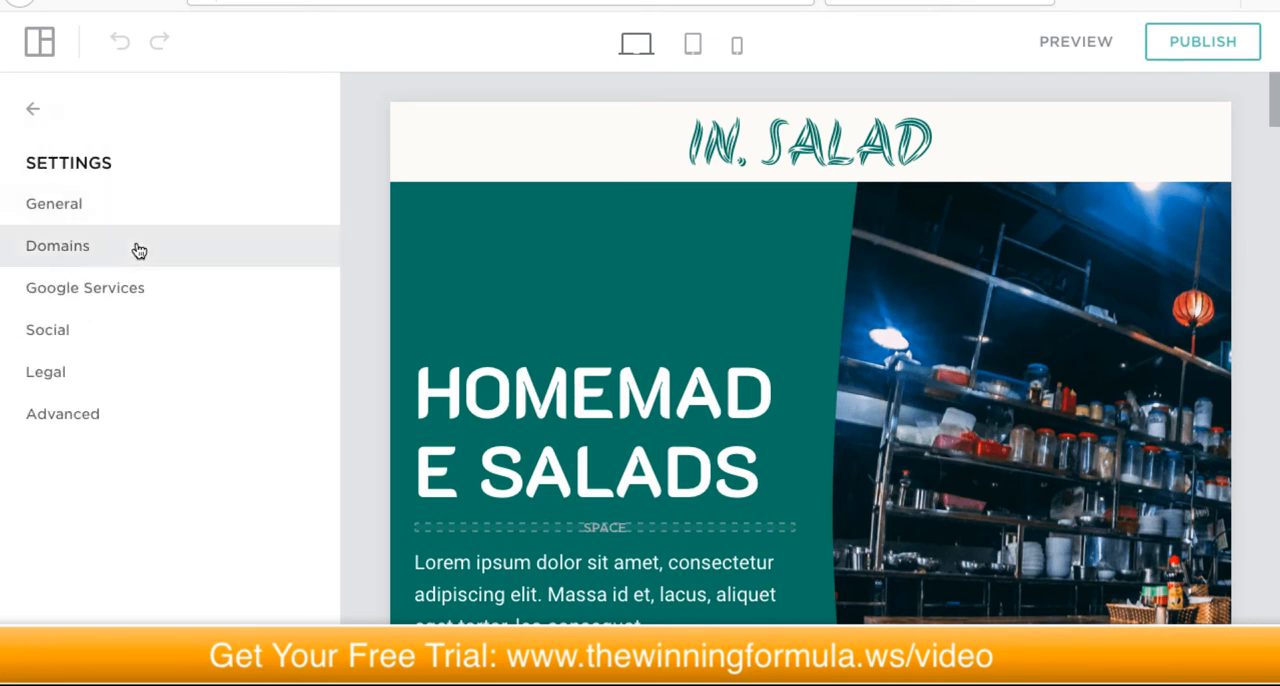
pyautogui.click(33, 110)
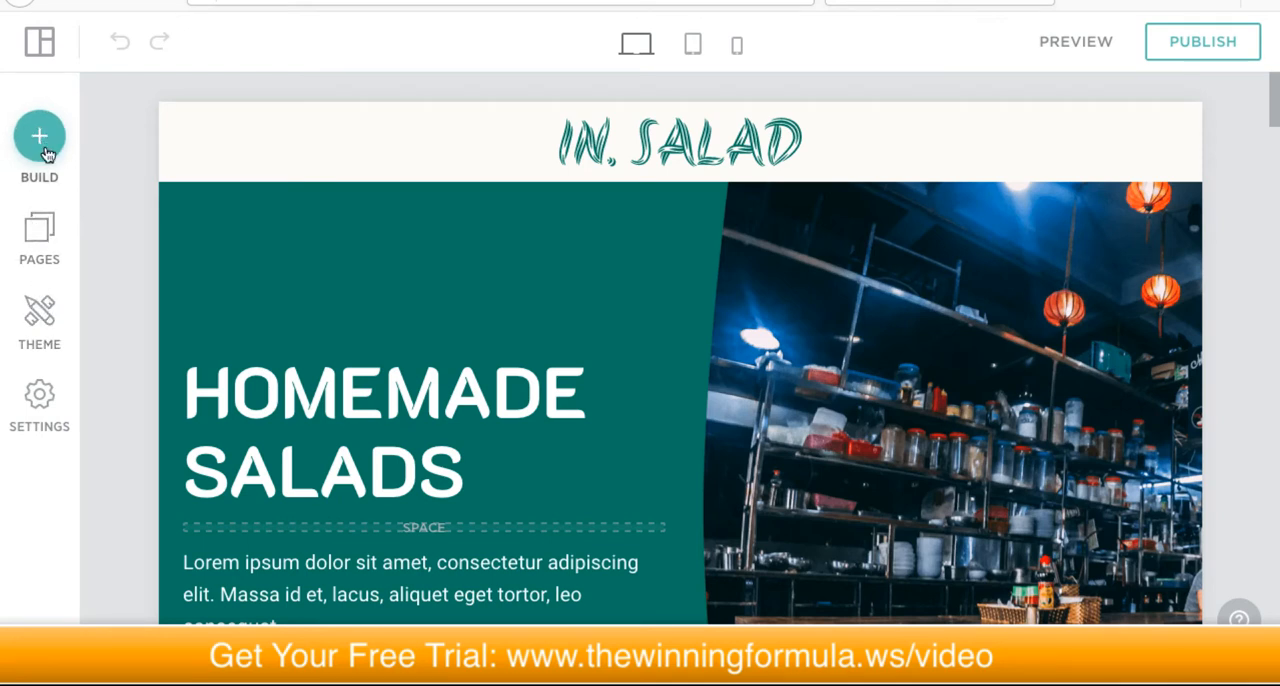
# Step: Inspect the header logo's image and text options, return to the header layout options and close them
pyautogui.scroll(-3, 748, 311)
pyautogui.scroll(3, 798, 330)
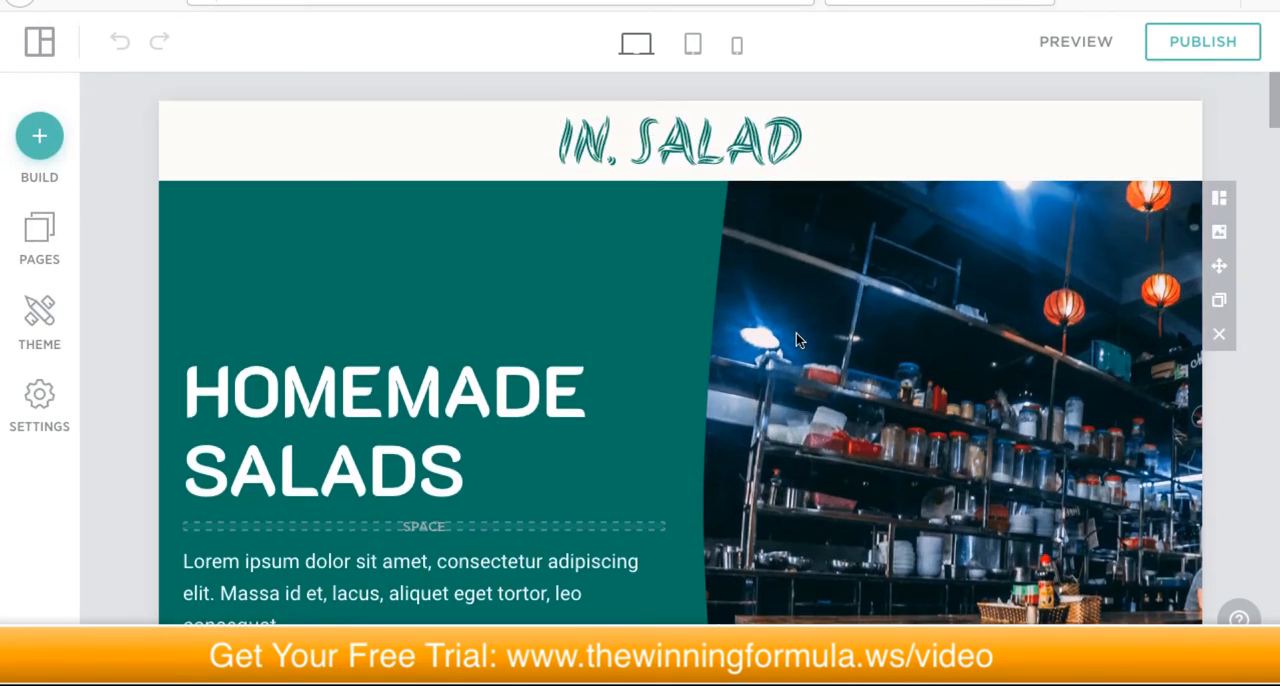
pyautogui.scroll(-5, 709, 346)
pyautogui.scroll(5, 708, 345)
pyautogui.moveTo(682, 150)
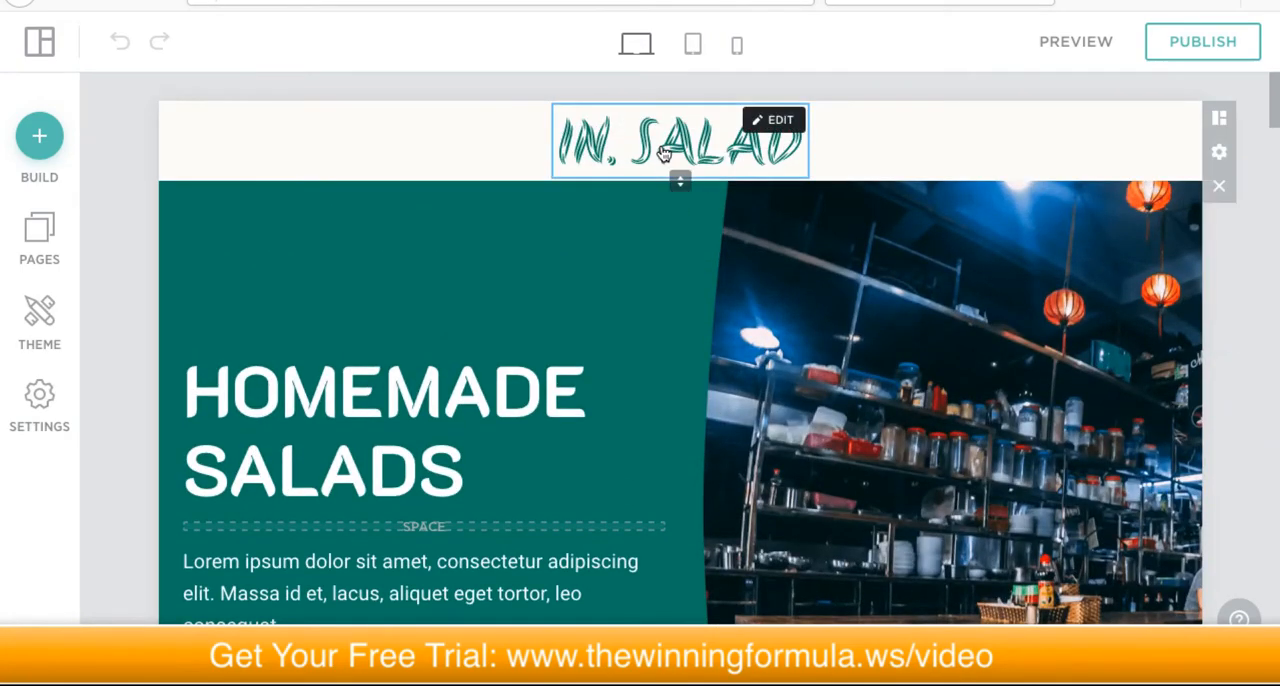
pyautogui.click(763, 122)
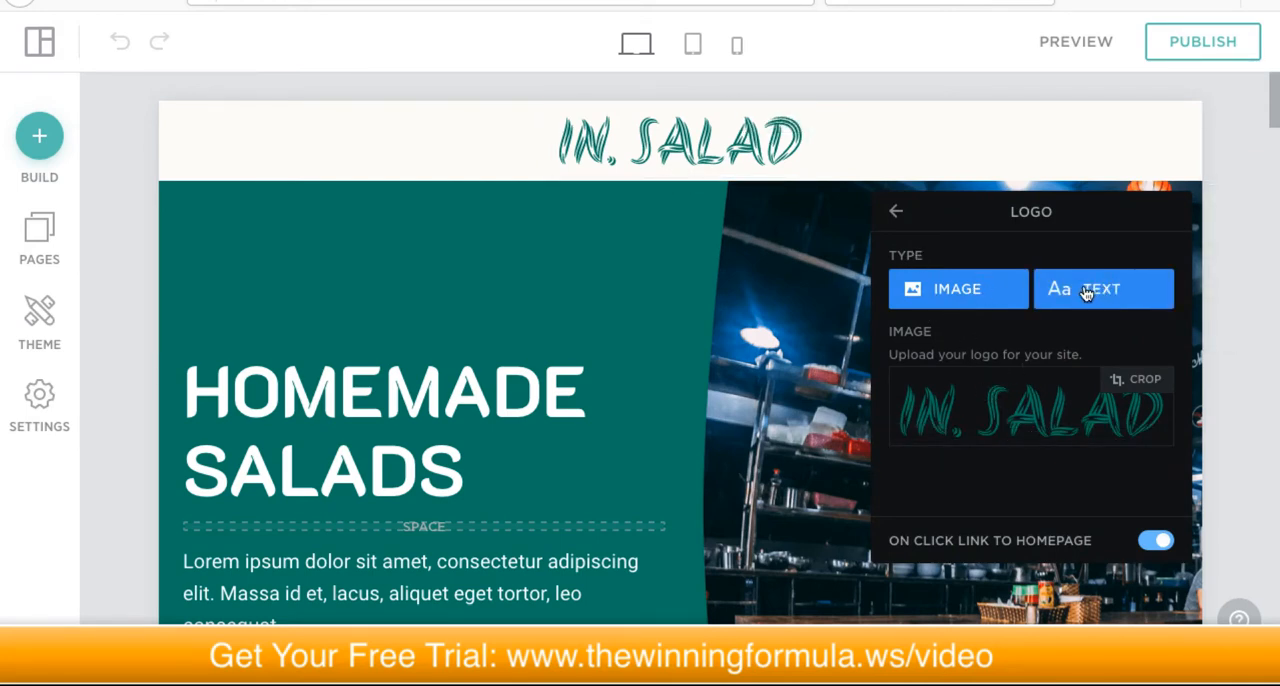
pyautogui.moveTo(967, 410)
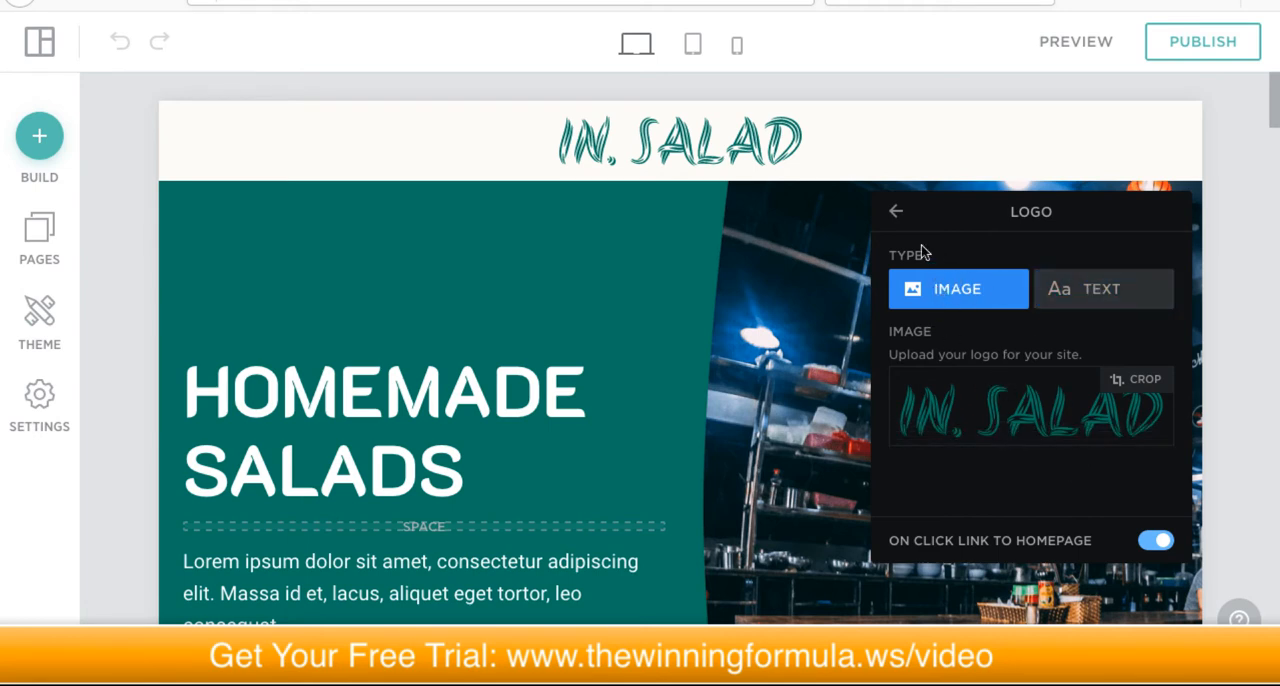
pyautogui.click(895, 216)
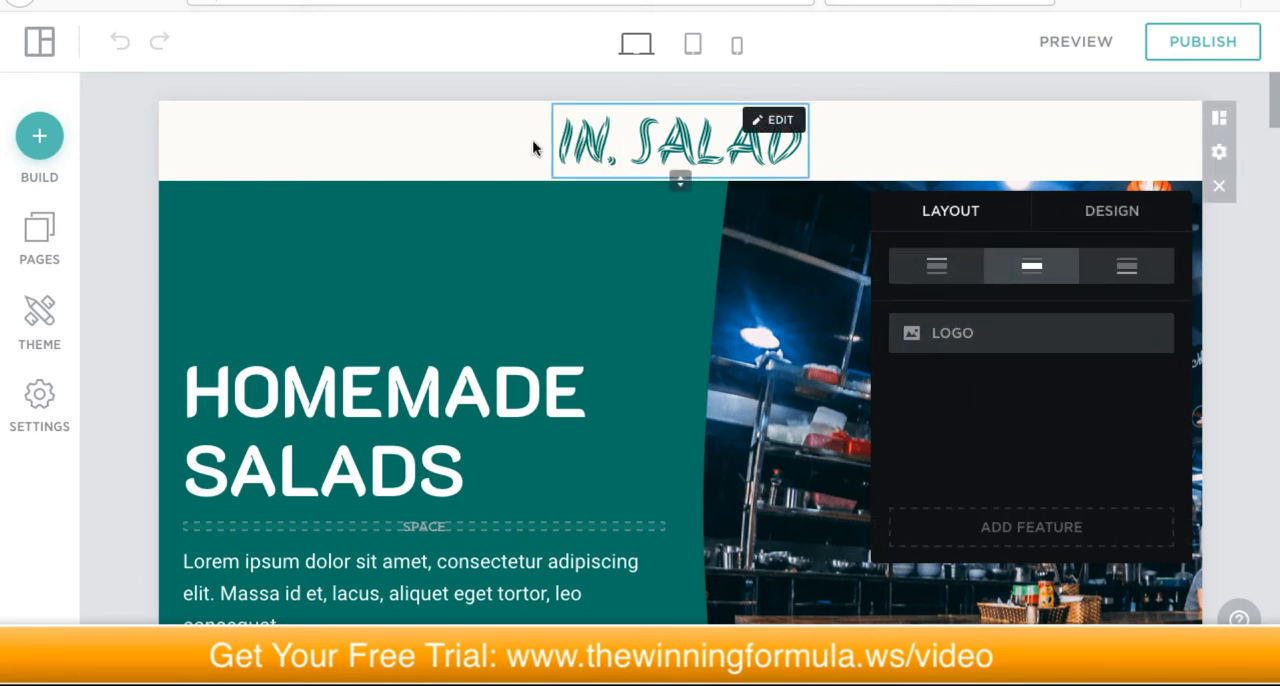
pyautogui.click(485, 220)
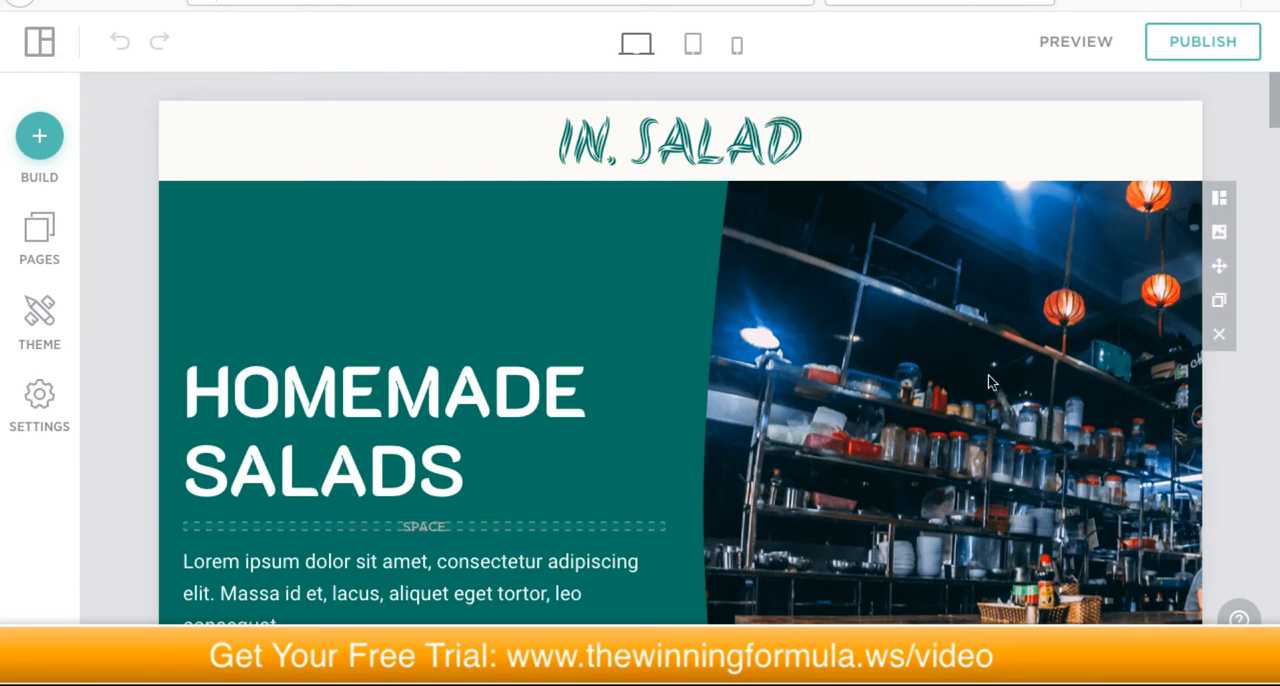
# Step: Examine the whole hero section, from heading to Book a Table button, with the browser zoomed out one level
pyautogui.scroll(-3, 1026, 370)
pyautogui.scroll(2, 1026, 370)
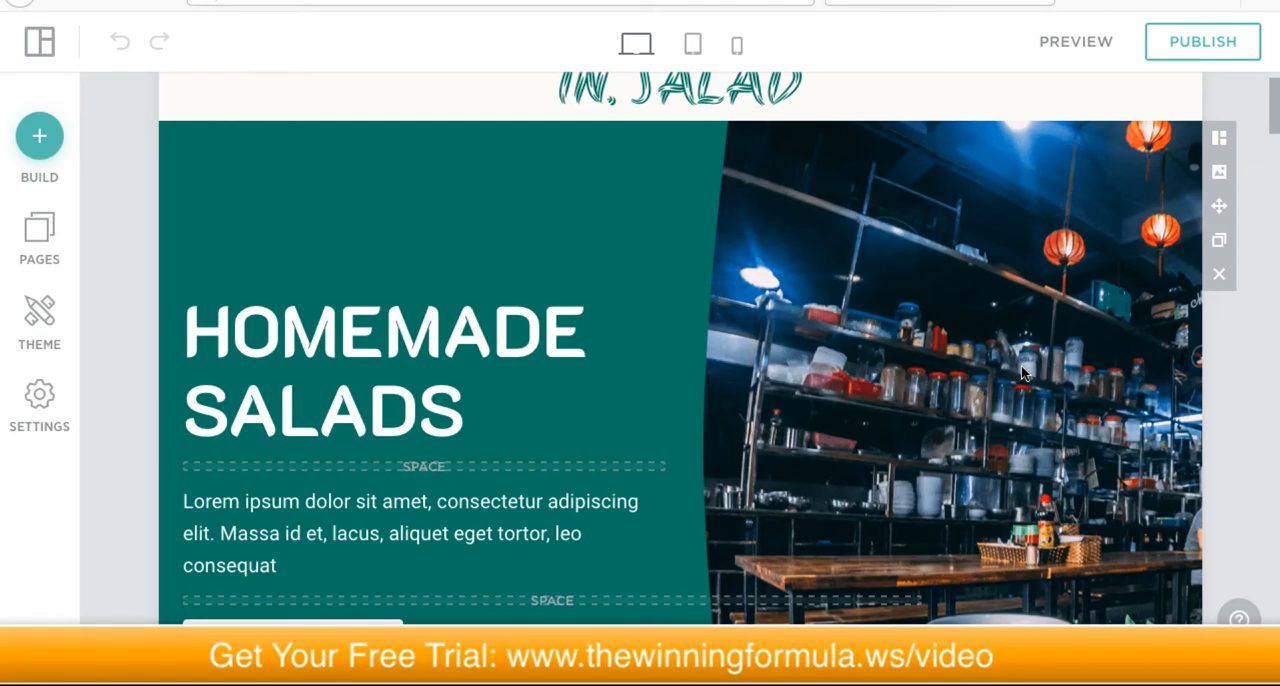
pyautogui.hotkey('ctrl', '-')
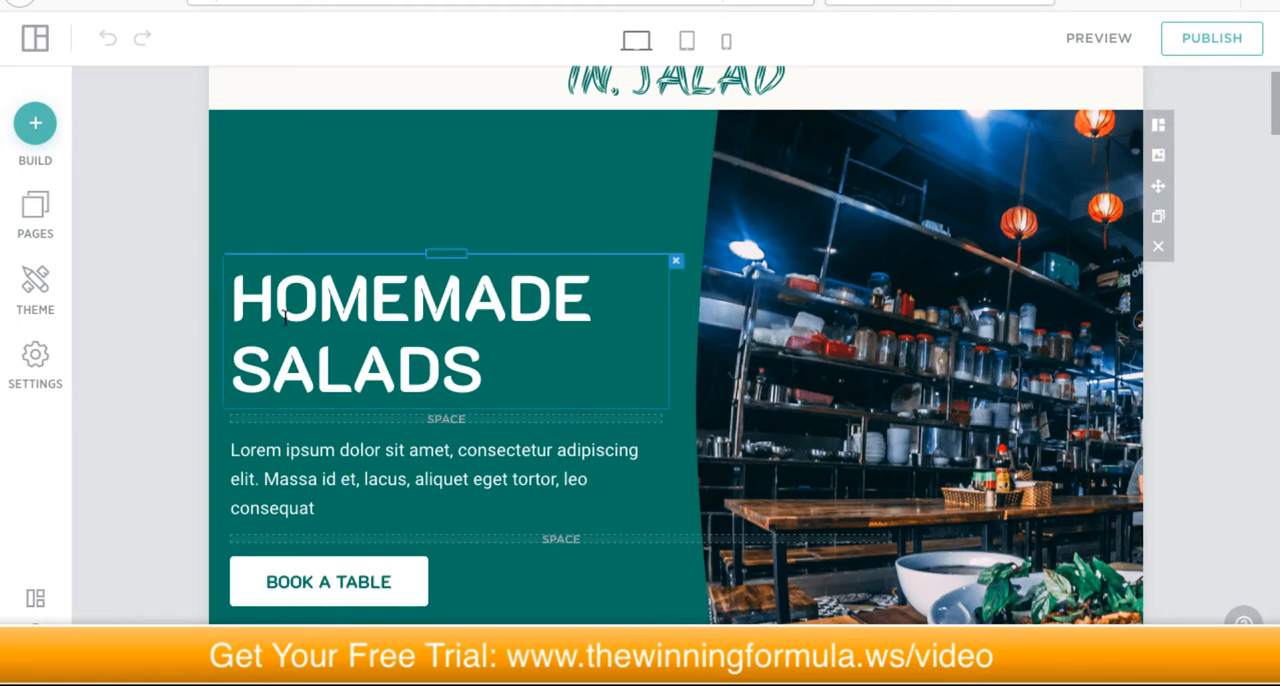
pyautogui.scroll(-2, 1205, 336)
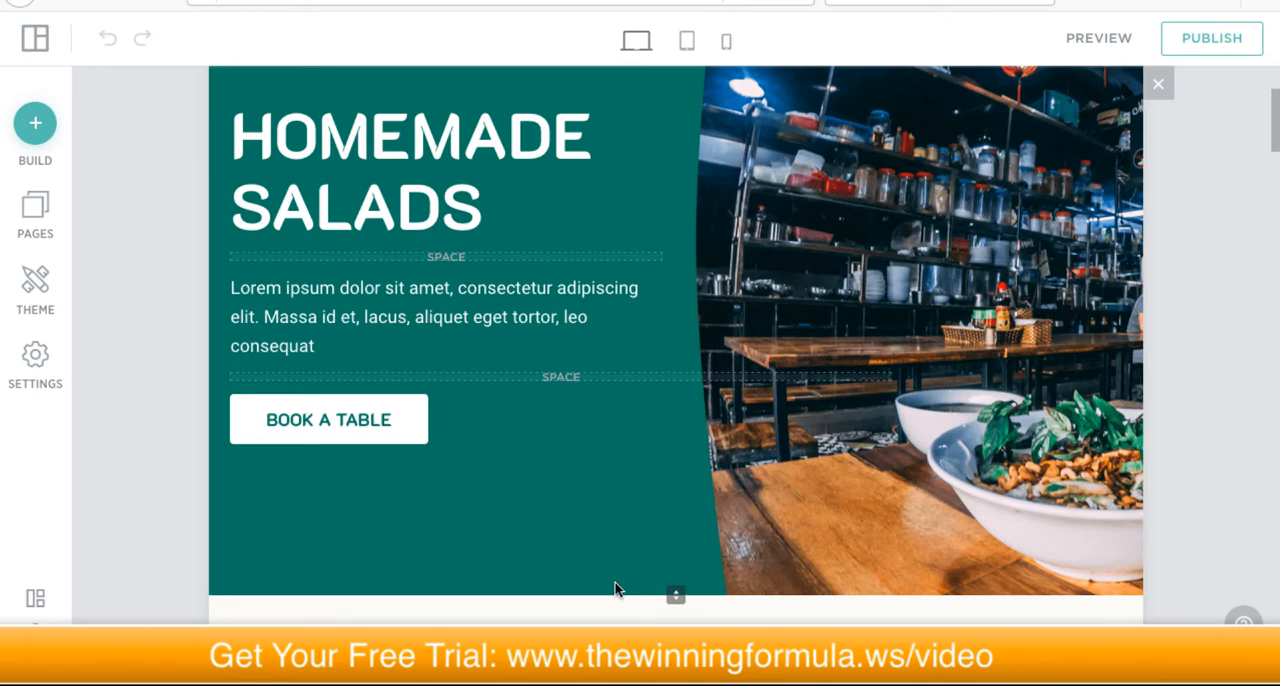
pyautogui.scroll(3, 615, 588)
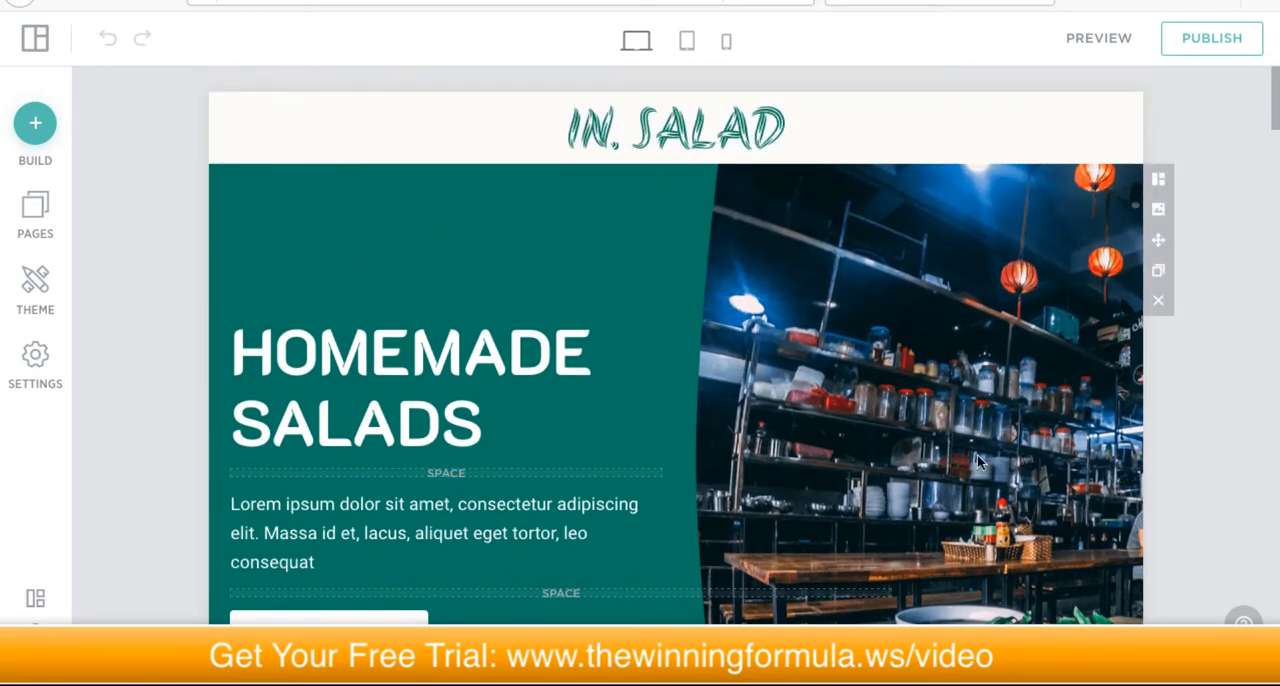
# Step: Select the hero section's placeholder paragraph to view its text formatting options
pyautogui.scroll(-1, 977, 456)
pyautogui.scroll(-2, 976, 460)
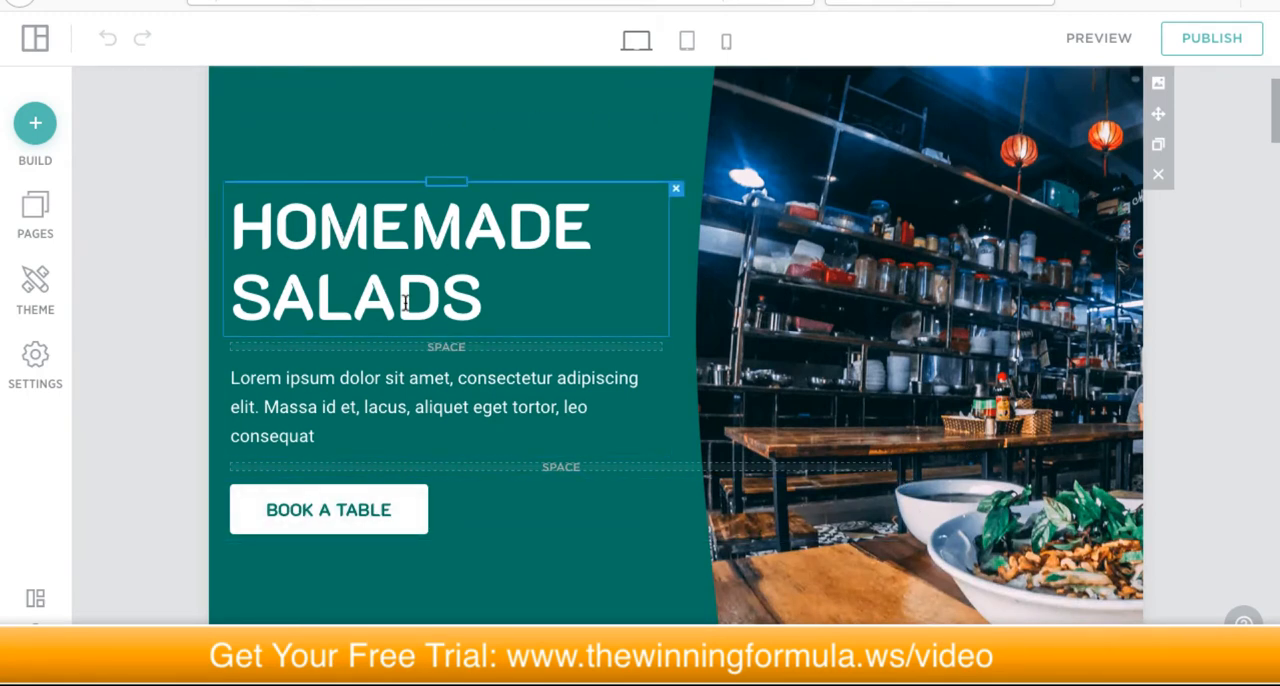
pyautogui.tripleClick(412, 392)
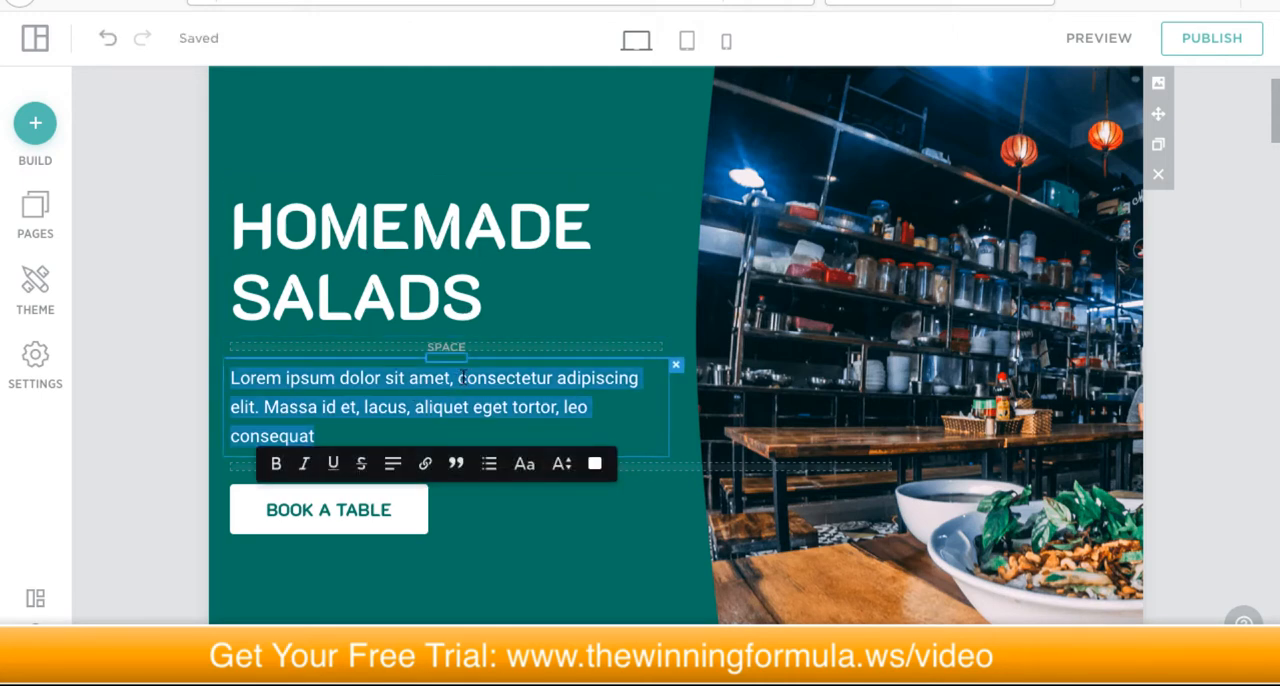
pyautogui.scroll(1, 500, 240)
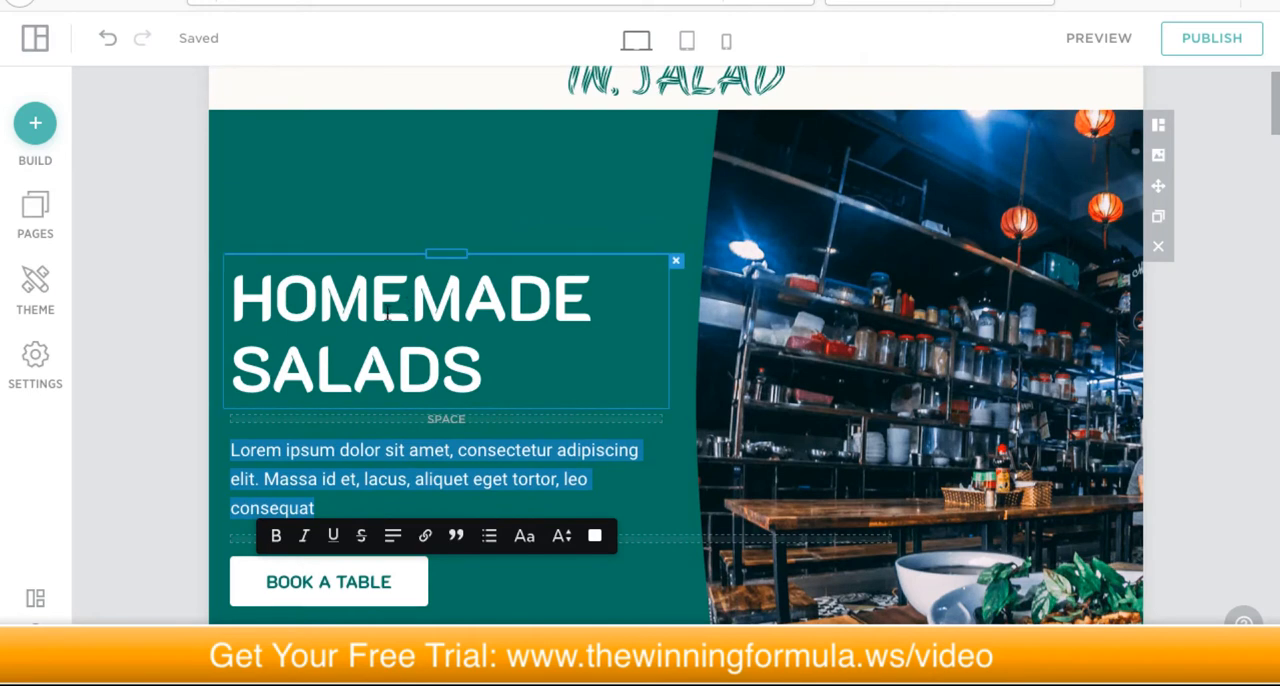
# Step: Replace the hero section's heading with "SALADS INC"
pyautogui.doubleClick(378, 312)
pyautogui.tripleClick(378, 312)
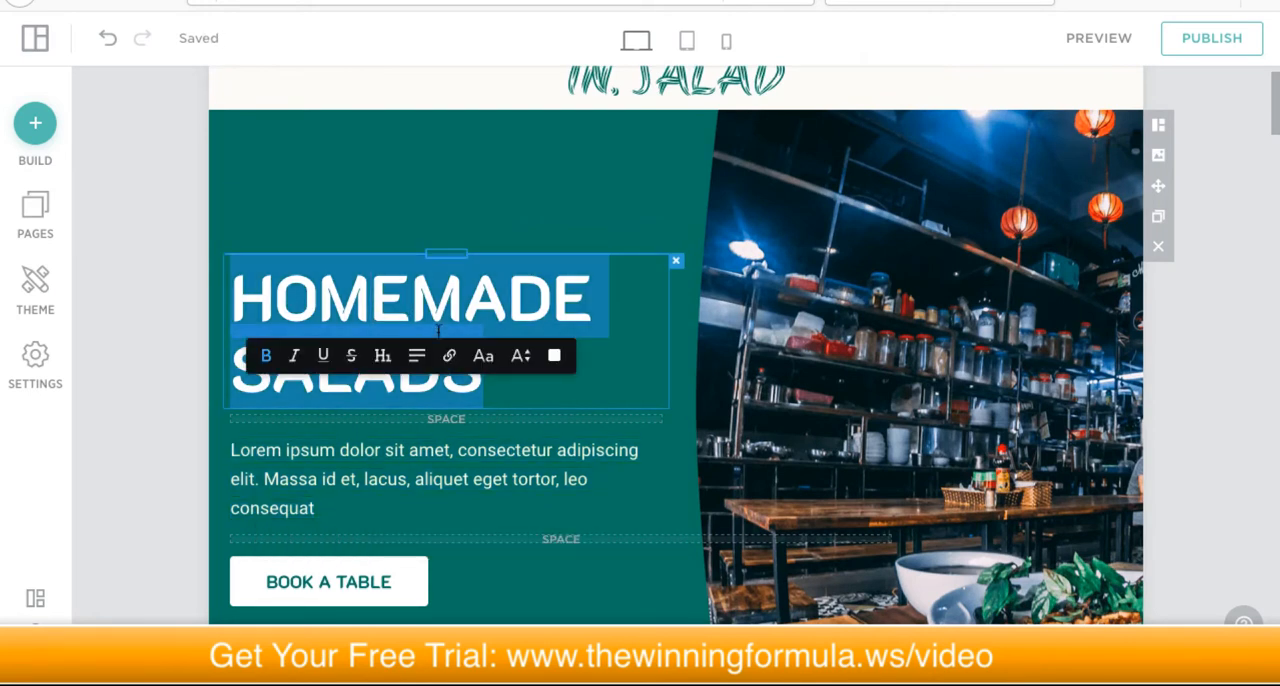
pyautogui.write('SALADS INC')
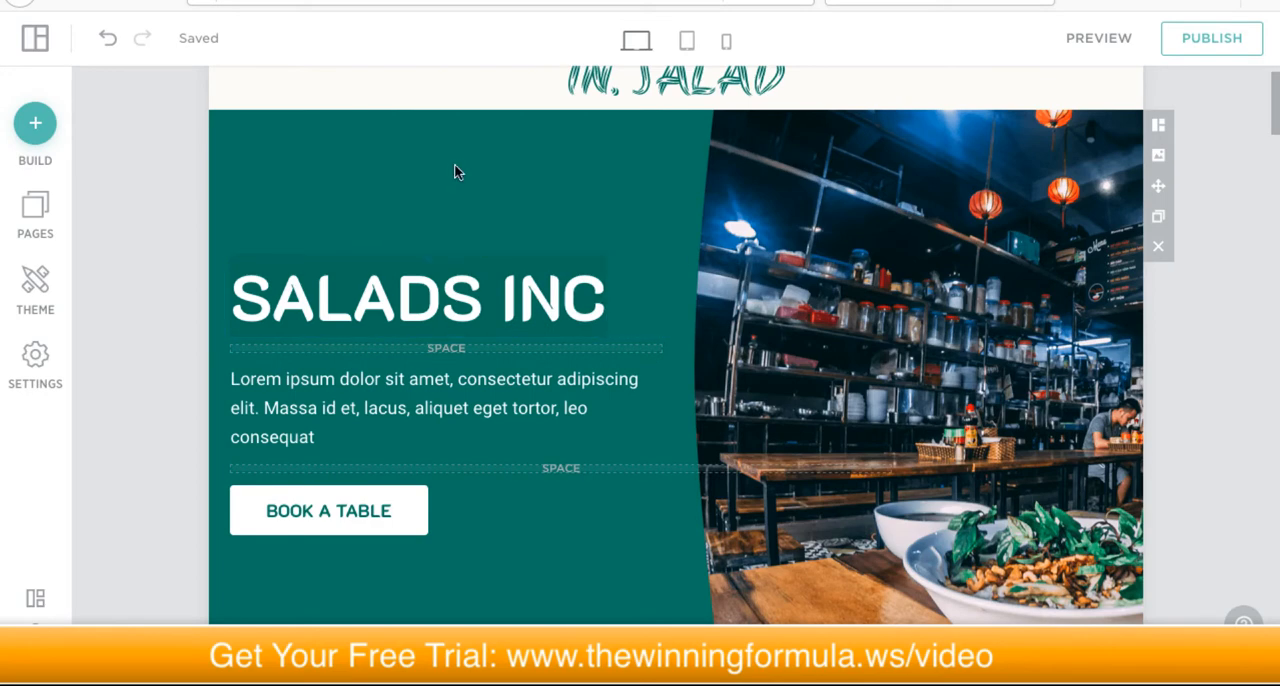
# Step: Replace the hero section's placeholder paragraph with "The best salads in the Caribbean! Period!"
pyautogui.doubleClick(337, 400)
pyautogui.tripleClick(336, 400)
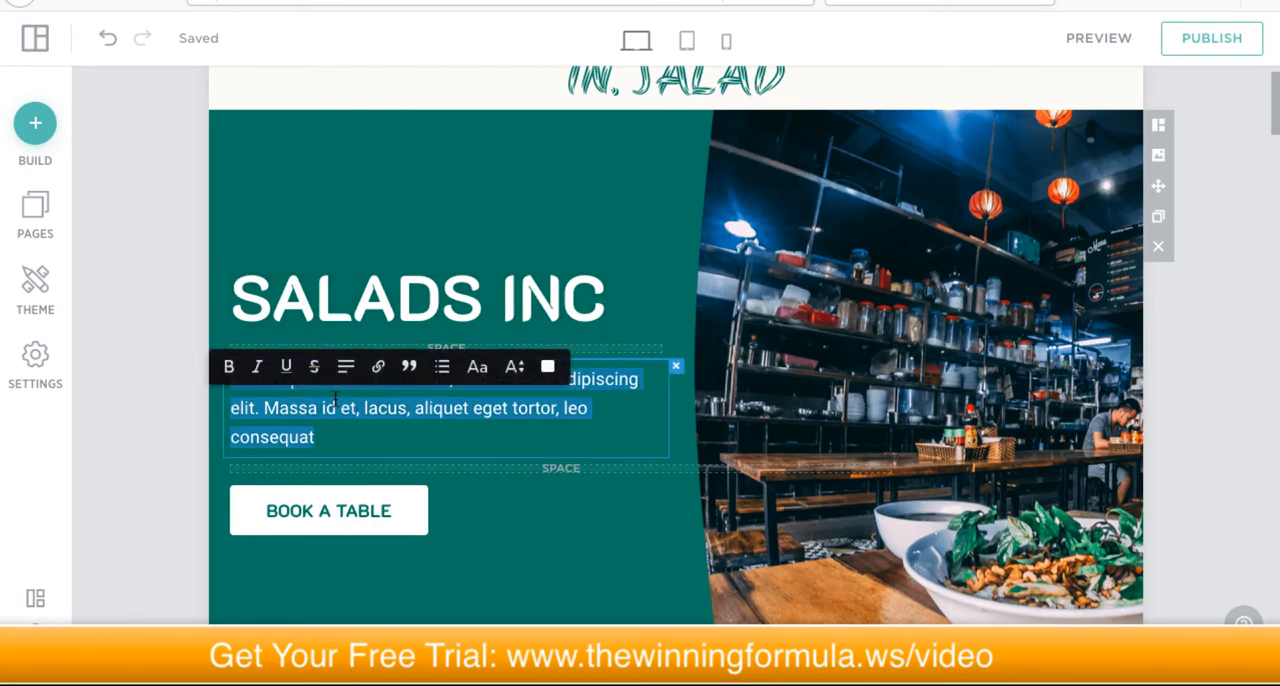
pyautogui.write('The best salads in the Caribbean')
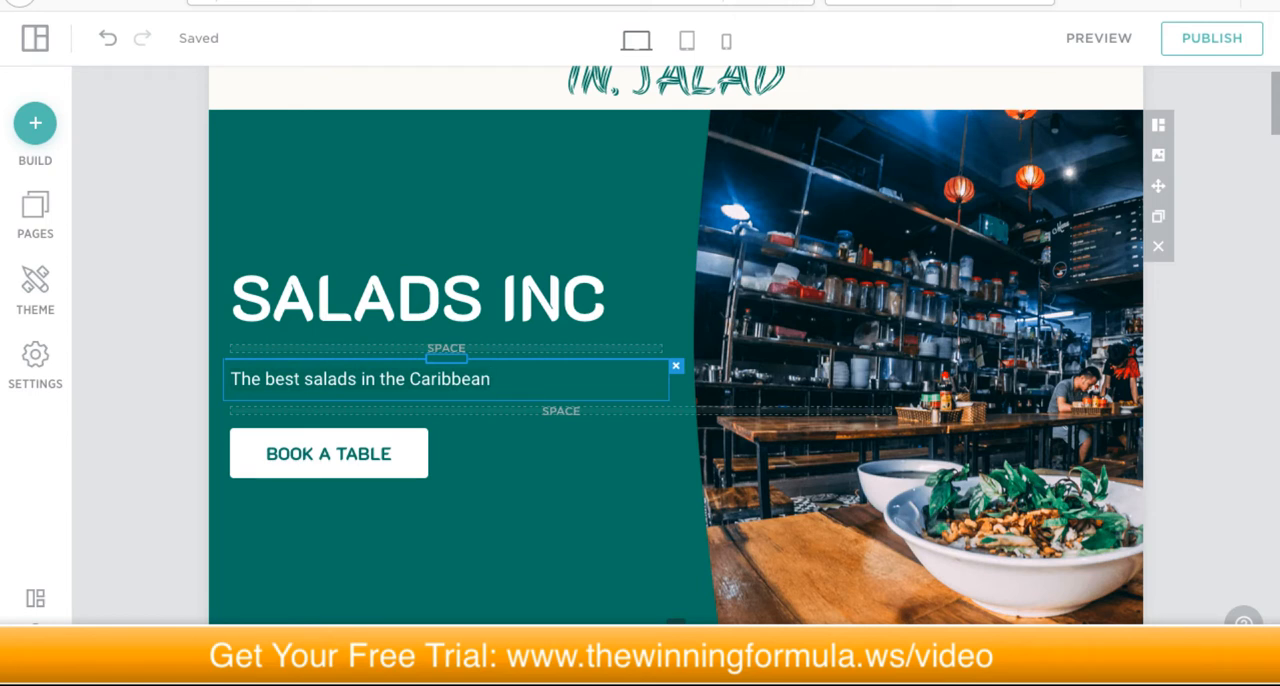
pyautogui.write('! Period!')
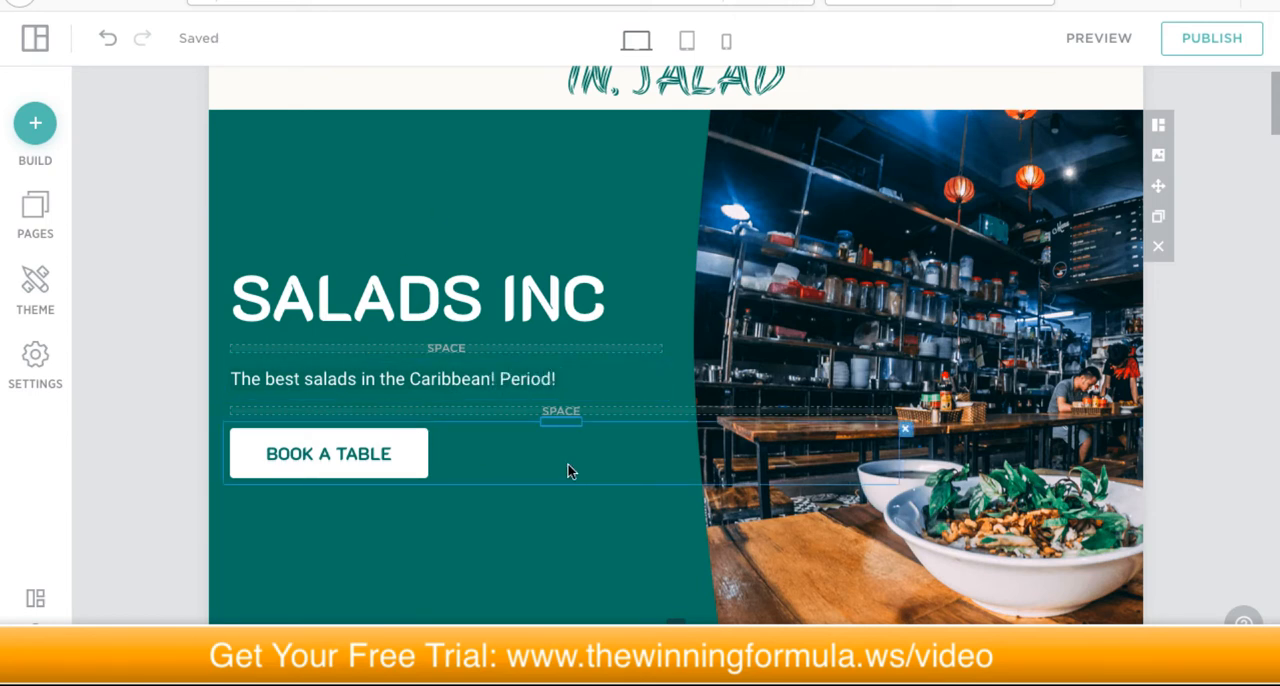
pyautogui.scroll(1, 565, 465)
pyautogui.scroll(-2, 655, 450)
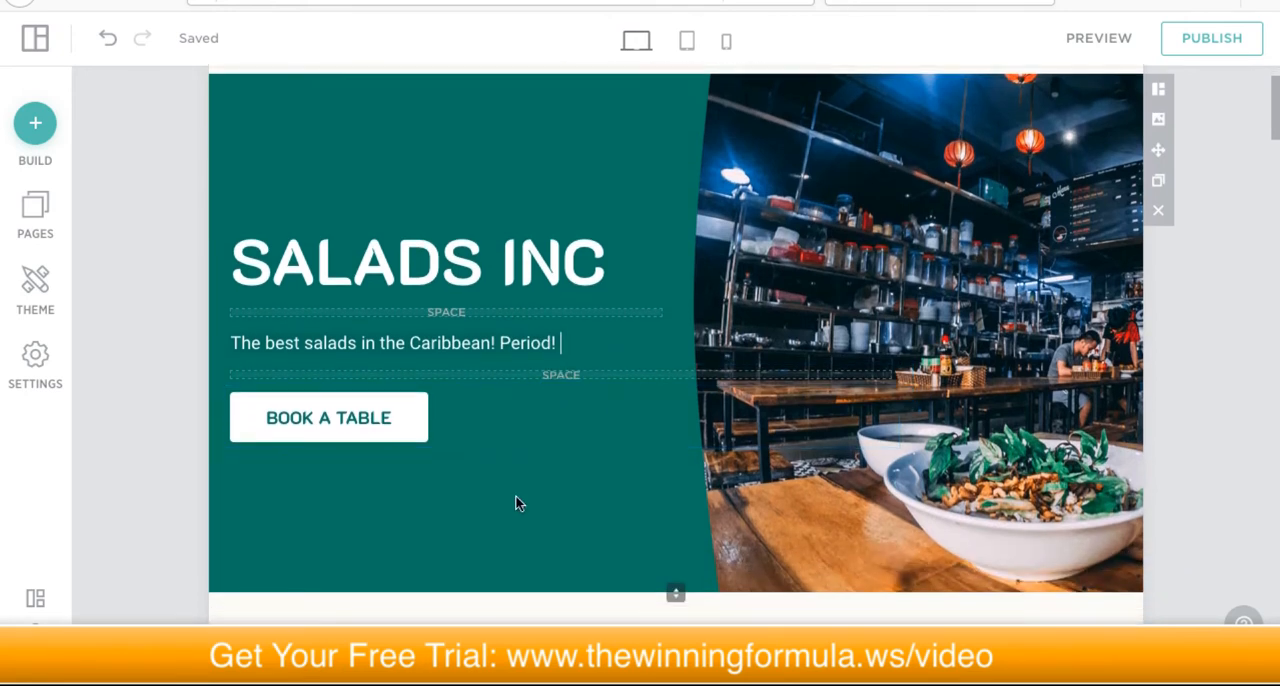
pyautogui.scroll(1, 968, 288)
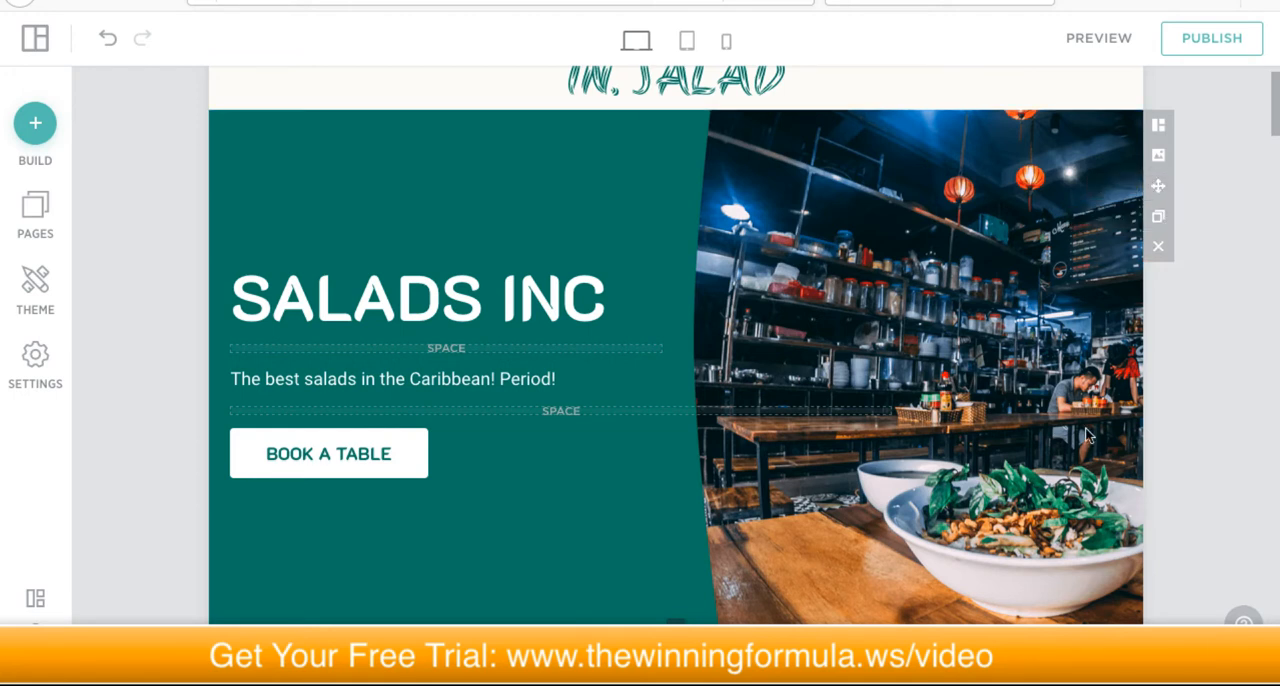
# Step: Open block reordering and move the Salads Inc hero block below the New Flavors block, checking the new page order
pyautogui.click(1159, 188)
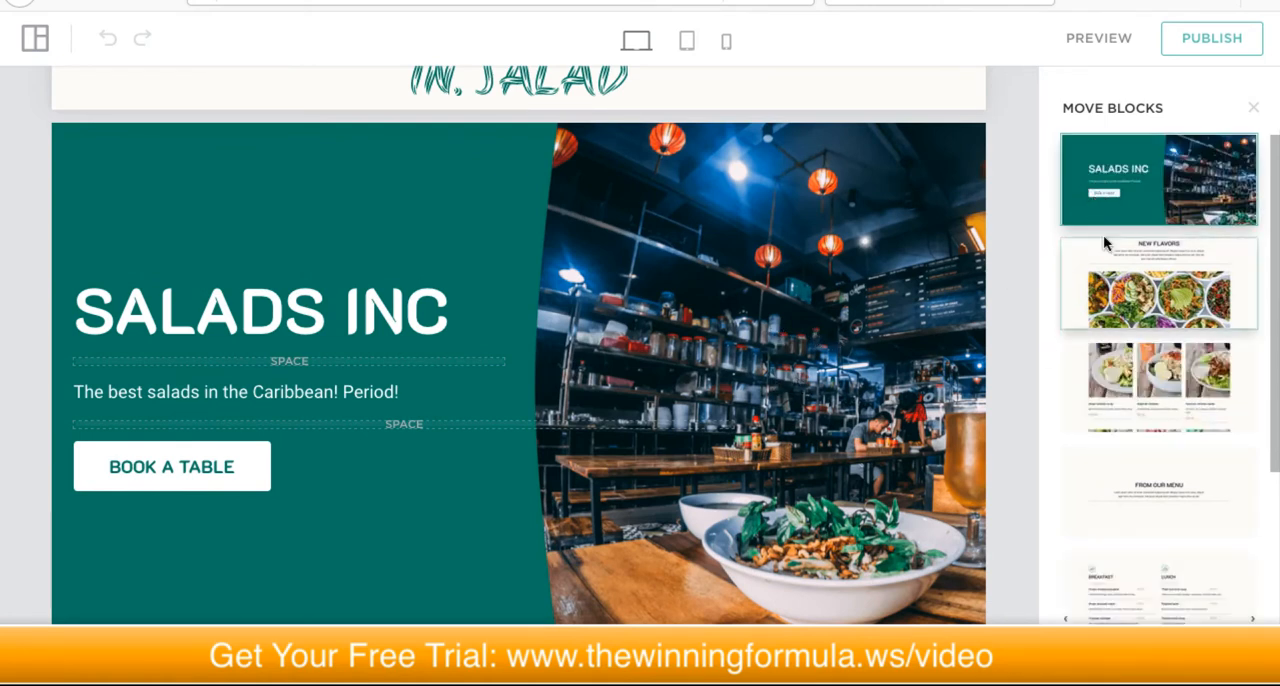
pyautogui.scroll(-5, 869, 384)
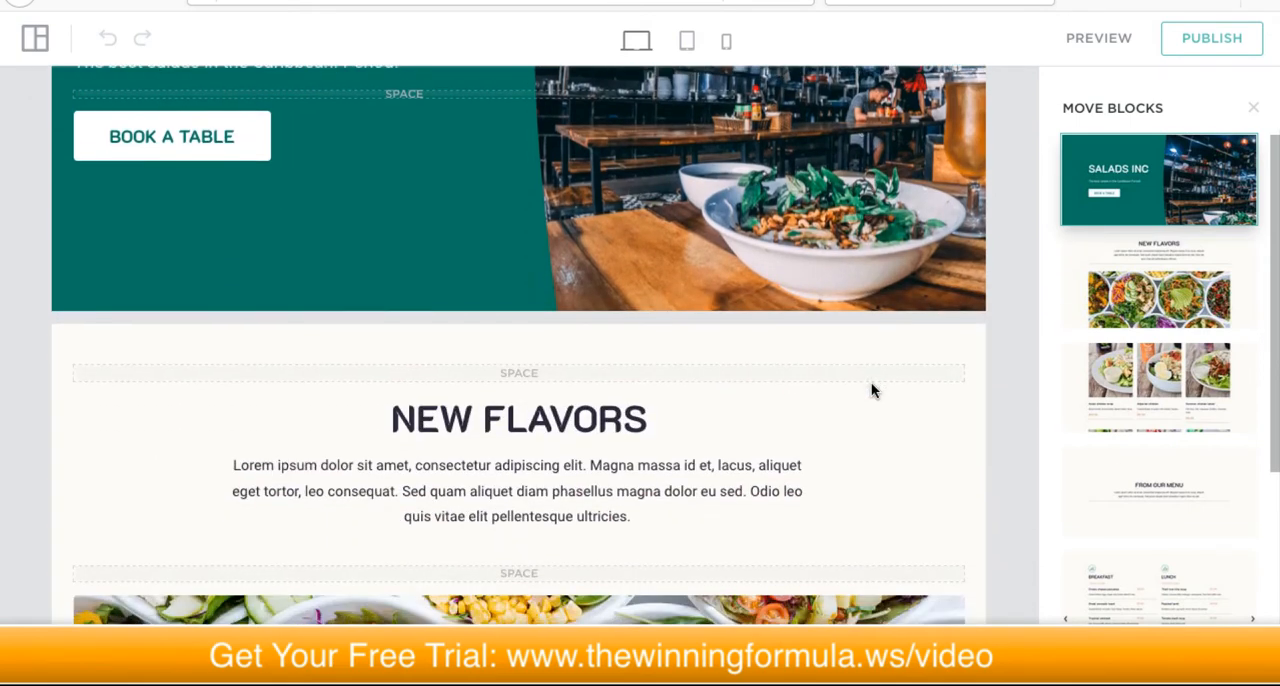
pyautogui.scroll(-2, 871, 384)
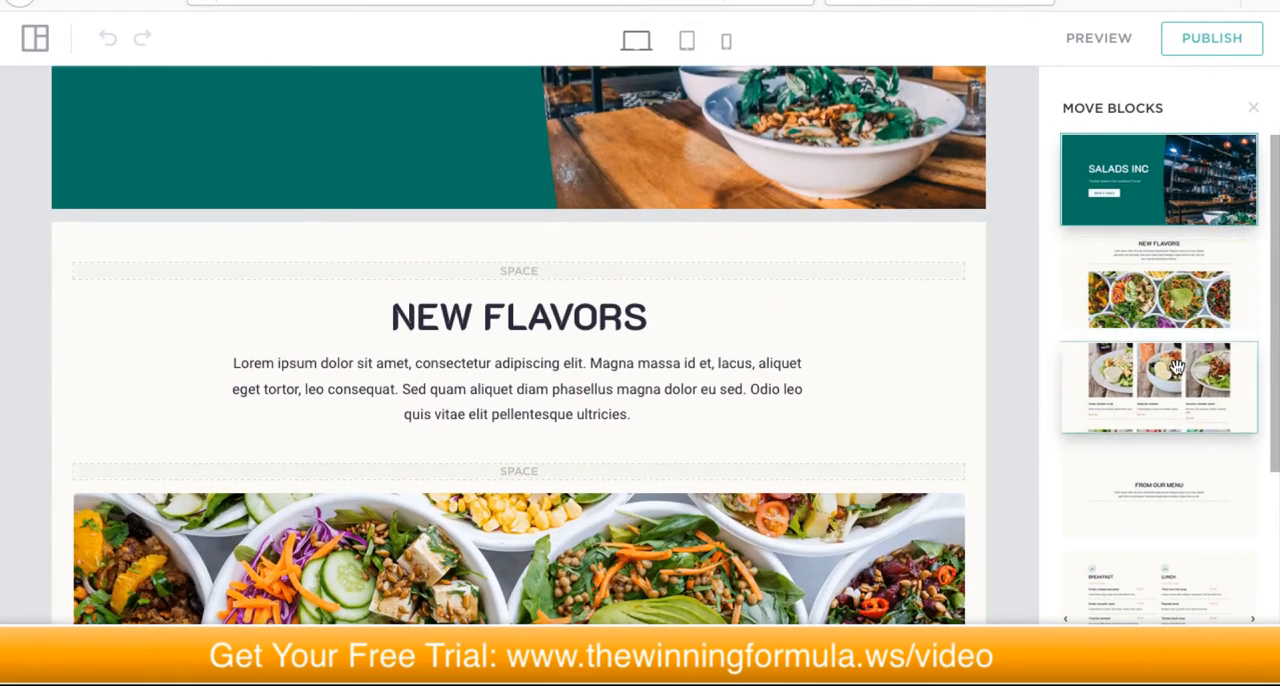
pyautogui.moveTo(1158, 190); pyautogui.dragTo(1152, 283)
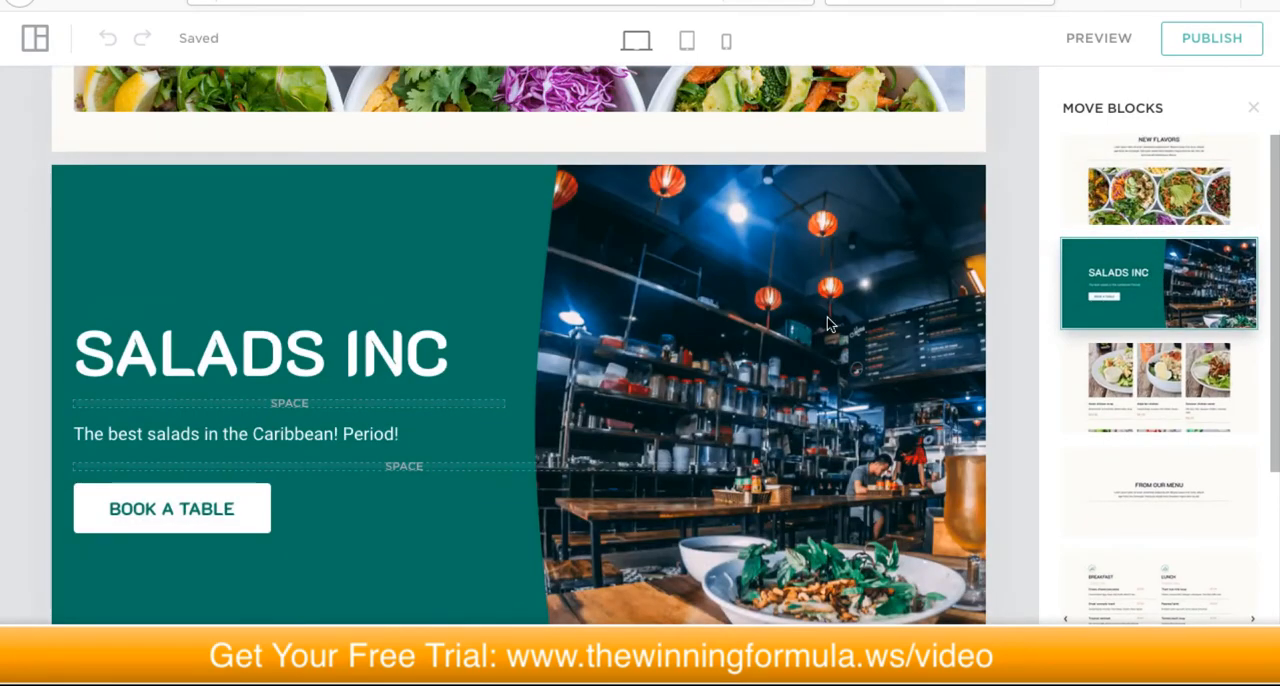
pyautogui.scroll(6, 828, 322)
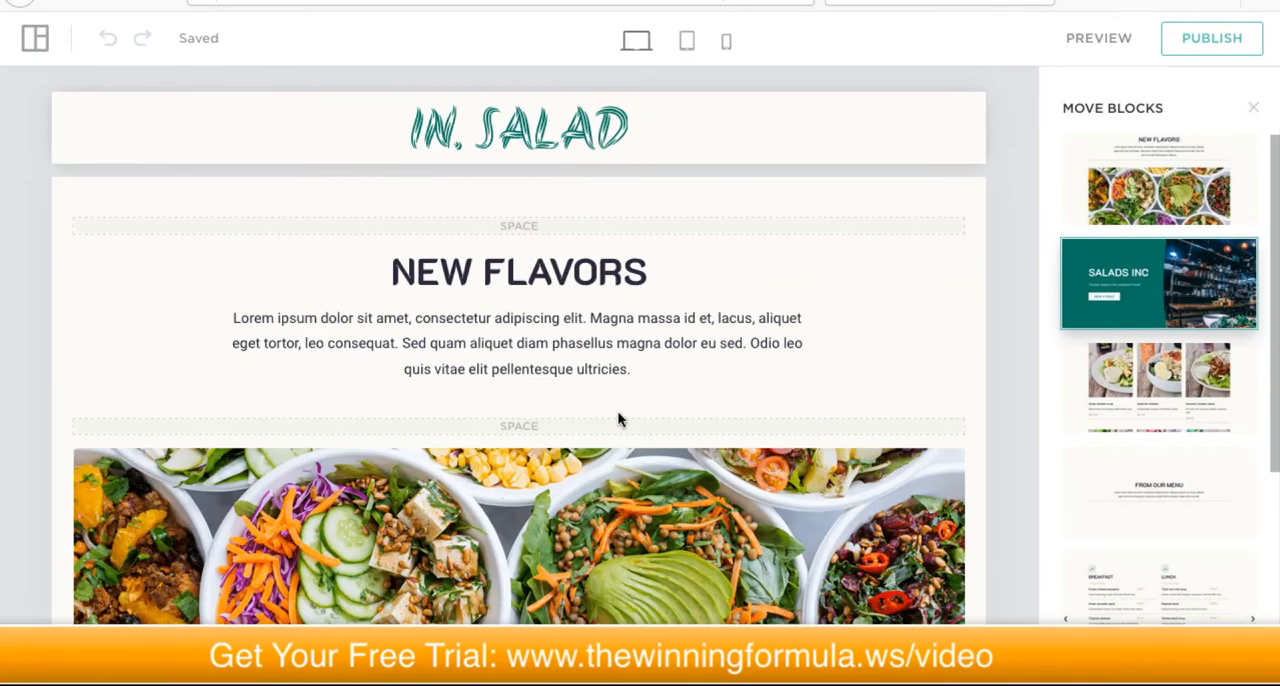
pyautogui.scroll(-2, 593, 392)
pyautogui.scroll(-2, 632, 372)
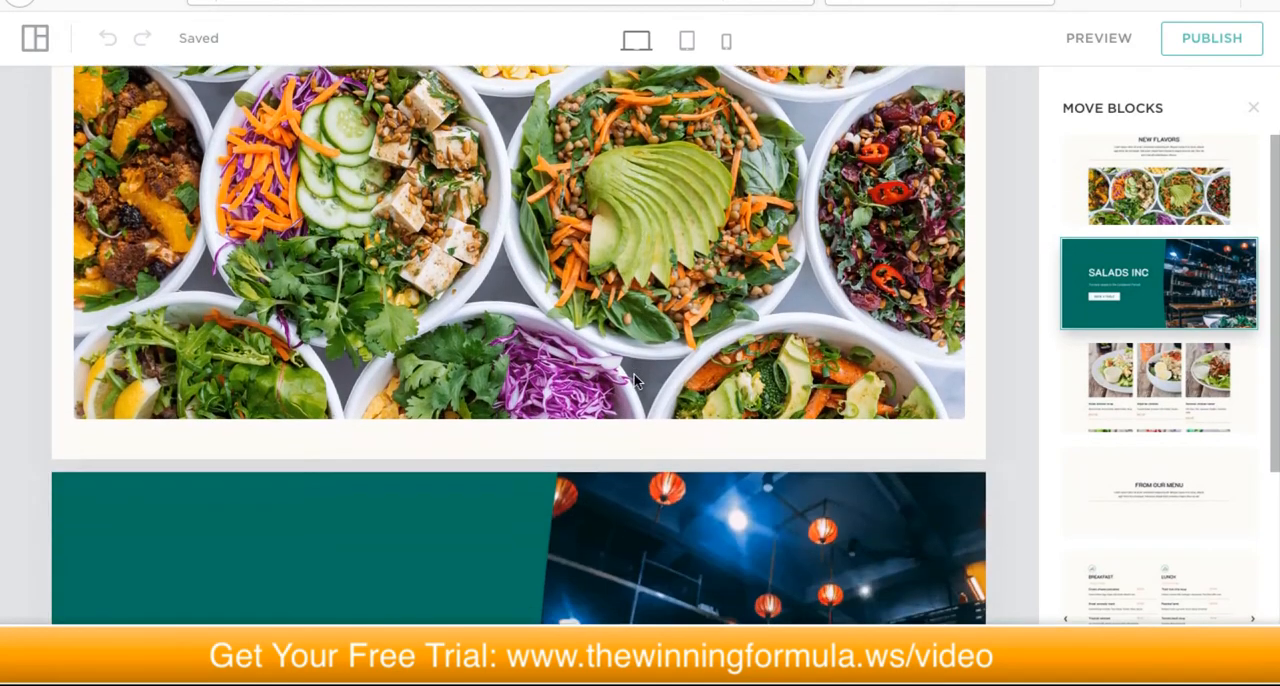
pyautogui.scroll(-3, 634, 375)
# Step: Move the Salads Inc hero block back above the New Flavors block
pyautogui.moveTo(1182, 283); pyautogui.dragTo(1182, 195)
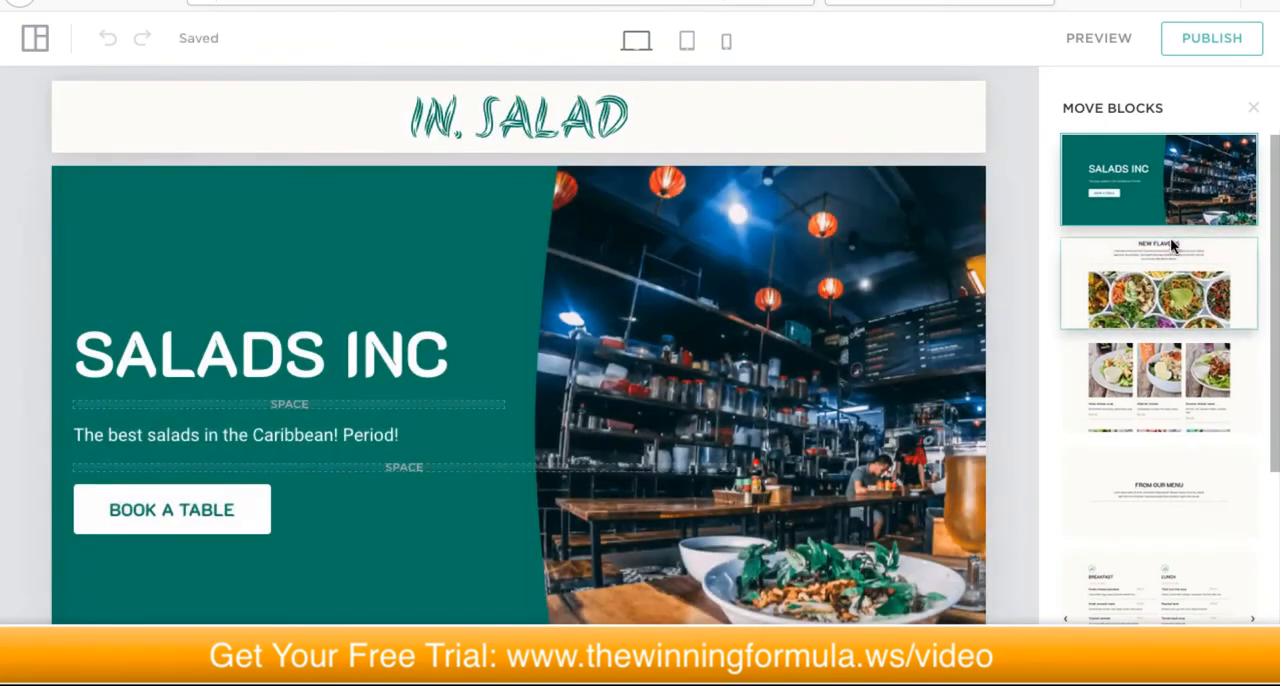
pyautogui.scroll(-4, 927, 250)
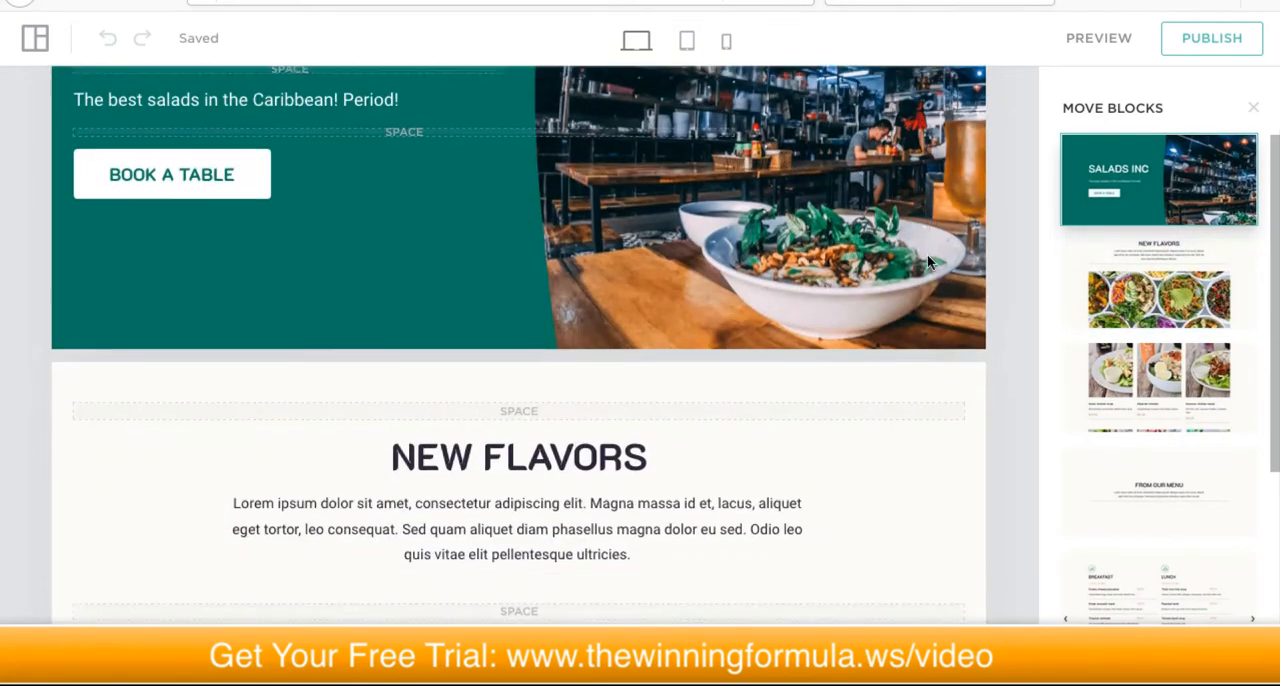
pyautogui.scroll(-3, 927, 262)
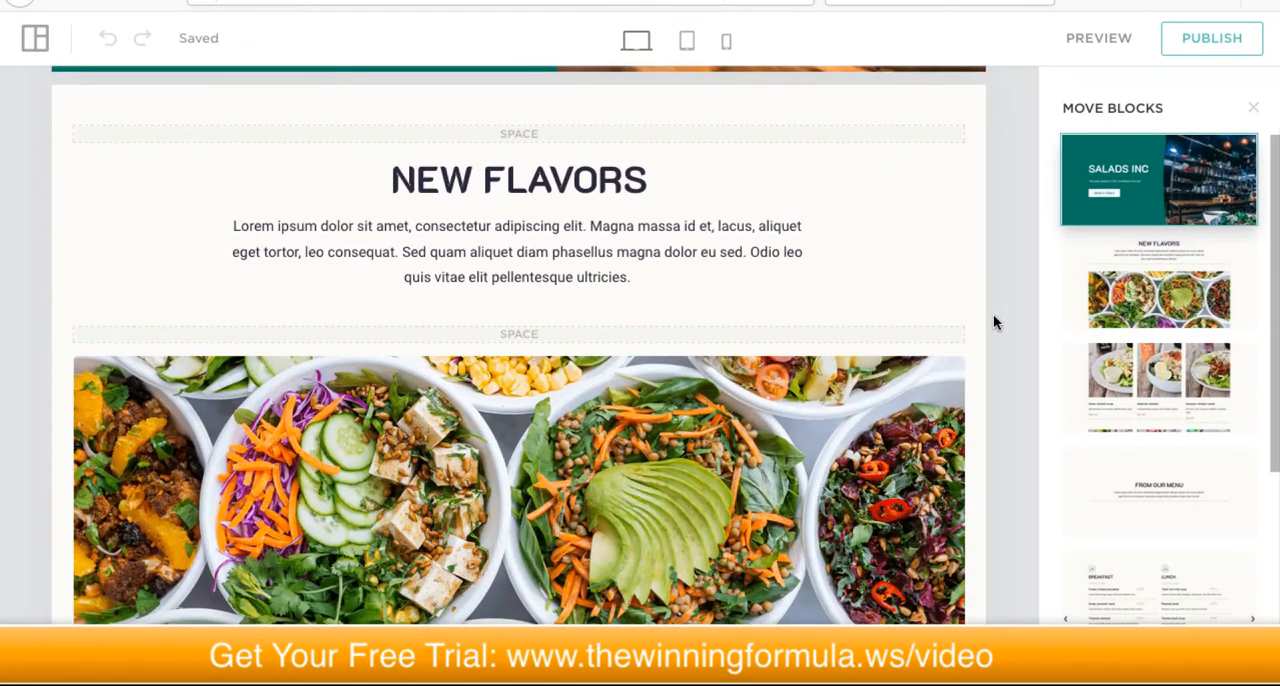
# Step: Try moving the New Flavors block down past the salad dishes block and return it to its place
pyautogui.click(1152, 299)
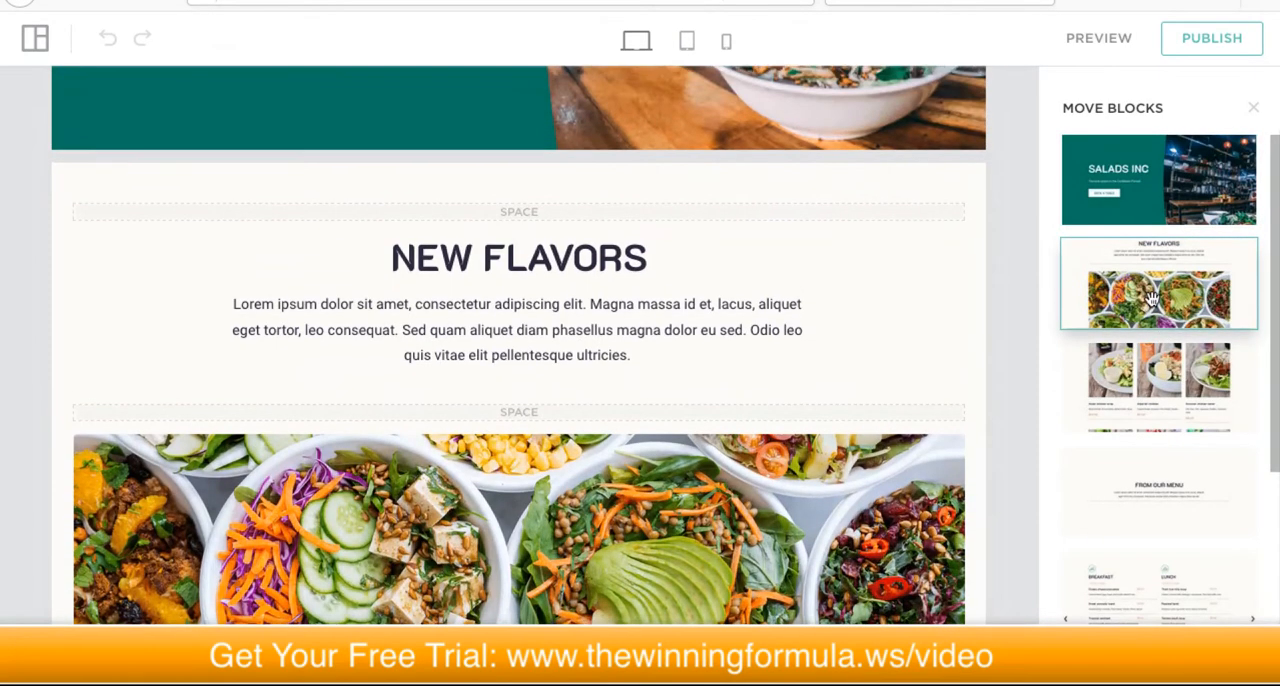
pyautogui.moveTo(1152, 299); pyautogui.dragTo(1160, 412)
pyautogui.moveTo(1162, 390); pyautogui.dragTo(1179, 363)
# Step: Move the Book a Table block up to sit directly beneath the Salads Inc hero block
pyautogui.scroll(-1, 1177, 433)
pyautogui.scroll(-1, 1177, 433)
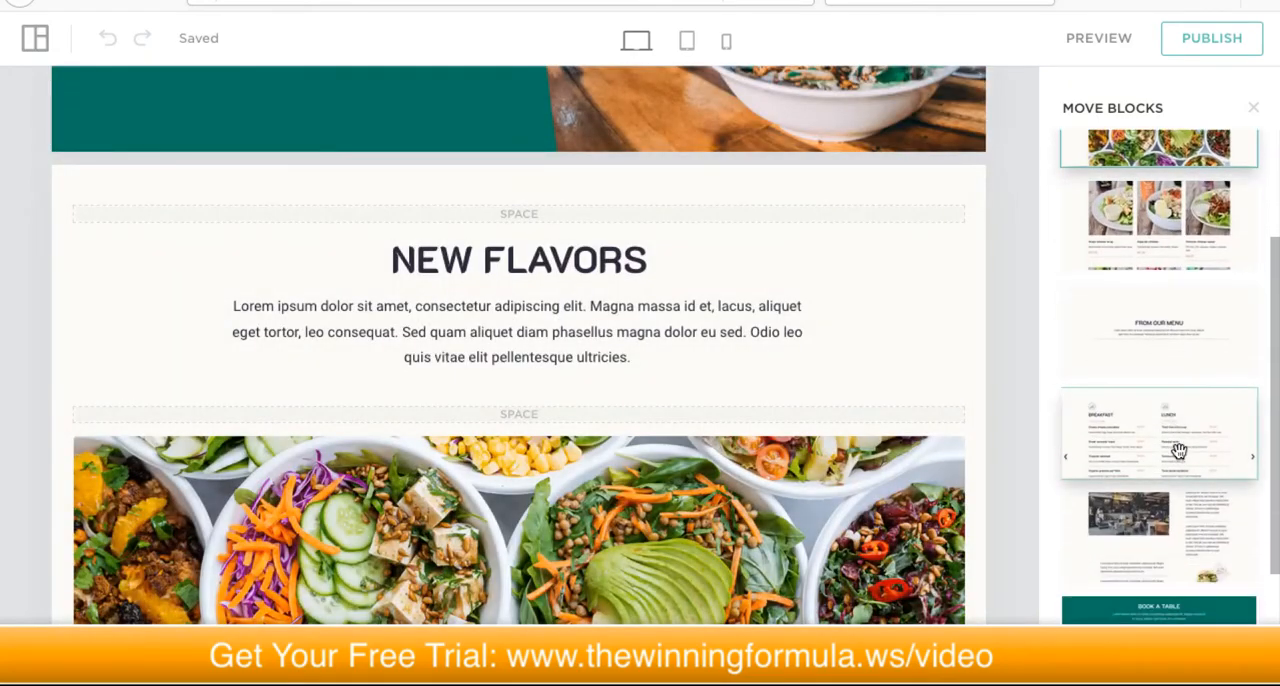
pyautogui.moveTo(1155, 604); pyautogui.dragTo(1146, 222)
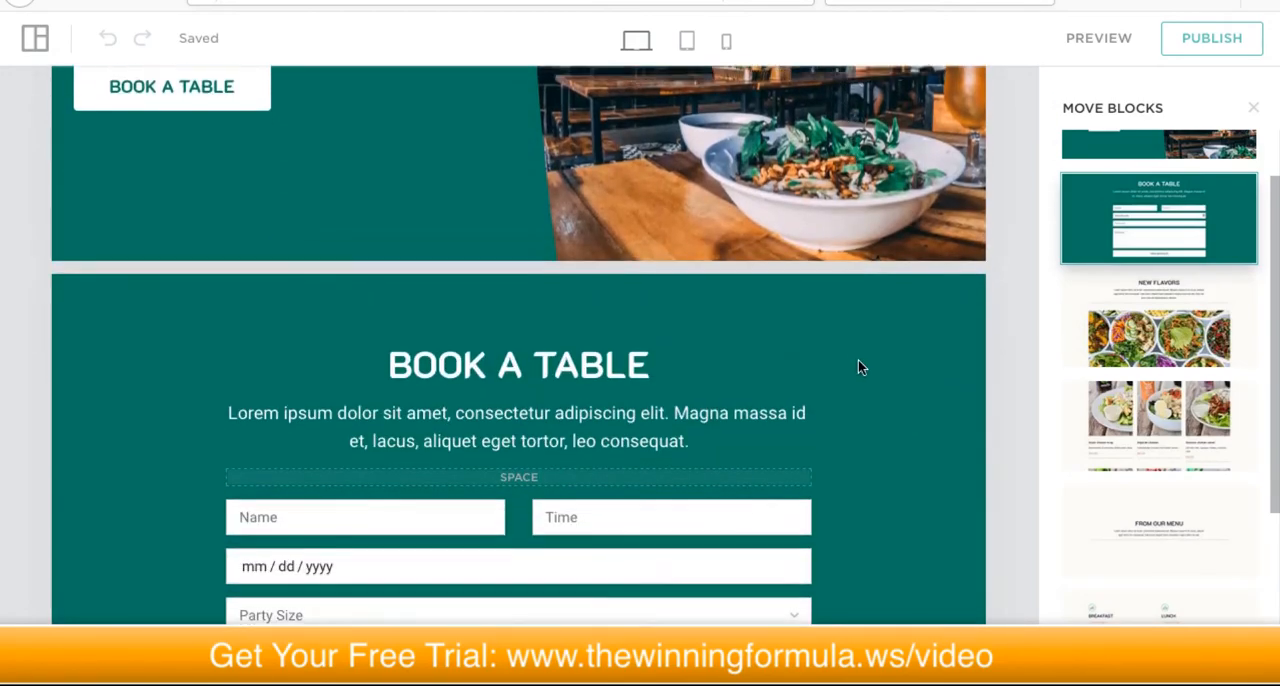
# Step: Return the Book a Table block to its place after the Our Story block and close block reordering
pyautogui.moveTo(1205, 200); pyautogui.dragTo(1201, 525)
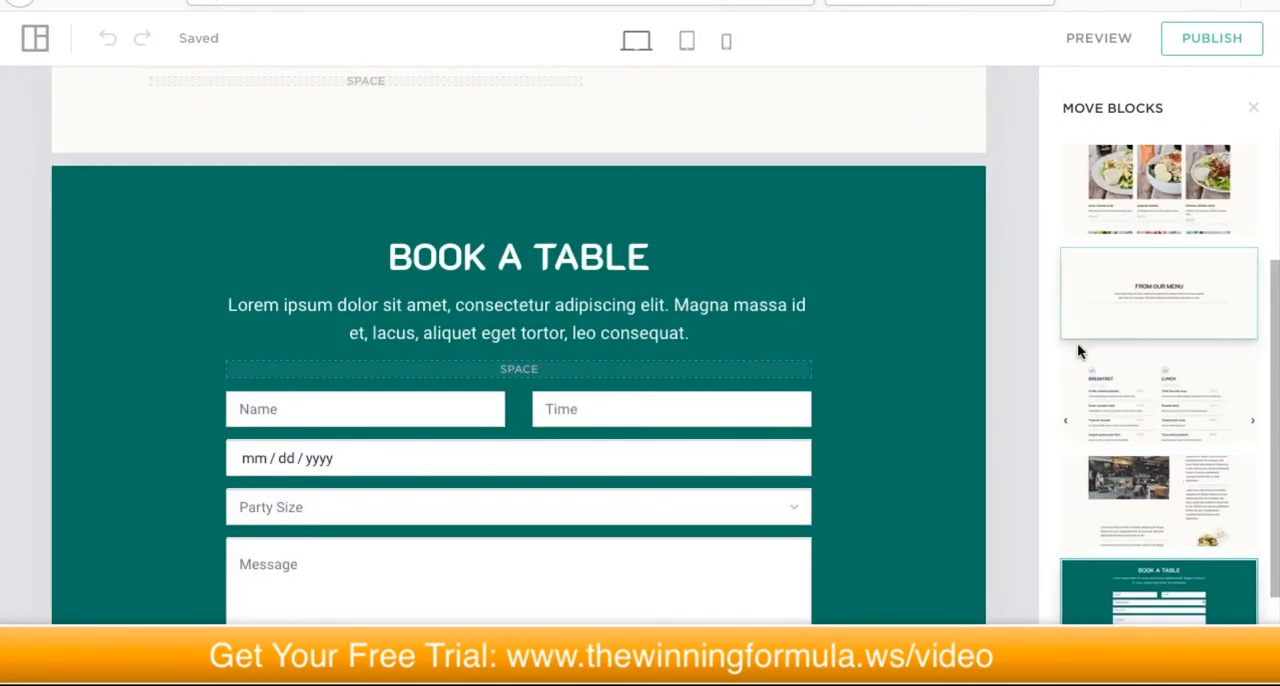
pyautogui.scroll(3, 1081, 330)
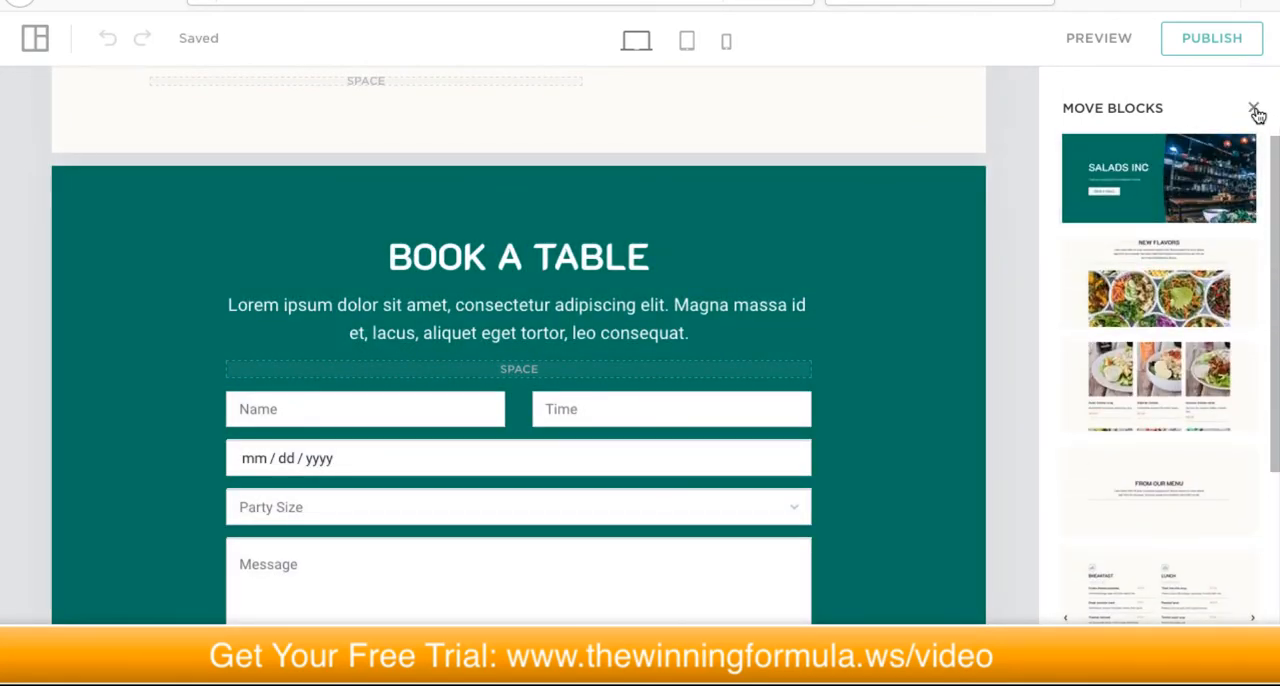
pyautogui.scroll(-2, 1025, 308)
pyautogui.click(970, 279)
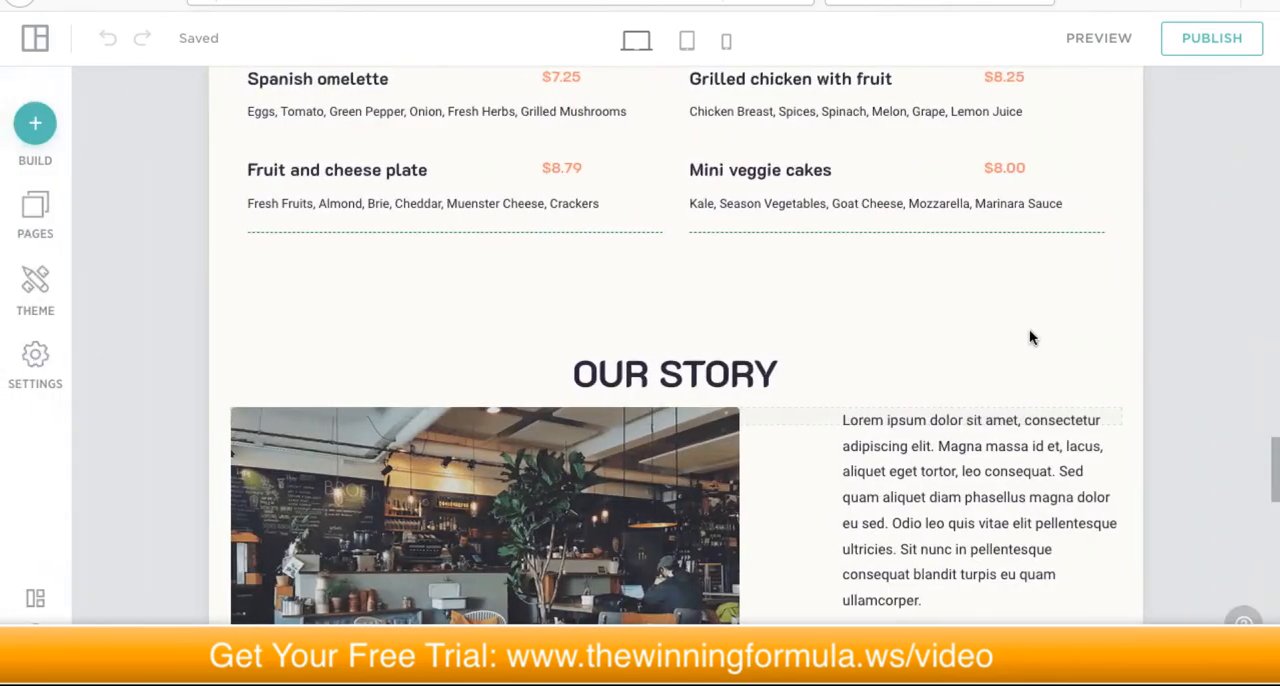
# Step: Open the hero block's background settings, try the video background and select its video link for entry
pyautogui.scroll(6, 1072, 302)
pyautogui.scroll(10, 1058, 330)
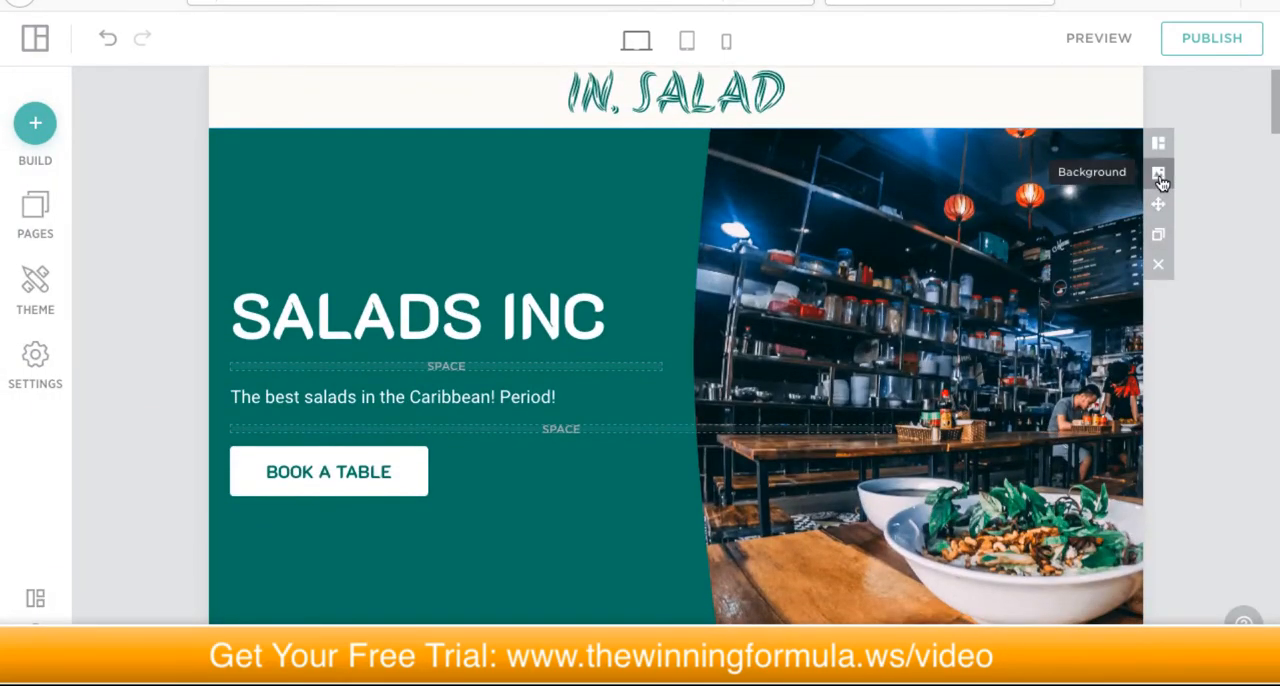
pyautogui.click(1158, 175)
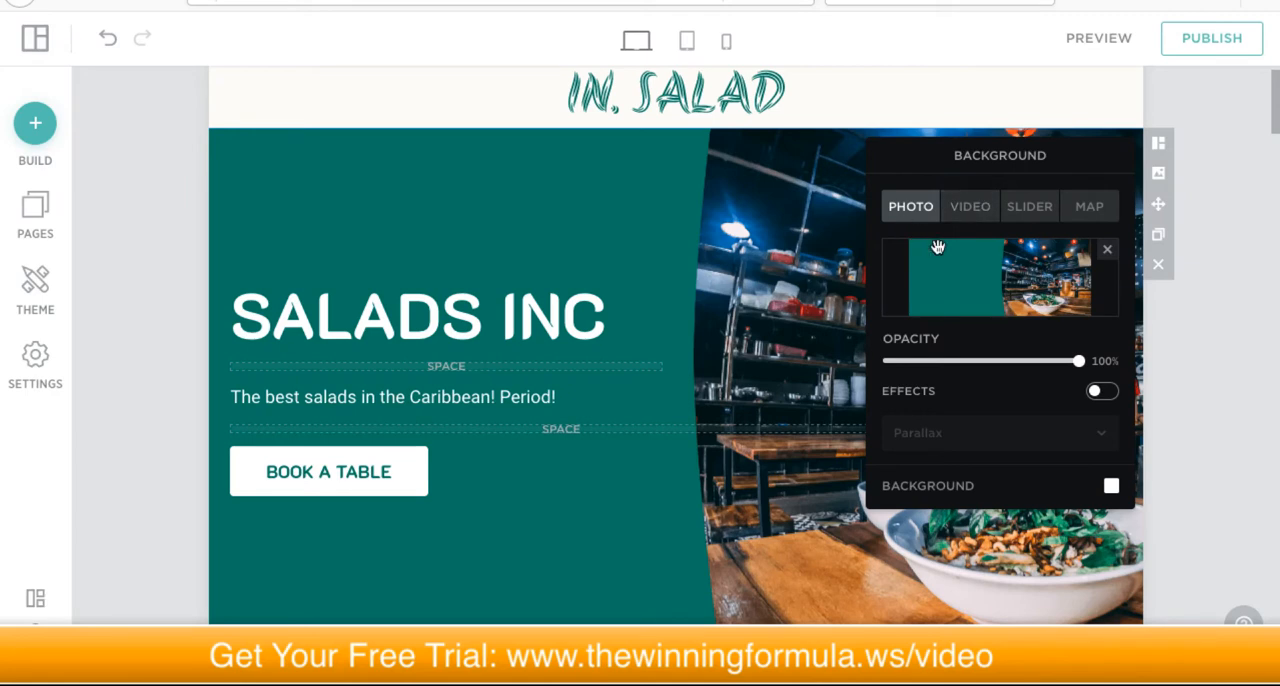
pyautogui.moveTo(993, 265)
pyautogui.click(966, 212)
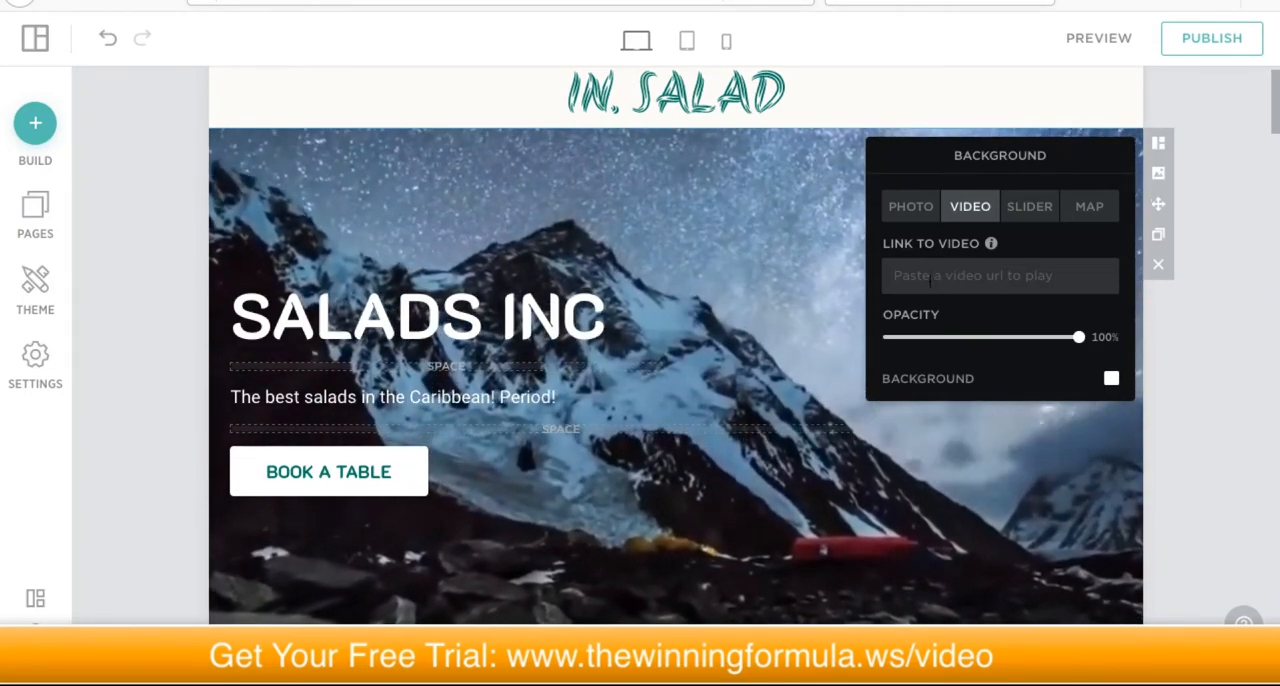
pyautogui.click(930, 280)
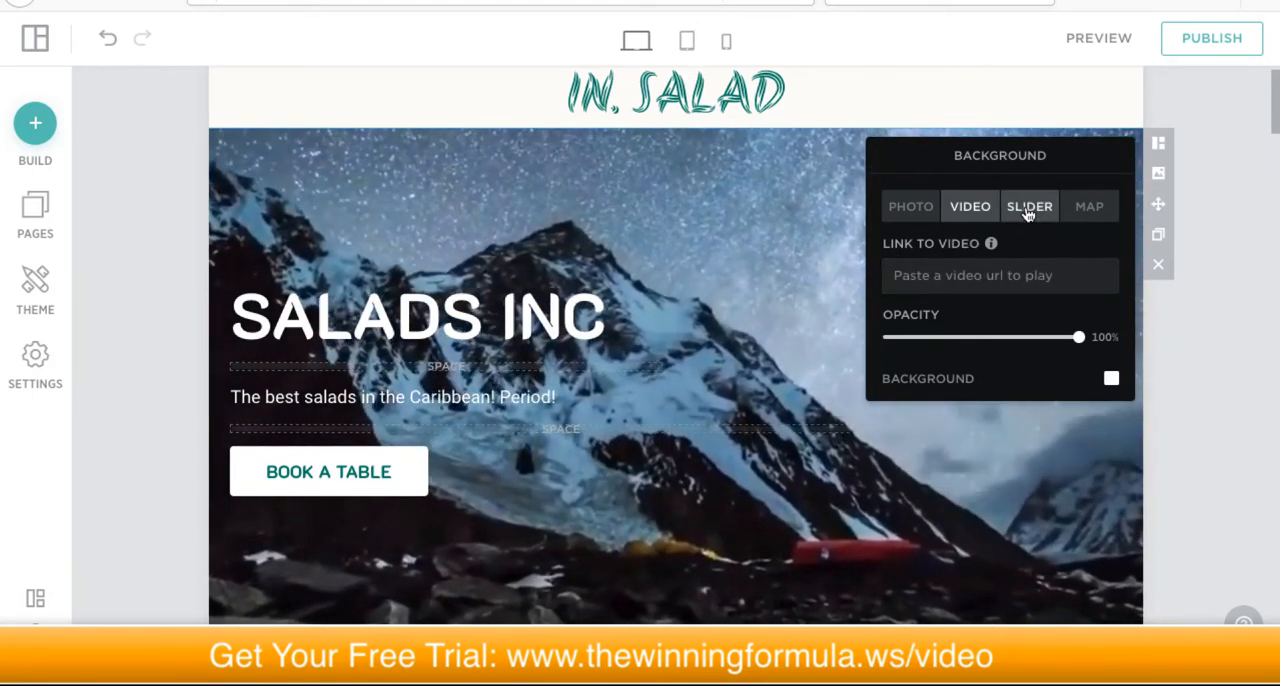
# Step: Try the slider background on the hero block, view its loop and autoplay settings, and restore the photo background
pyautogui.click(1027, 210)
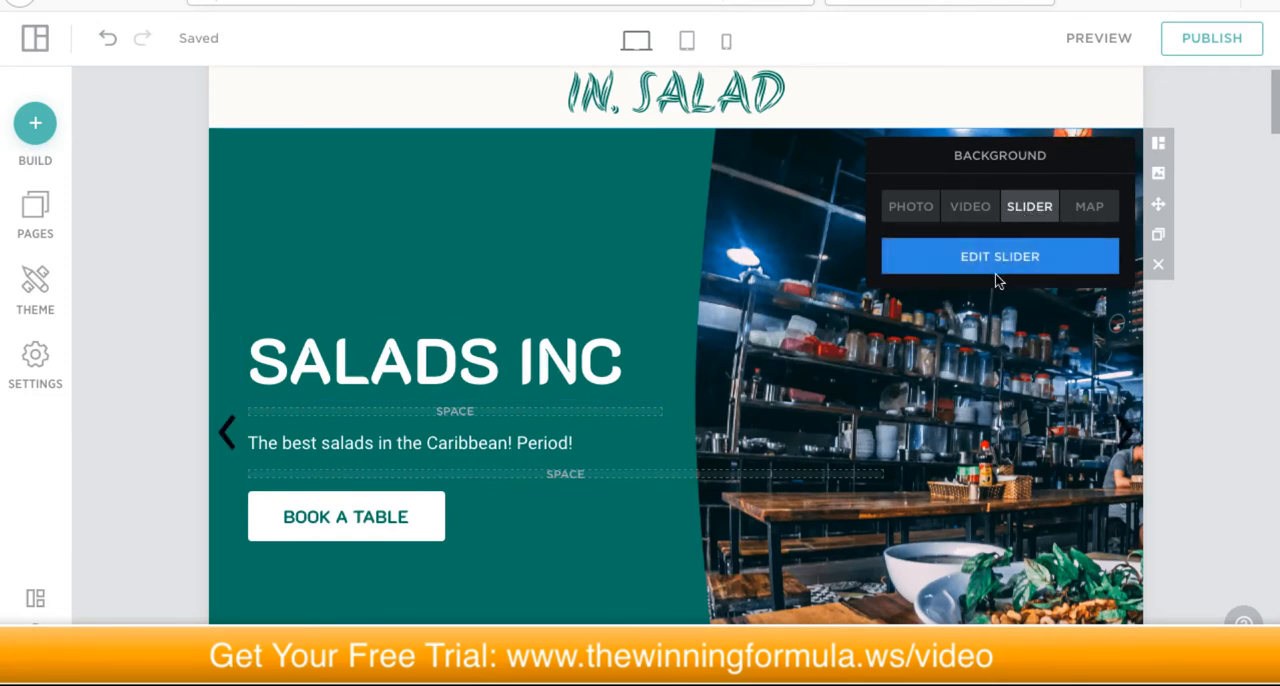
pyautogui.click(986, 257)
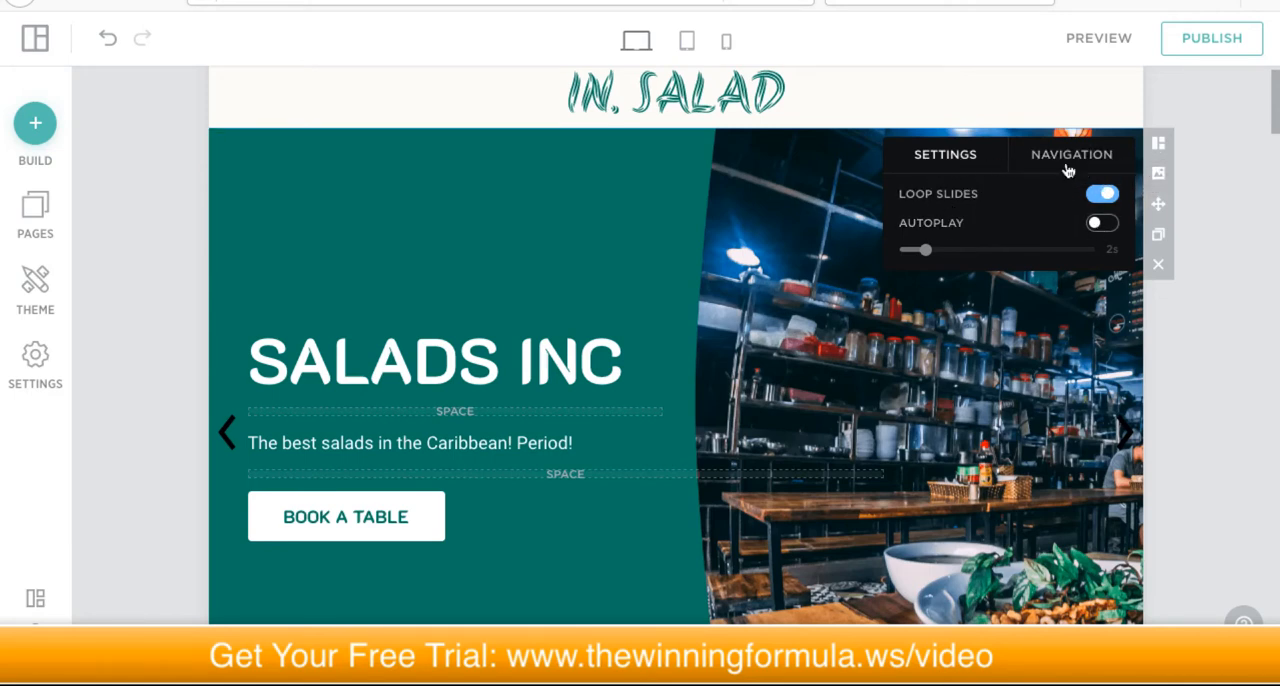
pyautogui.click(1159, 174)
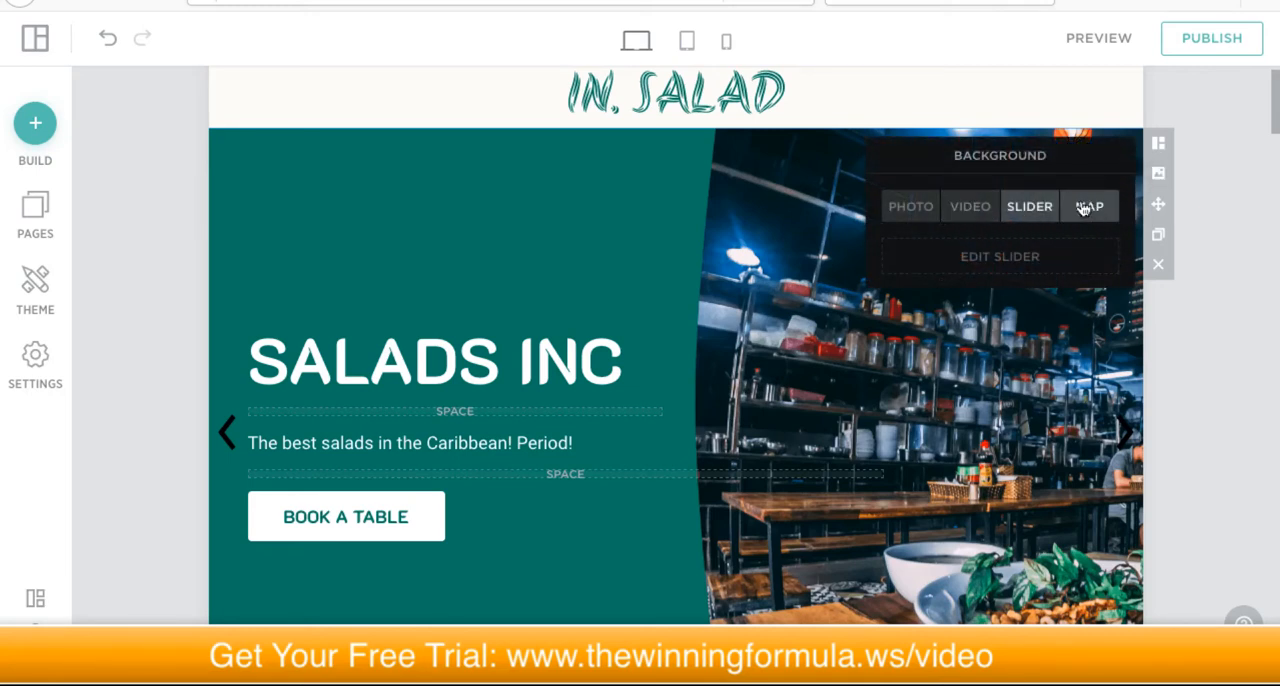
pyautogui.click(917, 210)
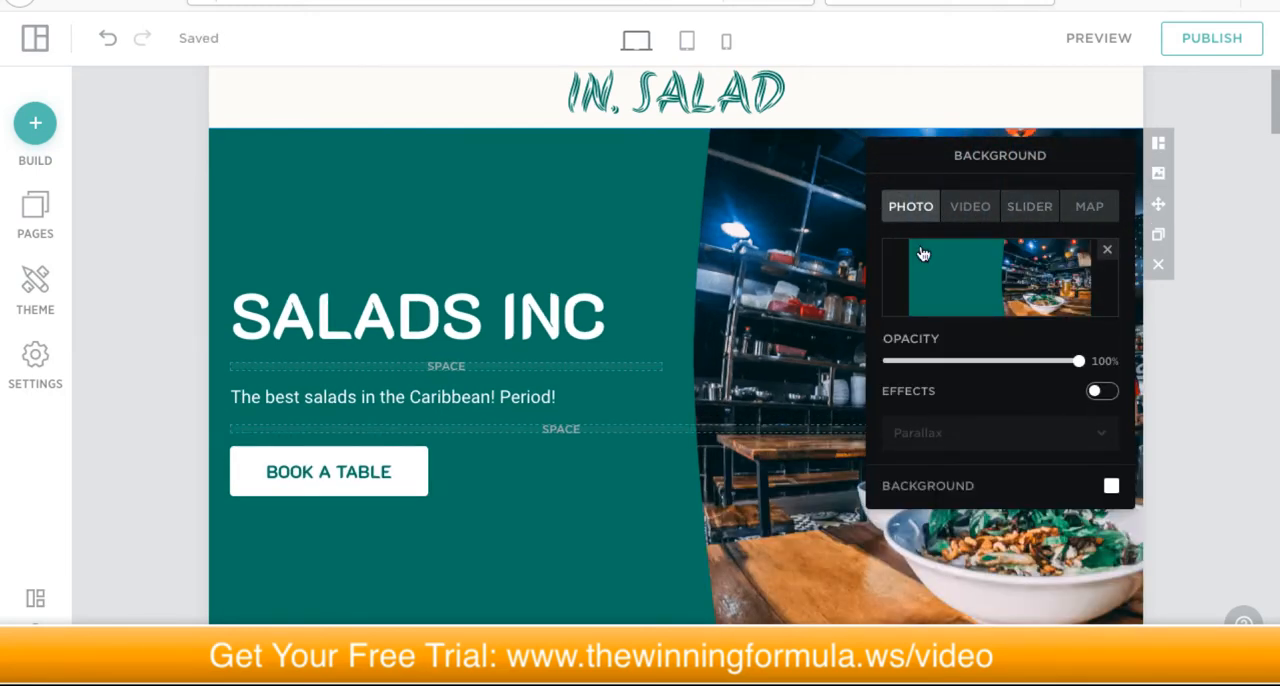
# Step: Open the photo picker for the hero background, look through the upload, own-photo and cloud sources, and show the free photo categories
pyautogui.scroll(-1, 1020, 440)
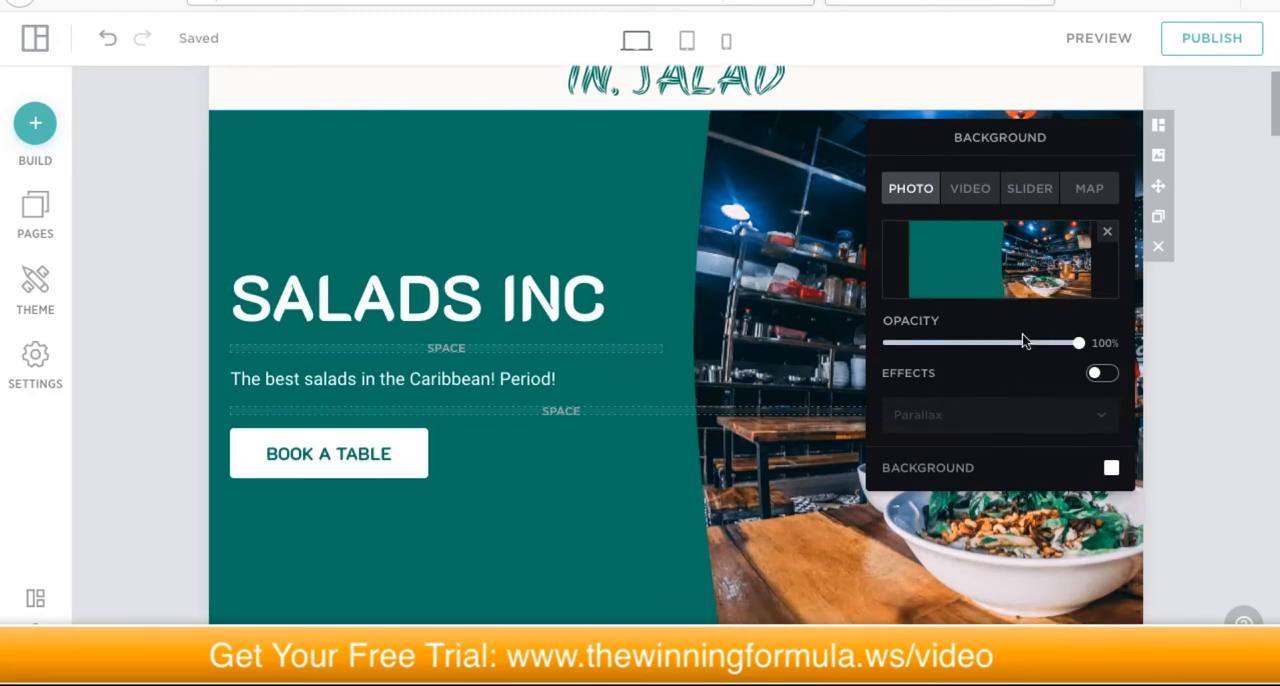
pyautogui.scroll(3, 1015, 355)
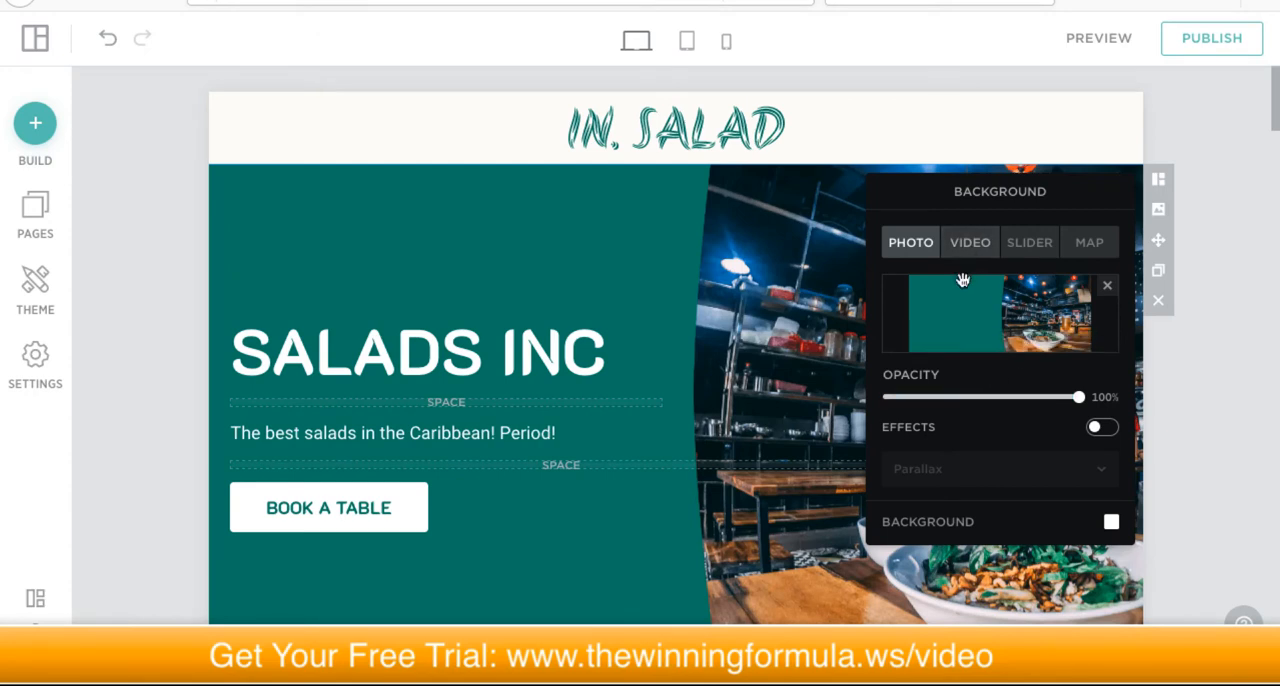
pyautogui.click(978, 300)
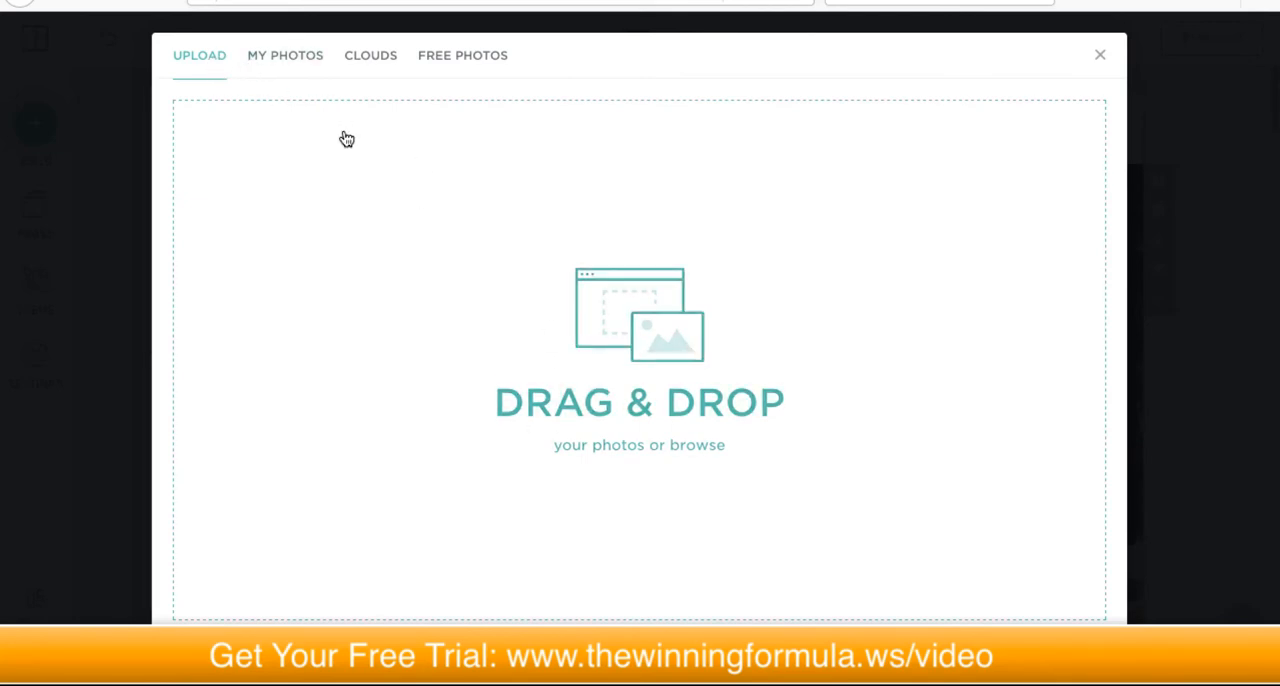
pyautogui.click(284, 58)
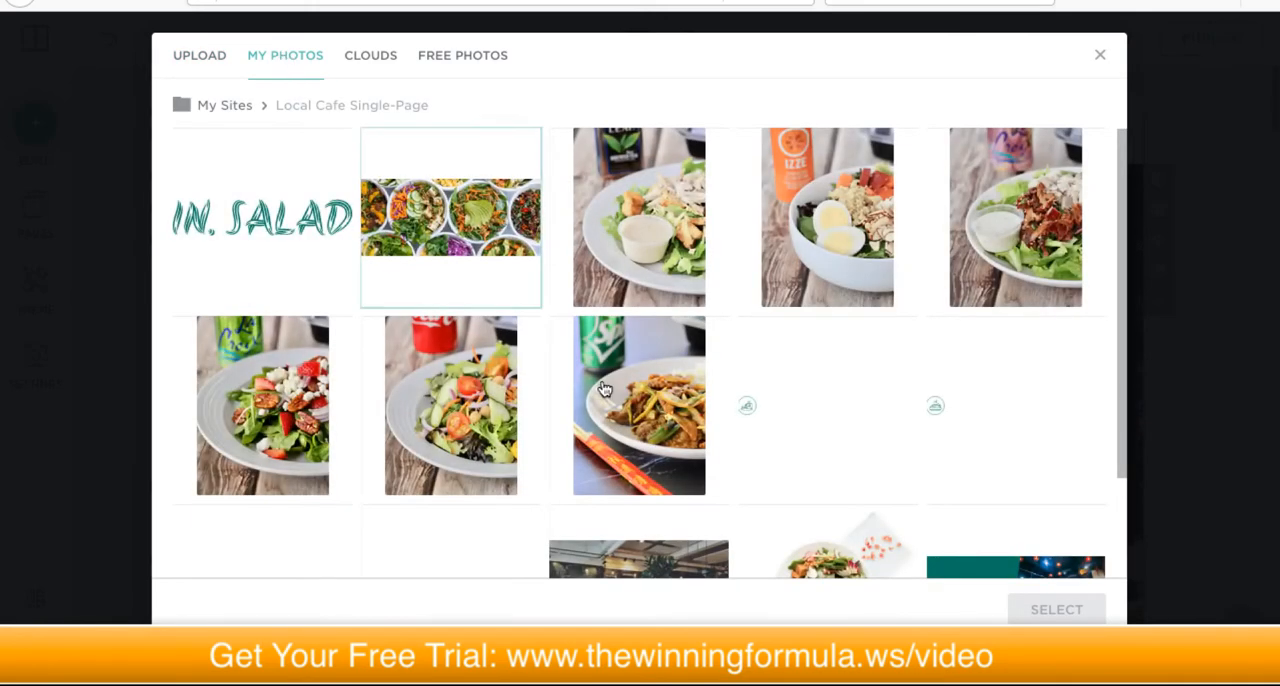
pyautogui.click(368, 65)
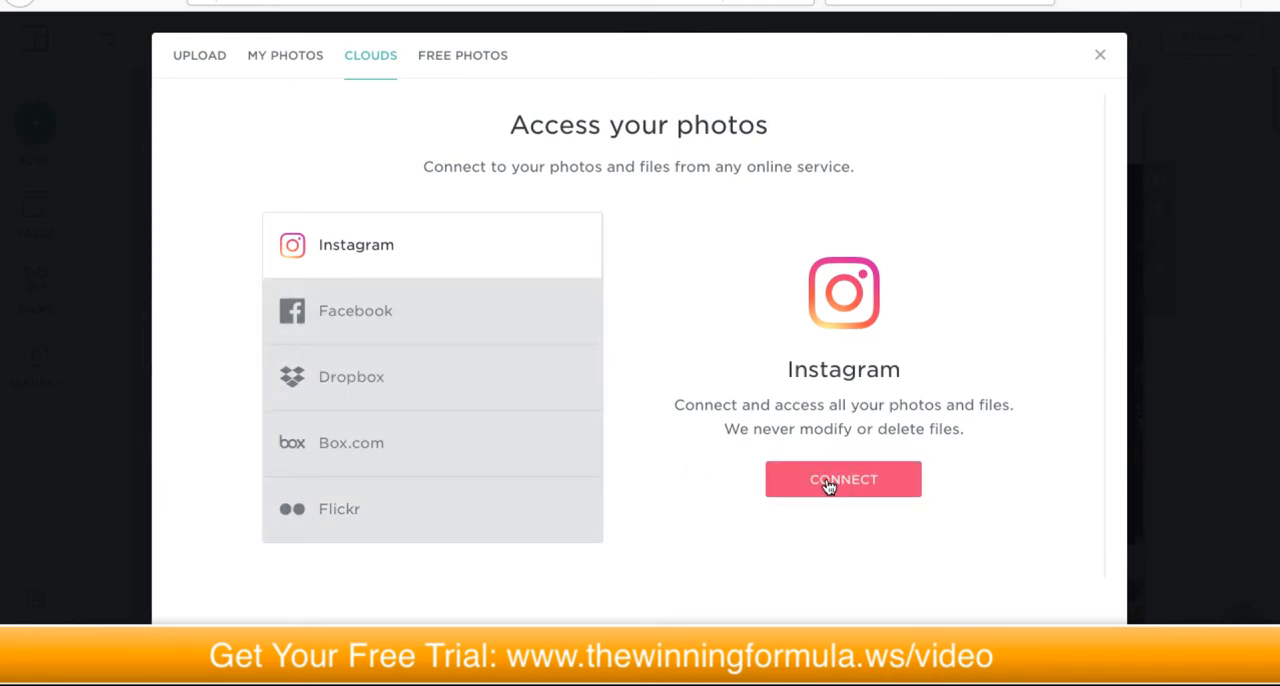
pyautogui.click(453, 62)
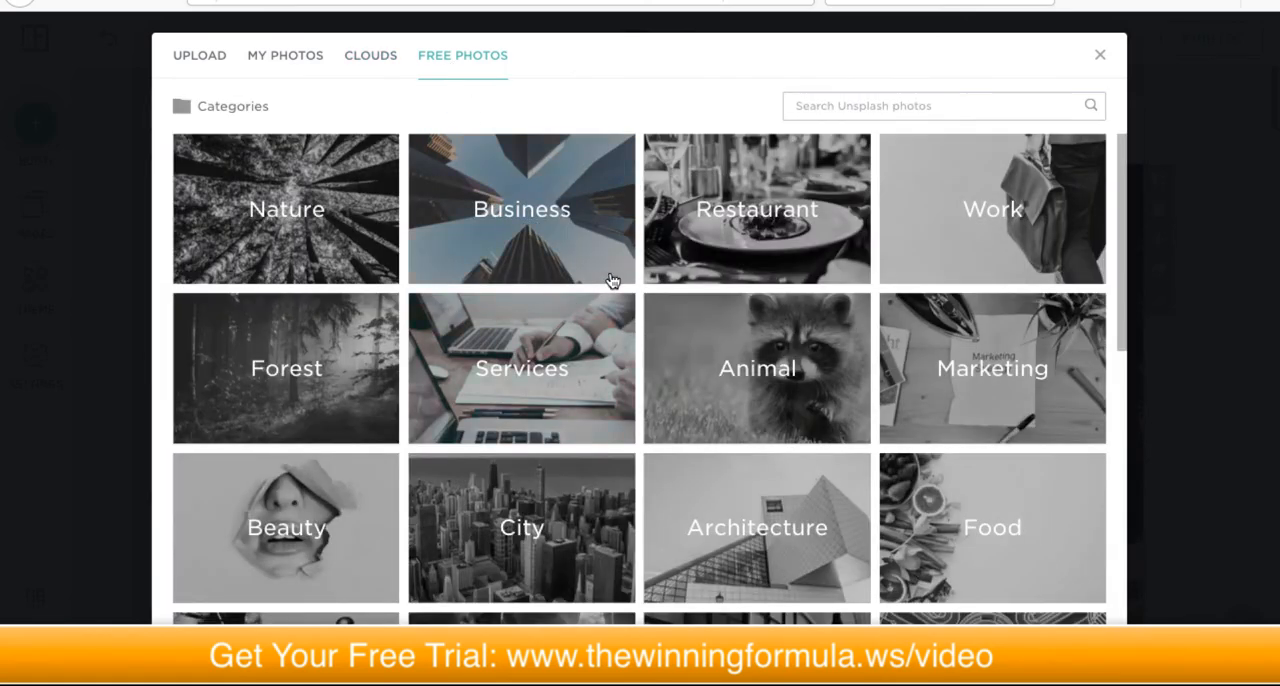
# Step: Choose the Restaurant category photo with the teal booth, set tables and green plants as the hero background
pyautogui.scroll(-3, 375, 193)
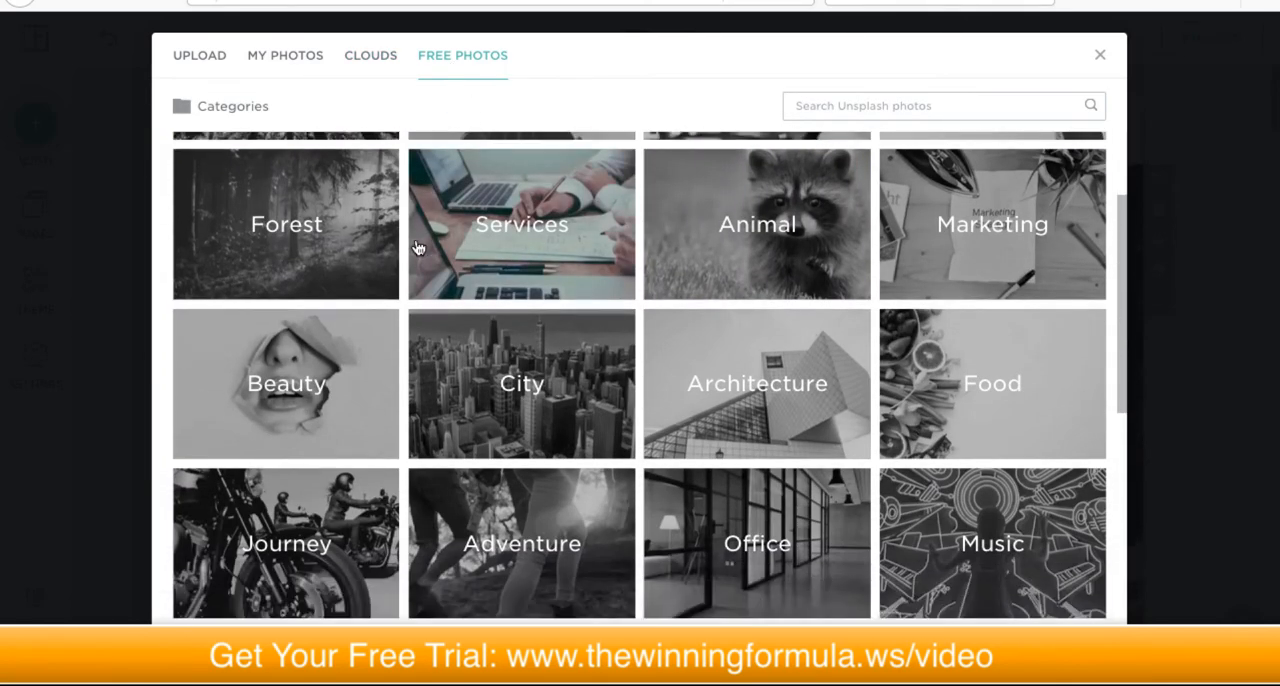
pyautogui.scroll(1, 428, 265)
pyautogui.scroll(2, 432, 257)
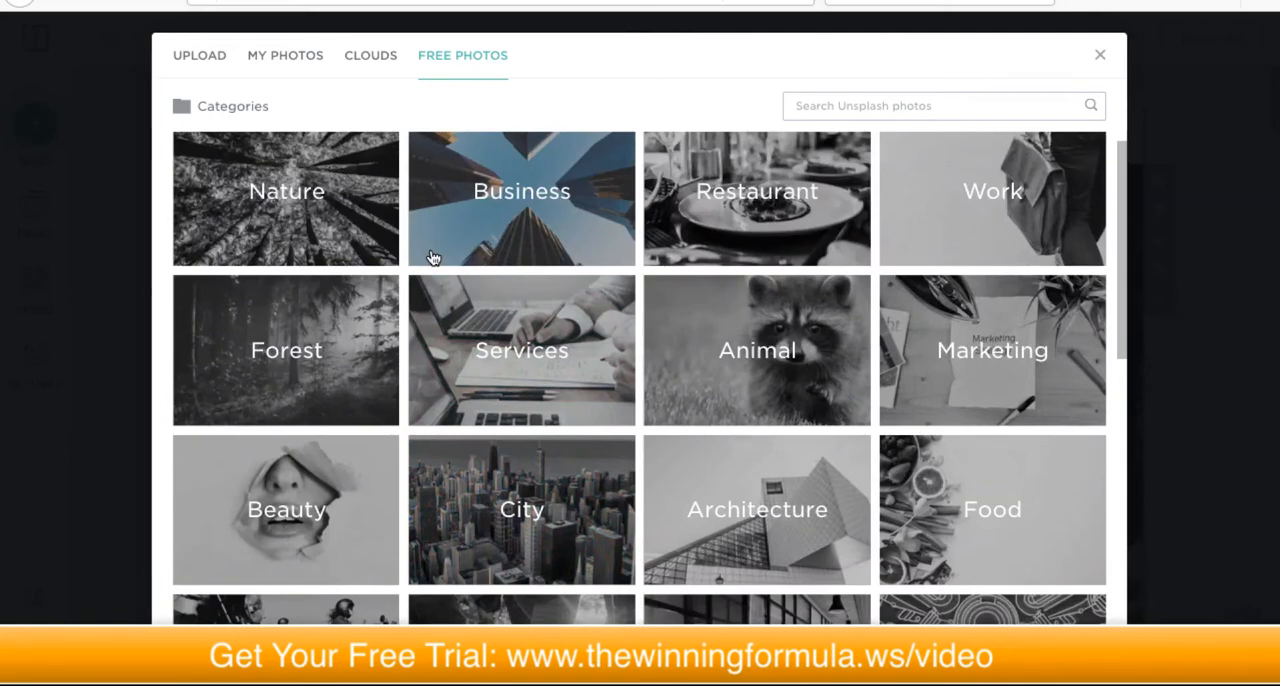
pyautogui.scroll(-2, 430, 258)
pyautogui.scroll(2, 430, 262)
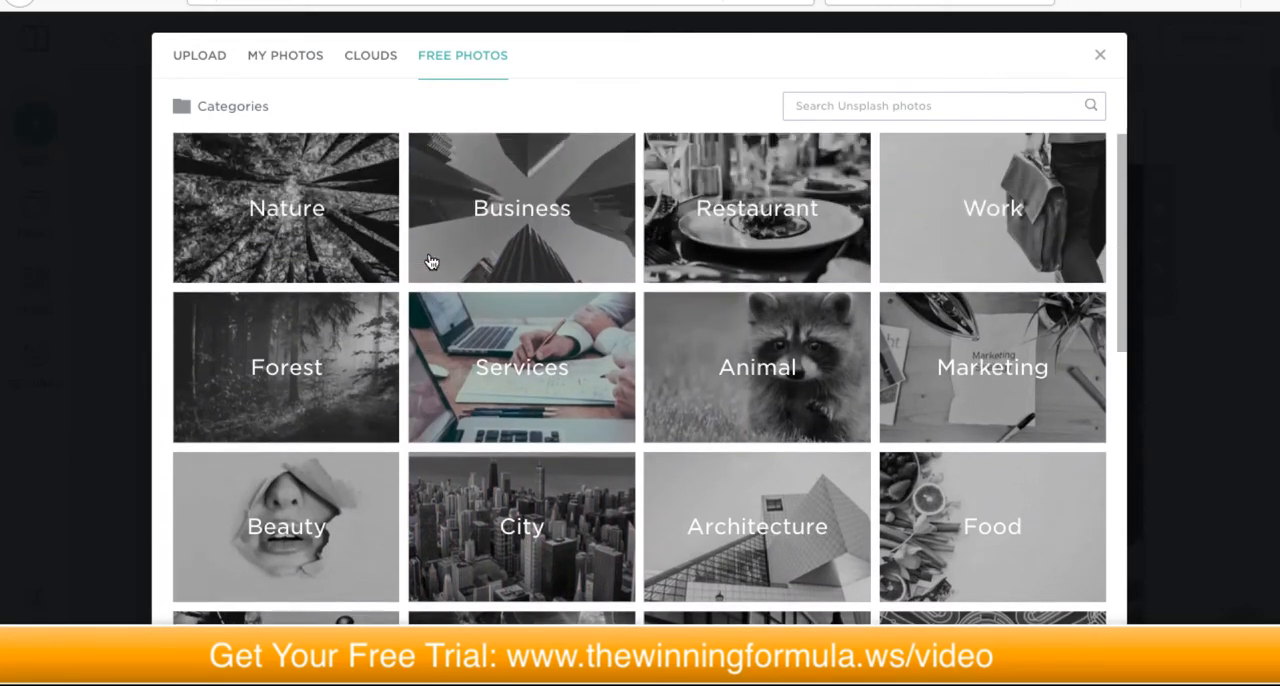
pyautogui.click(739, 208)
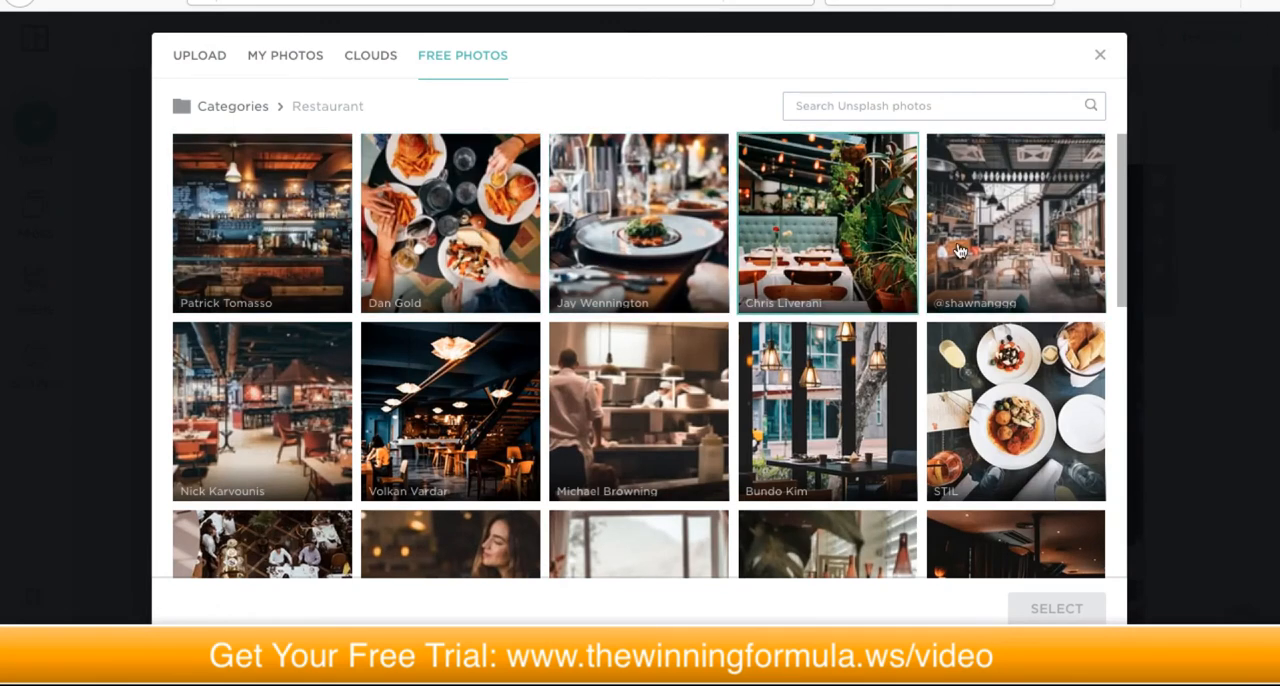
pyautogui.click(800, 215)
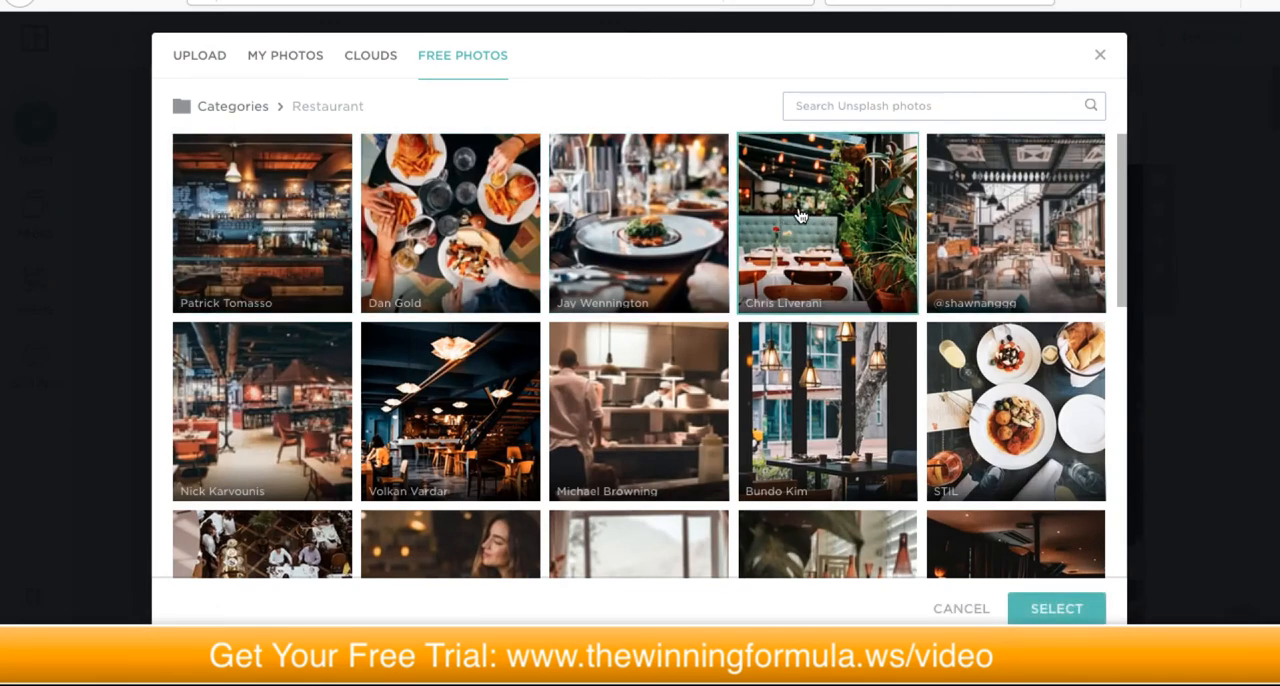
pyautogui.click(1050, 608)
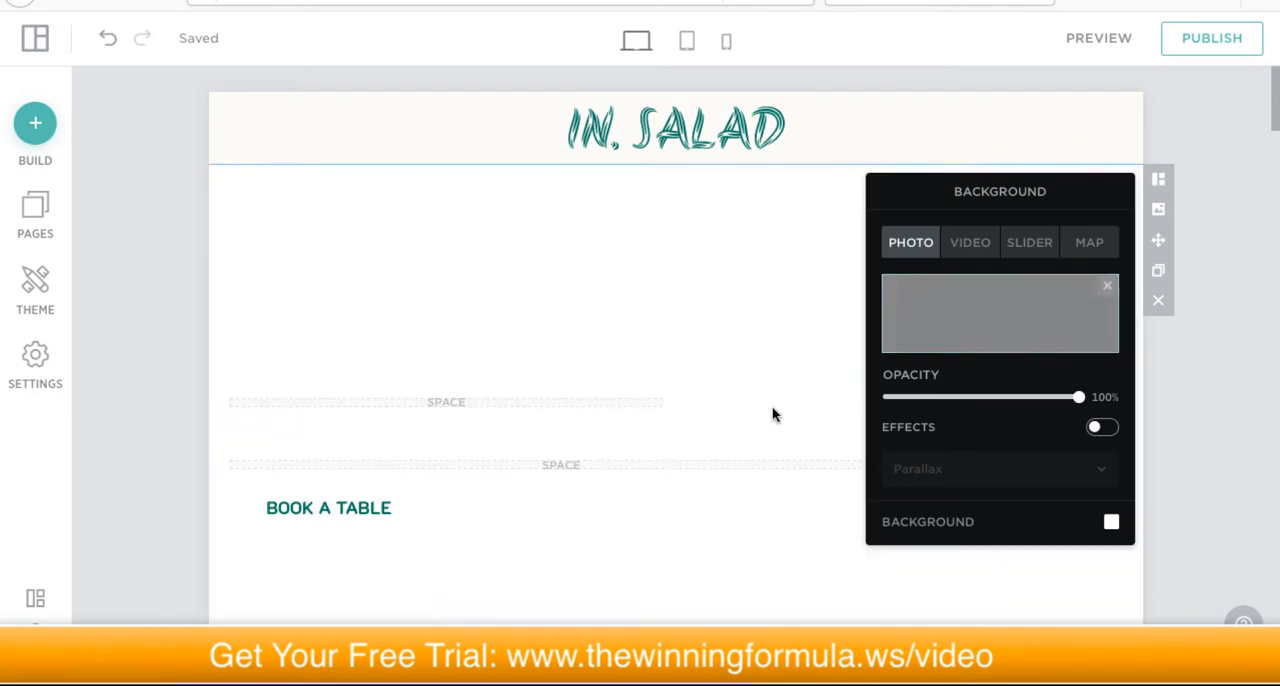
# Step: Examine how the new background photo looks behind the Salads Inc hero text and above the next block, and close the background settings
pyautogui.scroll(-3, 727, 362)
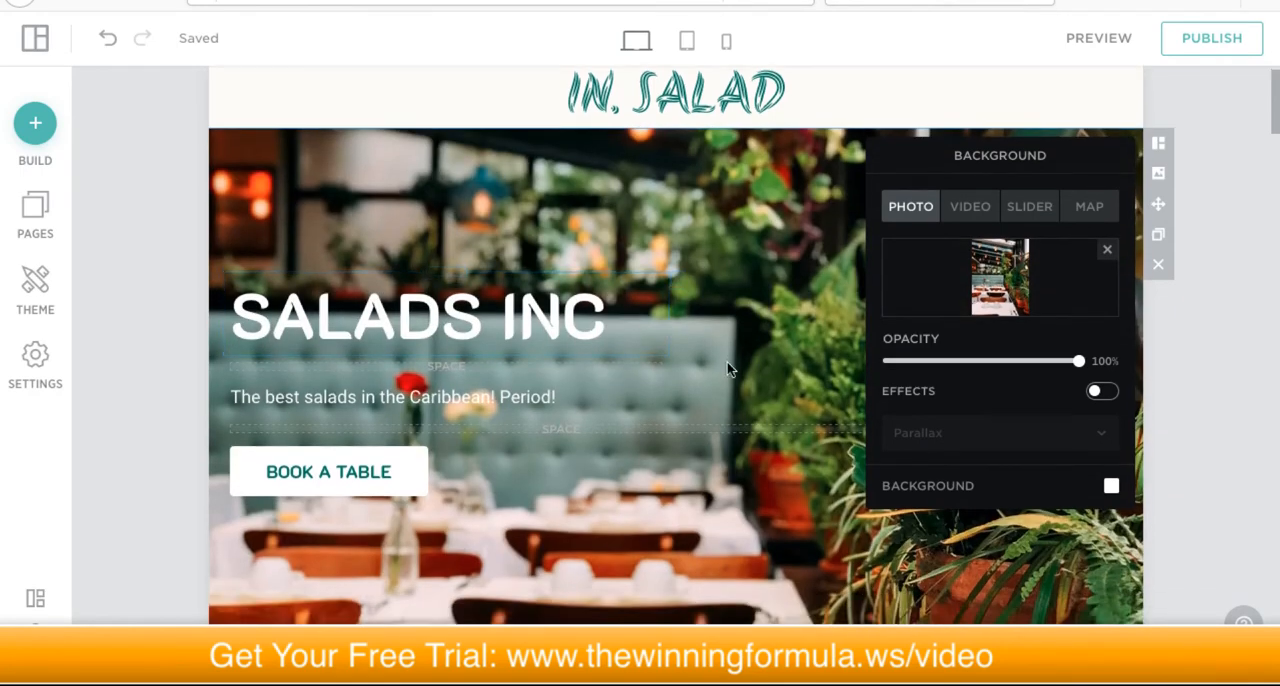
pyautogui.scroll(3, 729, 378)
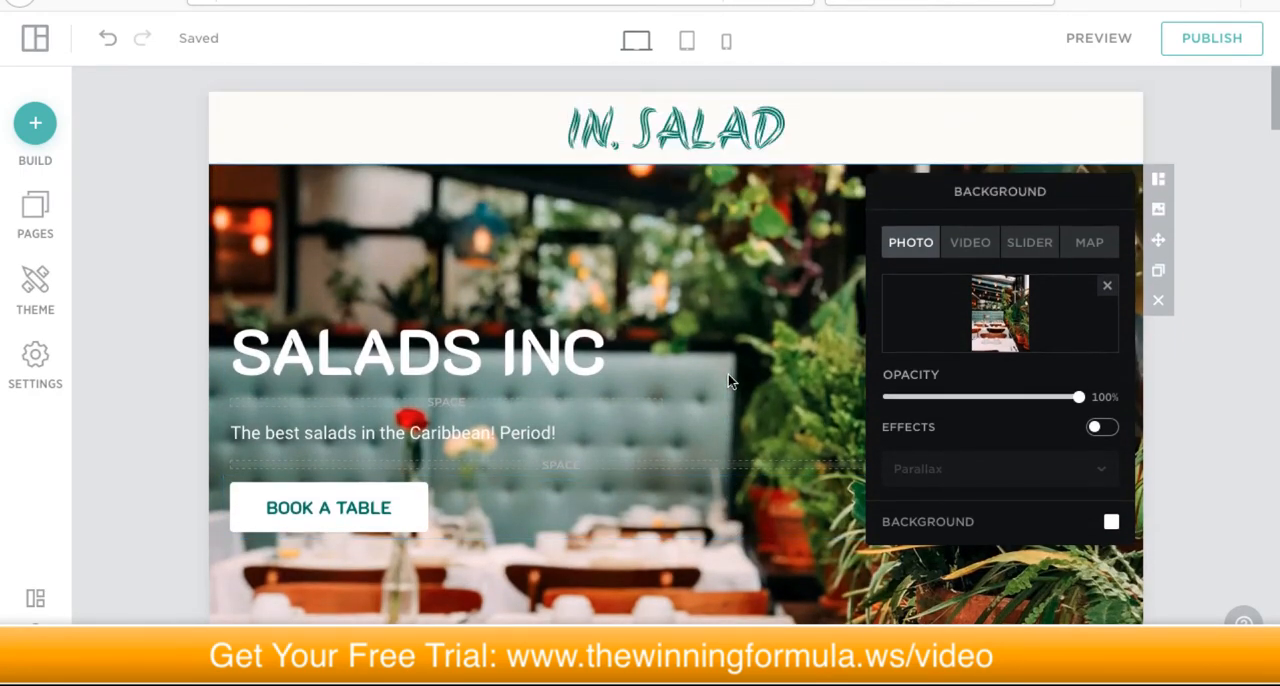
pyautogui.scroll(-5, 728, 379)
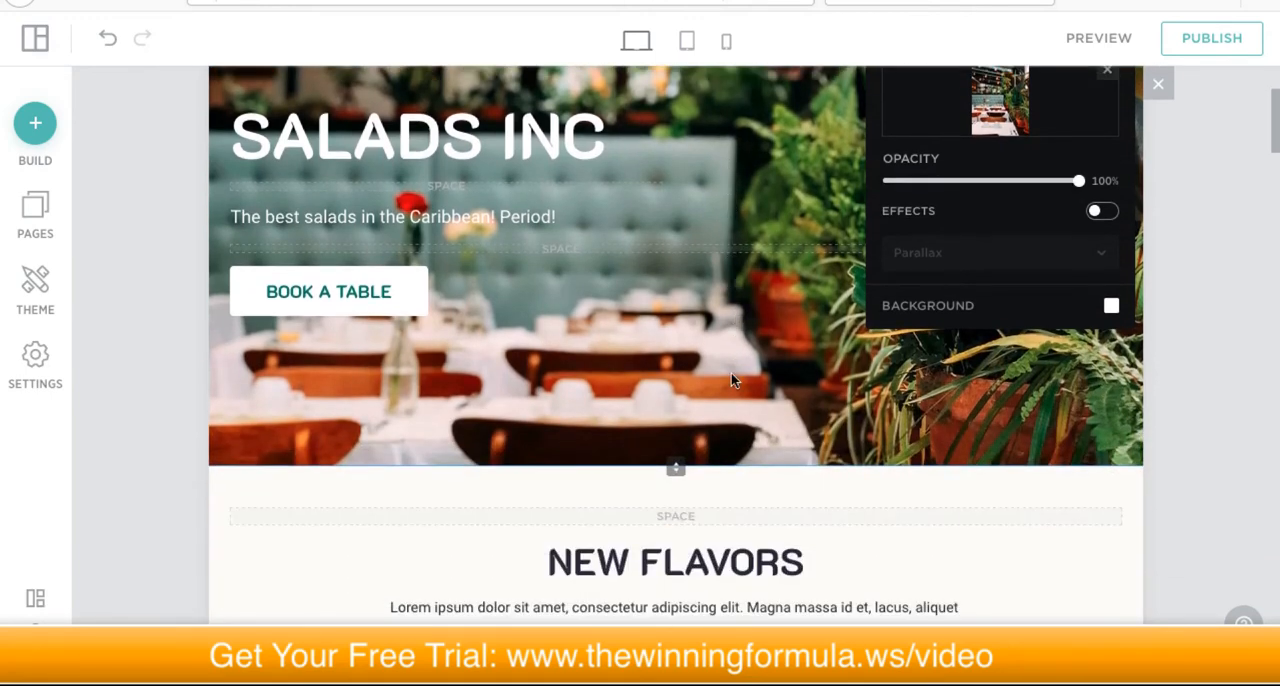
pyautogui.scroll(-2, 628, 365)
pyautogui.scroll(6, 642, 340)
pyautogui.scroll(1, 644, 338)
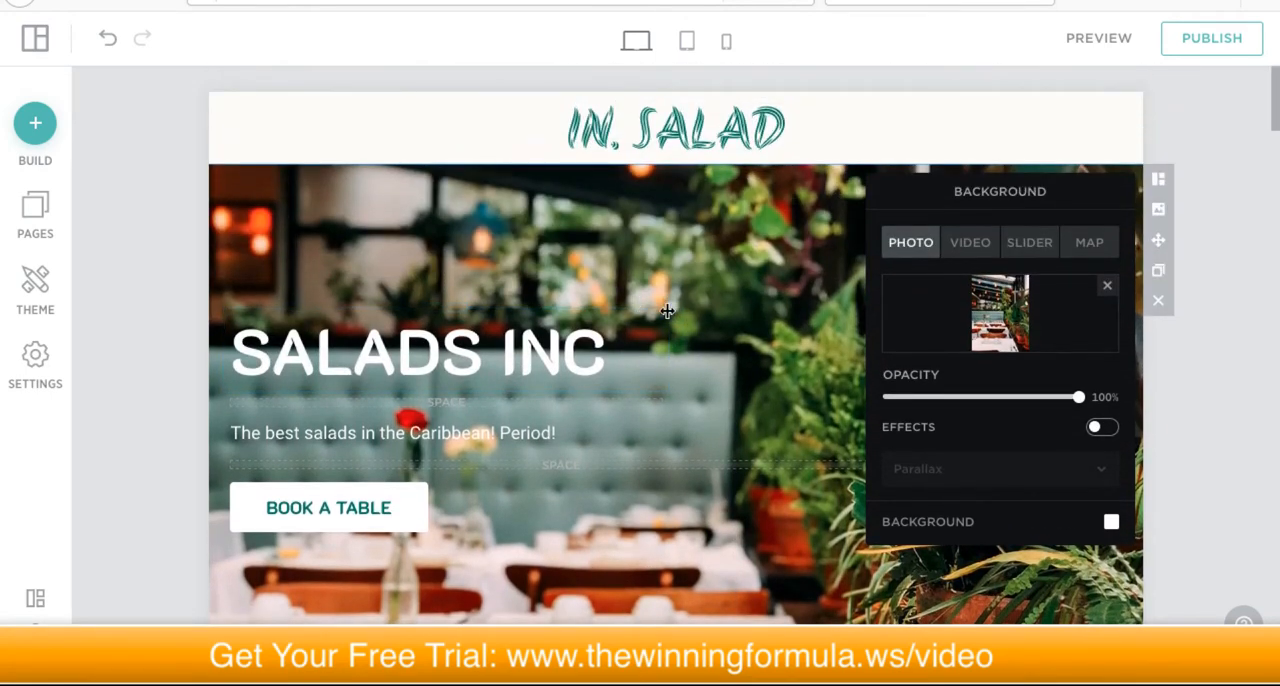
pyautogui.scroll(-1, 690, 321)
pyautogui.scroll(-3, 688, 313)
pyautogui.scroll(-5, 690, 314)
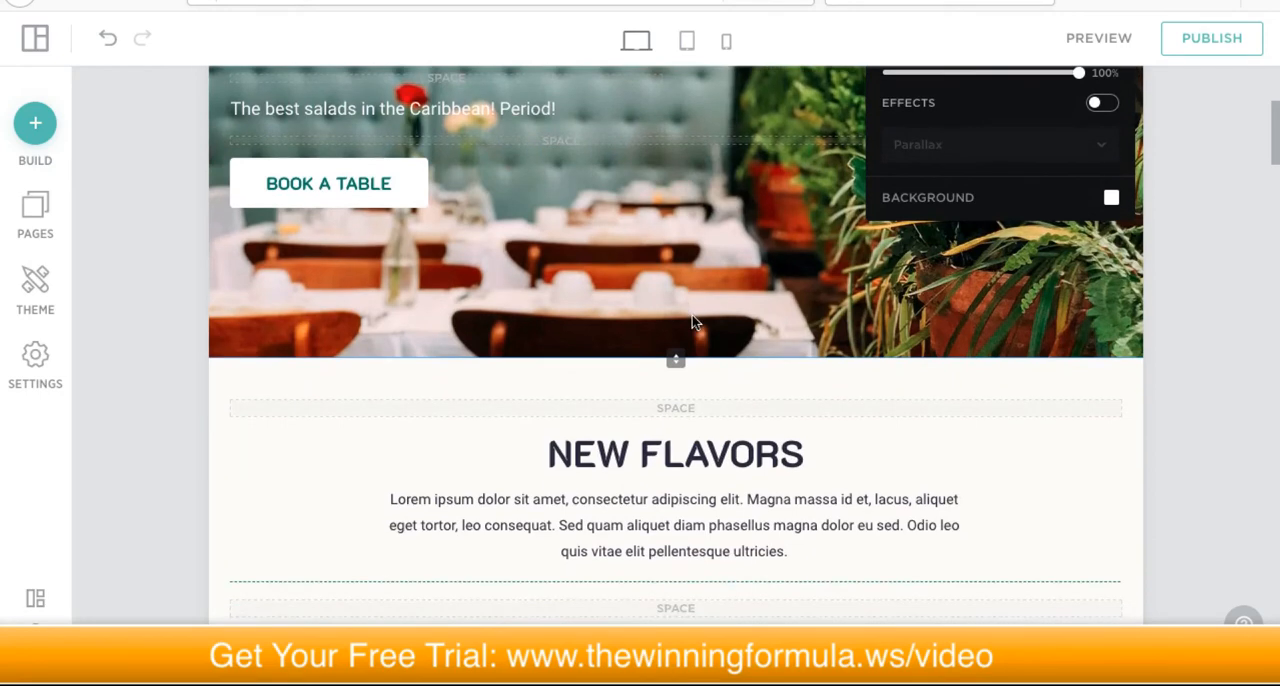
pyautogui.scroll(7, 693, 316)
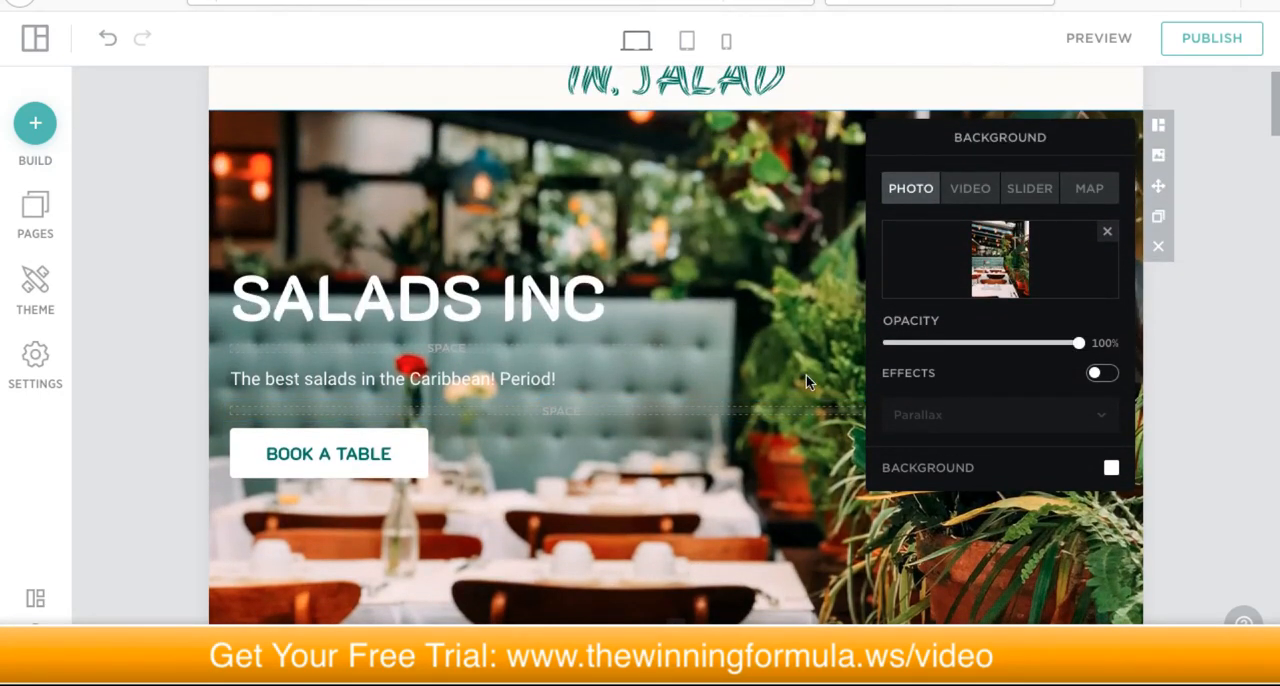
pyautogui.scroll(-1, 717, 518)
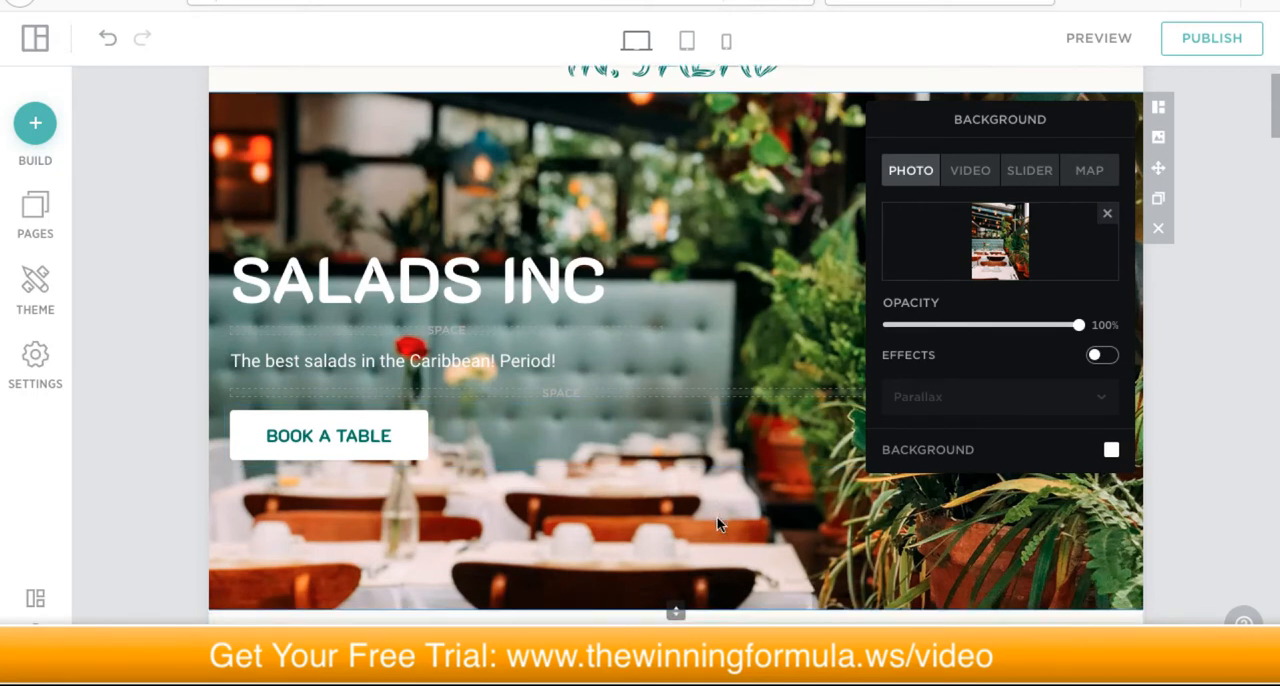
pyautogui.scroll(2, 718, 517)
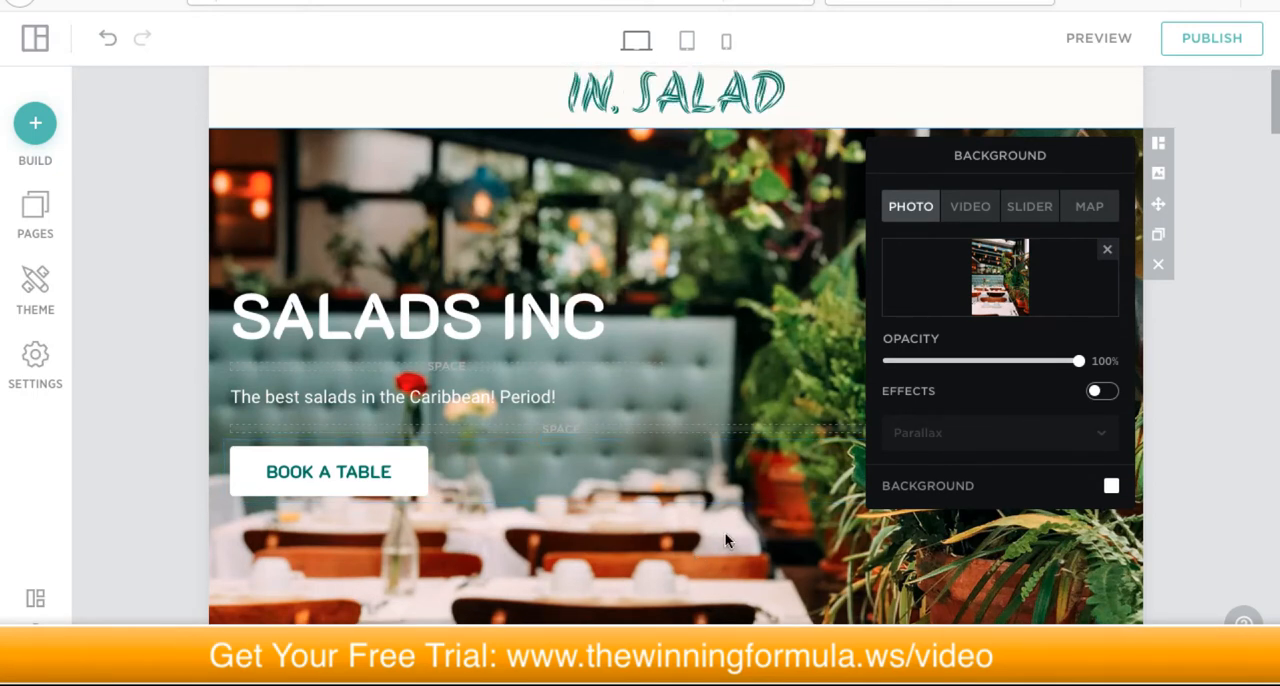
pyautogui.scroll(-3, 726, 536)
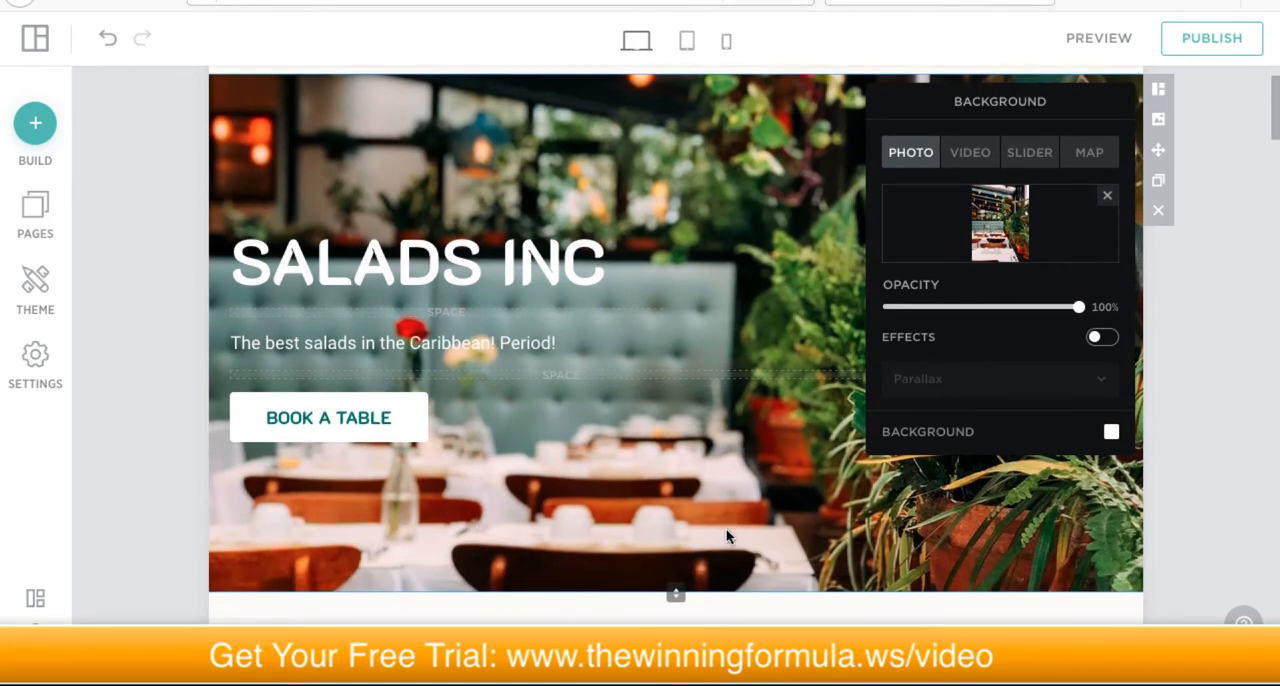
pyautogui.scroll(-10, 726, 525)
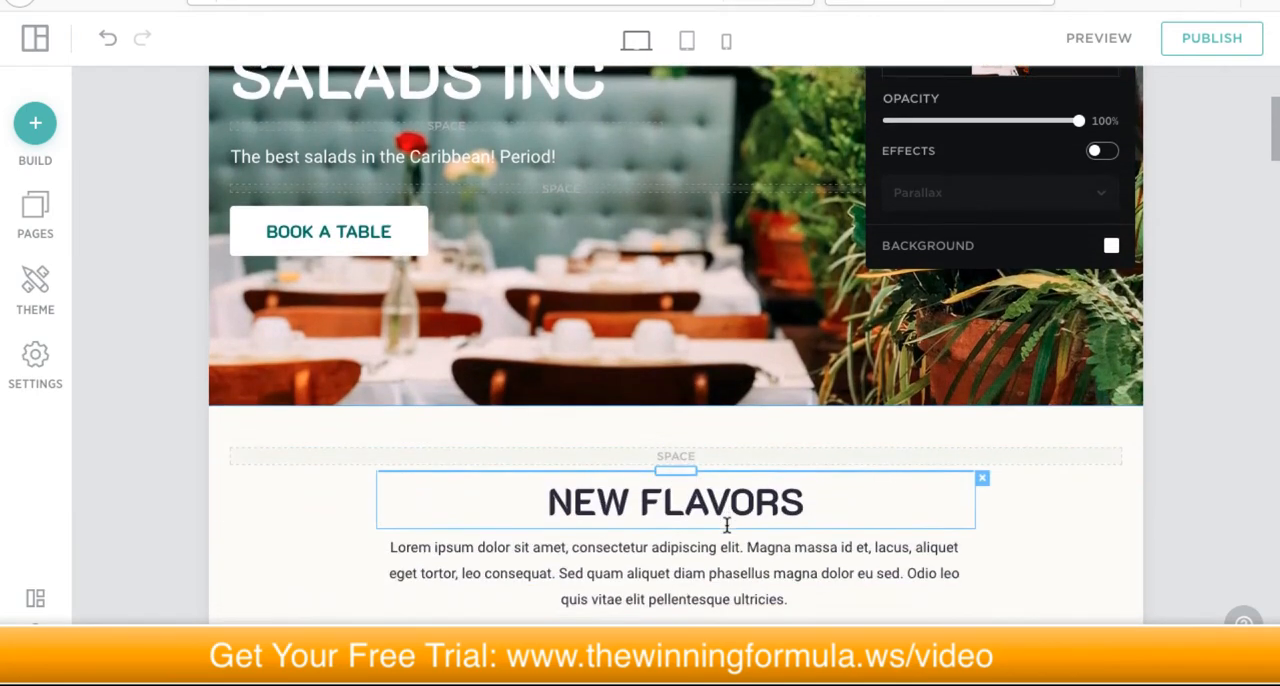
pyautogui.scroll(12, 737, 518)
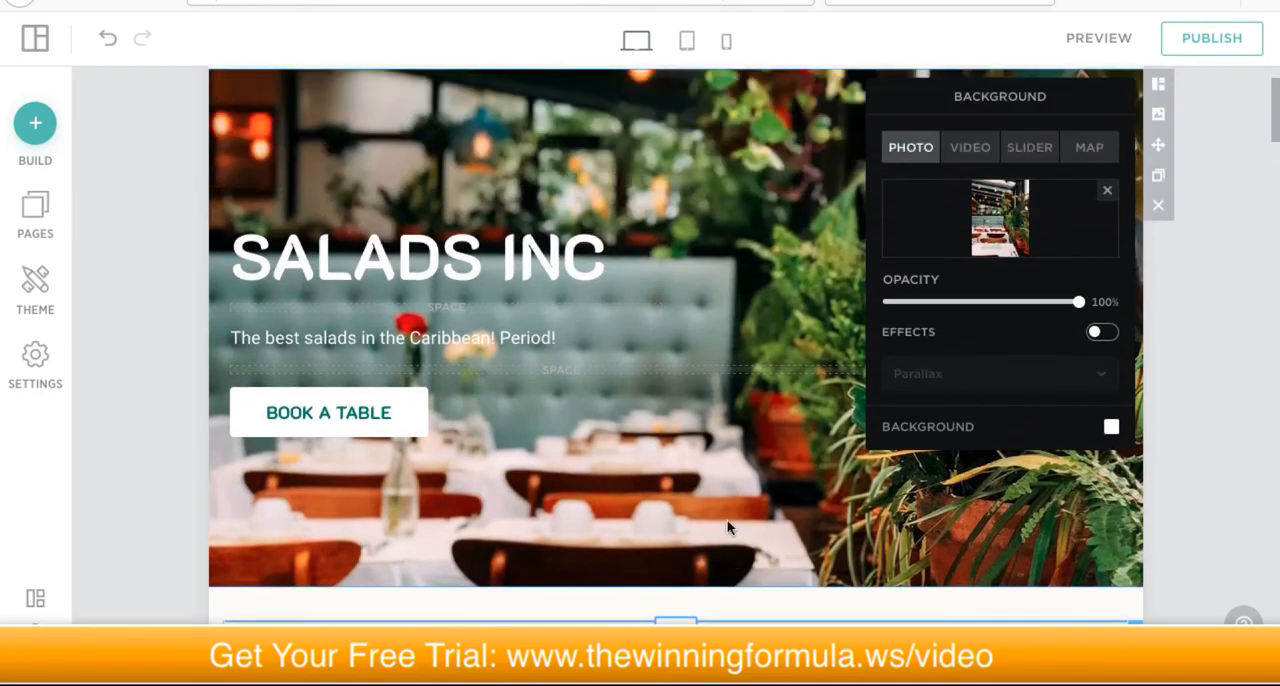
pyautogui.scroll(-2, 726, 522)
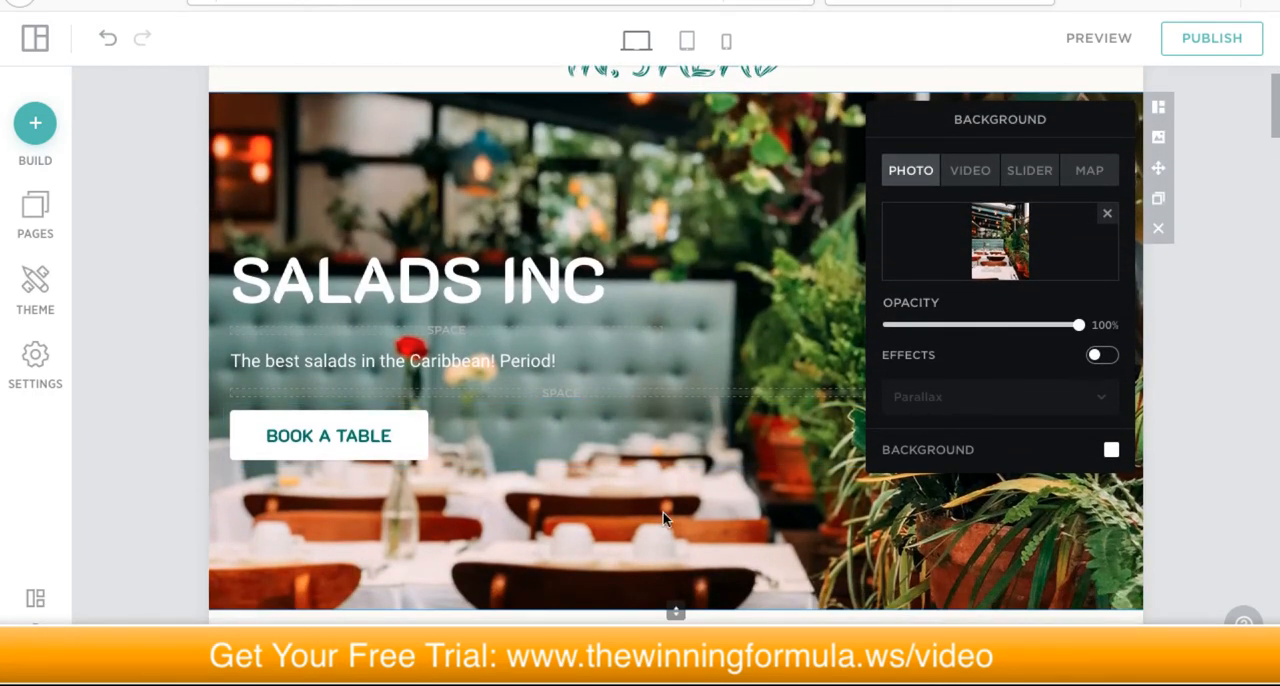
pyautogui.scroll(-2, 652, 503)
pyautogui.scroll(5, 736, 458)
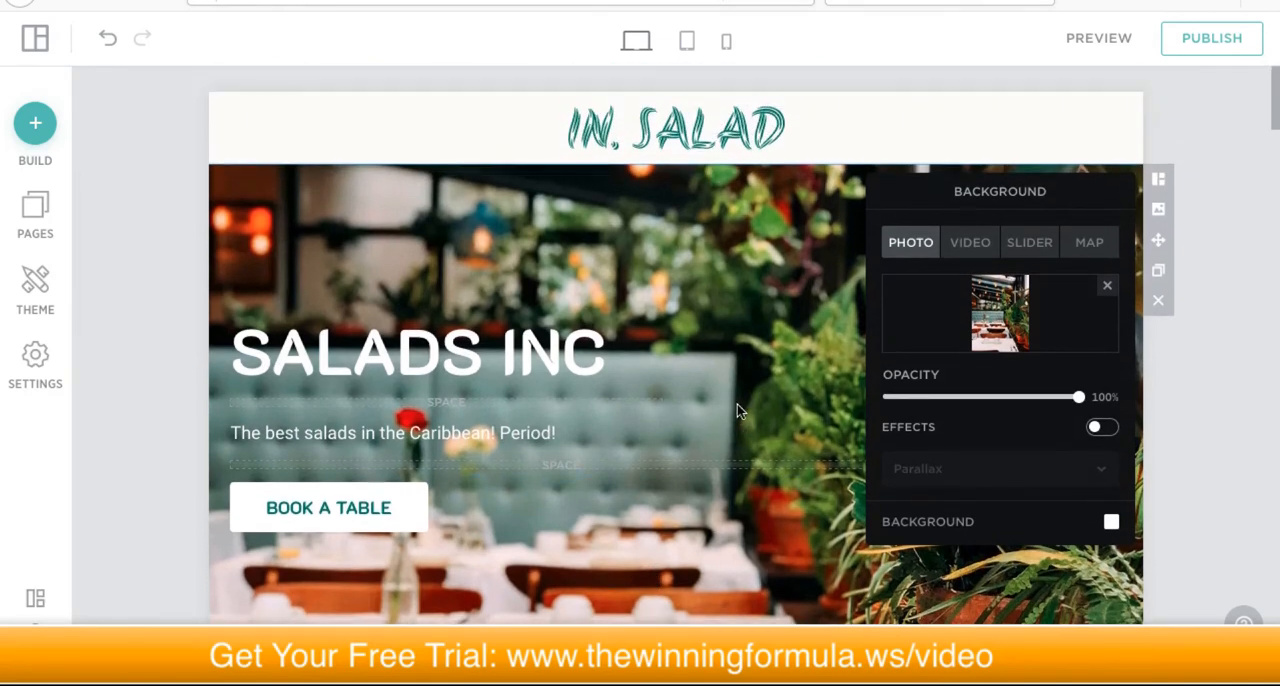
pyautogui.scroll(-3, 736, 410)
pyautogui.click(1198, 428)
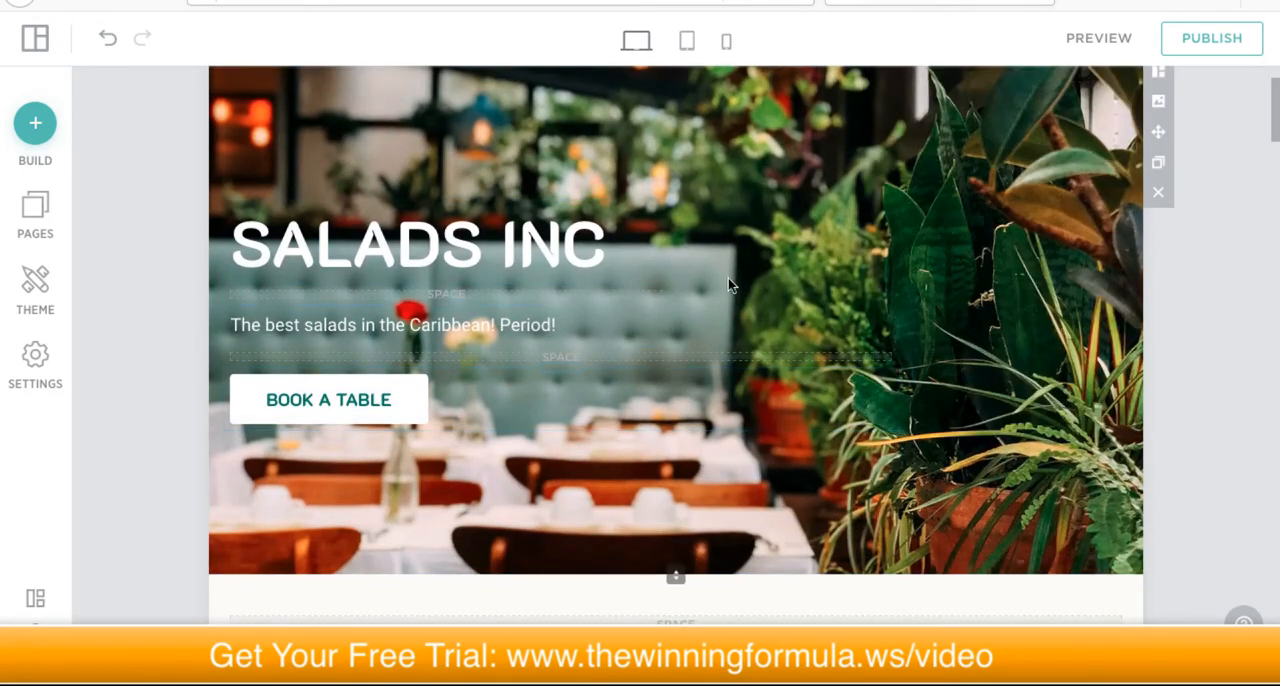
pyautogui.scroll(3, 813, 263)
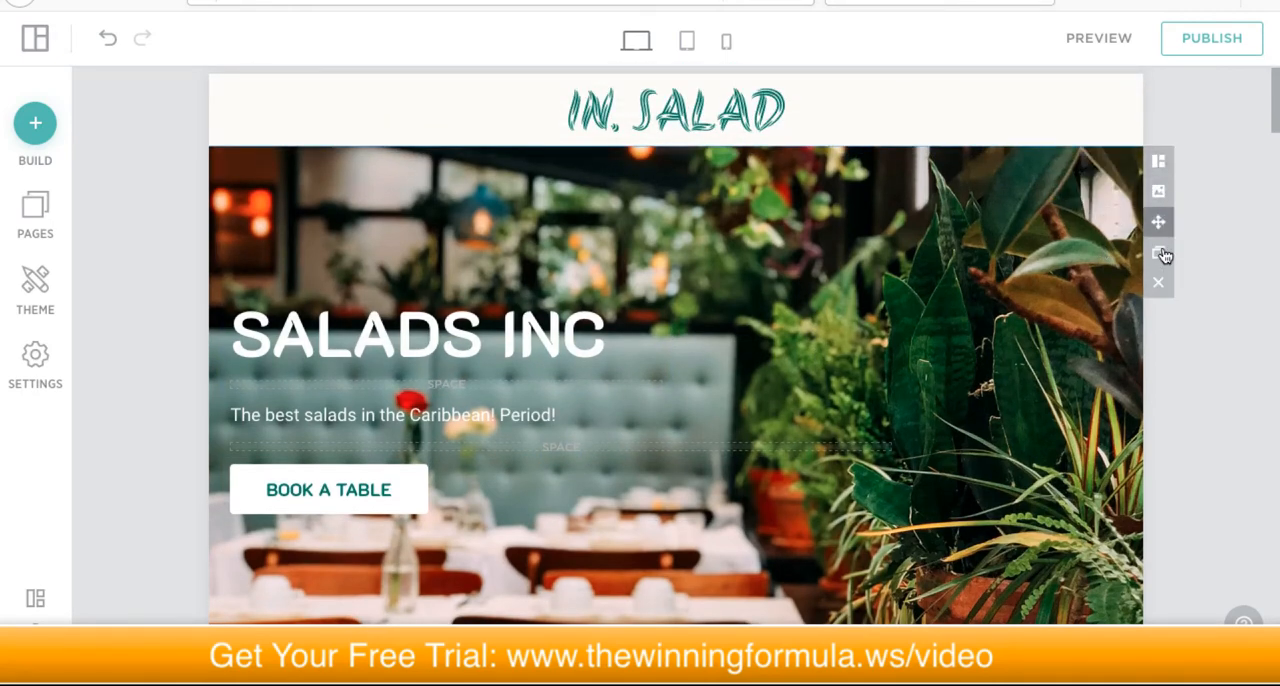
# Step: Replace the paragraph under New Flavors with "Check out our incredible lineup of new Salads that will surely Satisfy your tastebuds"
pyautogui.scroll(-3, 548, 422)
pyautogui.scroll(-4, 560, 430)
pyautogui.scroll(1, 649, 279)
pyautogui.click(626, 191)
pyautogui.tripleClick(628, 193)
pyautogui.write('Check out ou')
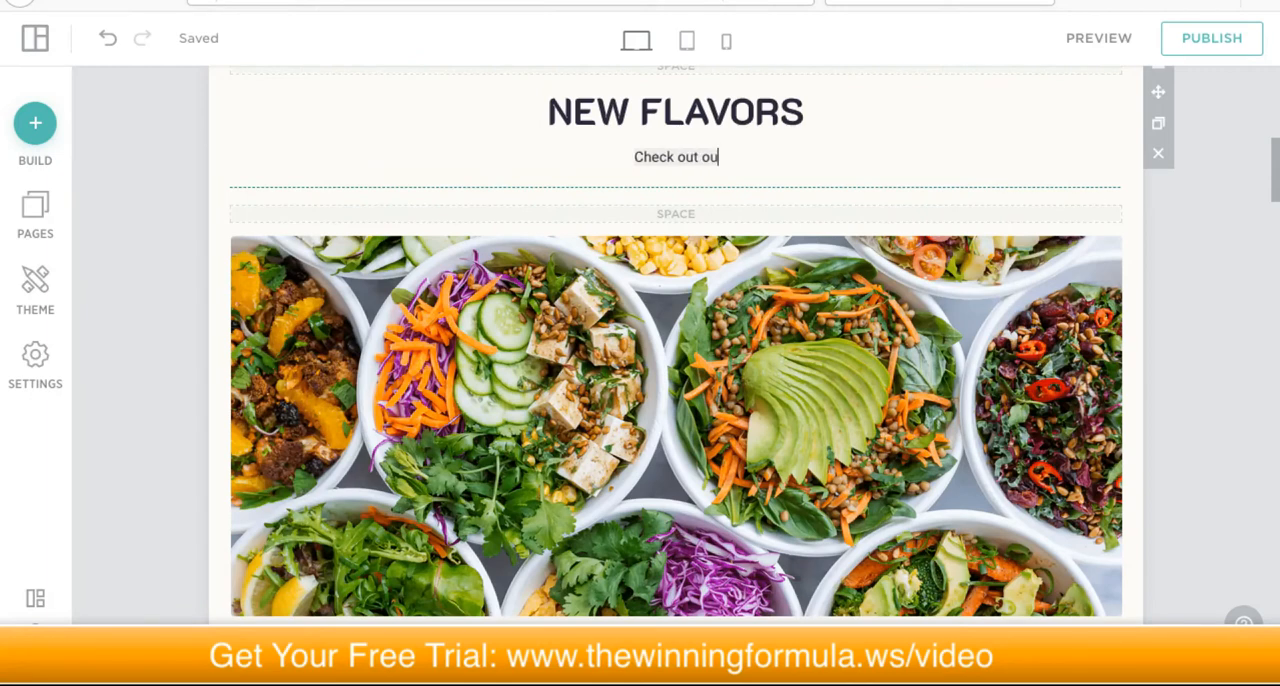
pyautogui.write('r incredible lineup')
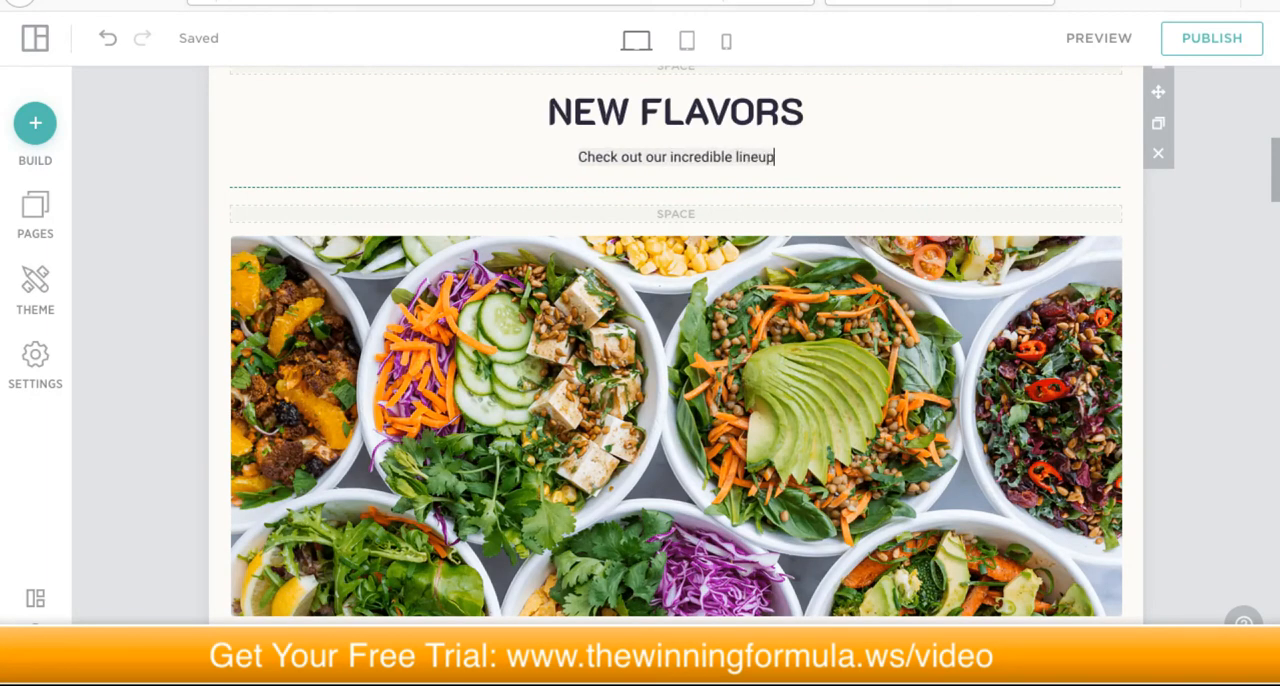
pyautogui.write(' of new')
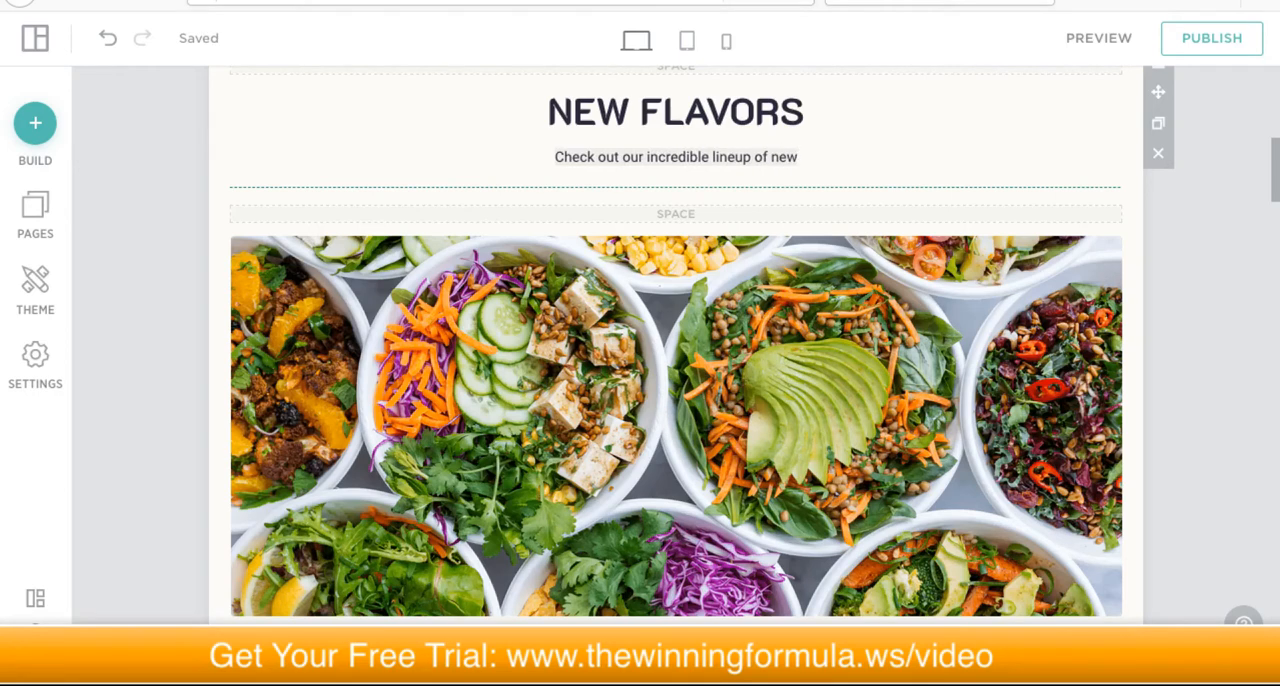
pyautogui.write(' Salads th')
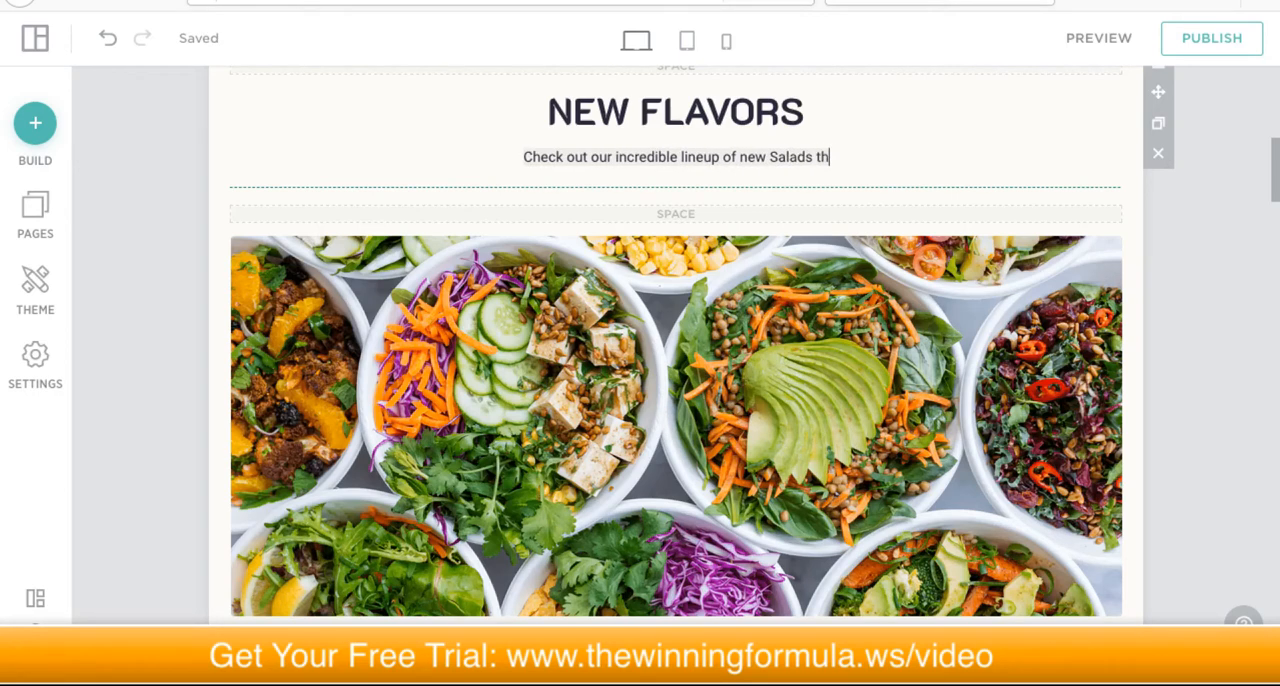
pyautogui.write('at will surely')
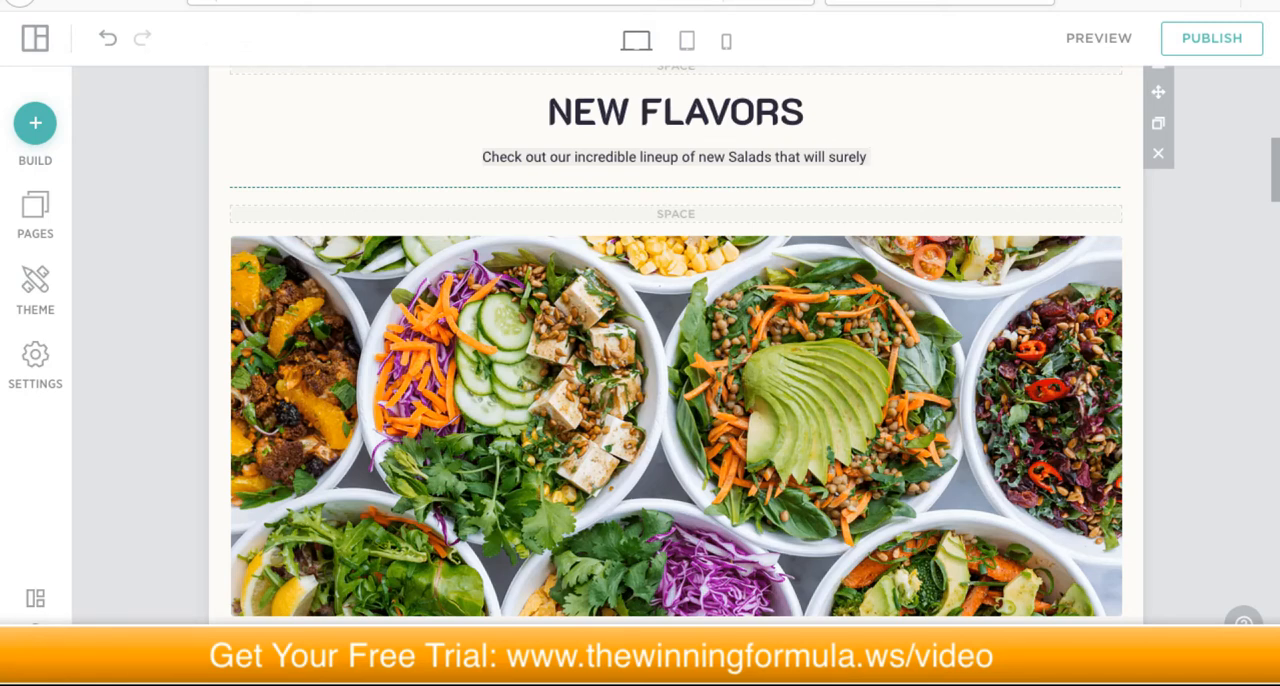
pyautogui.write('Sati')
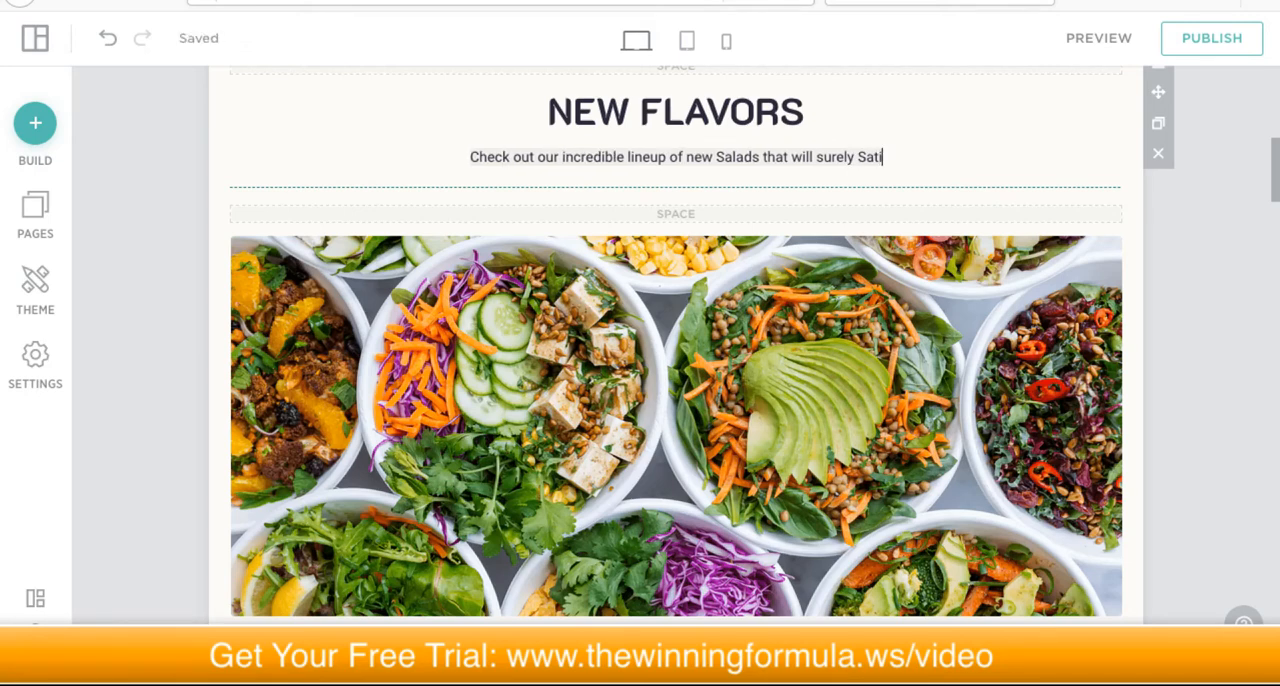
pyautogui.write('sfy your')
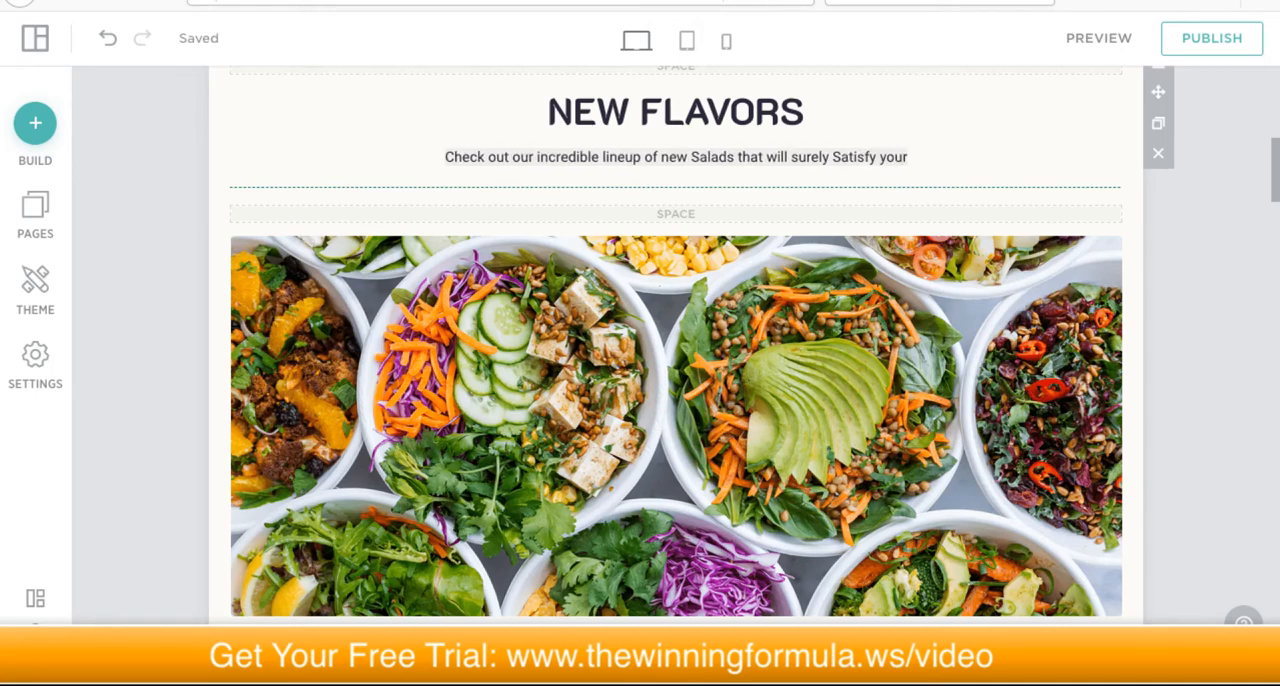
pyautogui.write(' taste')
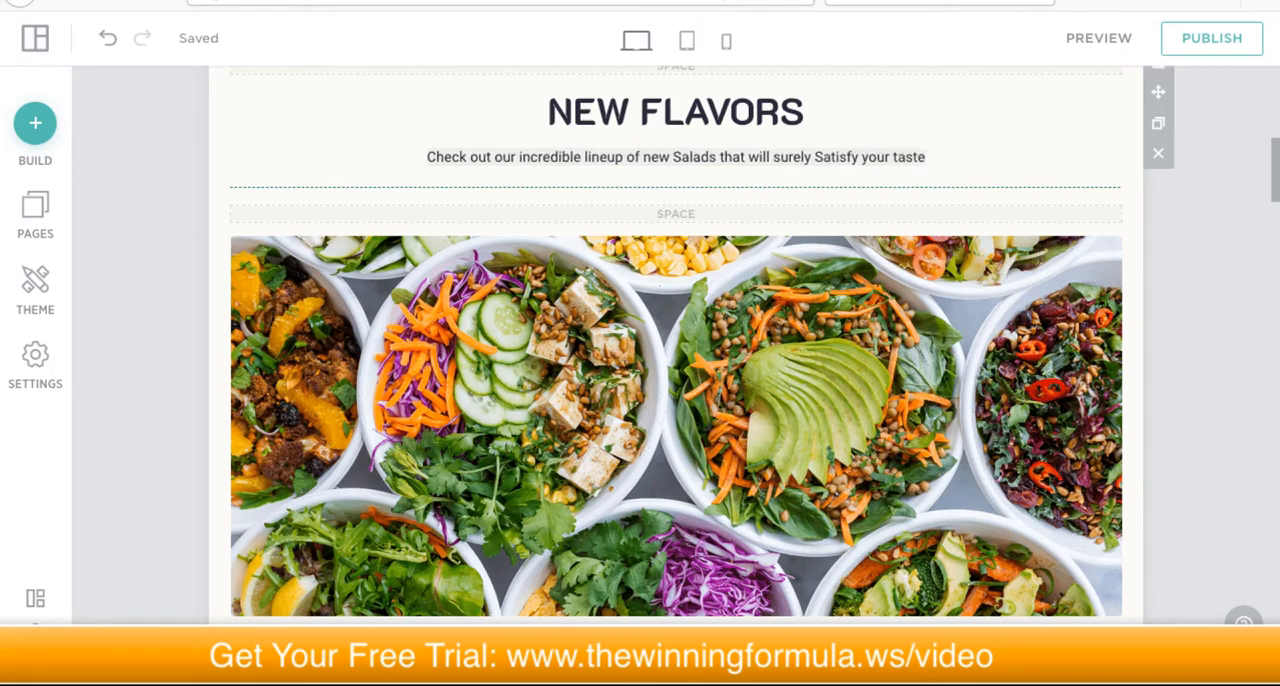
pyautogui.write('buds.')
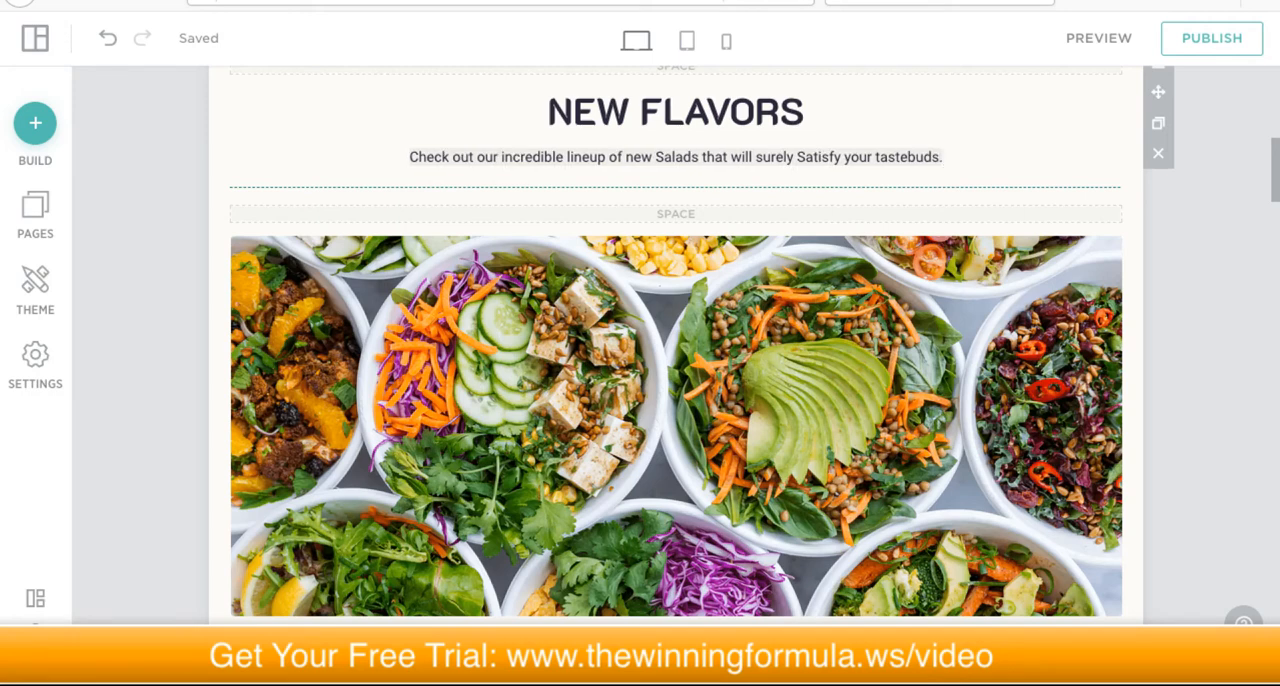
# Step: End the New Flavors paragraph with a period and make the whole sentence bold, italic and underlined
pyautogui.tripleClick(617, 157)
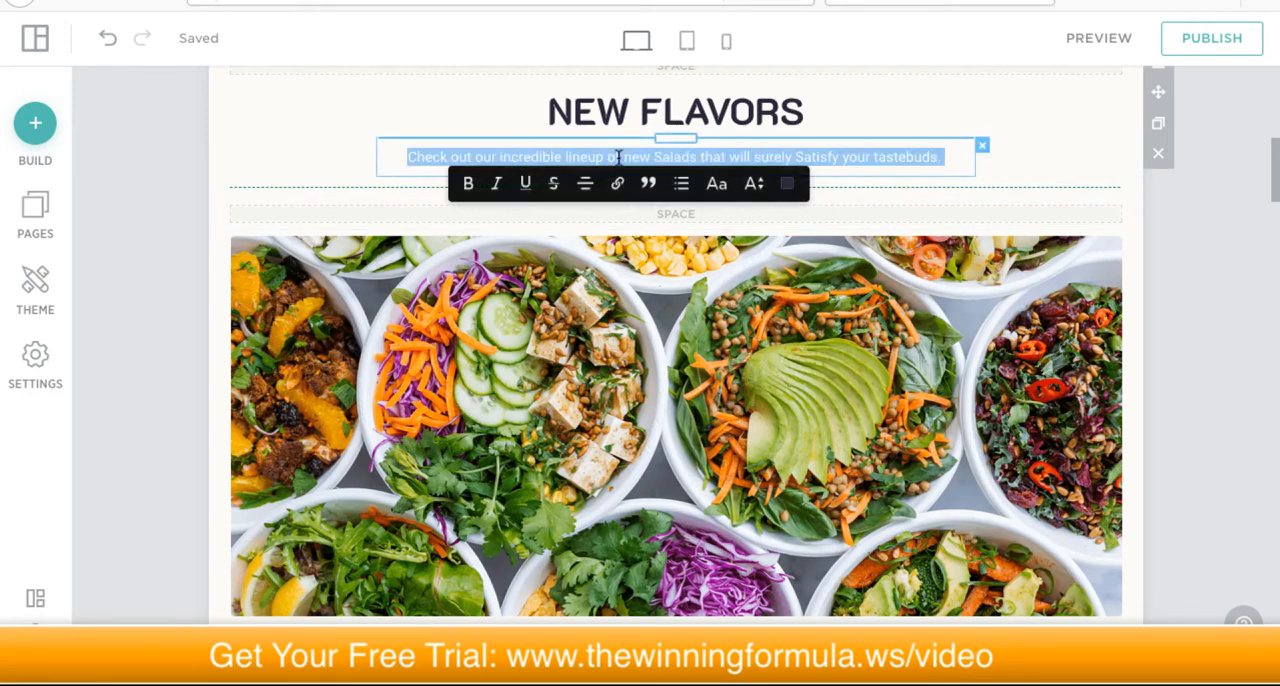
pyautogui.click(830, 152)
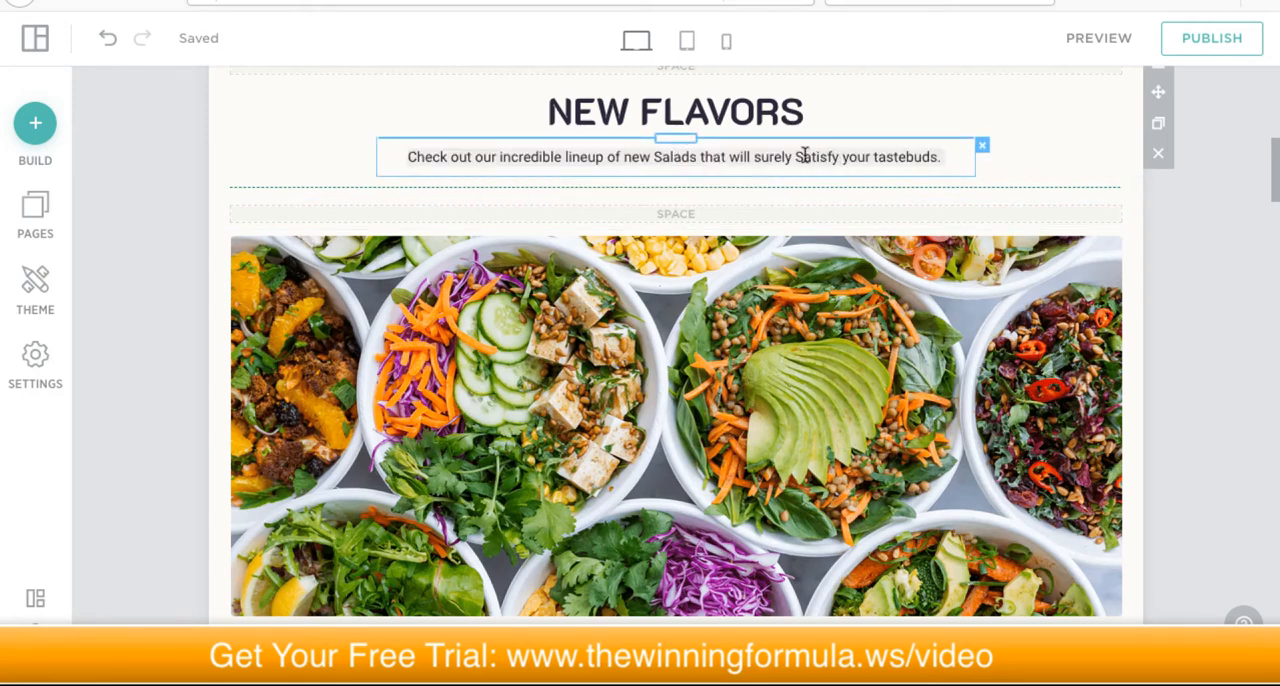
pyautogui.tripleClick(797, 155)
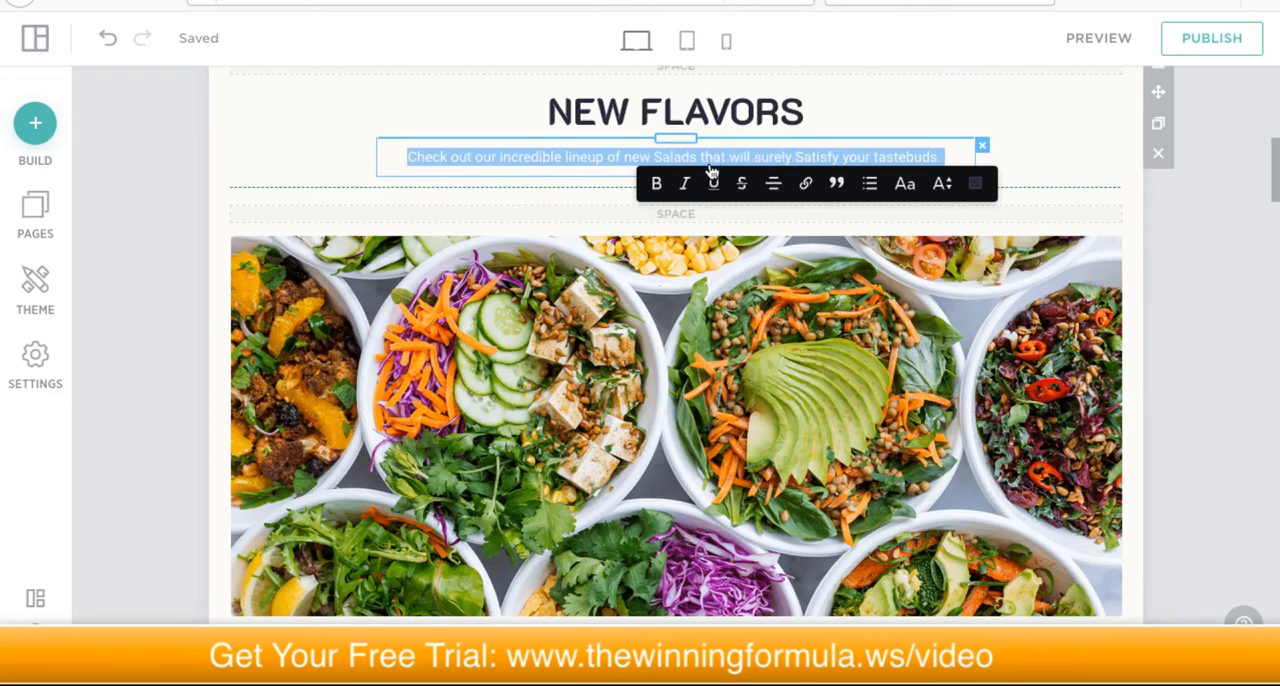
pyautogui.click(656, 186)
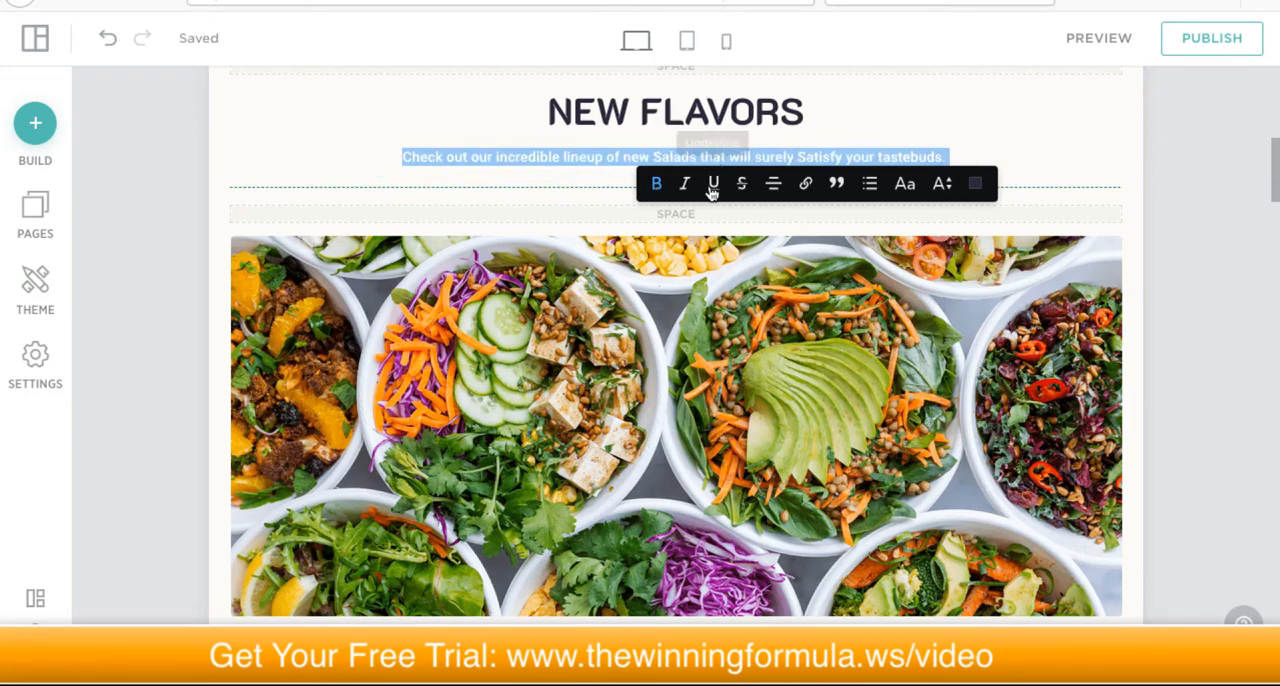
pyautogui.click(687, 190)
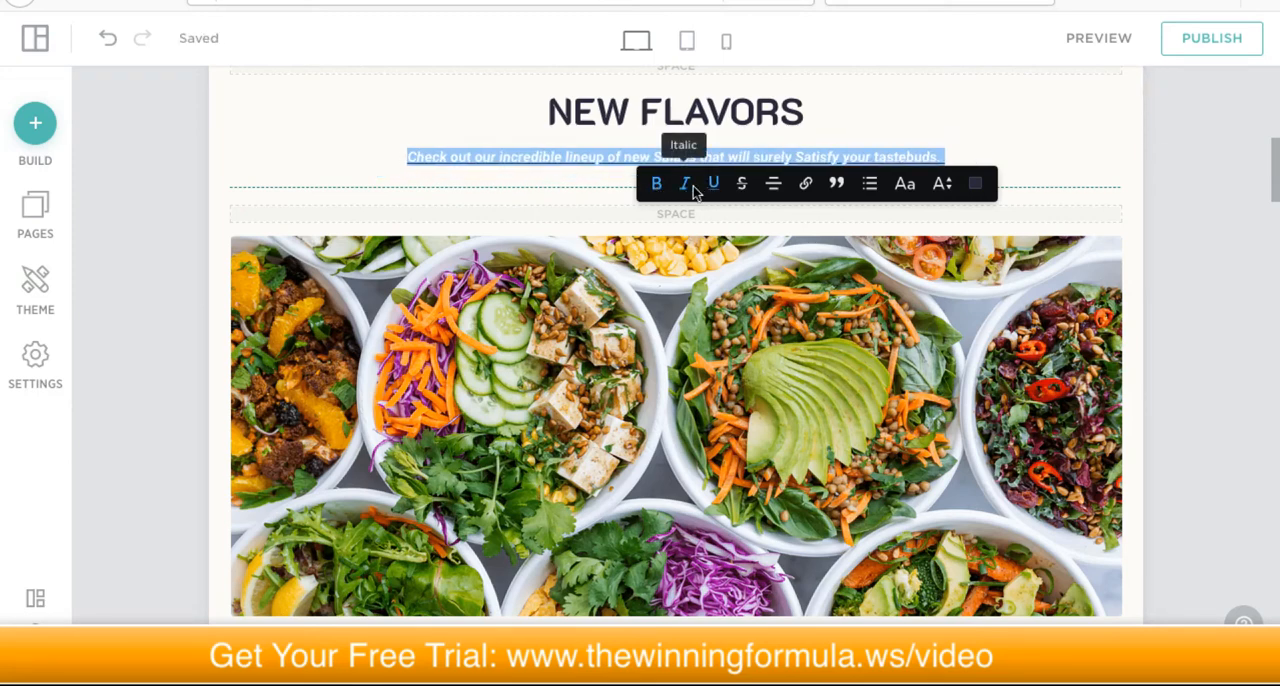
# Step: Look through the link target types available for the word "Satisfy" in the paragraph, and close the link options without adding a link
pyautogui.click(807, 185)
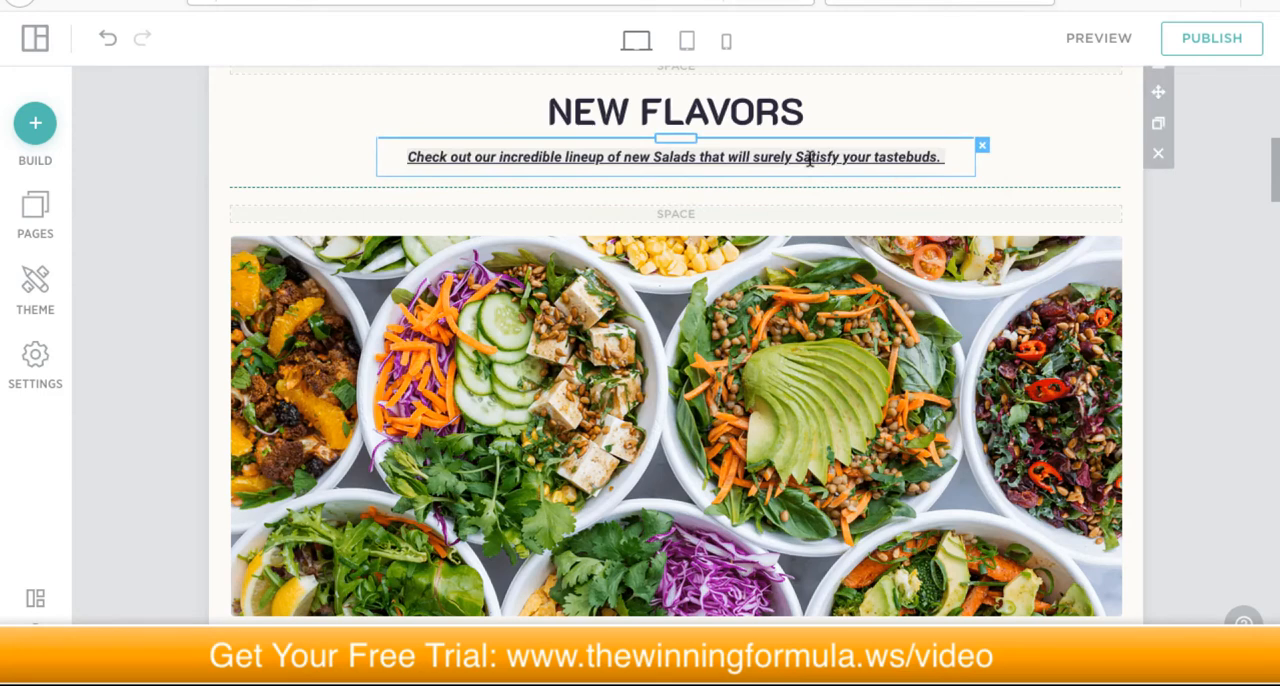
pyautogui.tripleClick(810, 157)
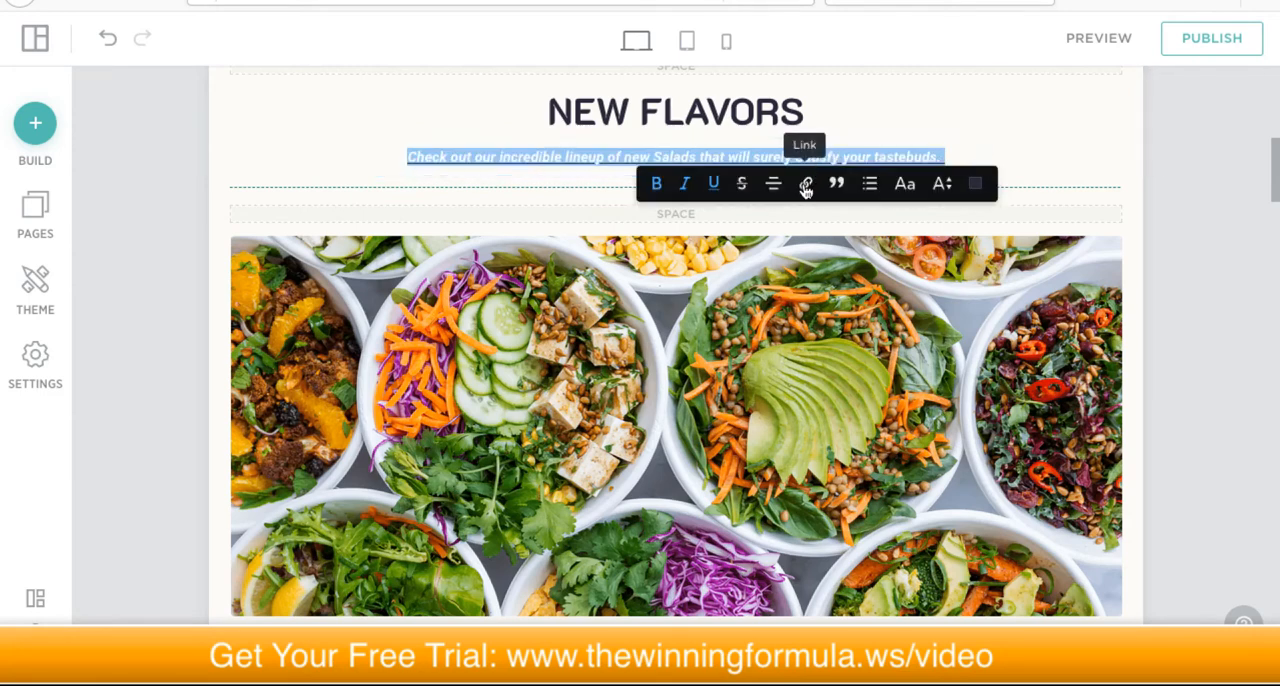
pyautogui.doubleClick(817, 157)
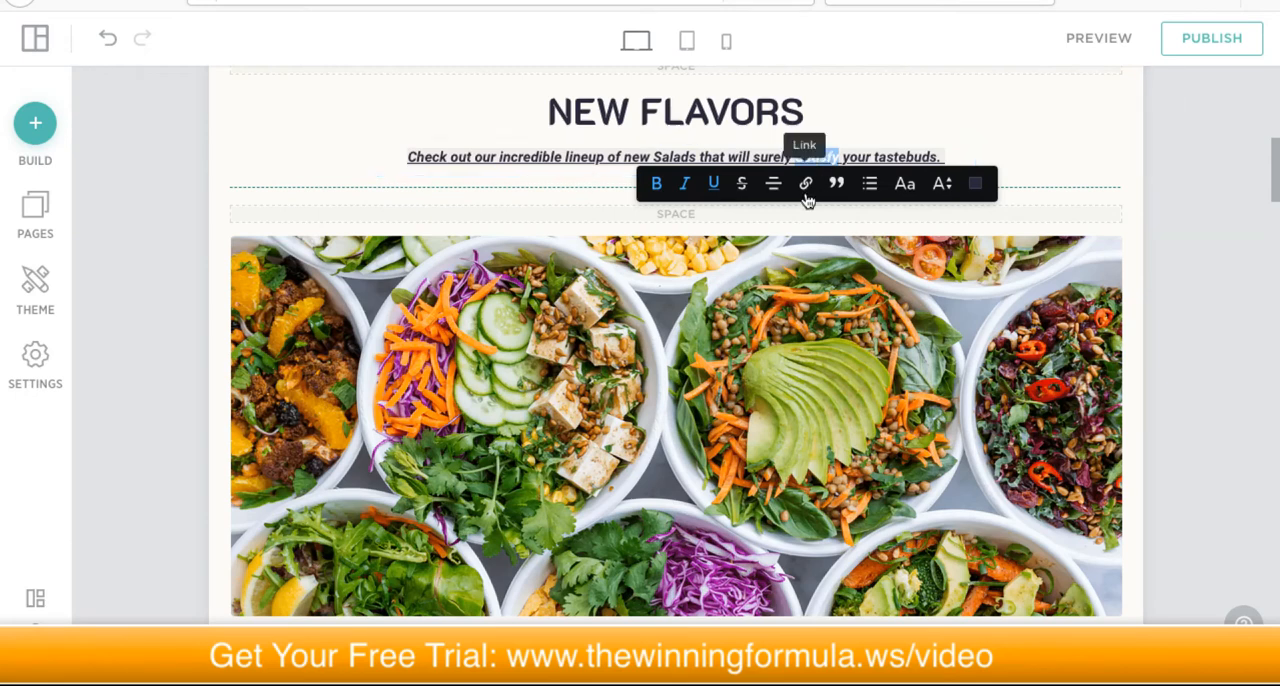
pyautogui.click(805, 184)
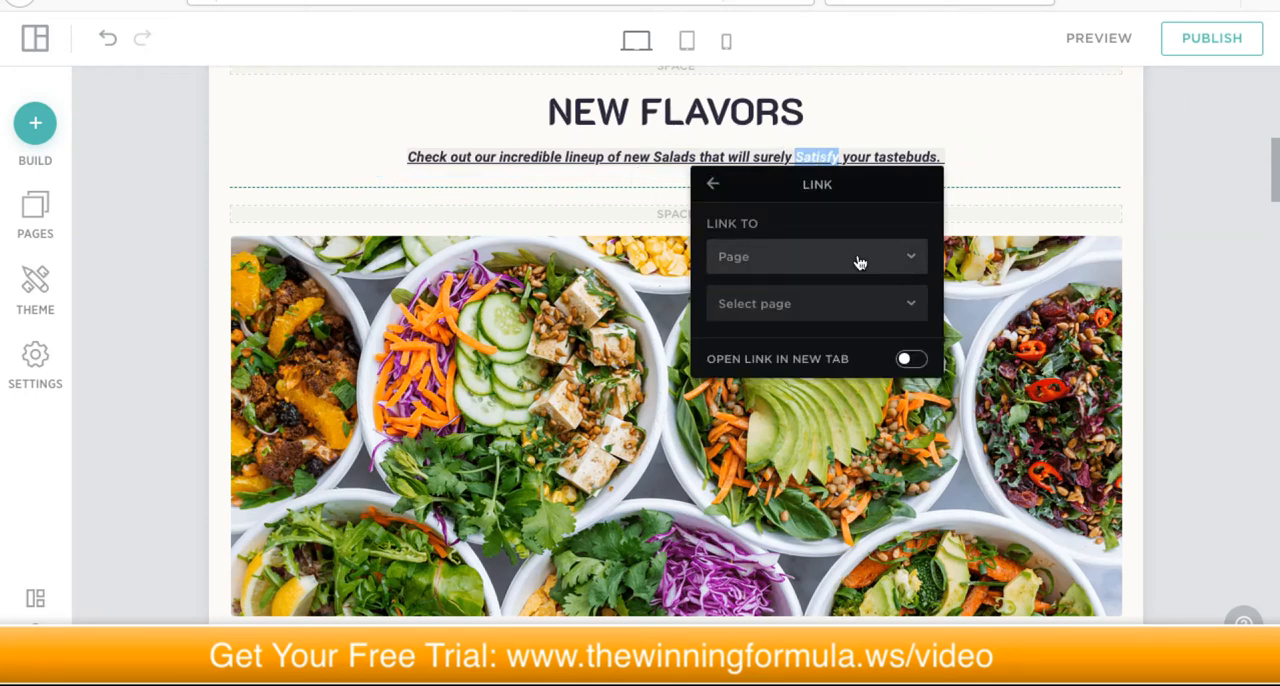
pyautogui.click(893, 260)
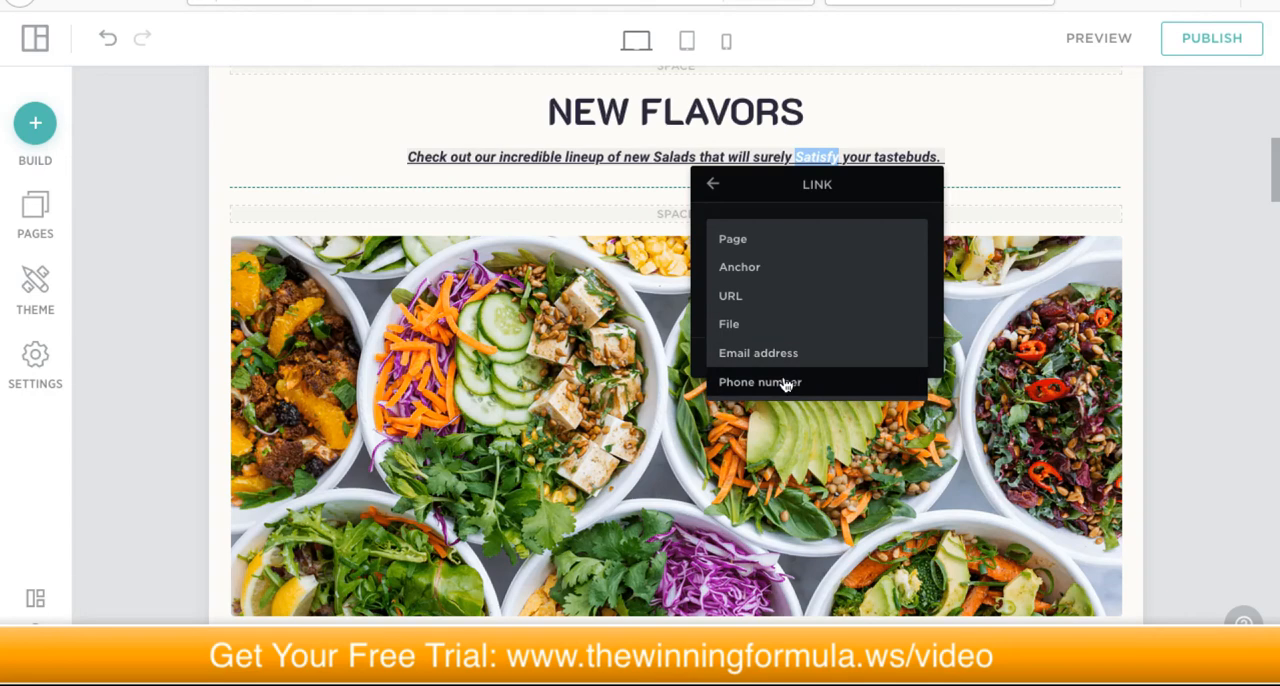
pyautogui.click(743, 240)
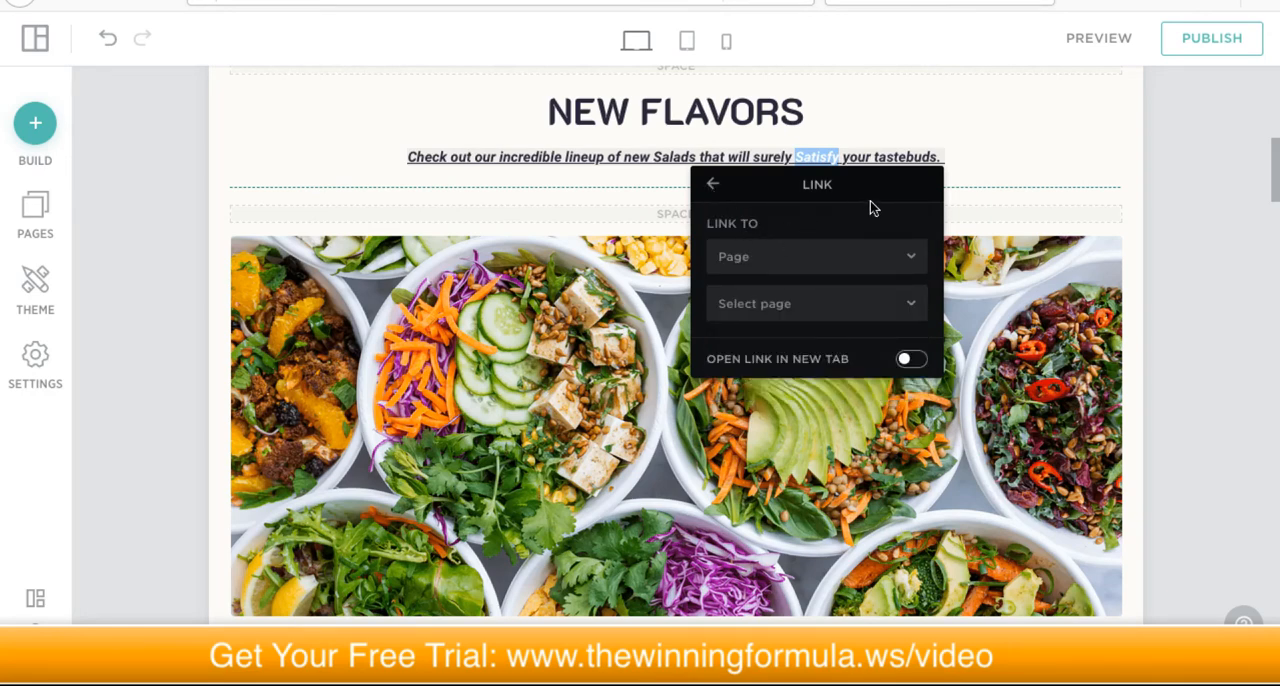
pyautogui.click(956, 157)
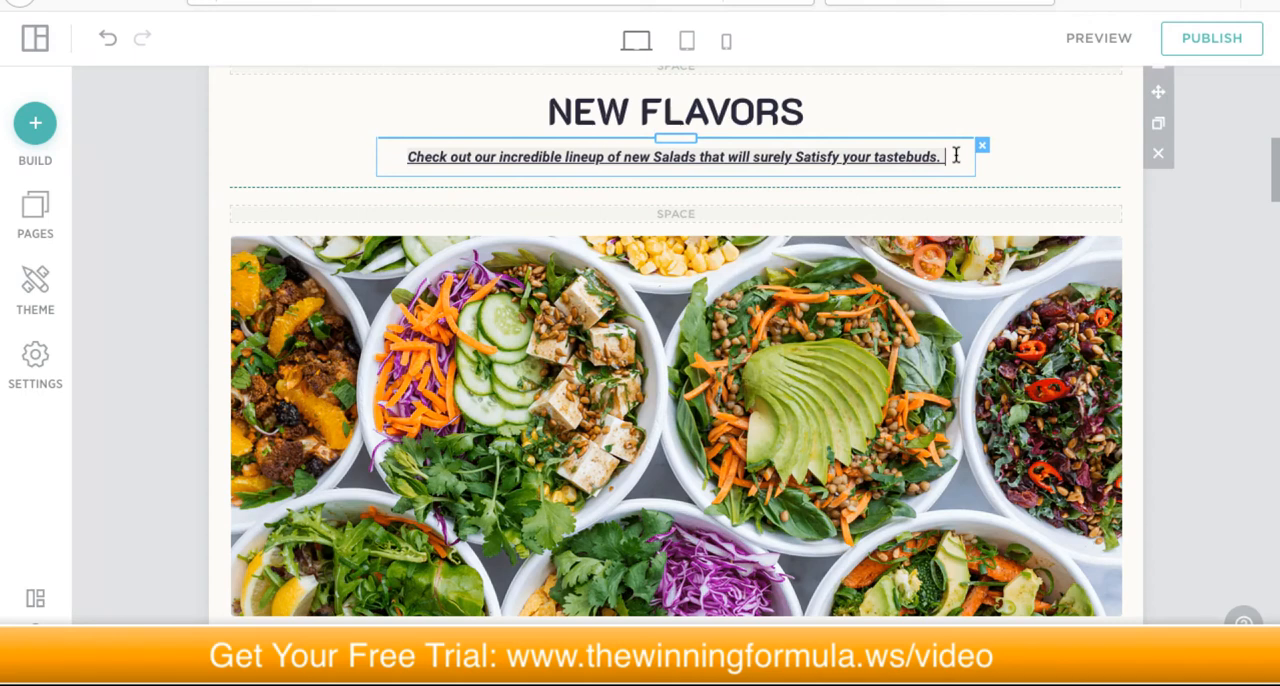
# Step: Set the font size of the whole New Flavors paragraph to 20
pyautogui.tripleClick(903, 160)
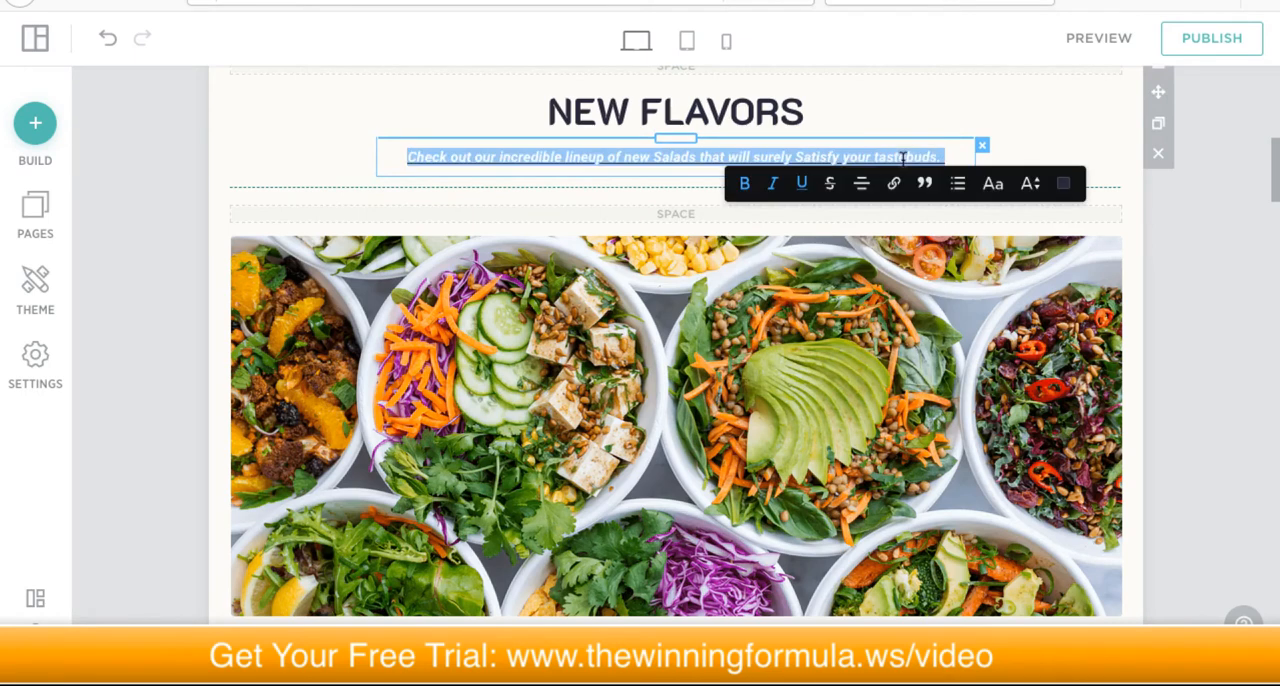
pyautogui.click(1032, 186)
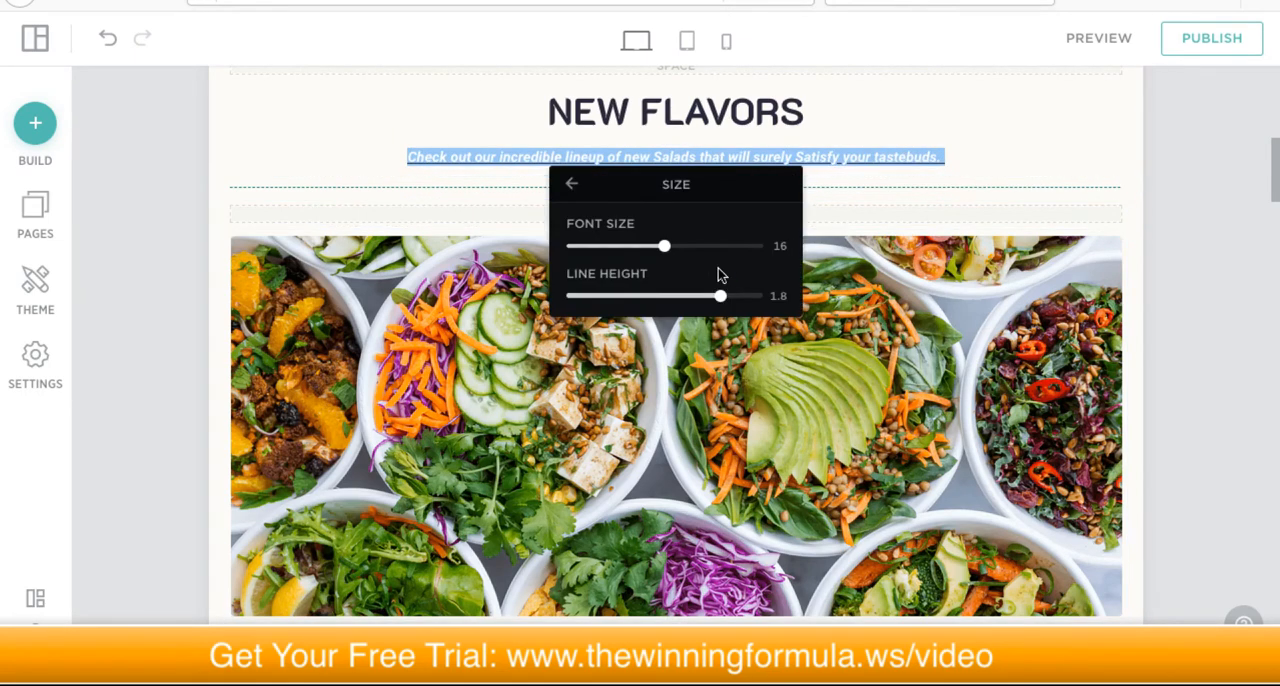
pyautogui.moveTo(668, 255); pyautogui.dragTo(733, 226)
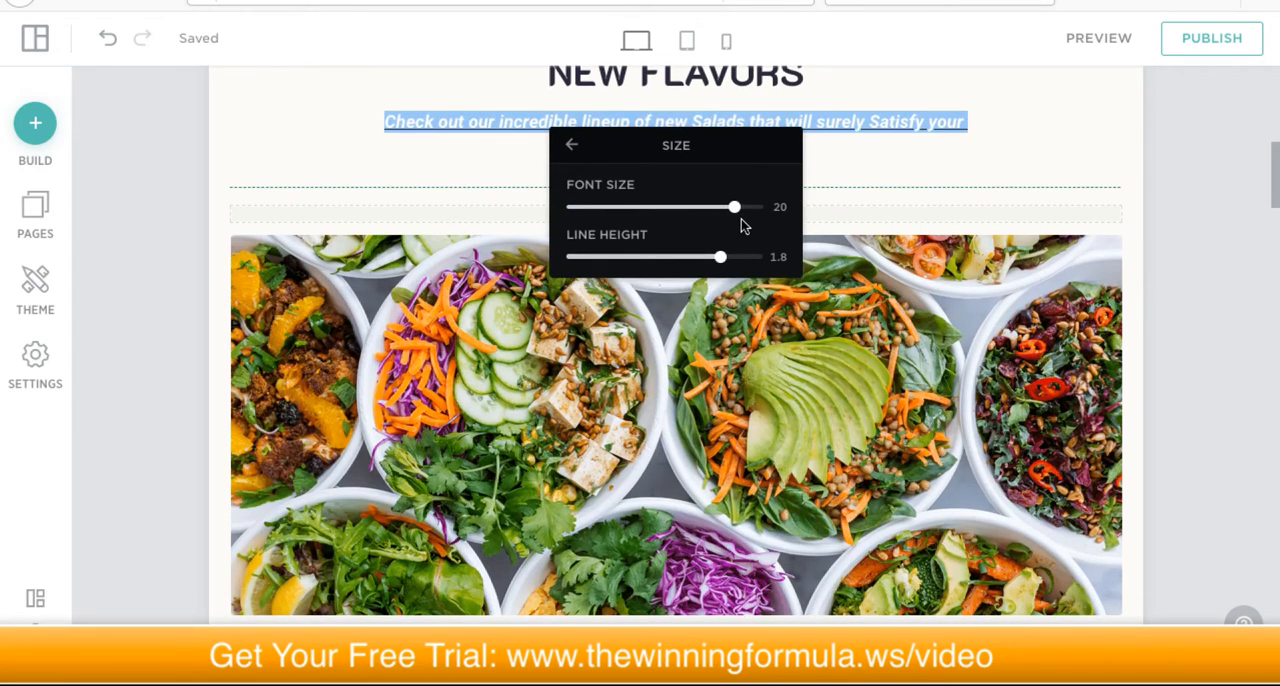
pyautogui.click(909, 148)
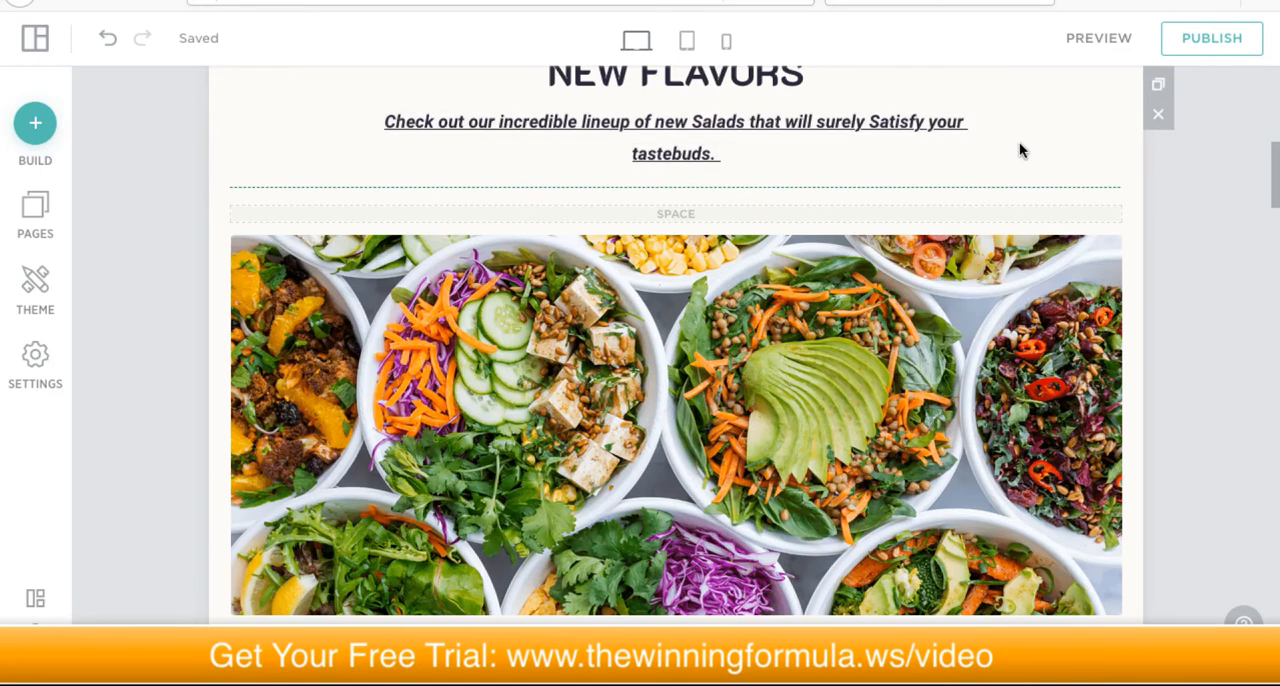
pyautogui.scroll(1, 1021, 152)
pyautogui.scroll(-2, 1021, 152)
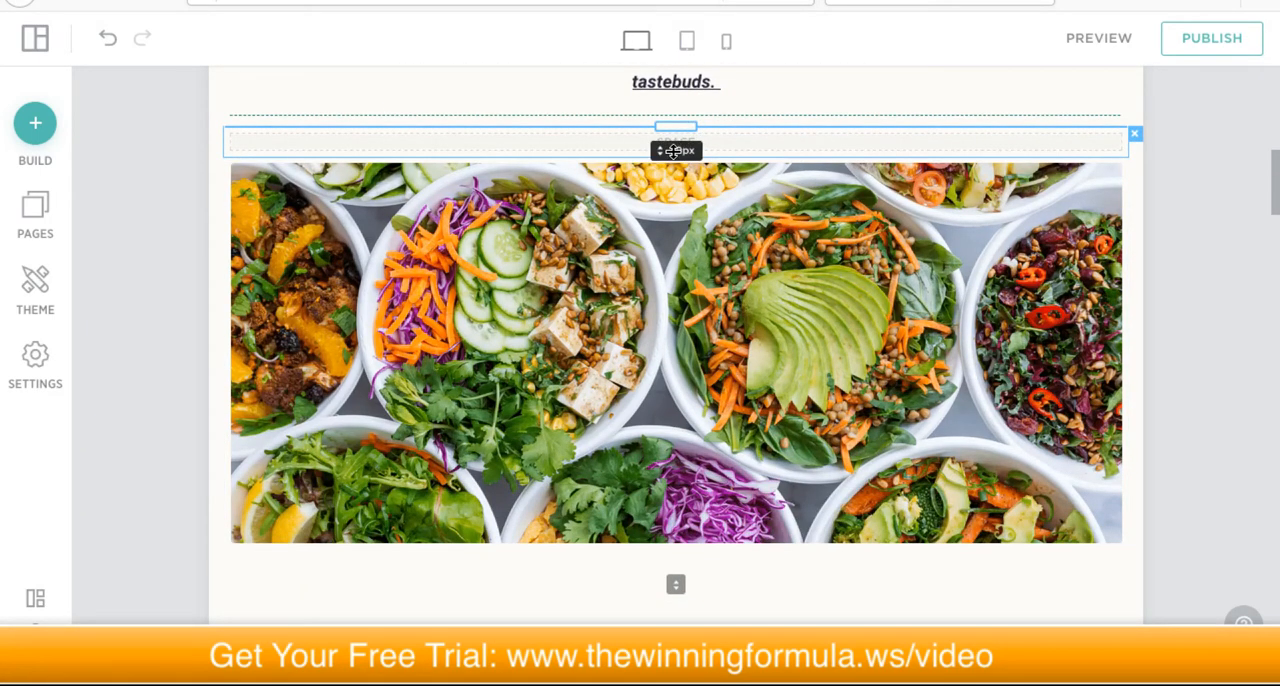
# Step: Slightly reduce the height of the space between the dotted divider and the salad bowls photo
pyautogui.moveTo(673, 157); pyautogui.dragTo(664, 130)
pyautogui.scroll(2, 889, 217)
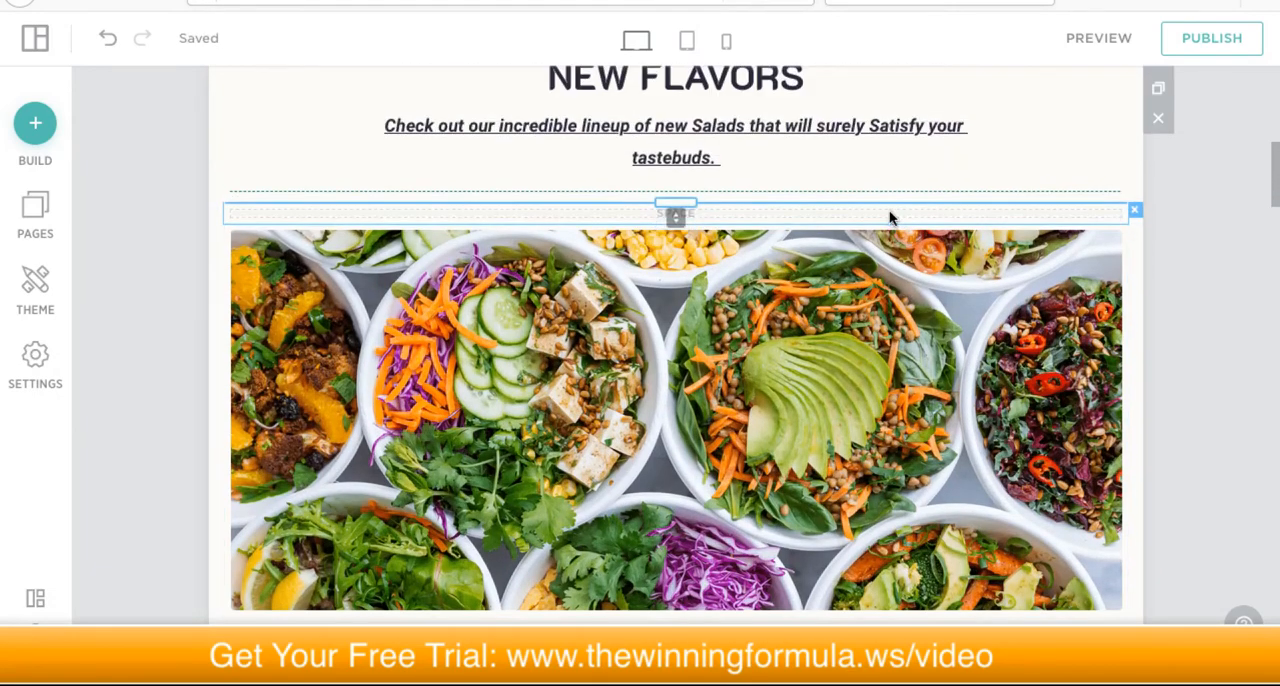
pyautogui.scroll(-4, 877, 237)
pyautogui.scroll(-1, 800, 260)
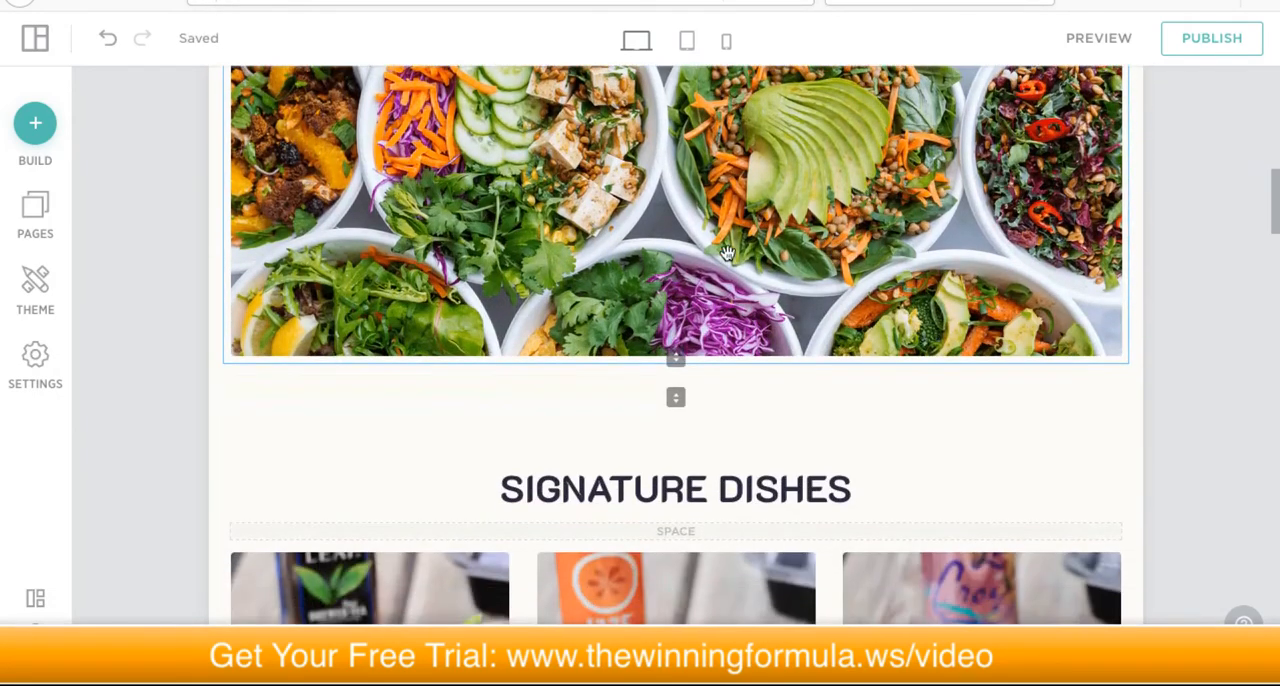
pyautogui.scroll(4, 811, 284)
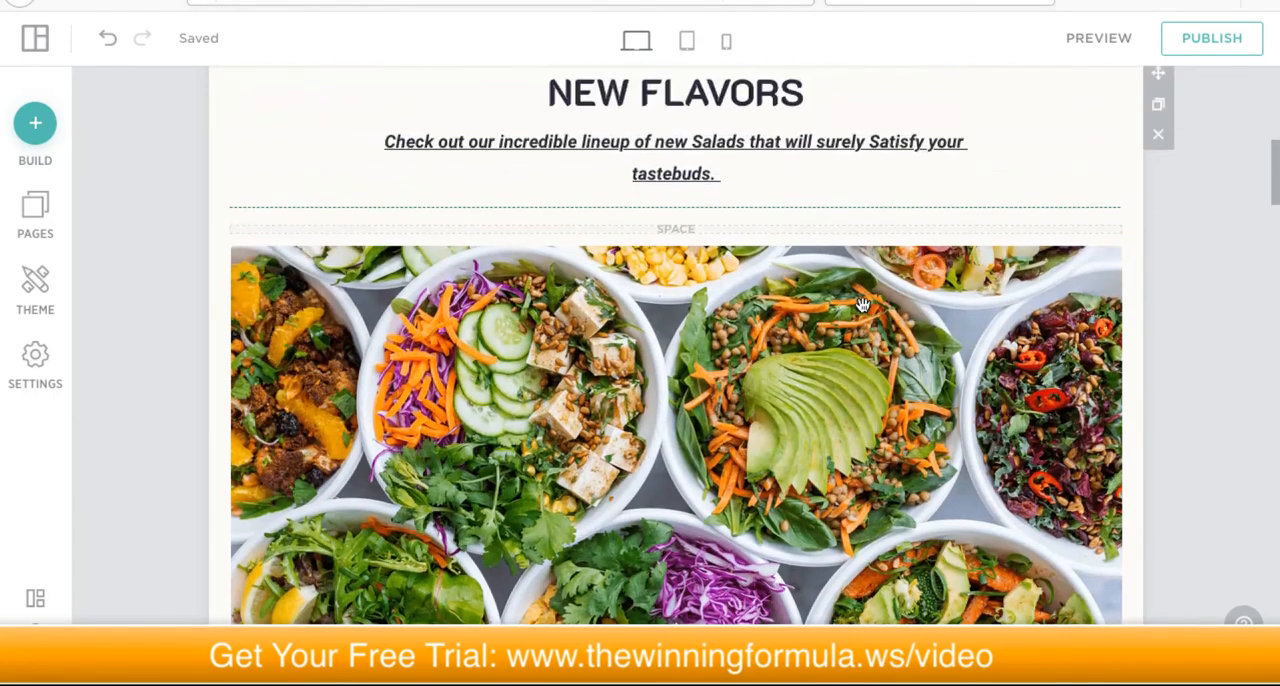
# Step: Replace the salad bowls photo with the free Restaurant category photo showing hands over plates of burgers and fries
pyautogui.scroll(-2, 808, 362)
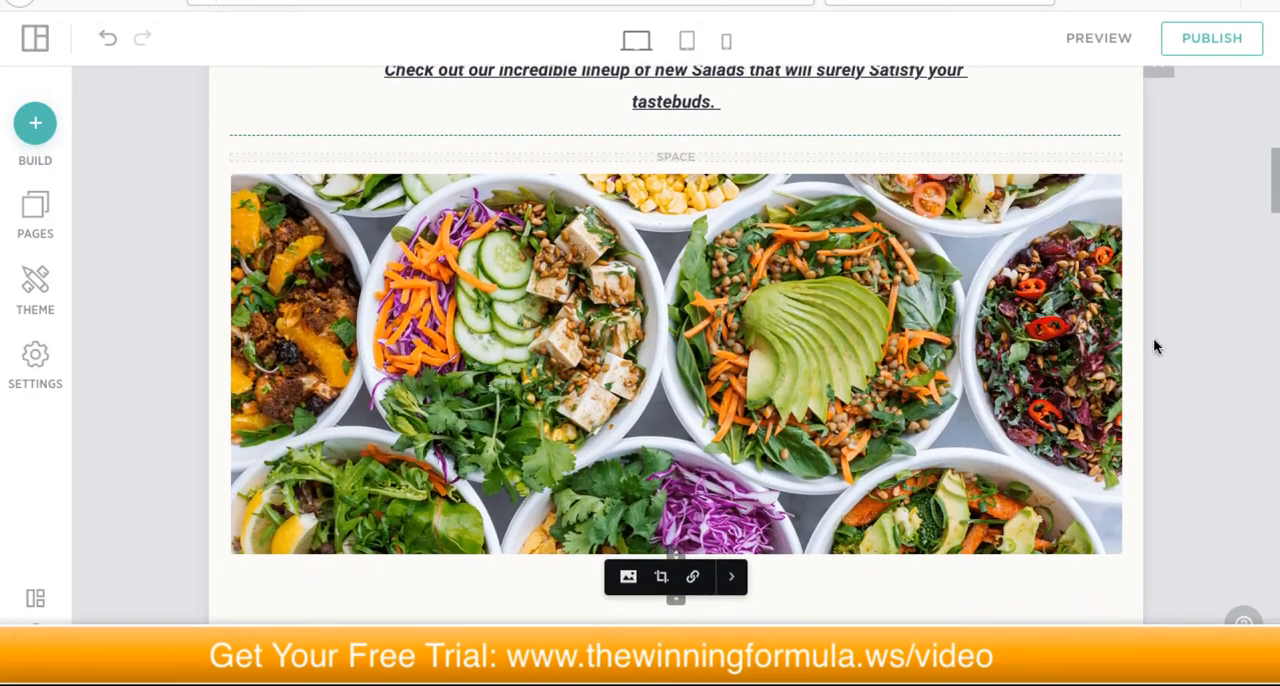
pyautogui.click(852, 356)
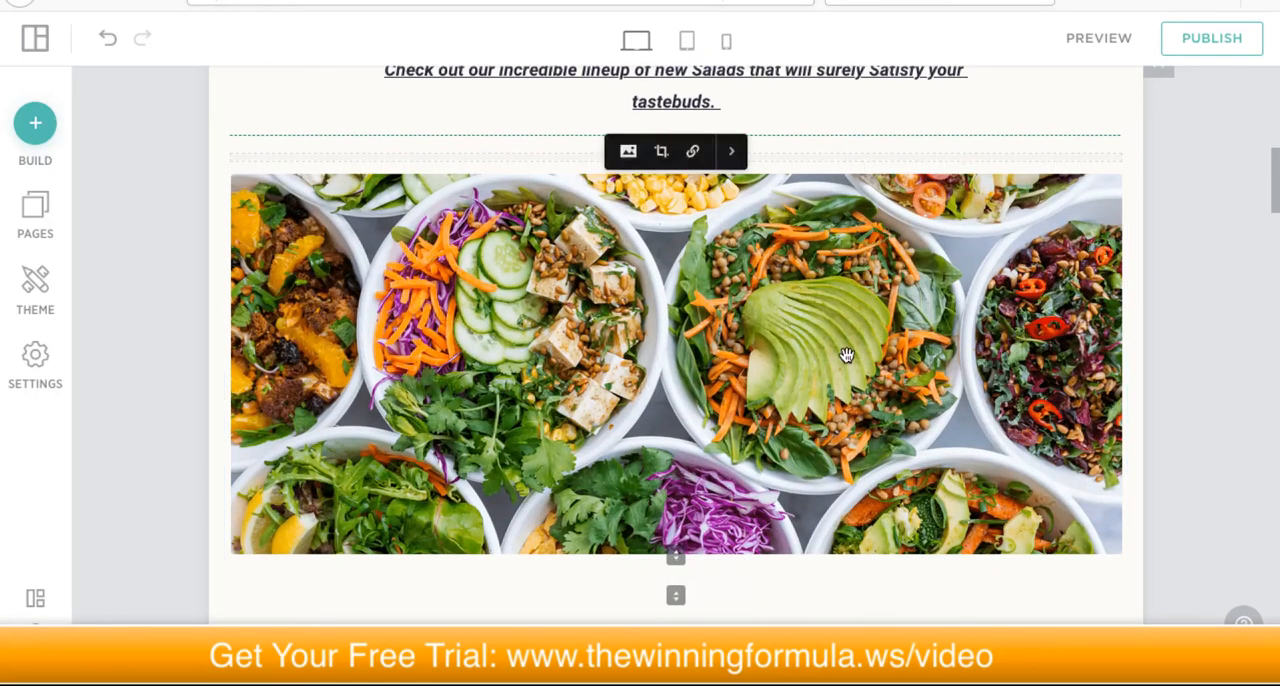
pyautogui.click(628, 152)
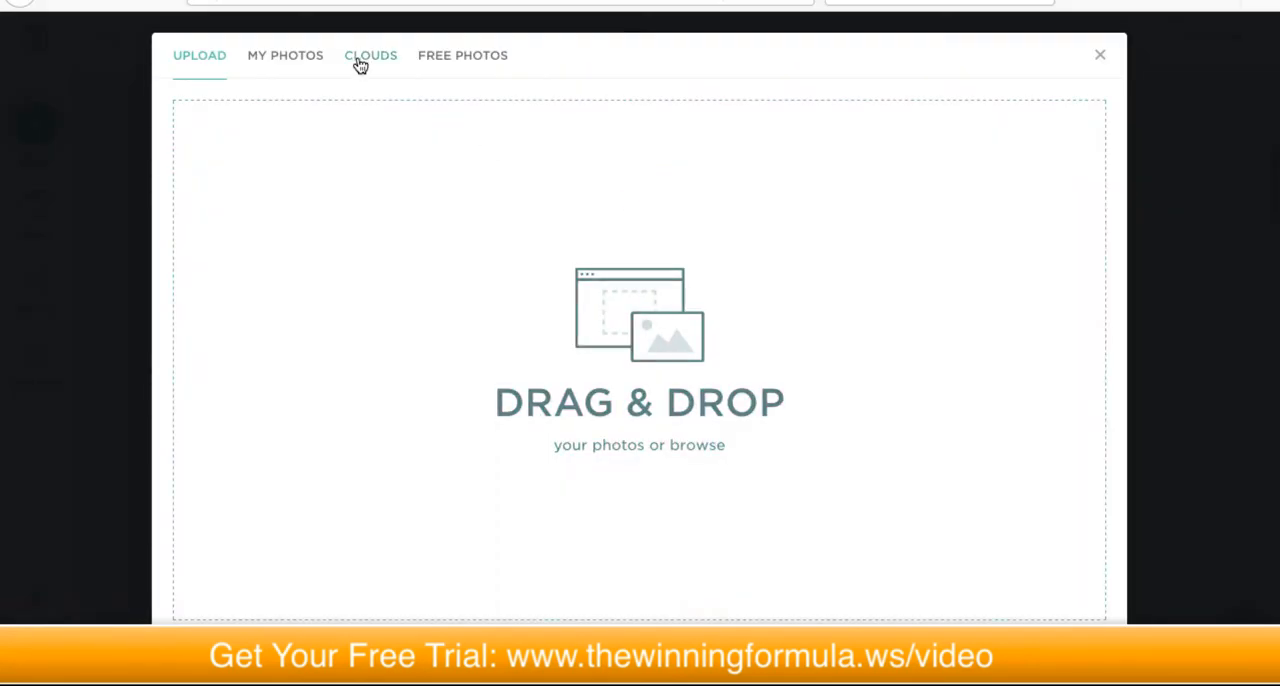
pyautogui.click(390, 58)
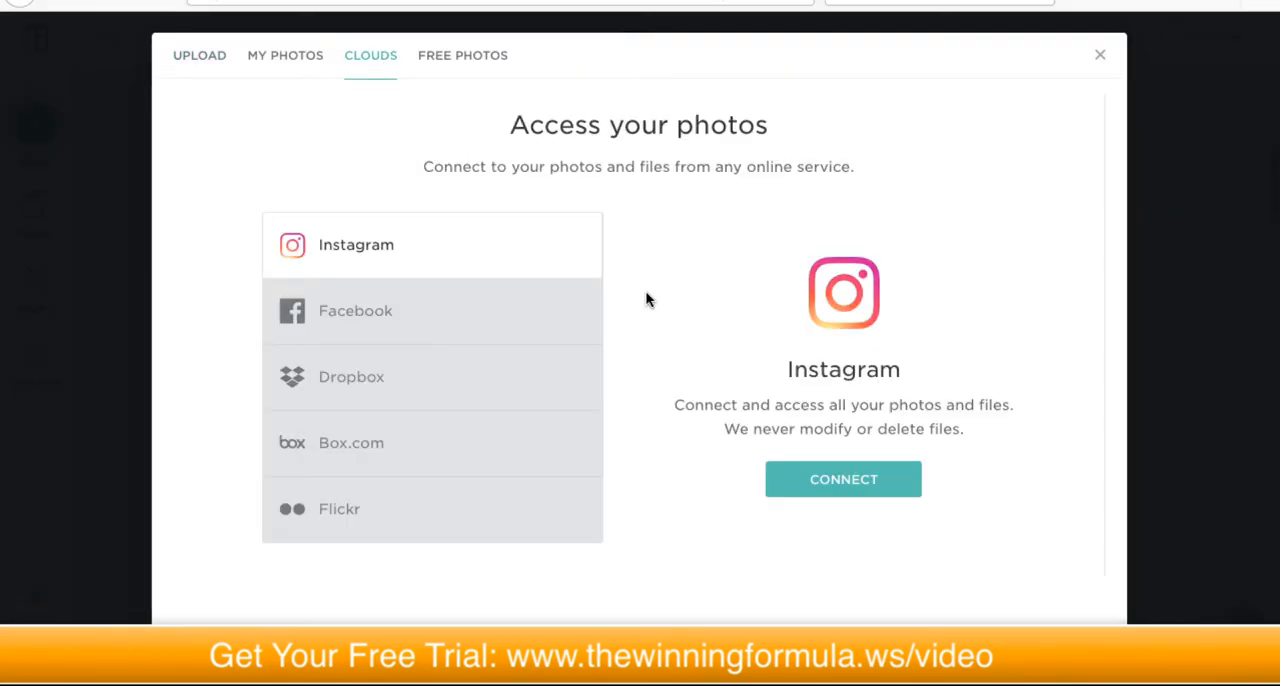
pyautogui.click(457, 55)
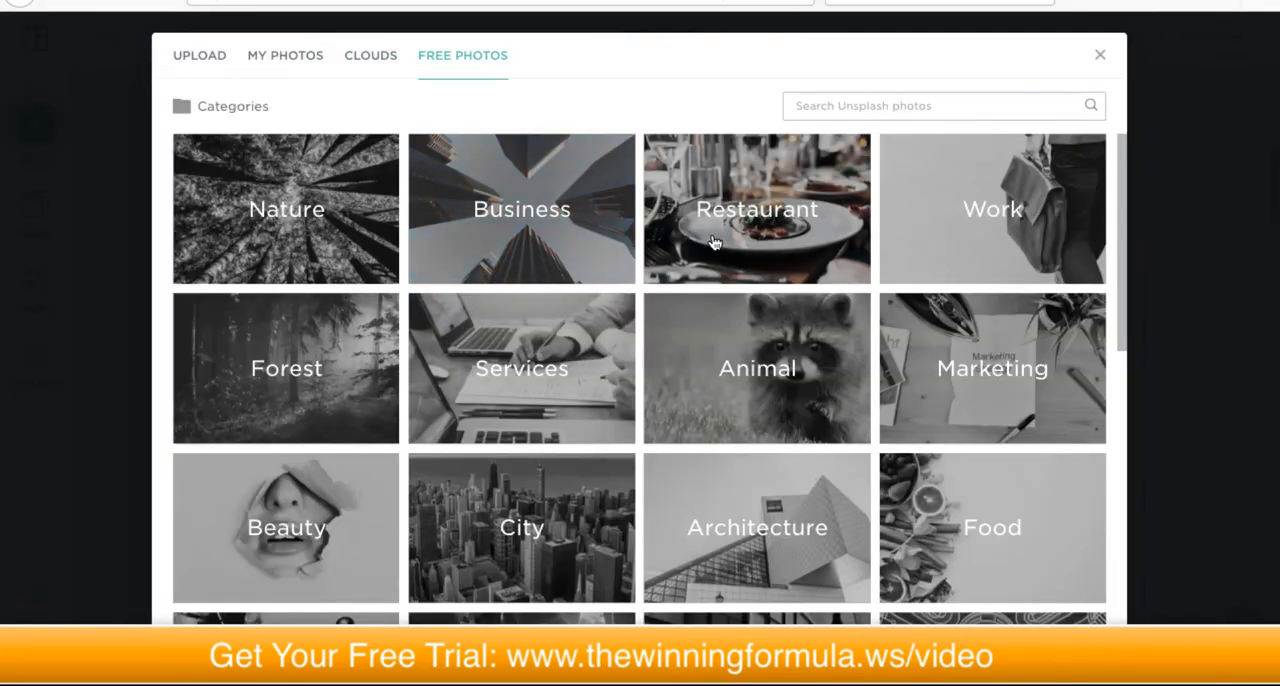
pyautogui.click(761, 221)
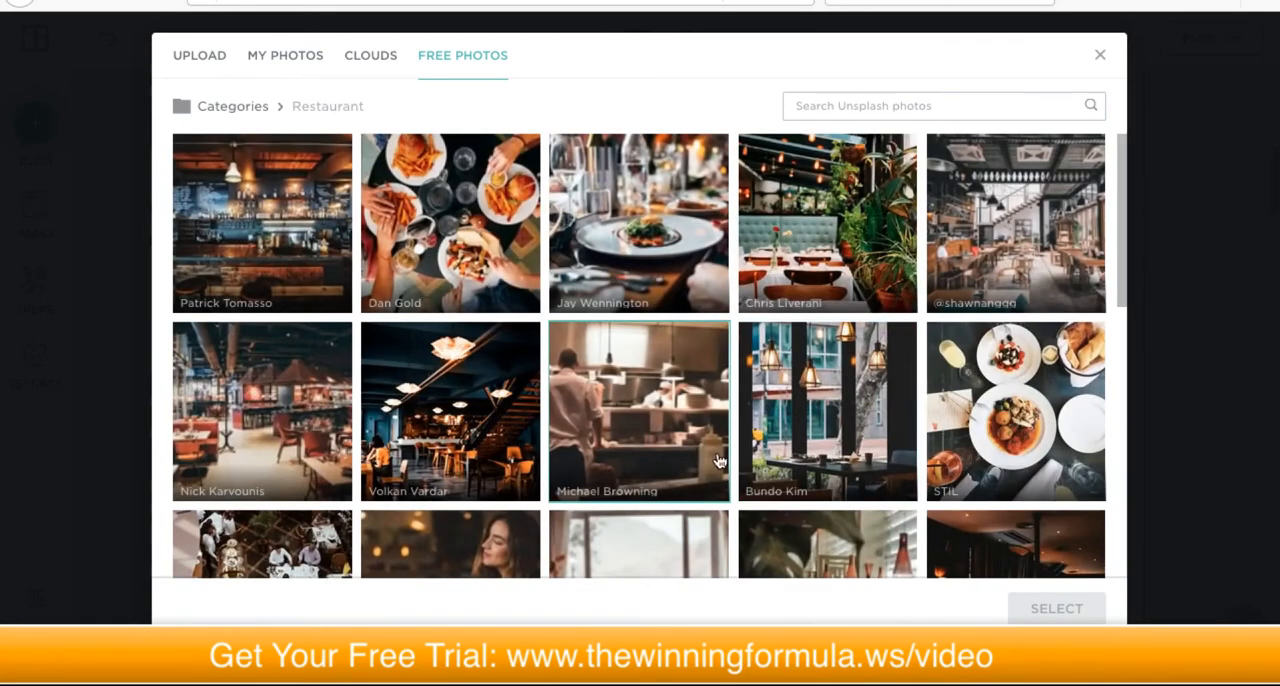
pyautogui.click(451, 243)
pyautogui.click(1033, 600)
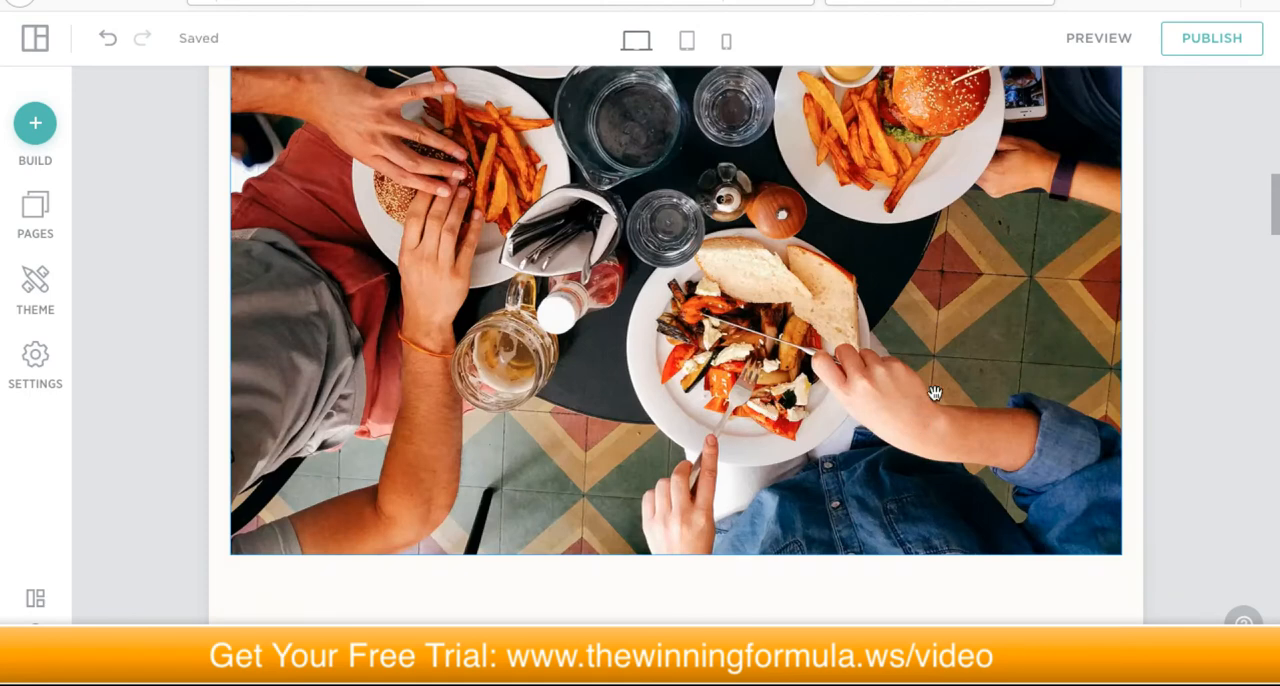
# Step: Check how the new burger photo fits between the New Flavors text and Signature Dishes, and apply its 1:1 crop
pyautogui.scroll(5, 1248, 300)
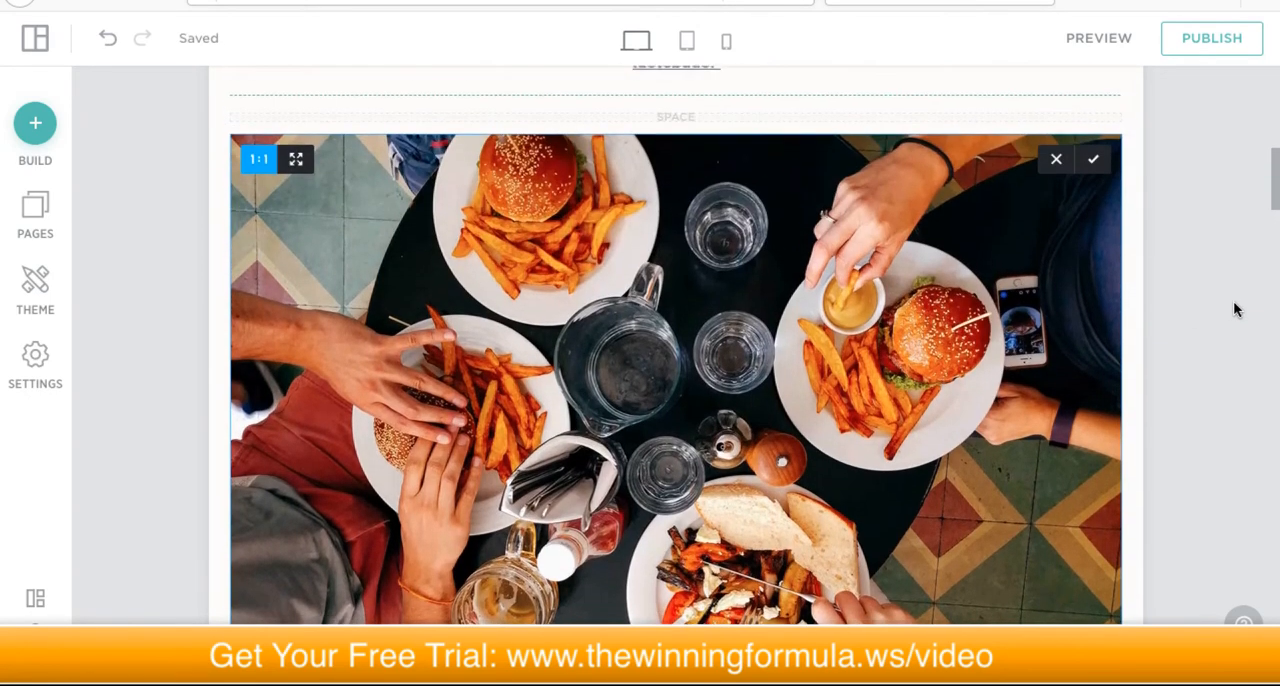
pyautogui.scroll(2, 1234, 304)
pyautogui.scroll(-3, 1235, 305)
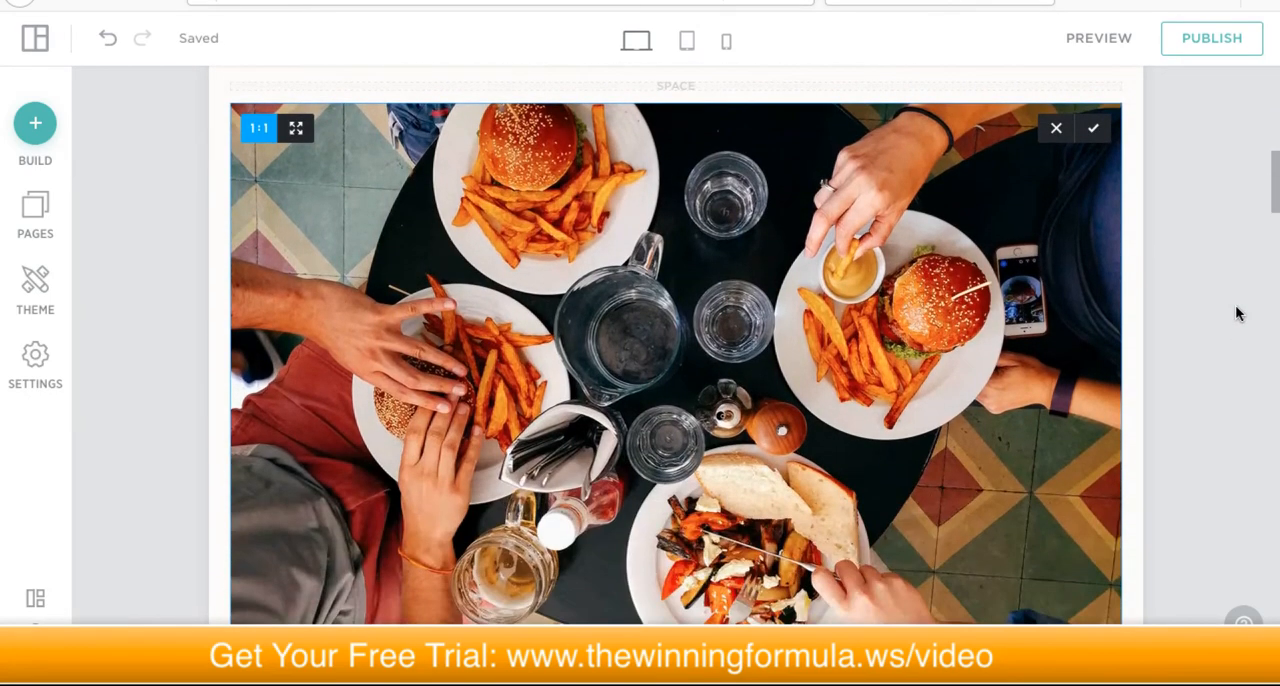
pyautogui.scroll(-1, 1236, 310)
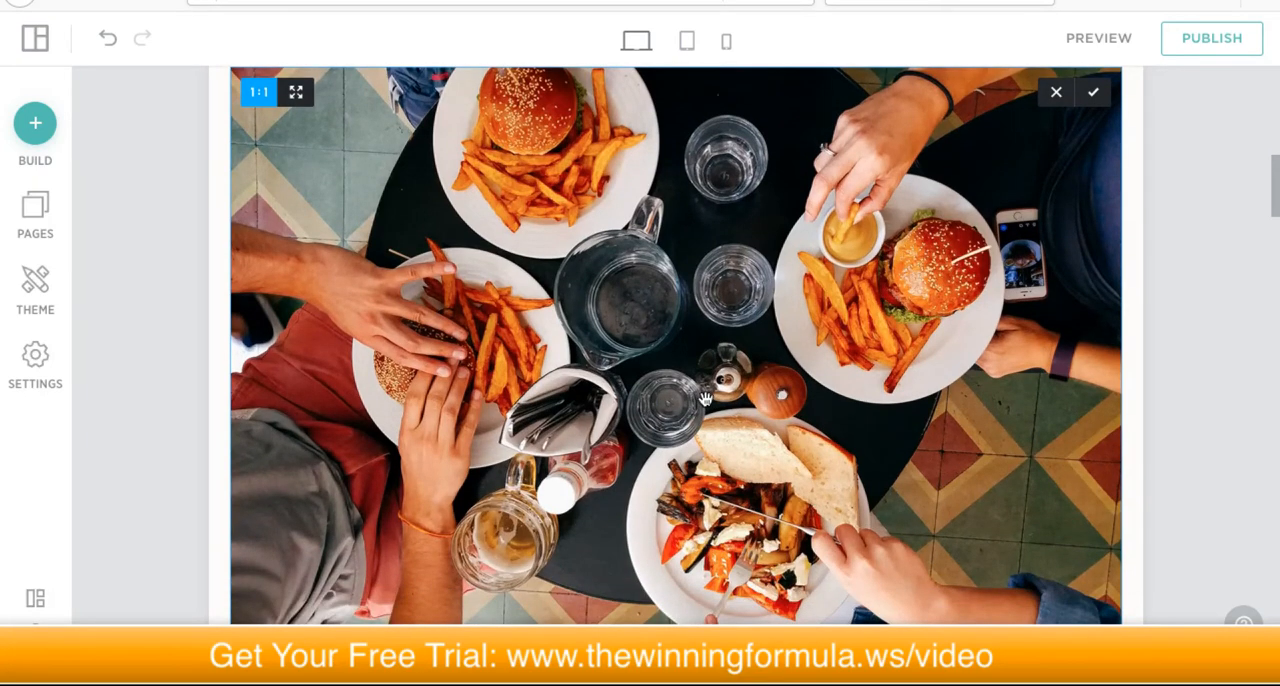
pyautogui.scroll(-5, 705, 398)
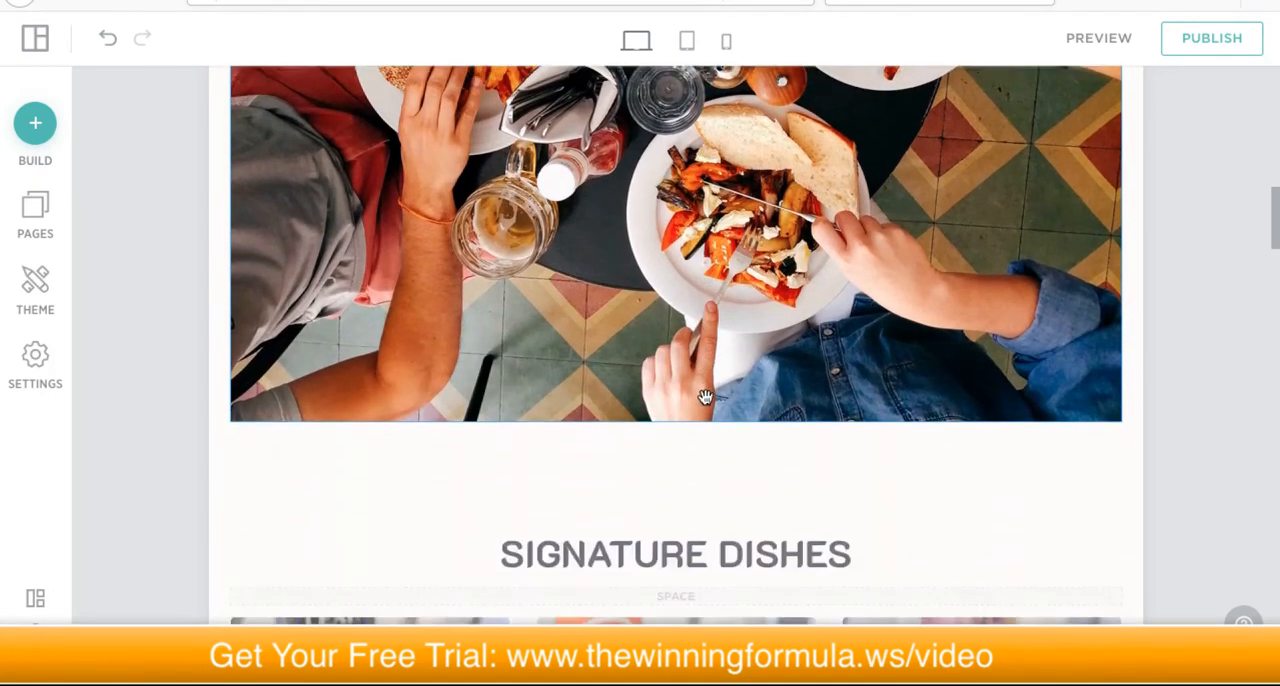
pyautogui.scroll(4, 705, 398)
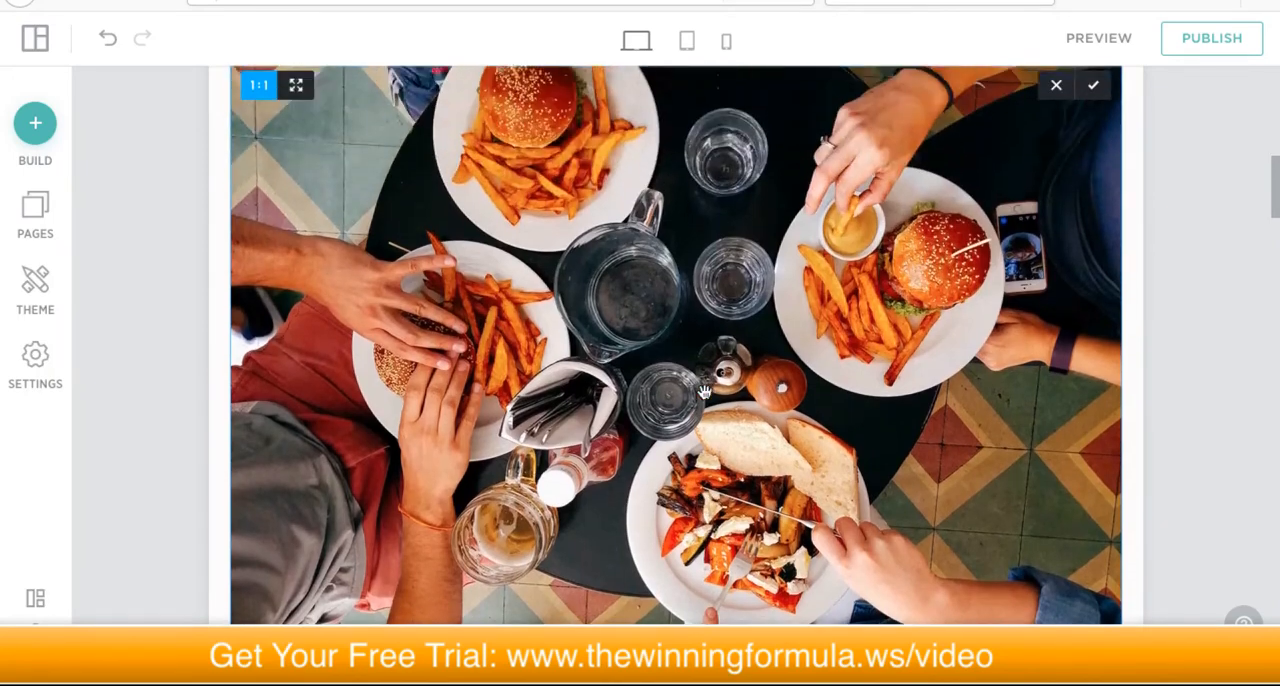
pyautogui.scroll(-2, 705, 388)
pyautogui.scroll(5, 721, 372)
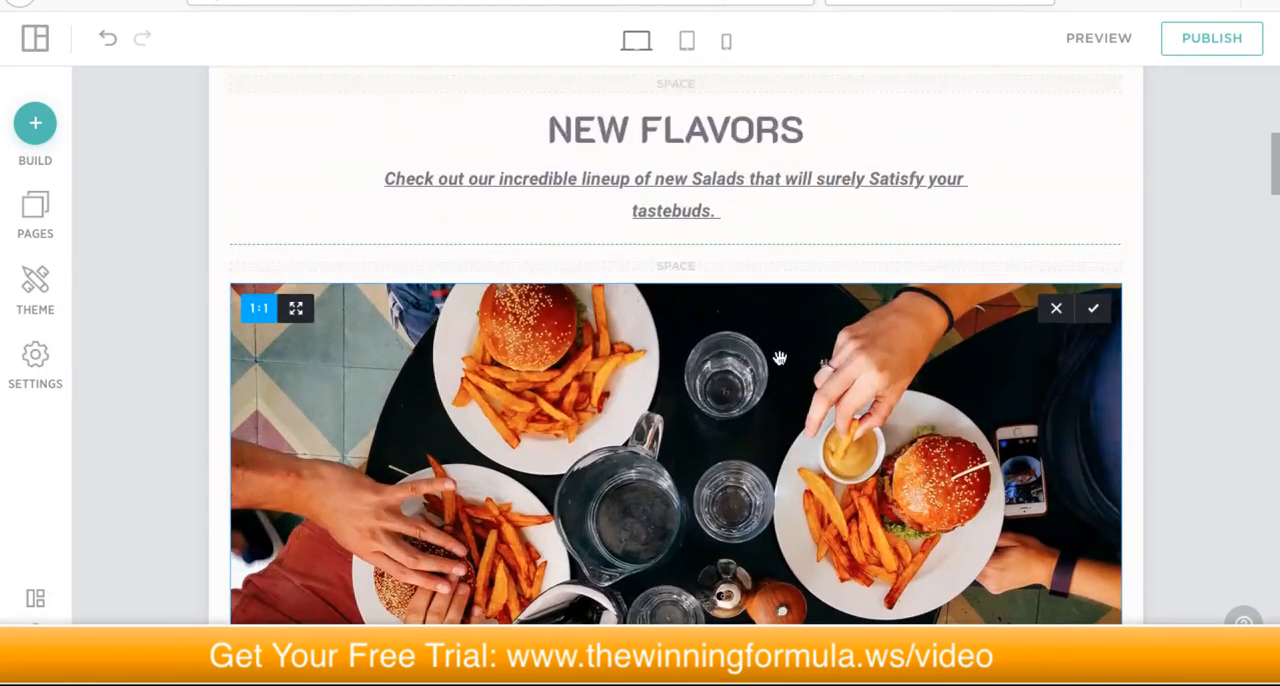
pyautogui.click(1097, 311)
pyautogui.scroll(-3, 707, 372)
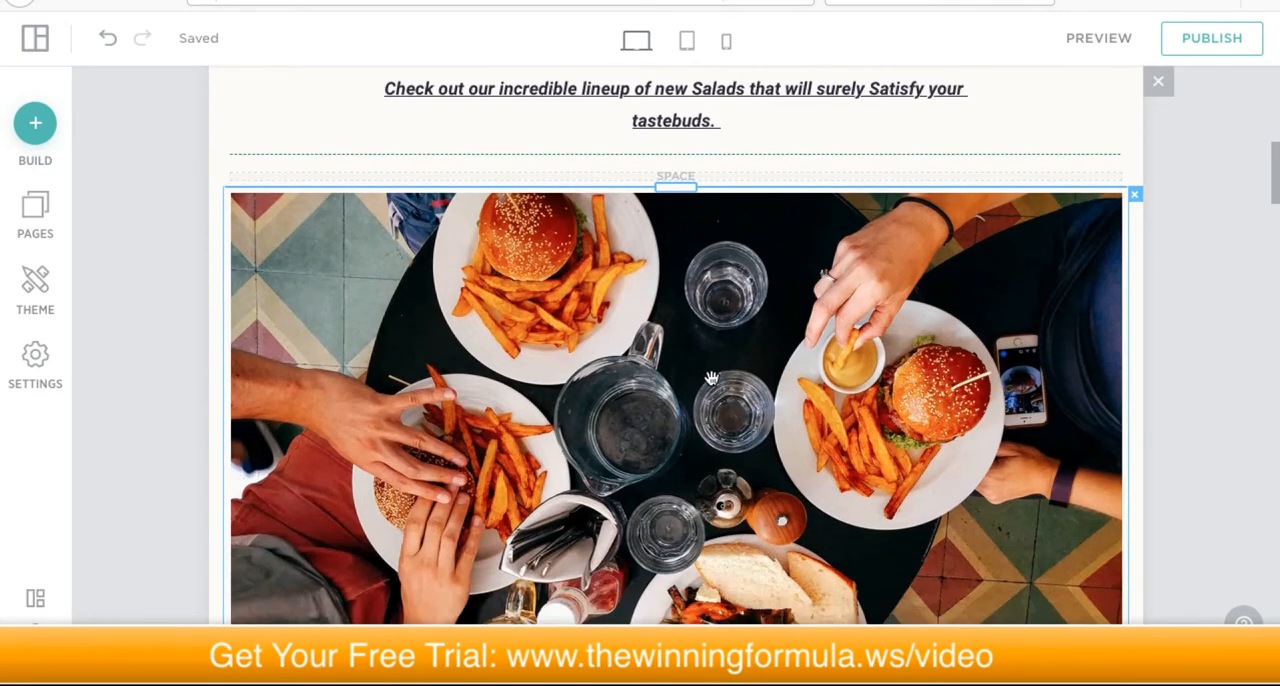
# Step: Replace the burger photo under New Flavors with the salad bowls photo from the site's own photos
pyautogui.scroll(2, 716, 347)
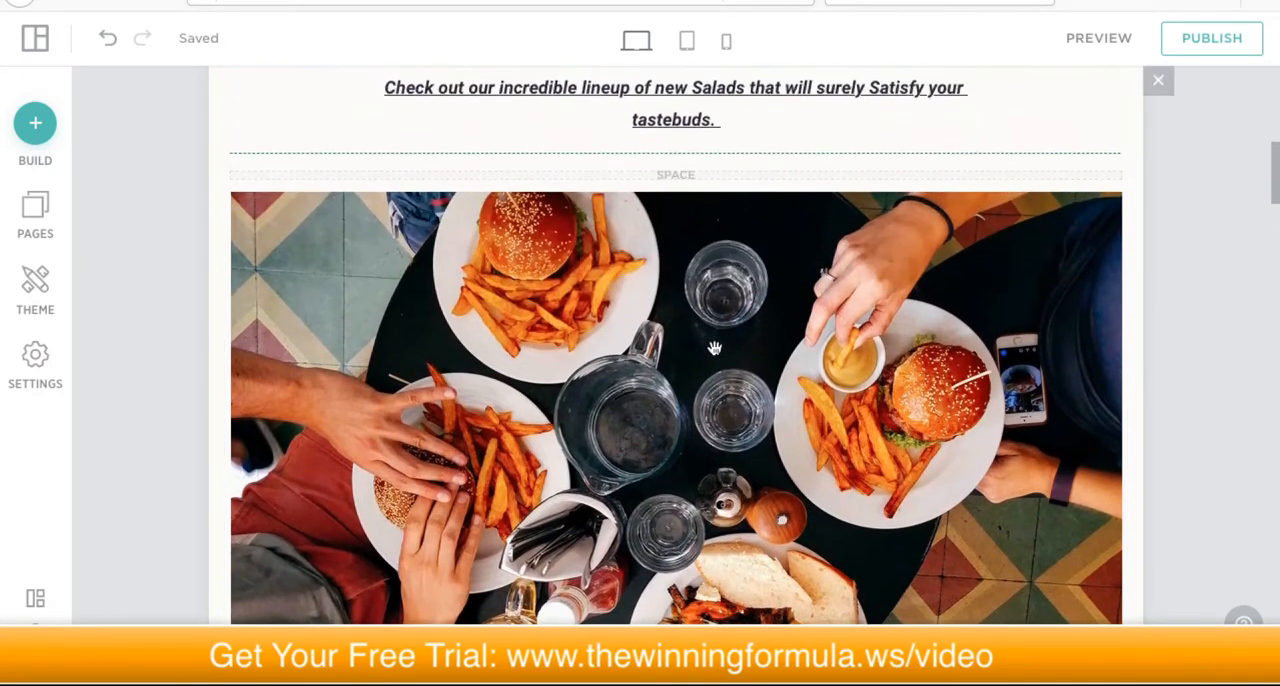
pyautogui.scroll(-4, 717, 352)
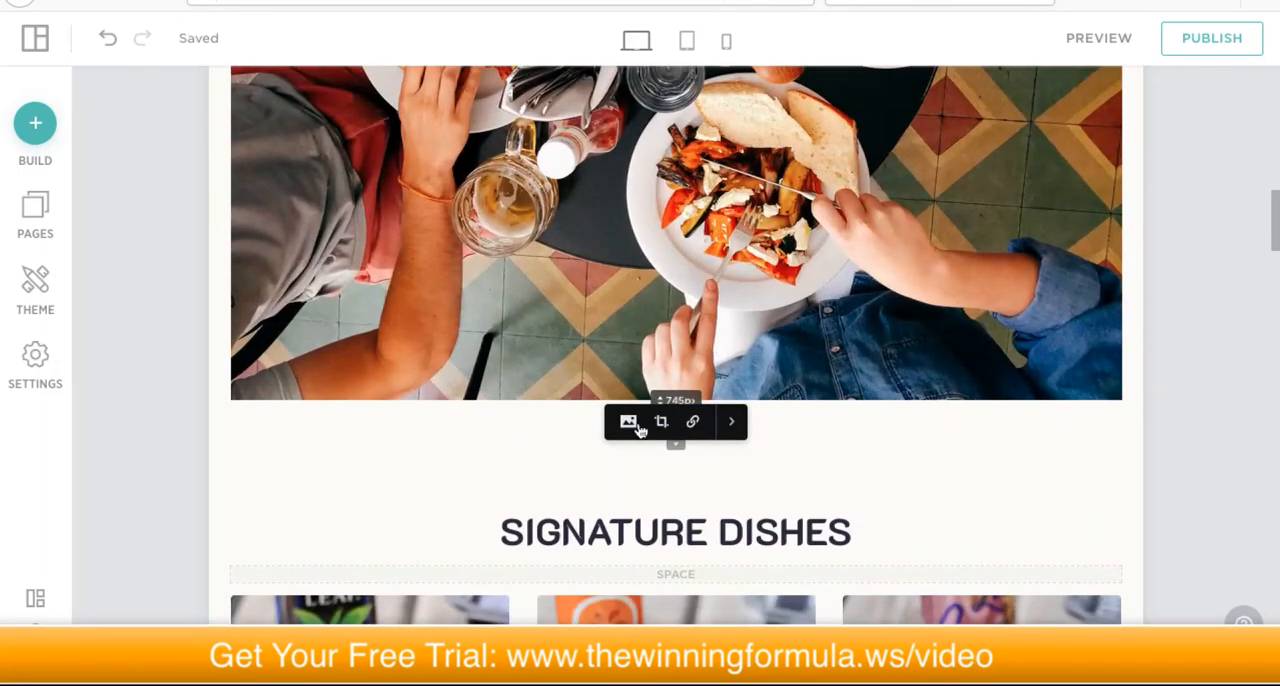
pyautogui.click(628, 423)
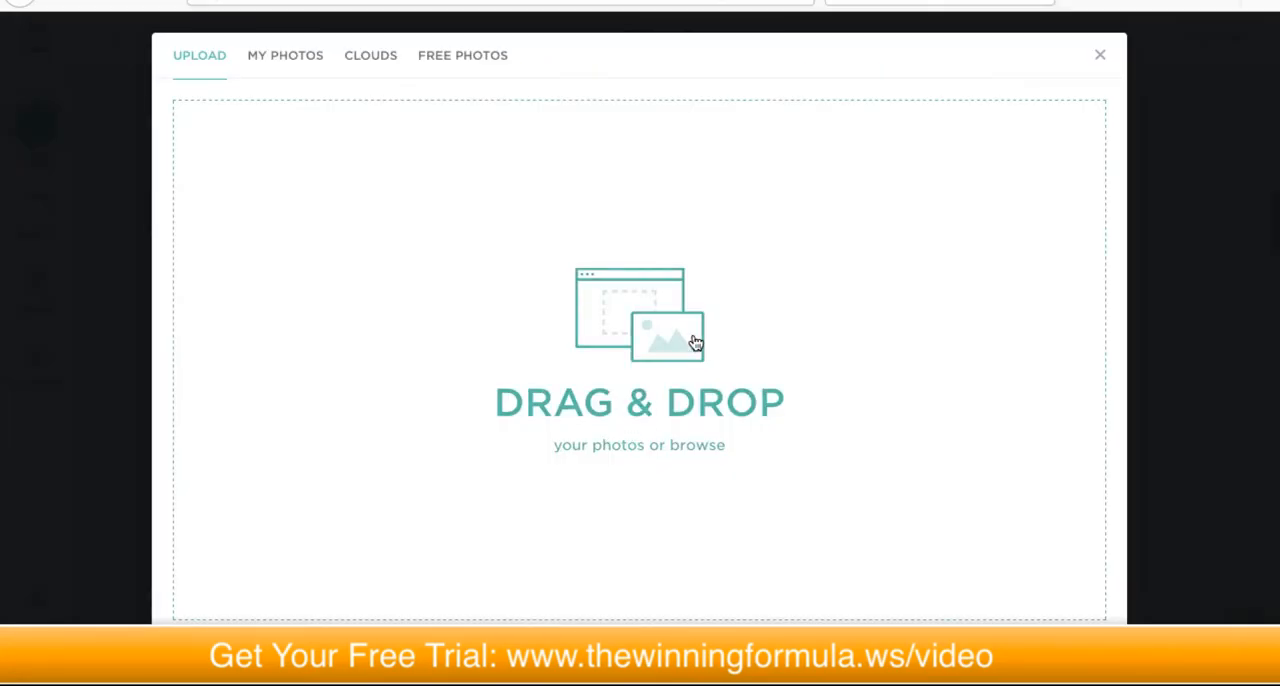
pyautogui.click(276, 60)
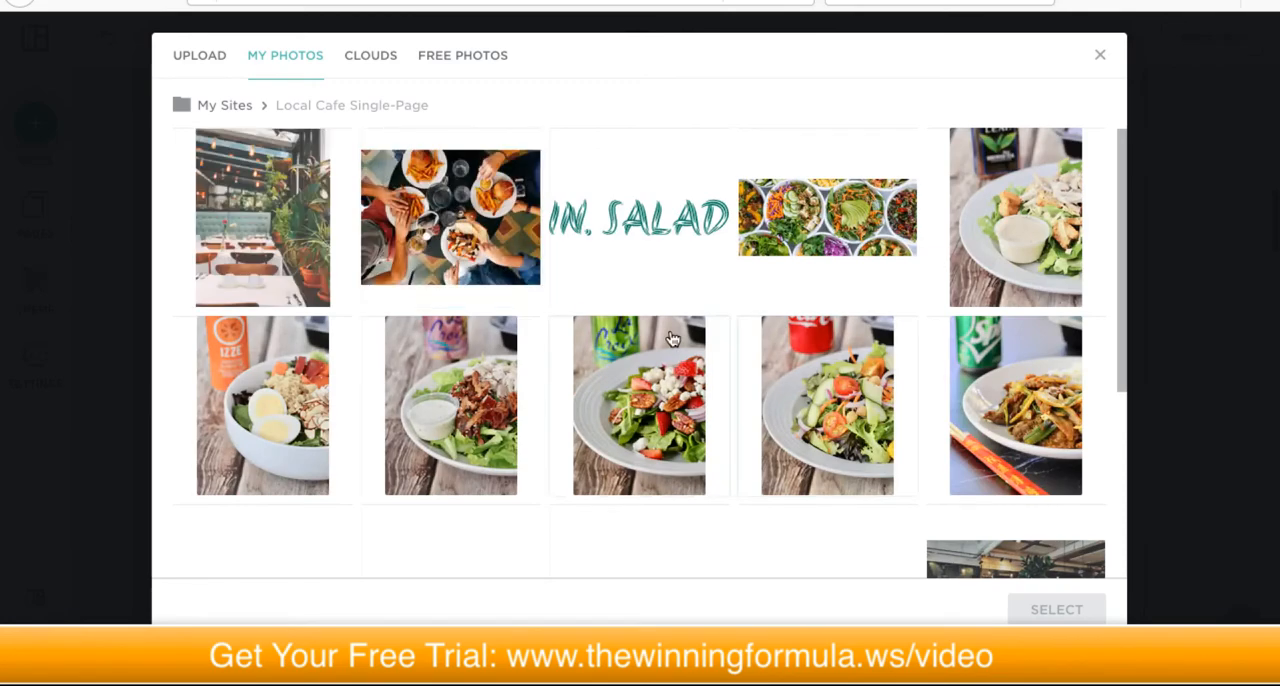
pyautogui.click(818, 222)
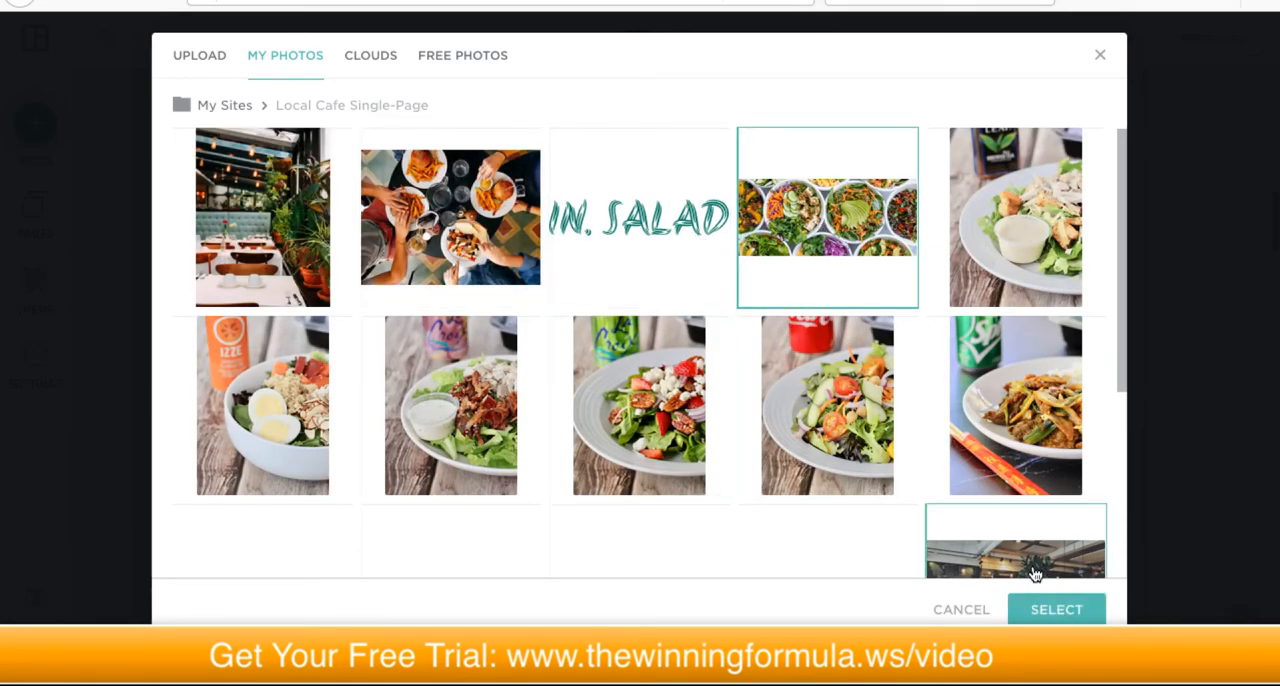
pyautogui.click(1046, 609)
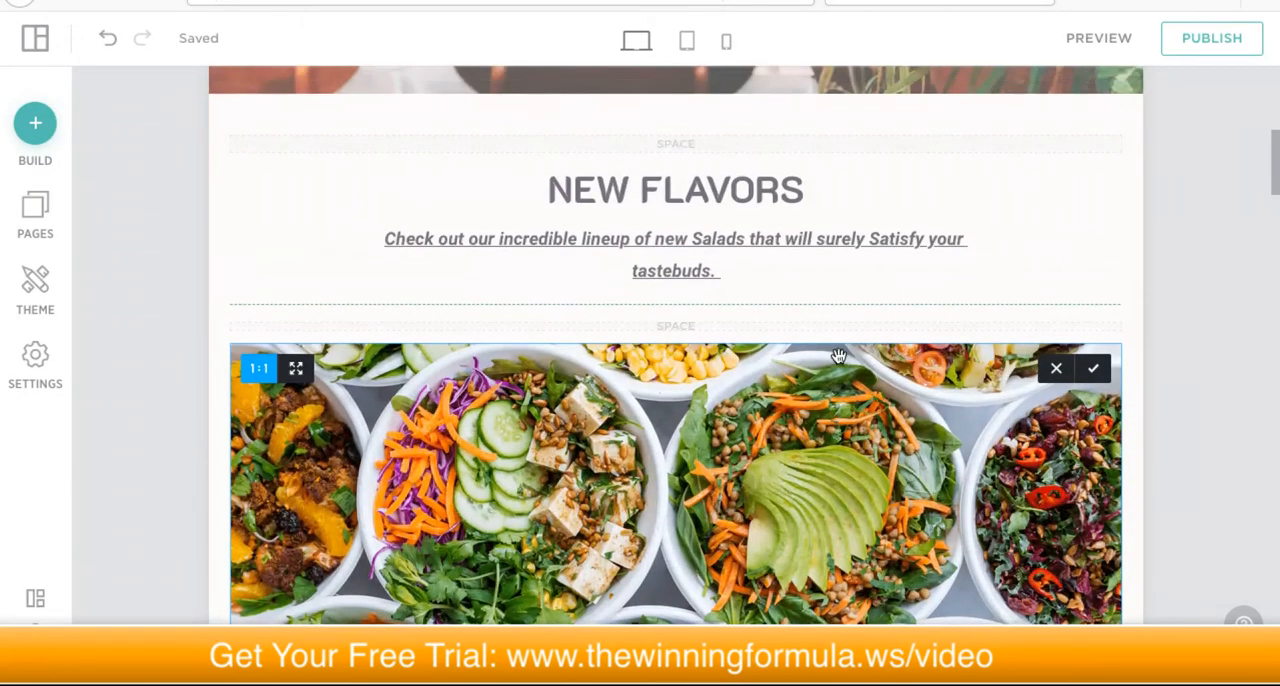
# Step: Look through the first row of dish cards in the Signature Dishes section
pyautogui.scroll(-5, 830, 365)
pyautogui.scroll(-3, 824, 366)
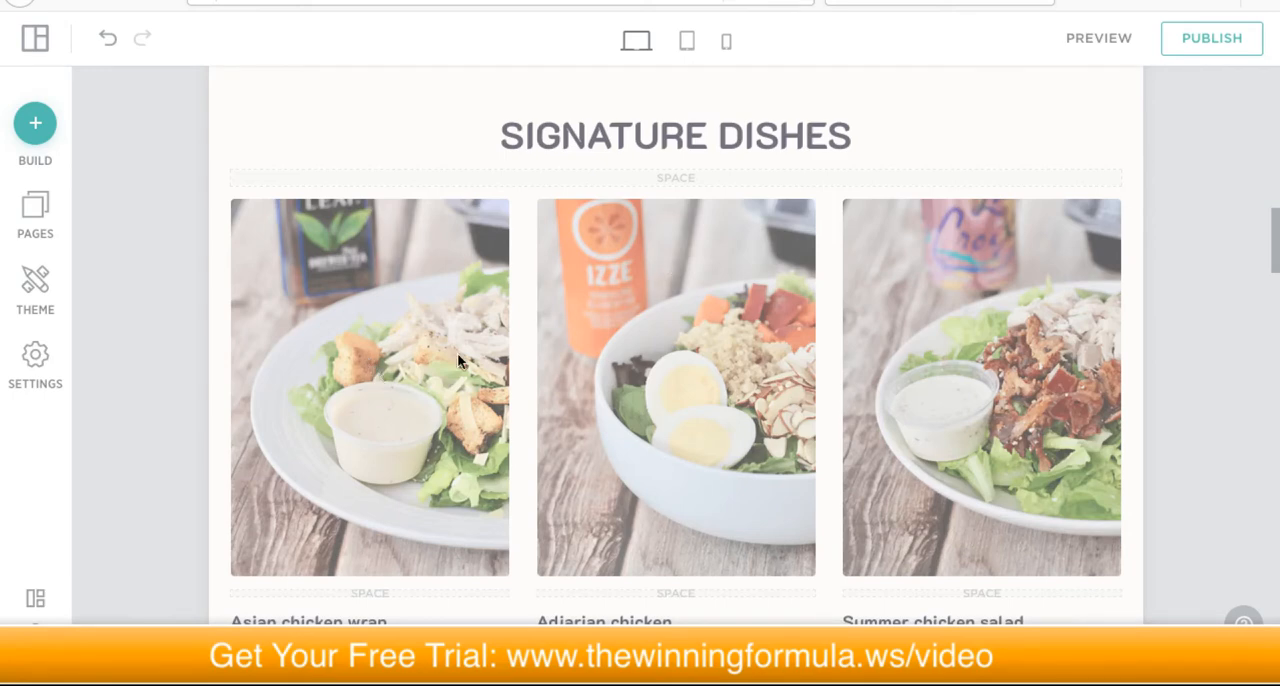
pyautogui.scroll(-2, 735, 297)
pyautogui.scroll(-2, 735, 303)
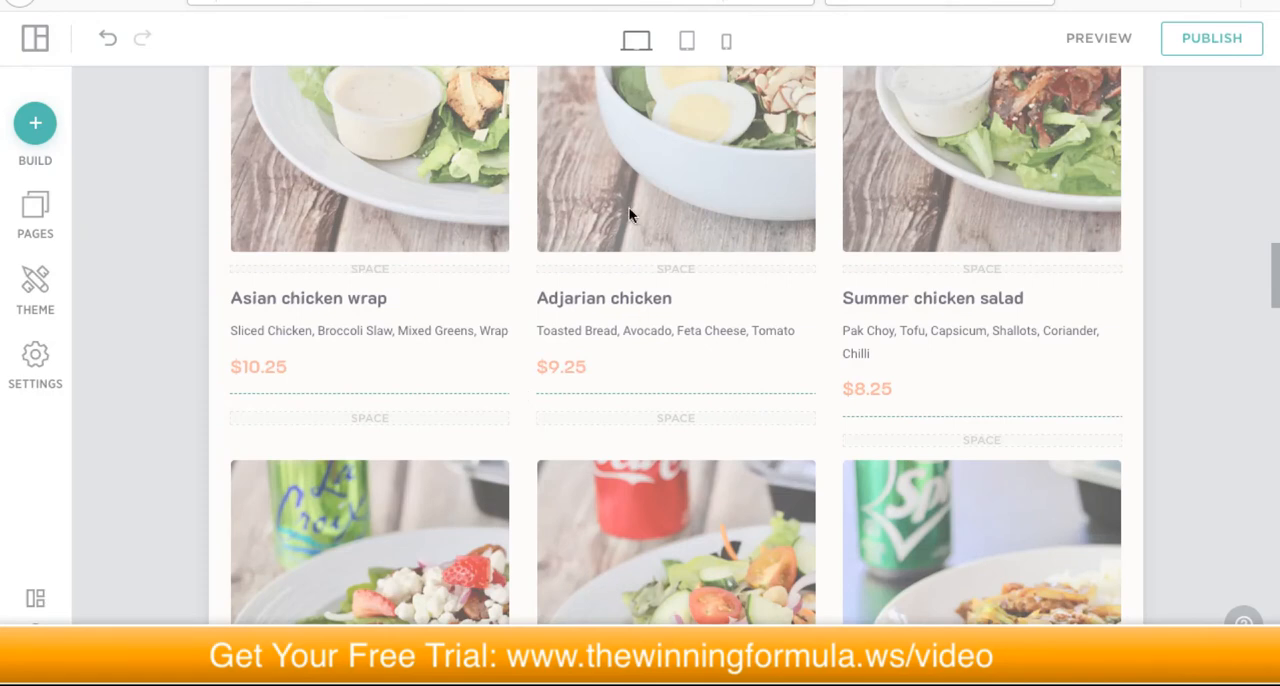
pyautogui.scroll(-3, 757, 340)
pyautogui.scroll(5, 757, 340)
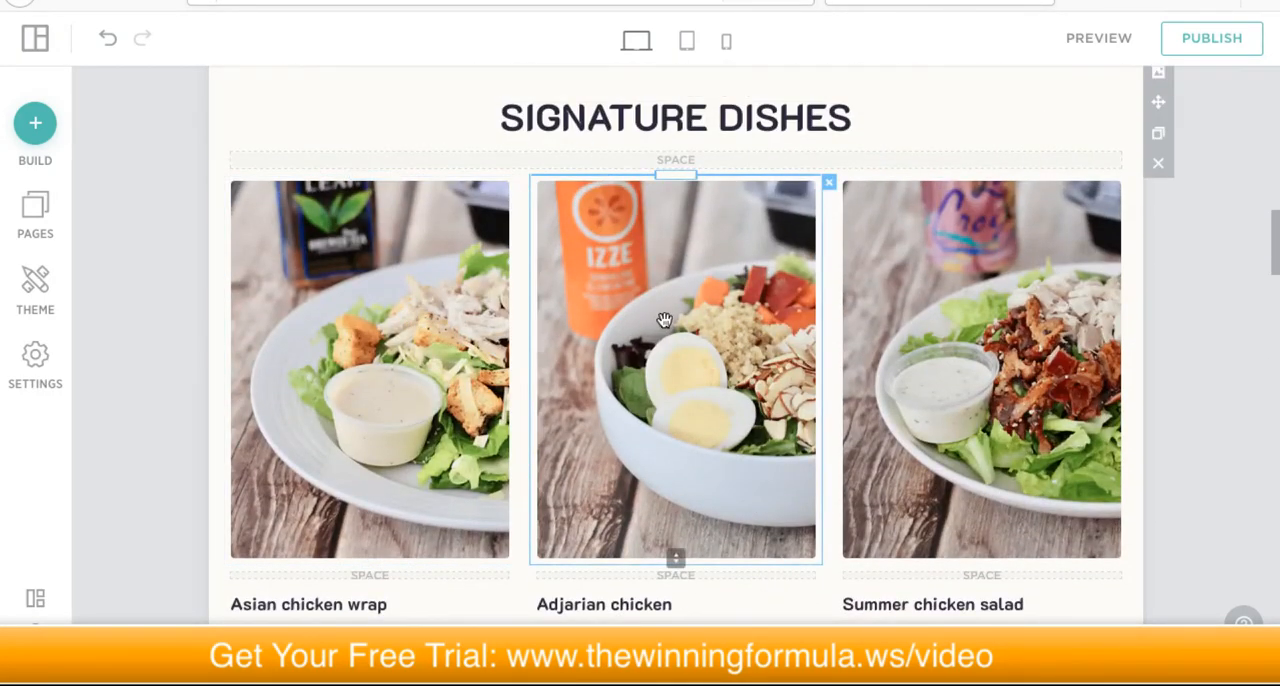
pyautogui.scroll(-1, 687, 443)
# Step: Highlight the ingredients and price text on the Adjarian chicken card to check what can be edited, leaving the text as is
pyautogui.click(596, 496)
pyautogui.doubleClick(596, 496)
pyautogui.click(596, 494)
pyautogui.click(628, 526)
pyautogui.tripleClick(628, 526)
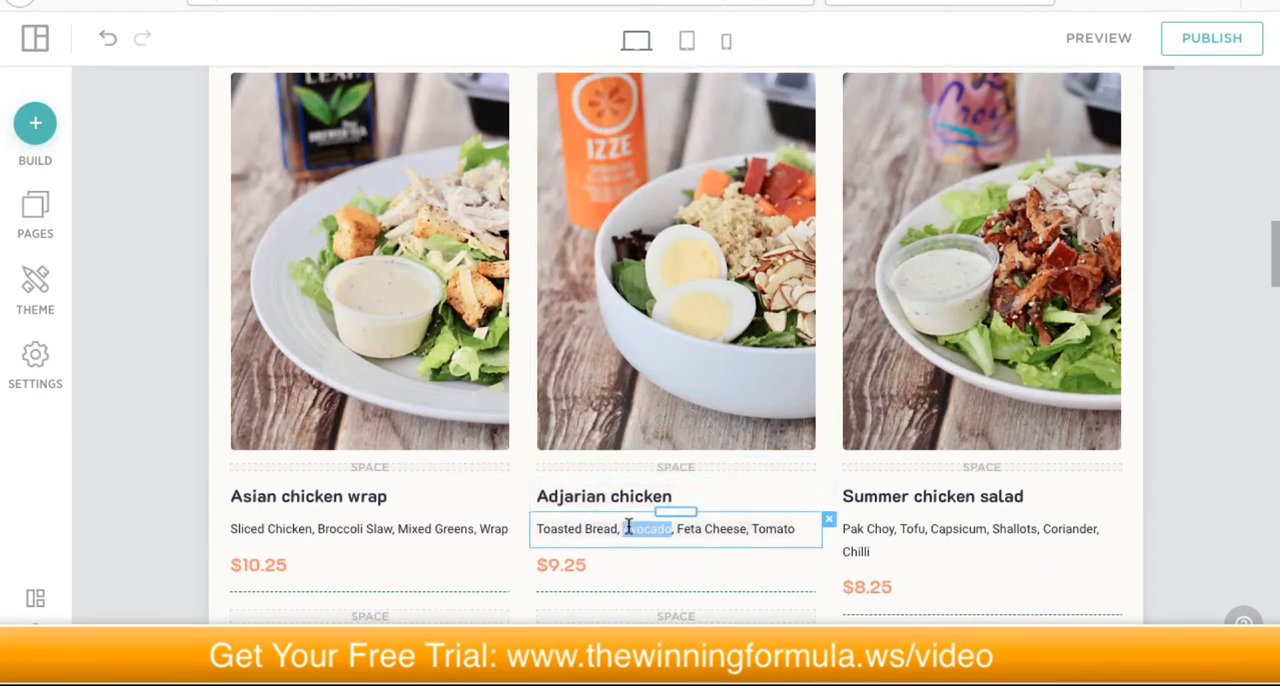
pyautogui.scroll(-1, 620, 531)
pyautogui.click(571, 524)
pyautogui.doubleClick(606, 534)
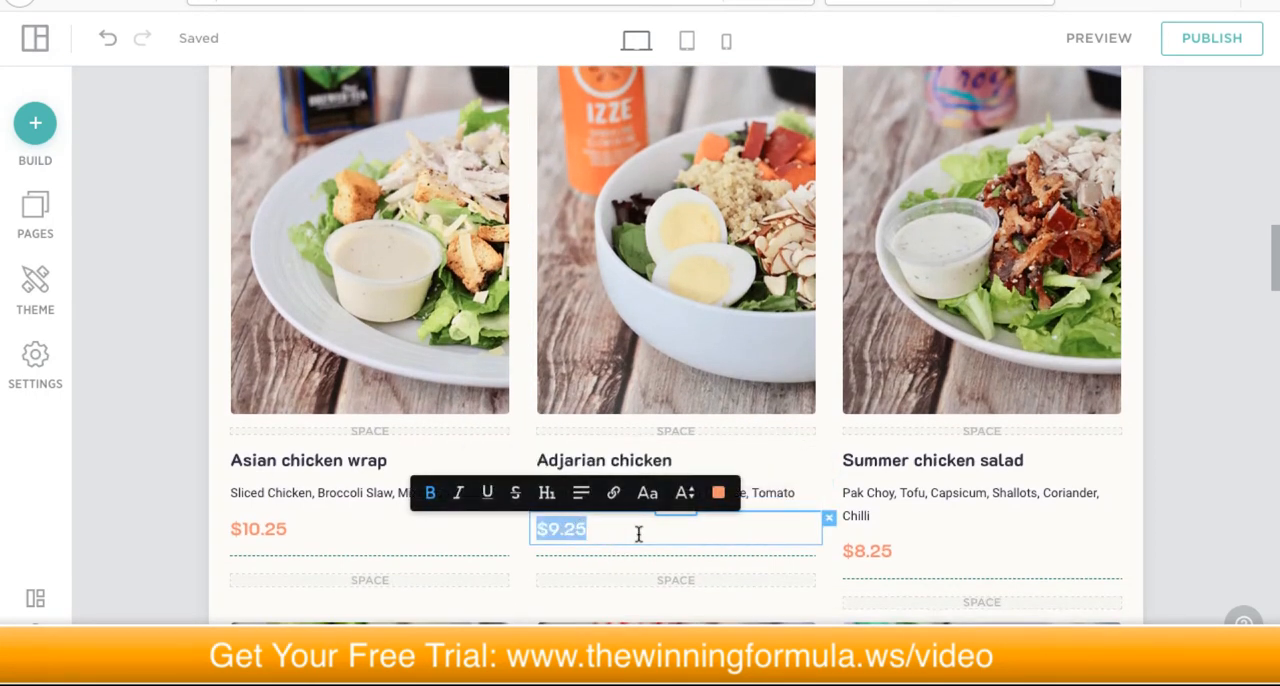
pyautogui.click(1220, 426)
# Step: Review the second row of dishes and the From Our Menu section, highlighting the Thait tom kha soup name under Lunch
pyautogui.scroll(-5, 1220, 423)
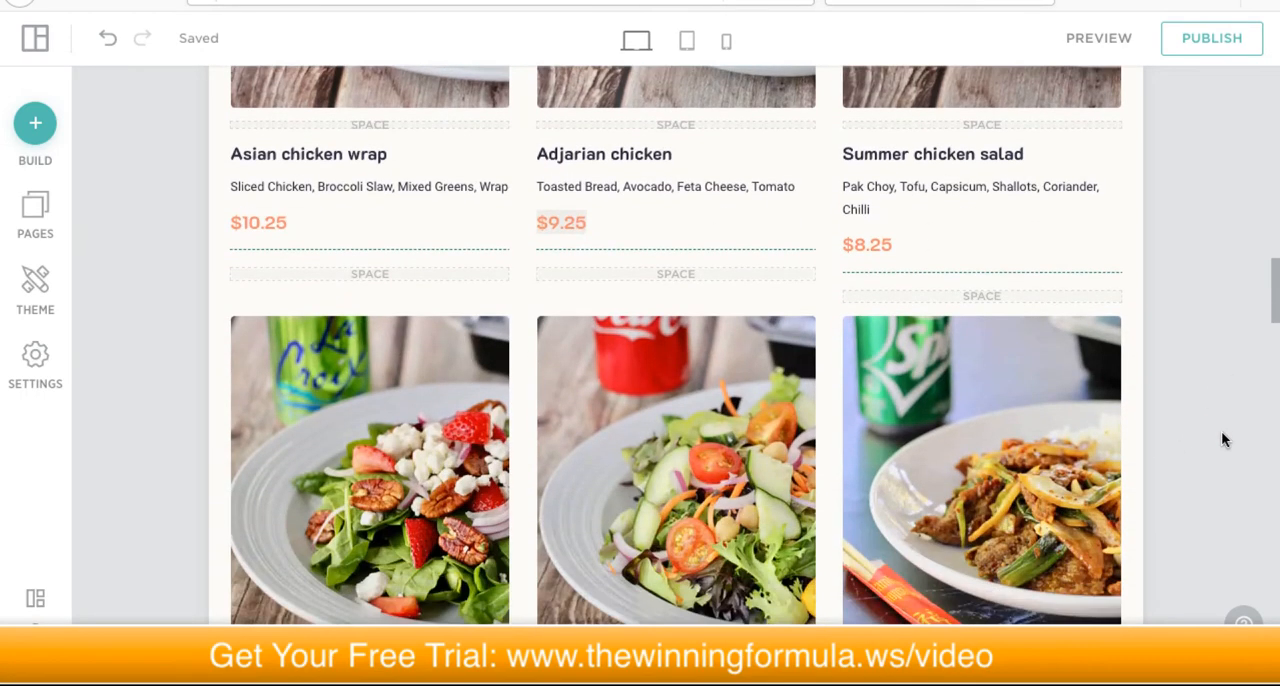
pyautogui.scroll(-2, 1221, 439)
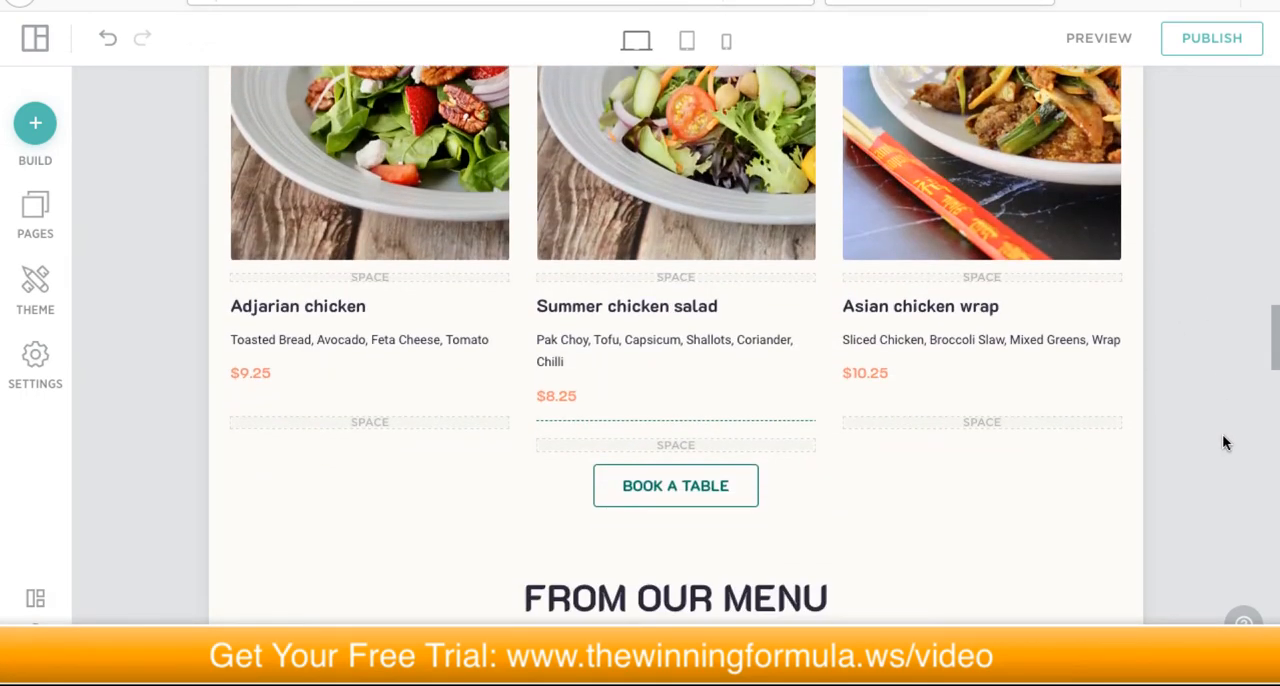
pyautogui.scroll(4, 1222, 434)
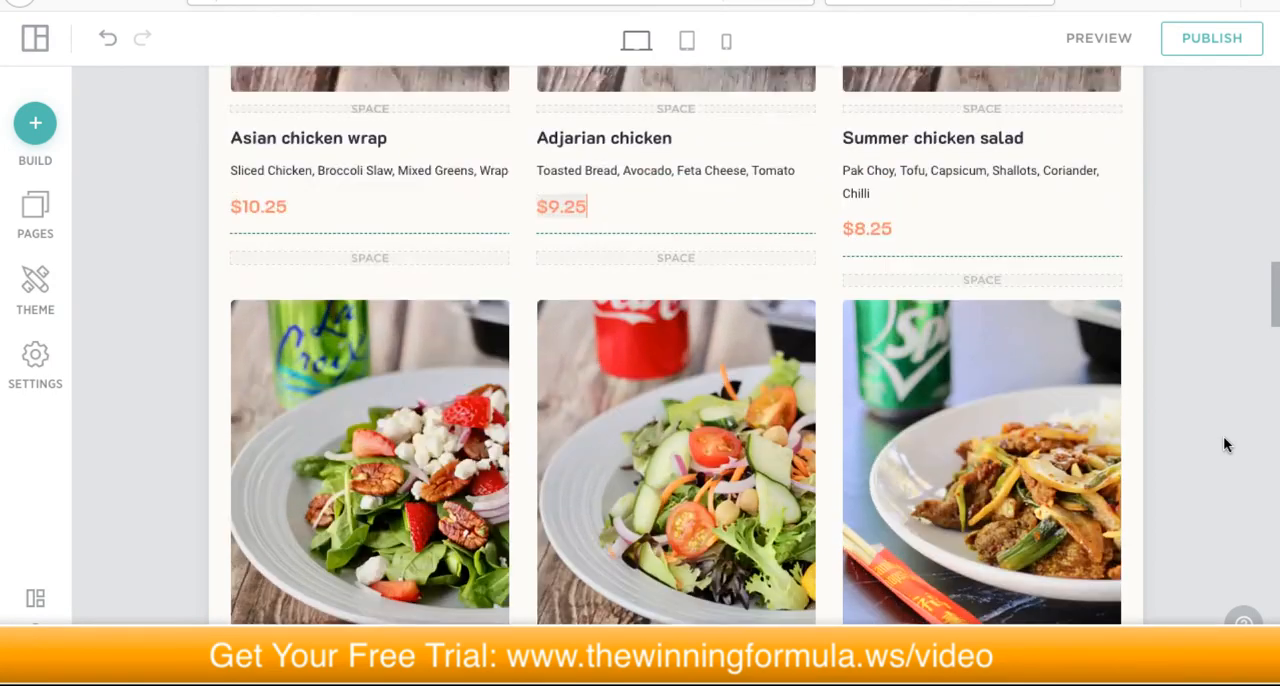
pyautogui.scroll(2, 1228, 440)
pyautogui.scroll(-7, 1229, 440)
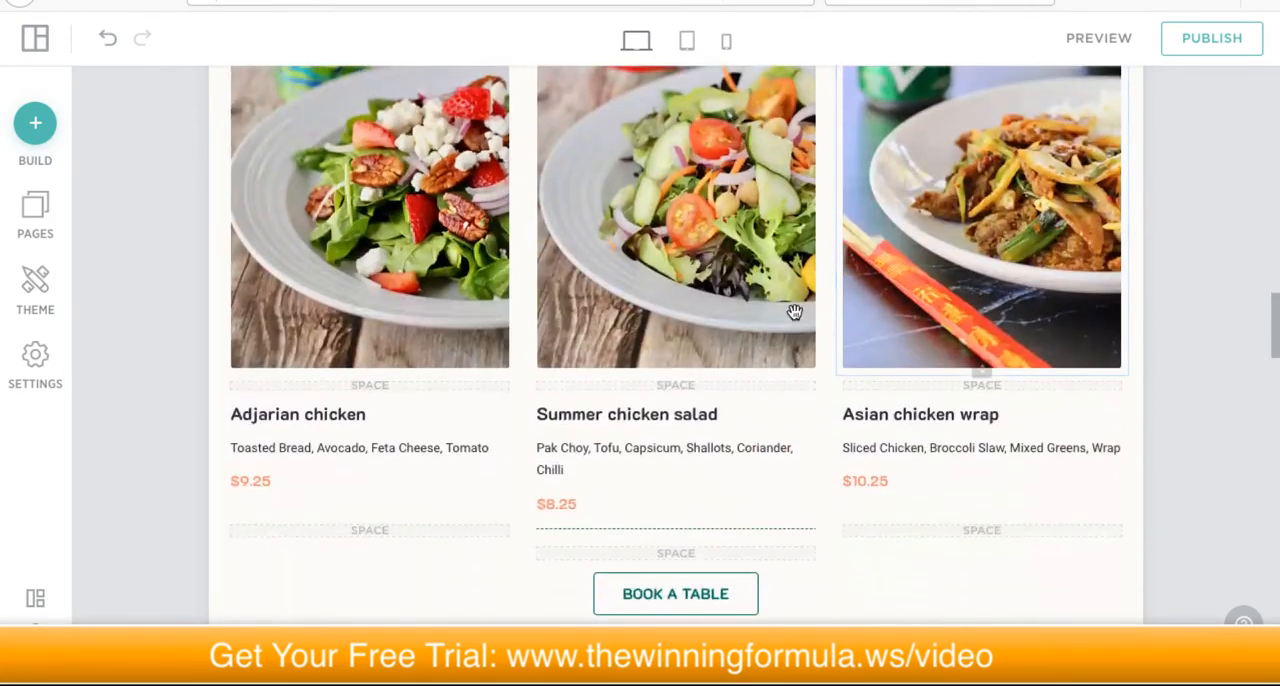
pyautogui.scroll(-1, 814, 347)
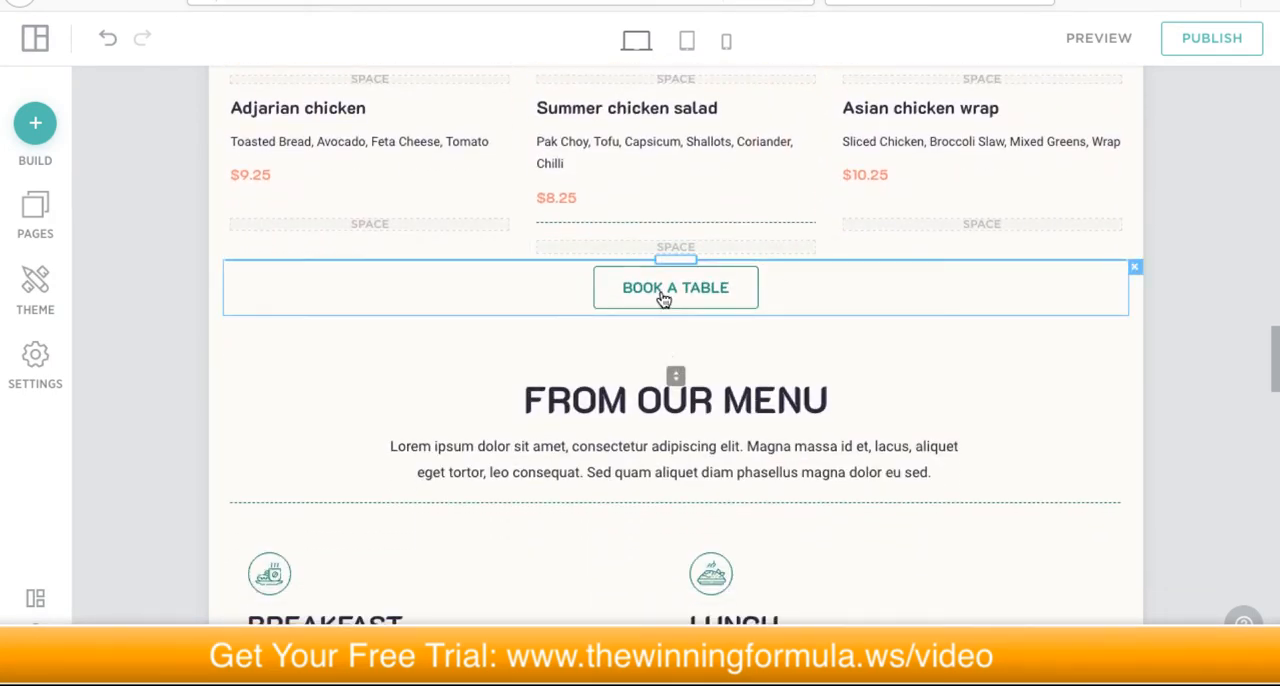
pyautogui.scroll(-3, 665, 330)
pyautogui.scroll(-1, 650, 345)
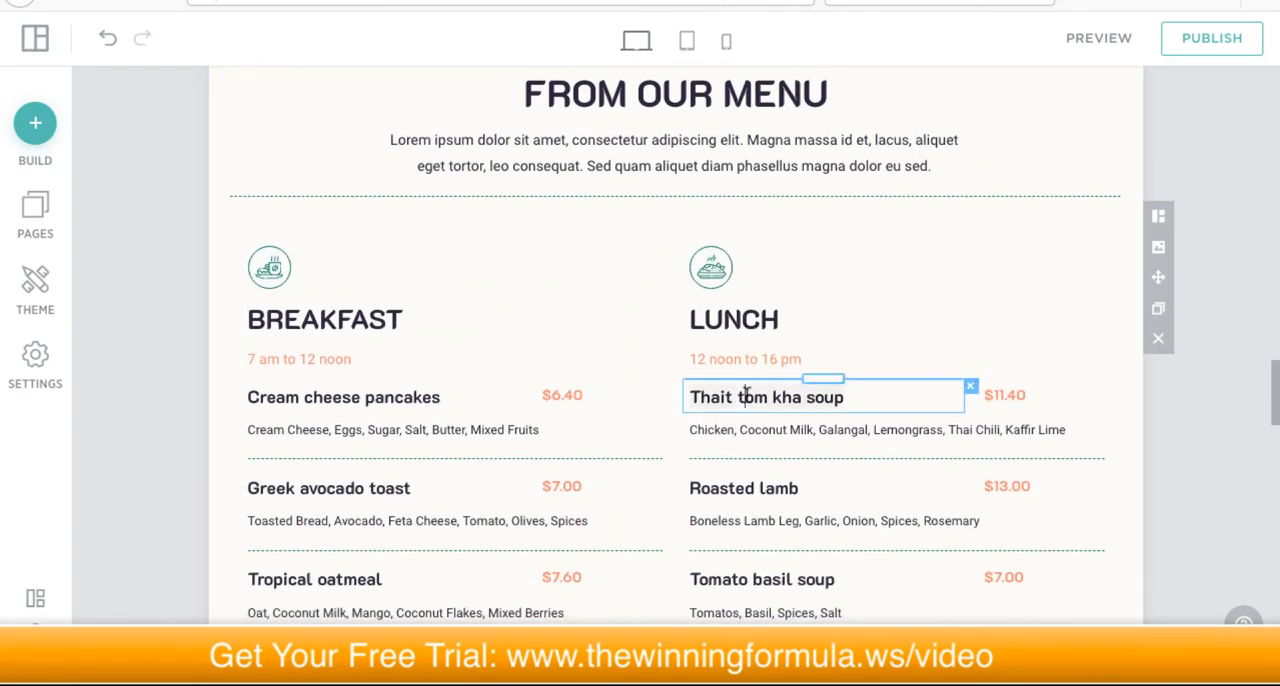
pyautogui.tripleClick(745, 395)
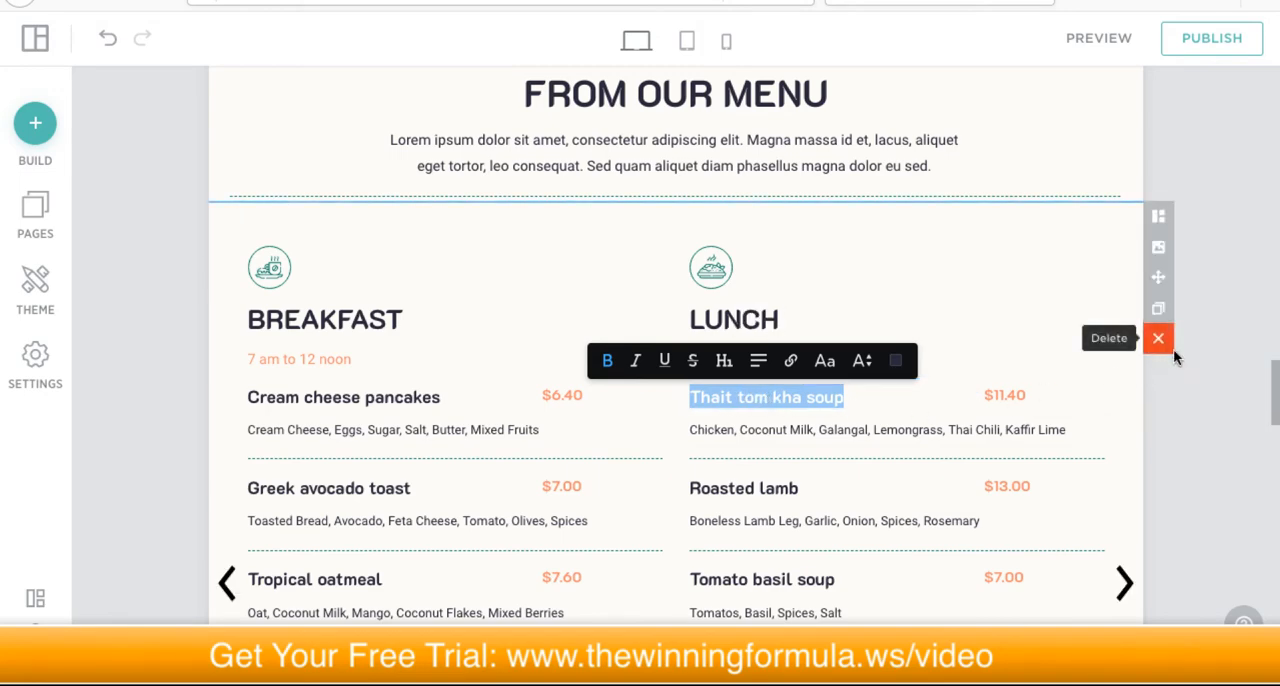
pyautogui.click(1177, 385)
# Step: Review the rest of the page through Our Story and the Book a Table form, and return to the hero section
pyautogui.scroll(-10, 923, 399)
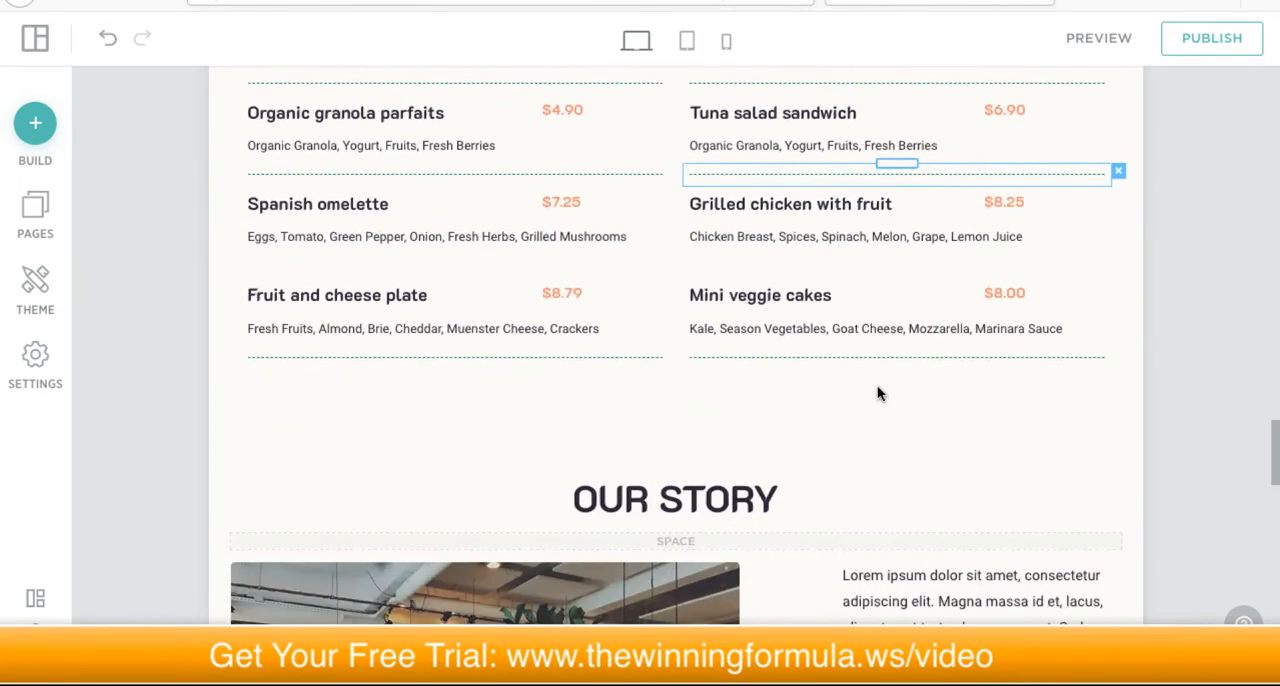
pyautogui.scroll(-7, 878, 396)
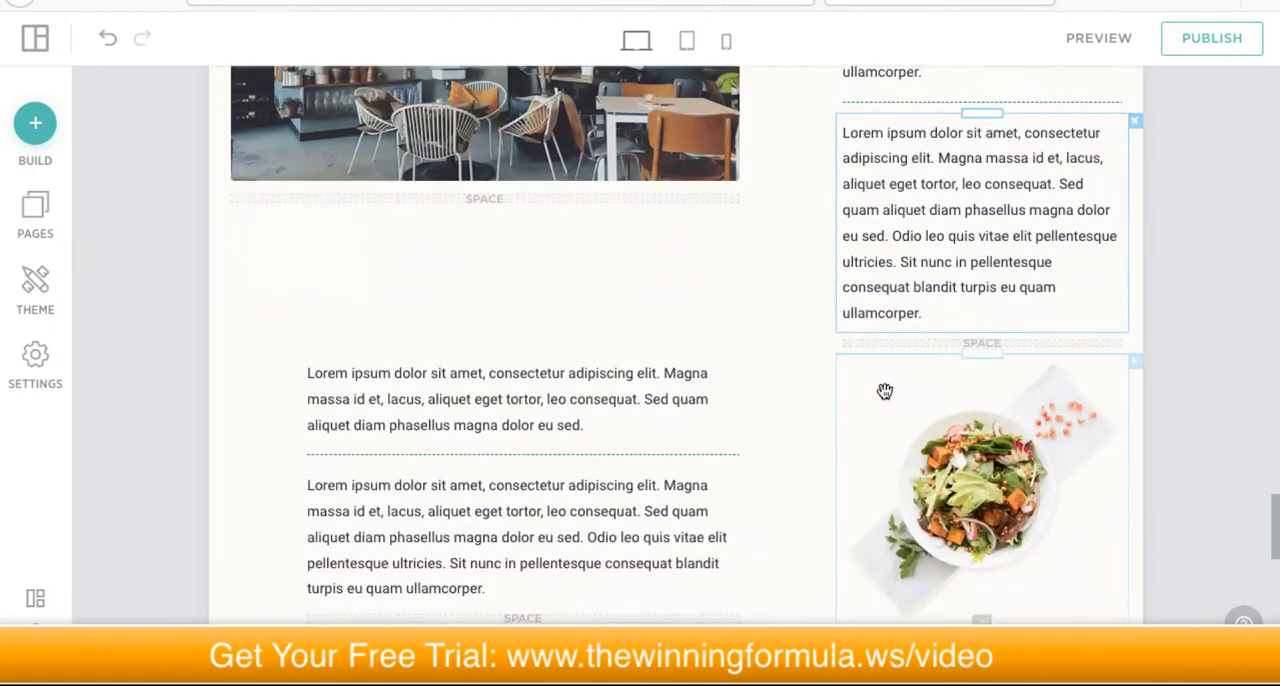
pyautogui.scroll(-5, 884, 391)
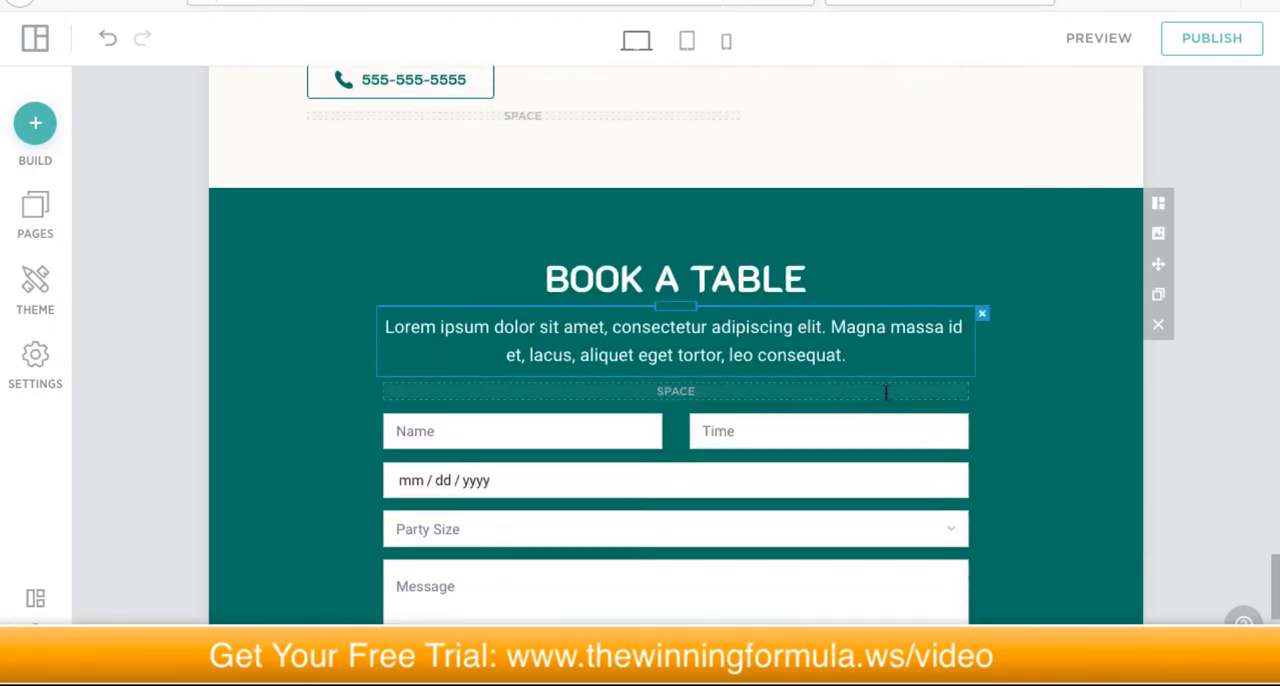
pyautogui.scroll(-3, 885, 397)
pyautogui.scroll(20, 885, 397)
pyautogui.scroll(15, 885, 394)
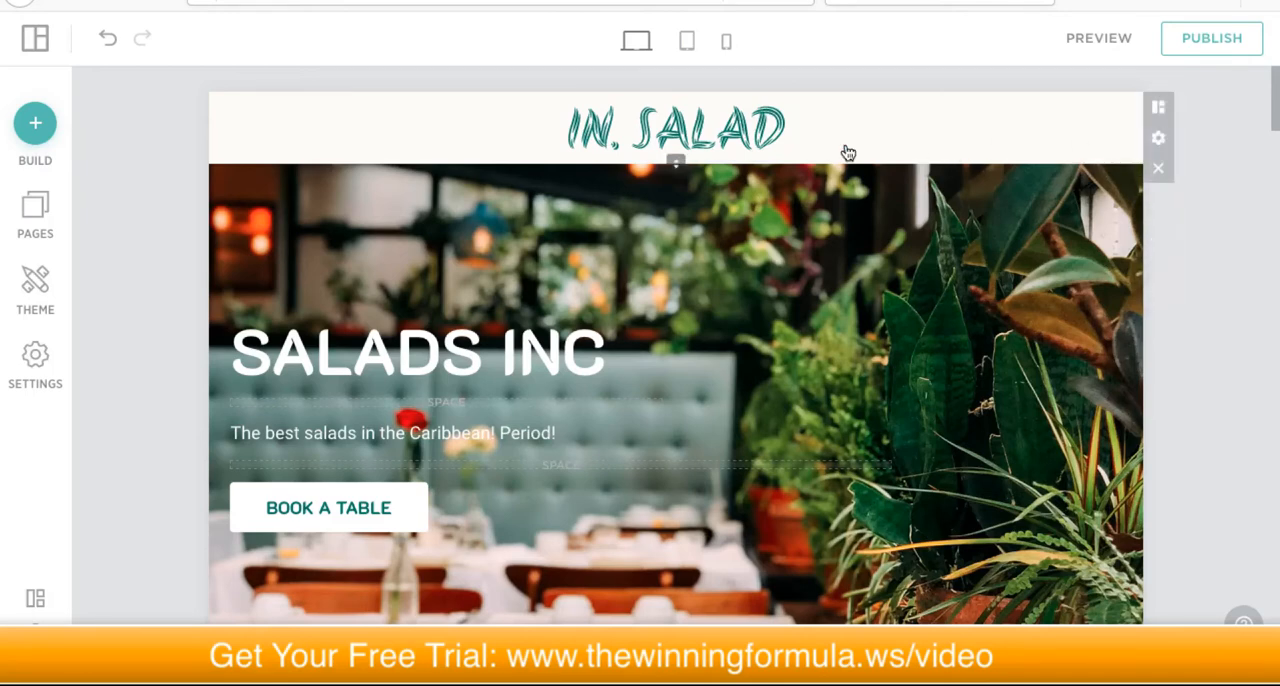
# Step: Add a new page to the site as a duplicate of the Home page
pyautogui.click(37, 214)
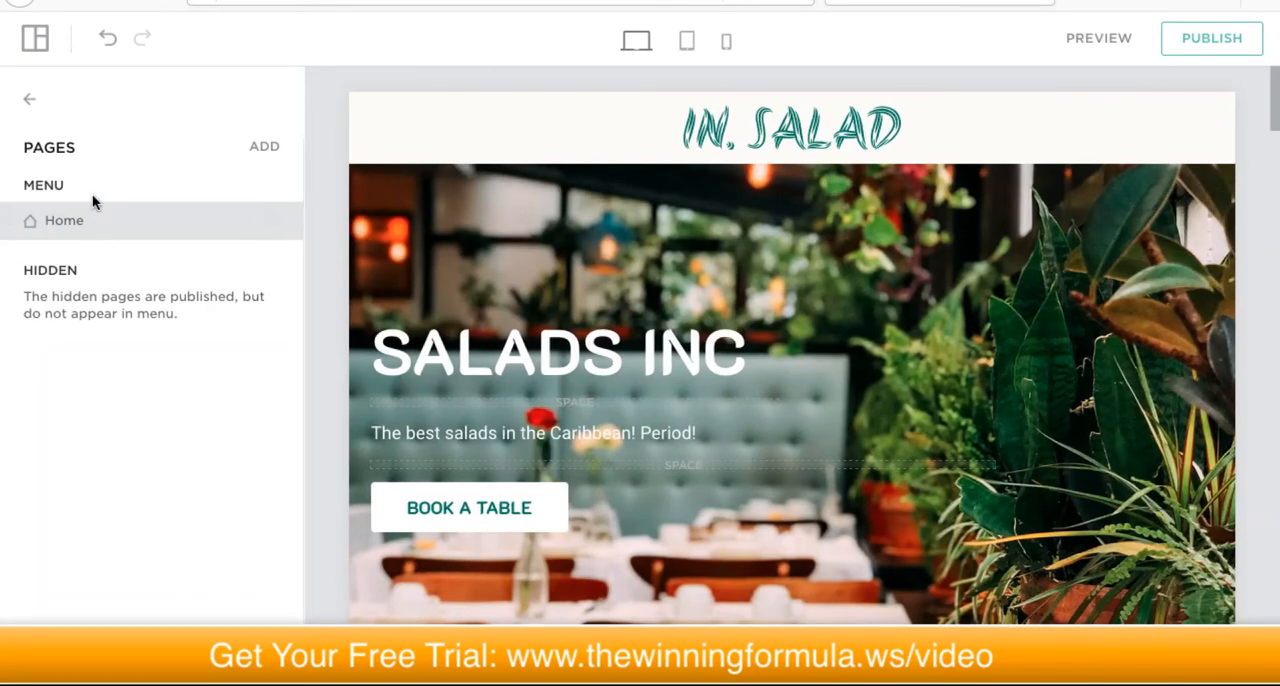
pyautogui.scroll(-5, 653, 245)
pyautogui.scroll(-15, 657, 245)
pyautogui.scroll(15, 657, 243)
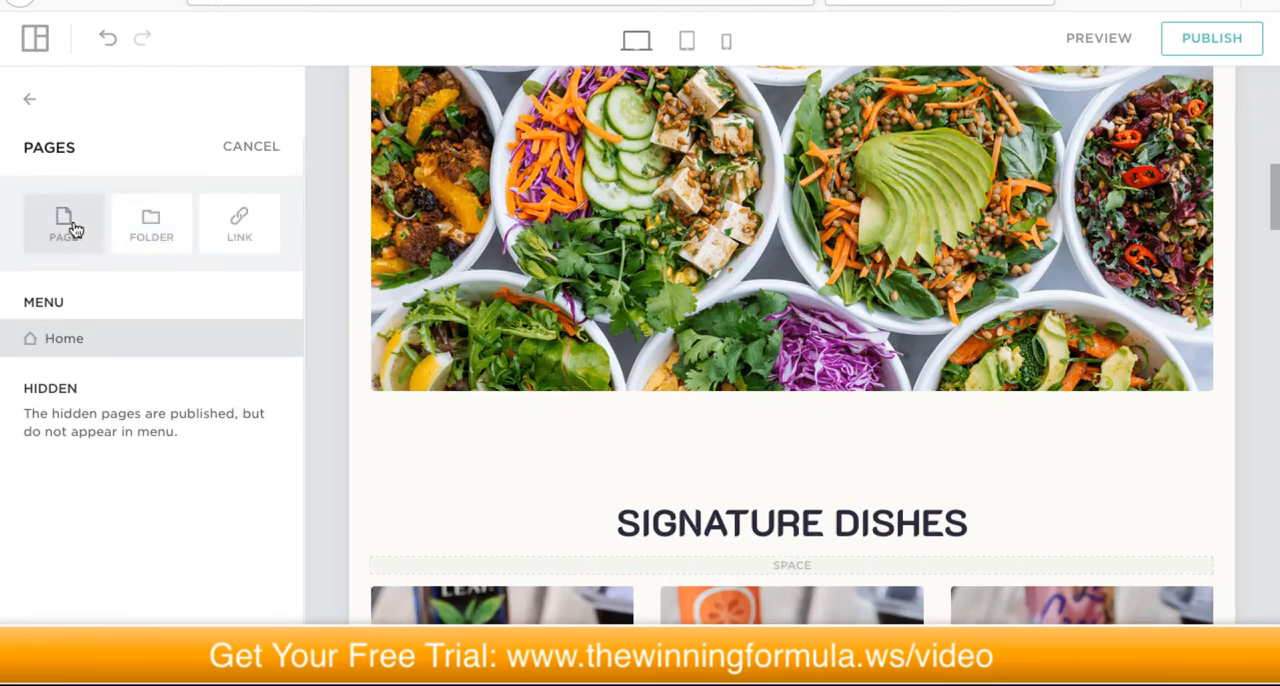
pyautogui.click(58, 232)
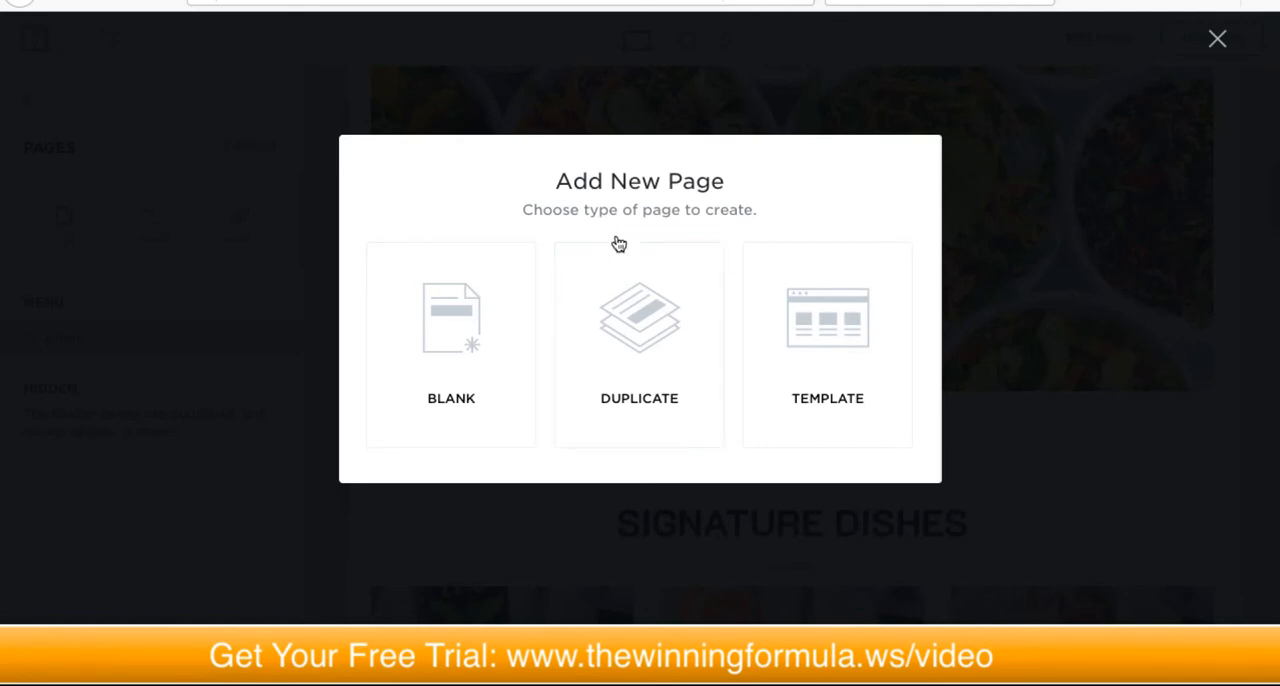
pyautogui.click(629, 325)
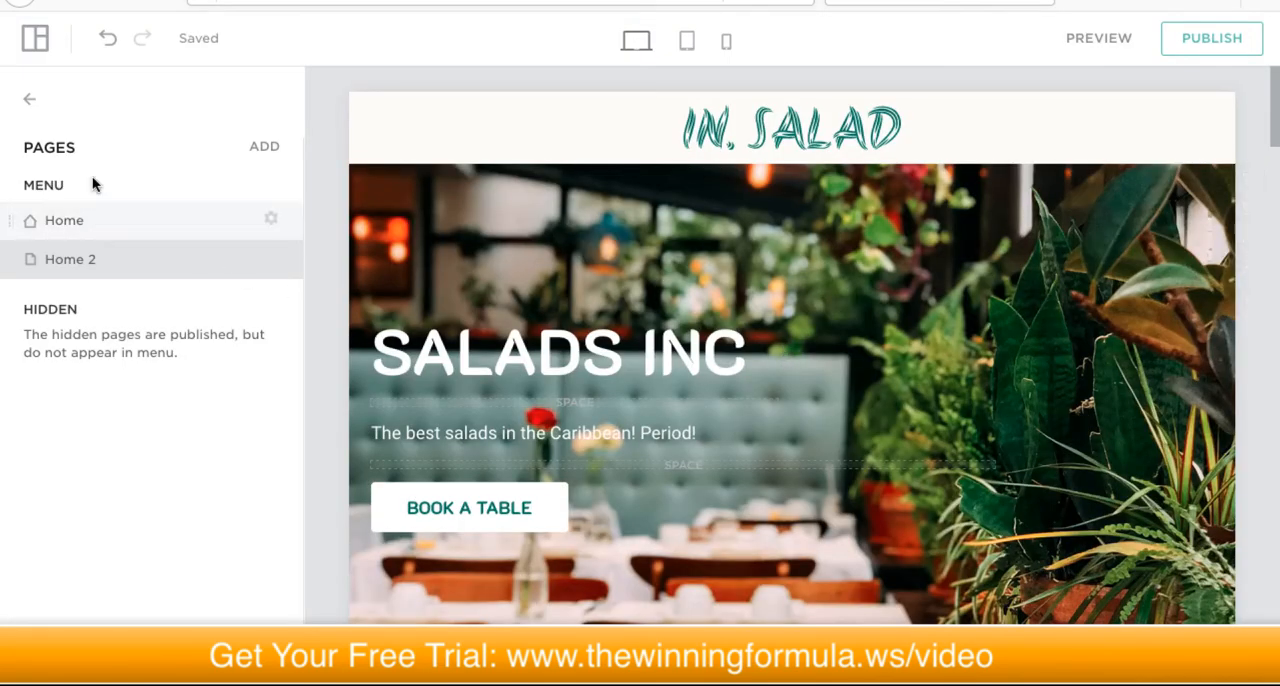
# Step: Rename the duplicated Home 2 page to About Us in its page settings
pyautogui.moveTo(67, 269)
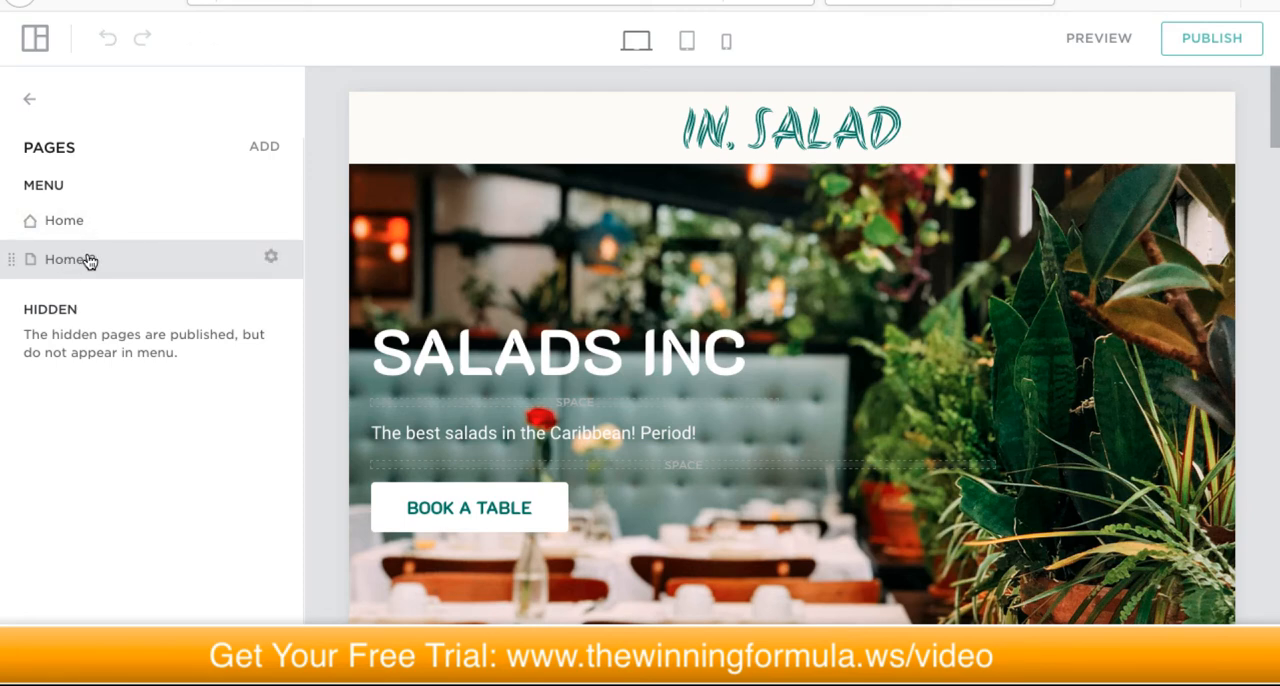
pyautogui.click(271, 258)
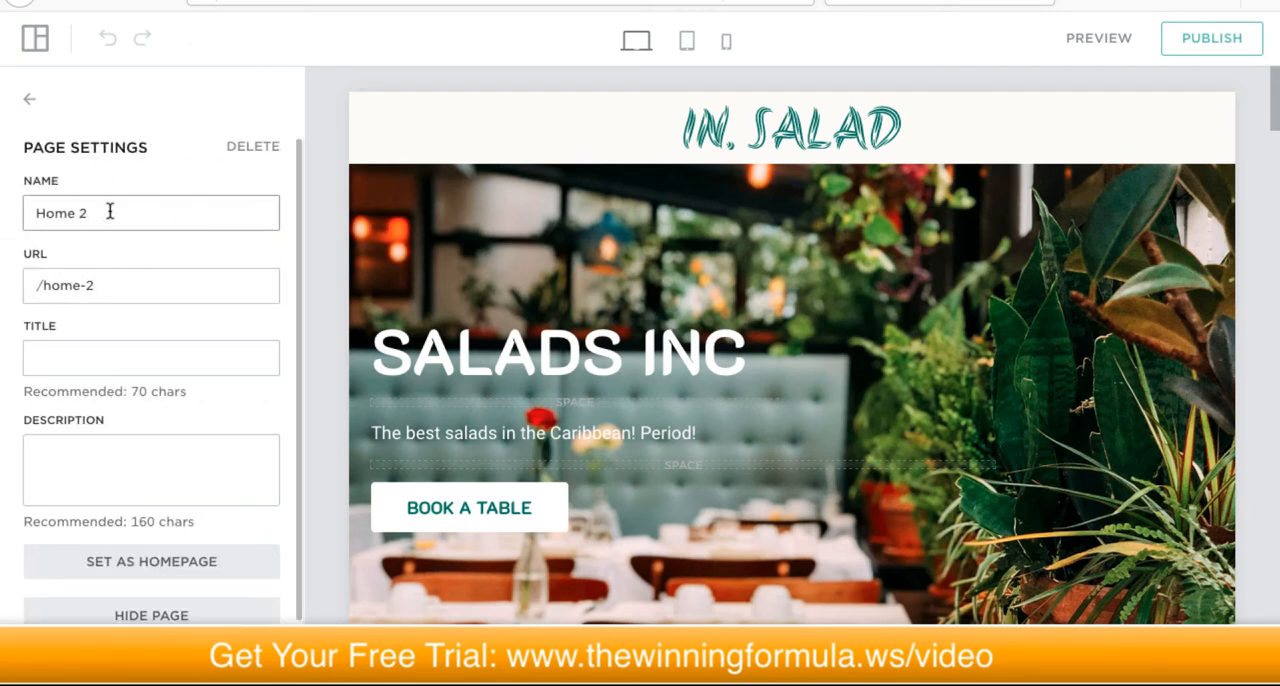
pyautogui.tripleClick(110, 212)
pyautogui.write('A')
pyautogui.scroll(-1, 150, 300)
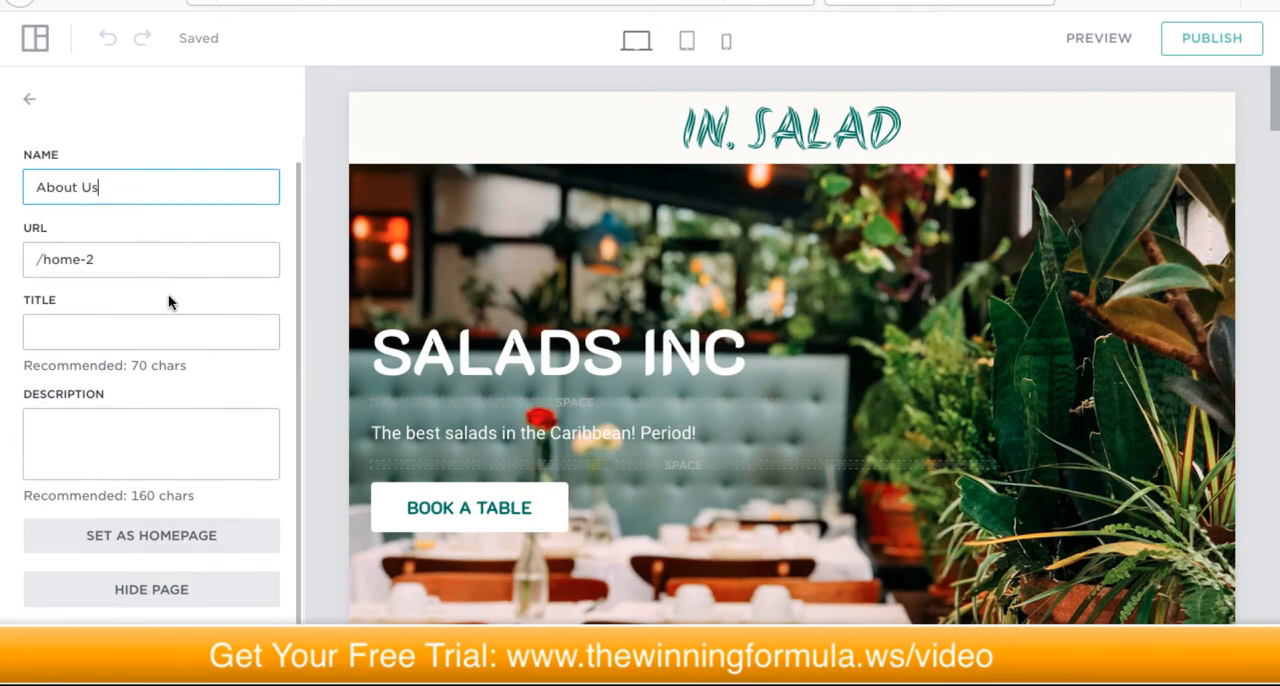
pyautogui.scroll(1, 168, 302)
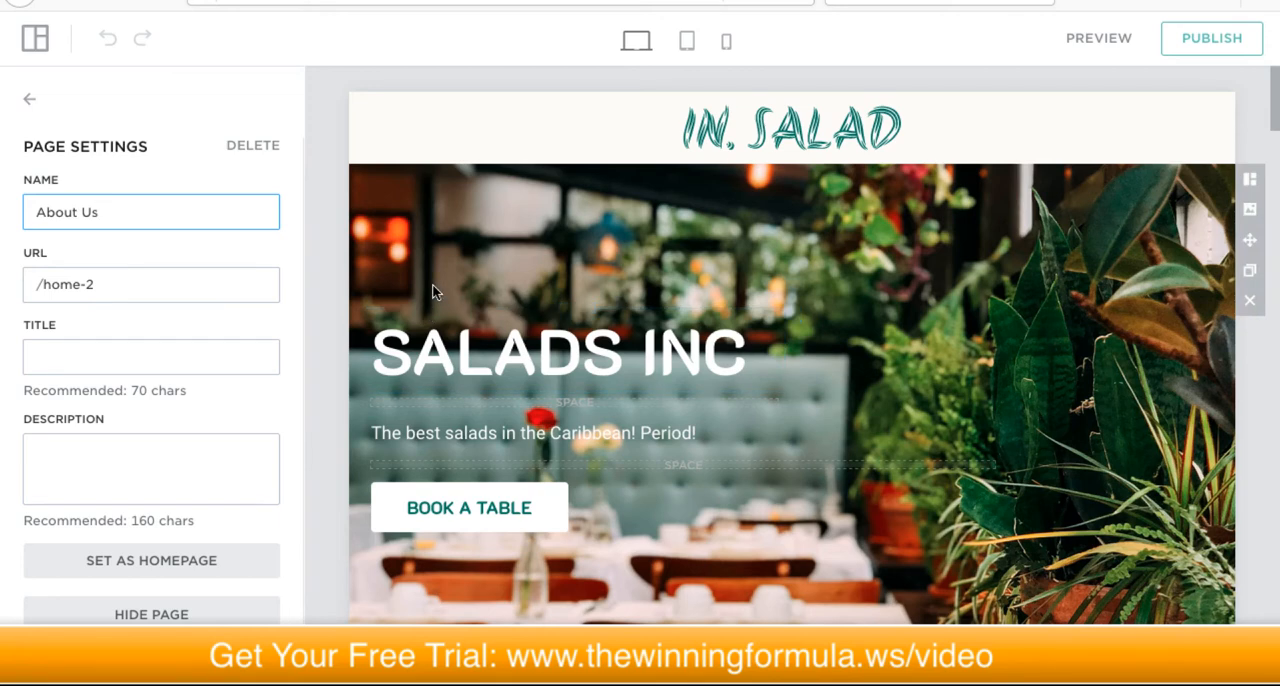
# Step: Review the duplicated content of the About Us page and its homepage and hide-page settings
pyautogui.scroll(-2, 432, 288)
pyautogui.scroll(-8, 512, 285)
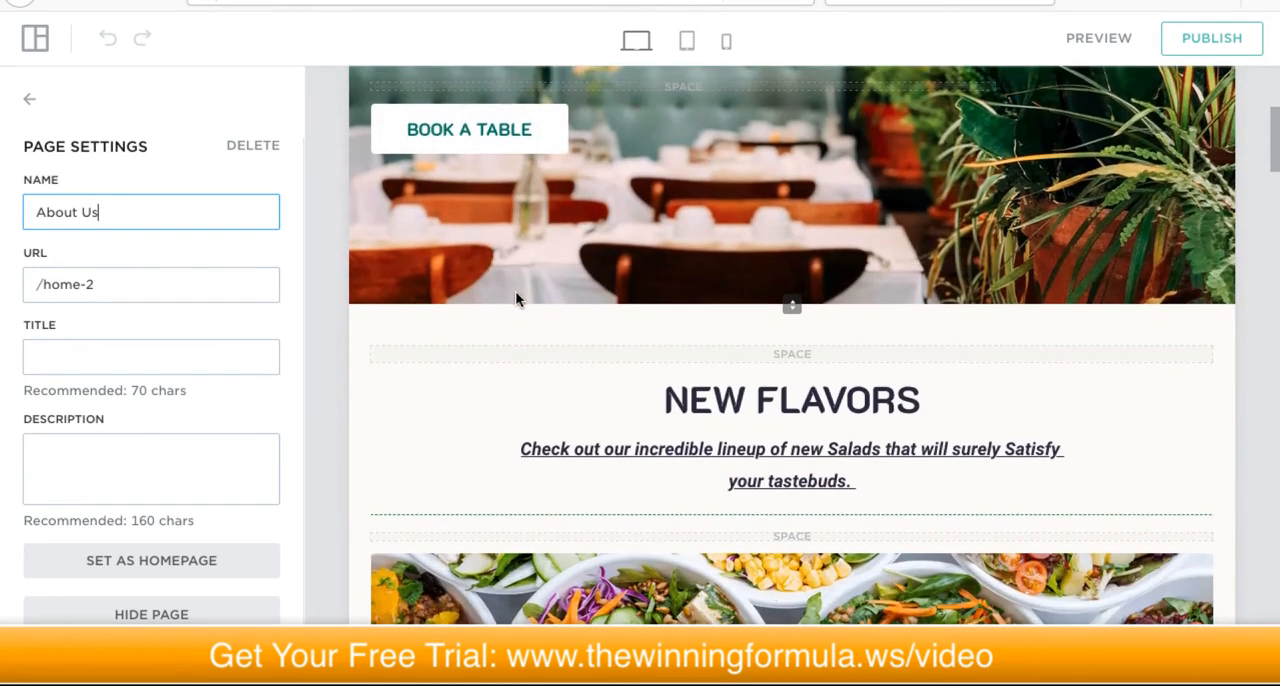
pyautogui.scroll(6, 515, 294)
pyautogui.scroll(4, 515, 294)
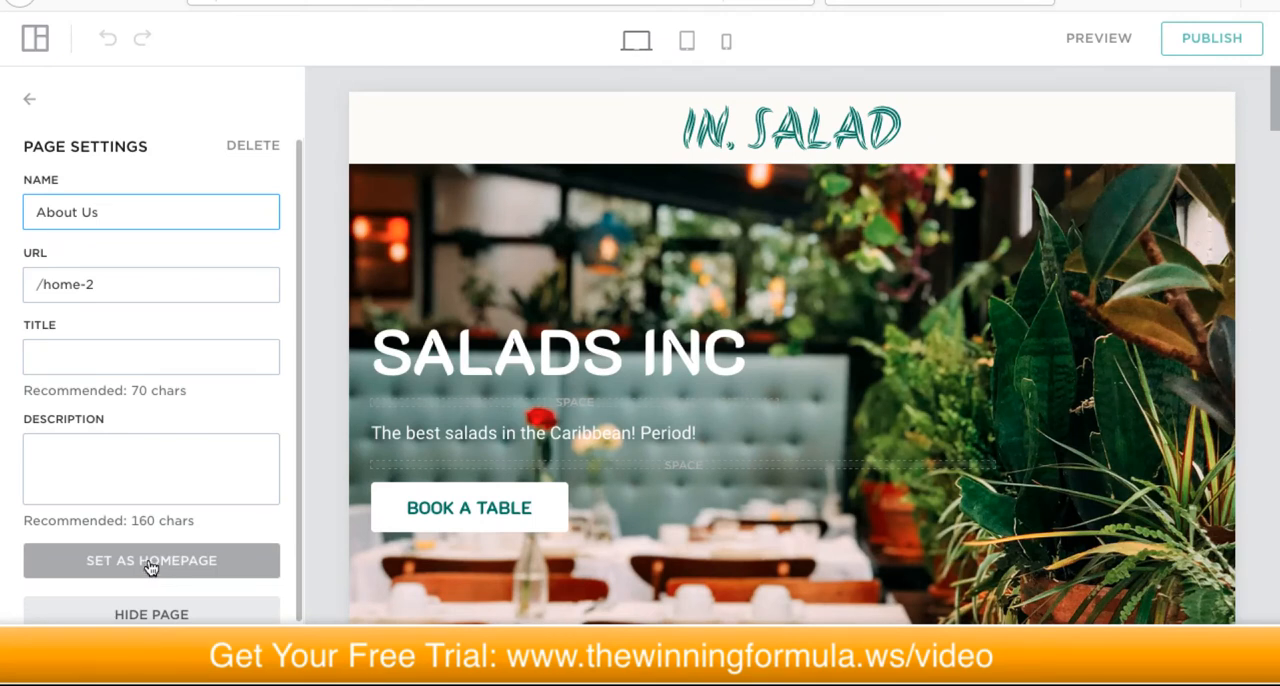
pyautogui.scroll(-1, 217, 474)
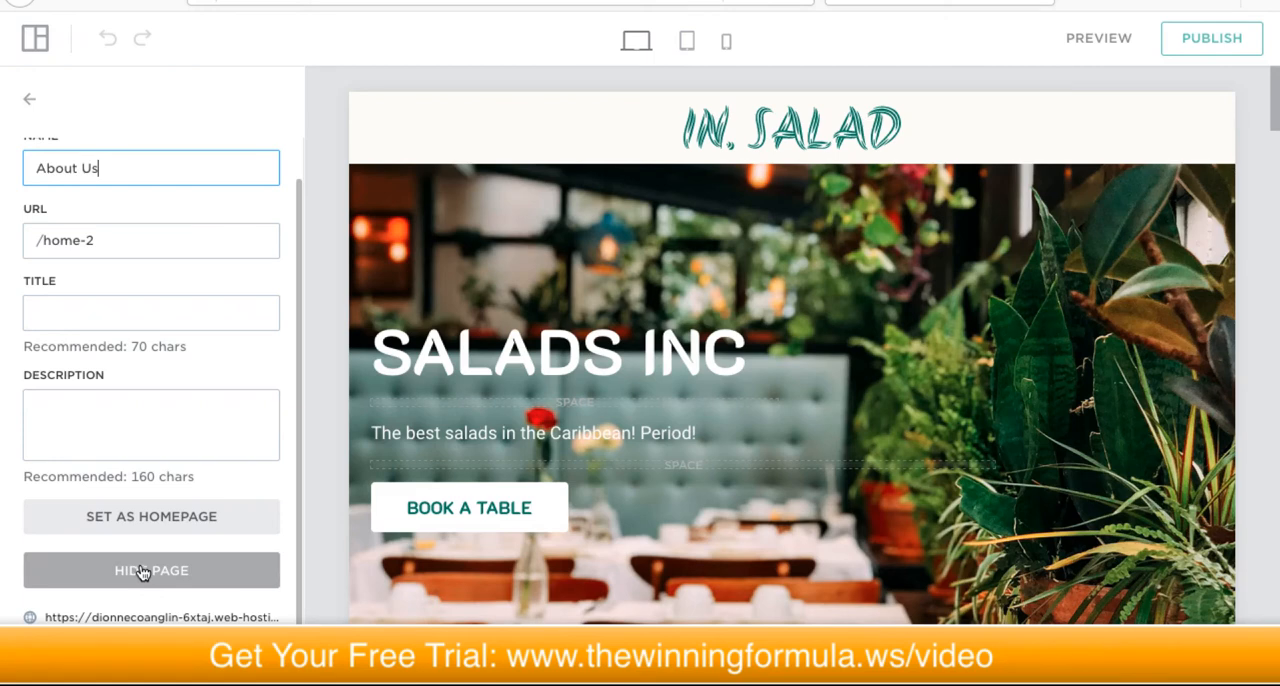
pyautogui.scroll(1, 143, 572)
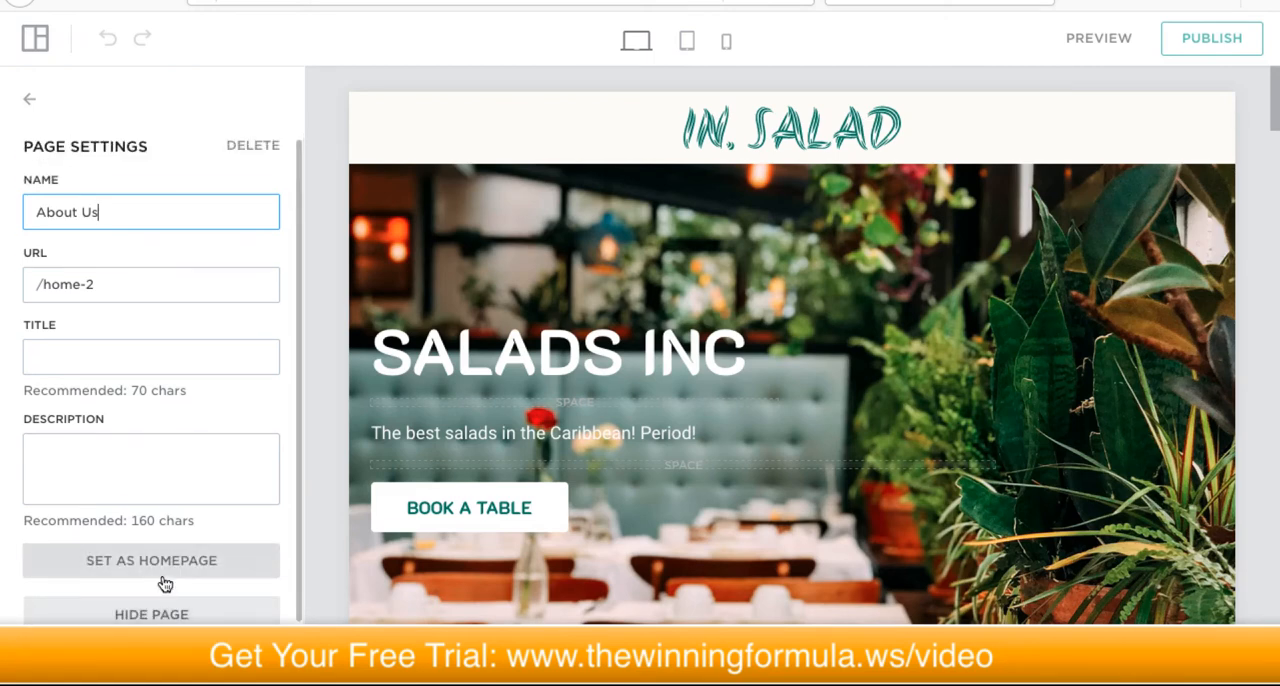
pyautogui.click(165, 581)
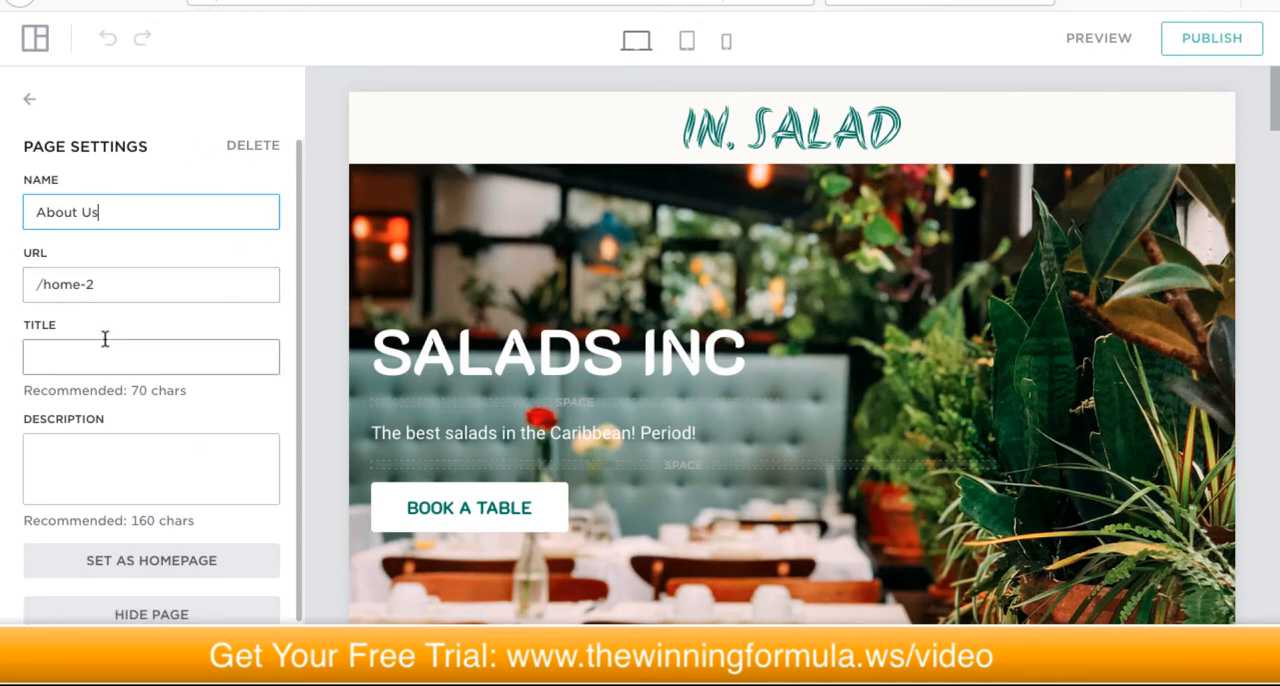
# Step: Examine the title and description fields in the About Us page settings
pyautogui.click(109, 457)
pyautogui.click(104, 368)
pyautogui.click(125, 456)
pyautogui.click(121, 362)
pyautogui.click(134, 458)
pyautogui.click(118, 360)
pyautogui.click(123, 460)
pyautogui.click(123, 364)
pyautogui.click(130, 470)
pyautogui.click(129, 368)
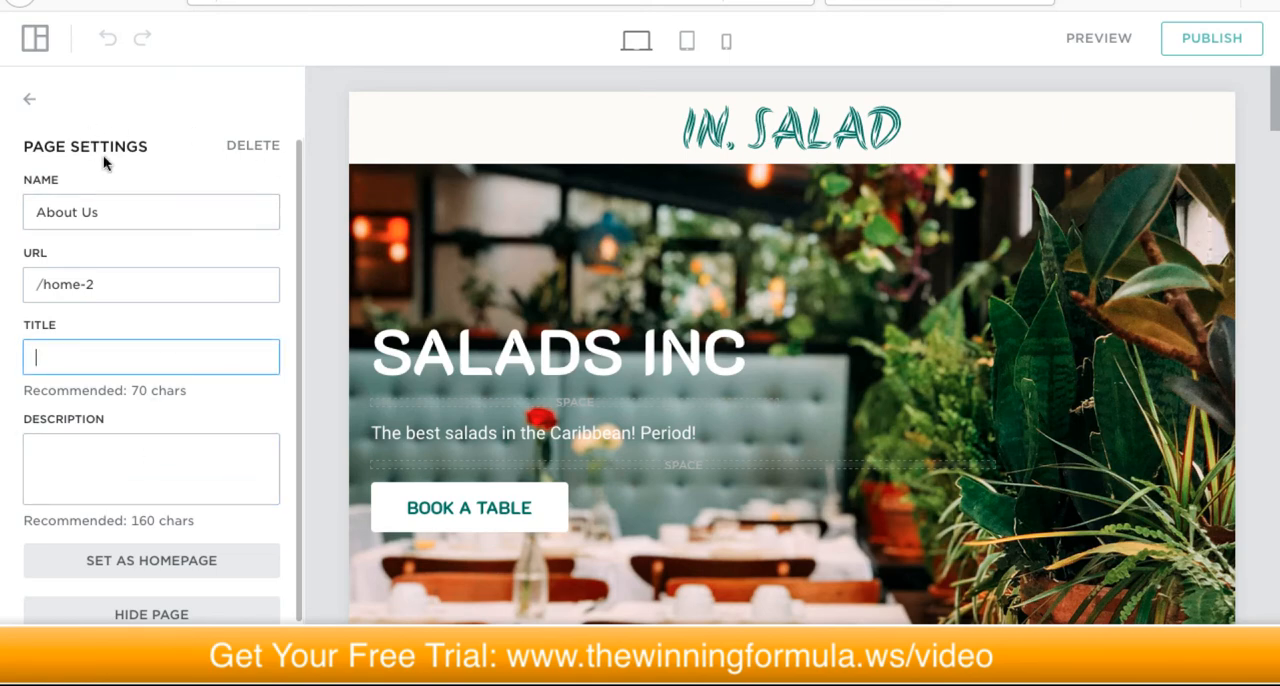
# Step: Permanently delete the duplicated About Us page from the site and leave the page list
pyautogui.click(258, 143)
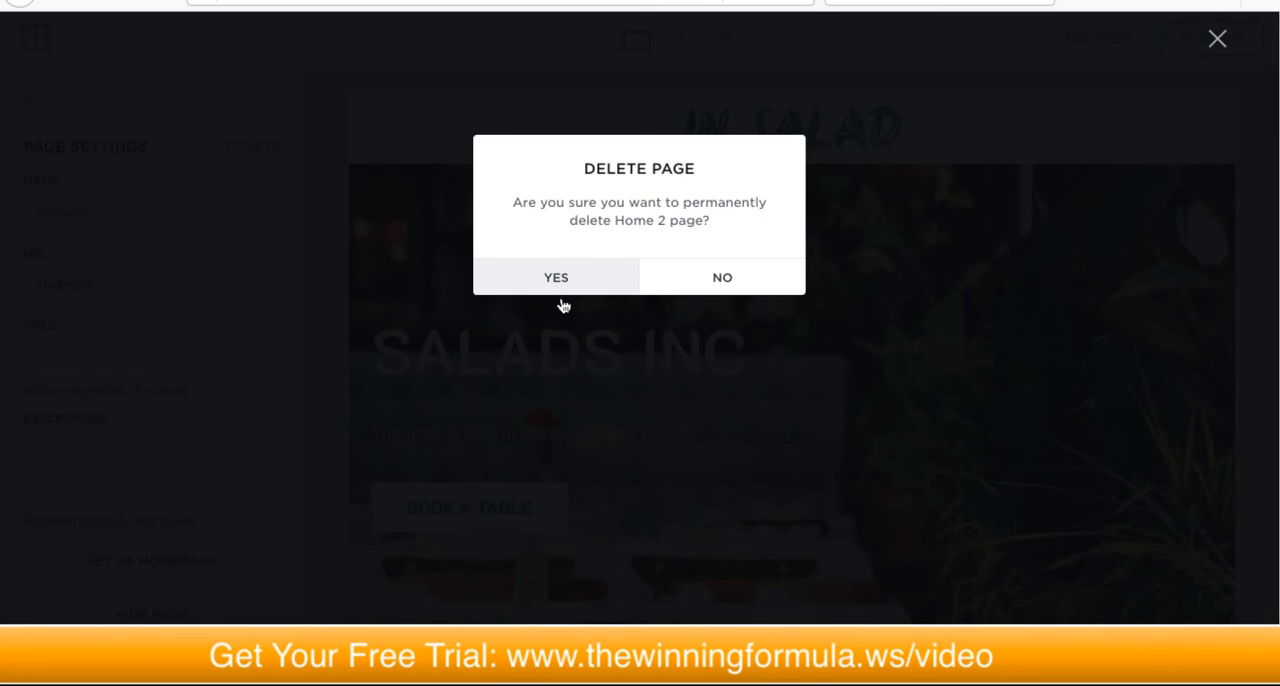
pyautogui.click(586, 281)
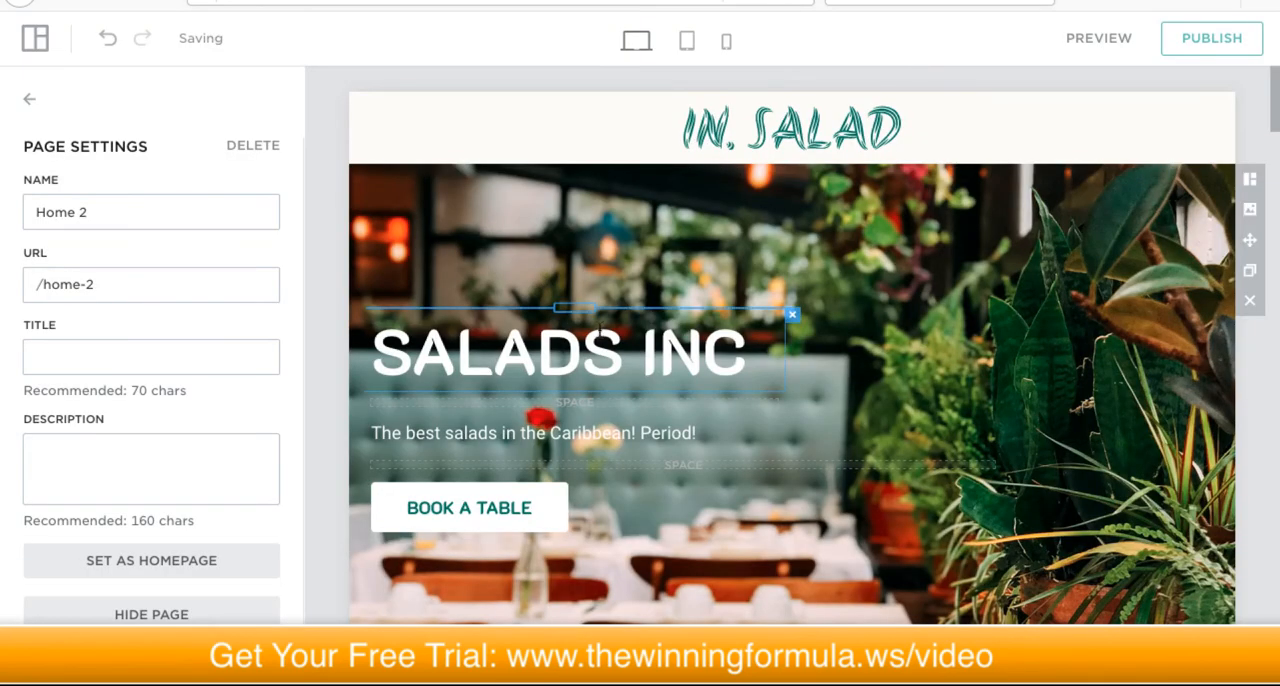
pyautogui.click(29, 101)
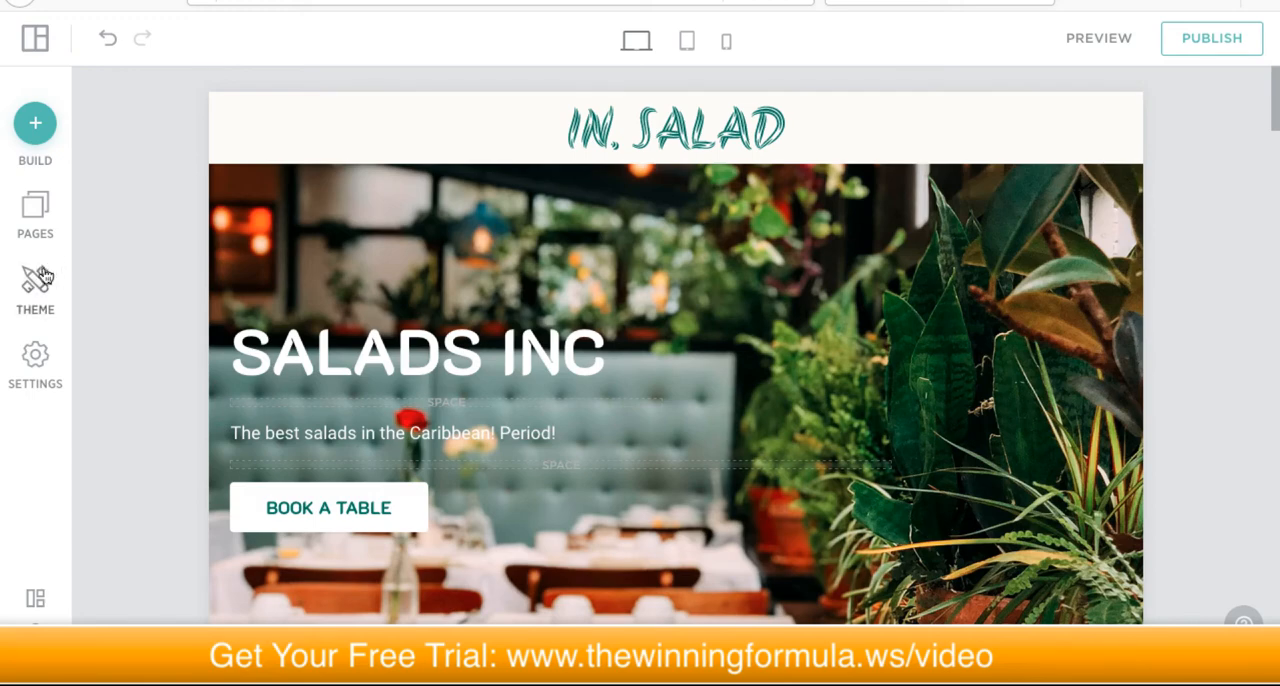
# Step: Review the Home page from the hero through New Flavors to the Signature Dishes, and return to the hero
pyautogui.scroll(-1, 453, 262)
pyautogui.scroll(-1, 488, 284)
pyautogui.scroll(2, 484, 289)
pyautogui.scroll(-10, 484, 294)
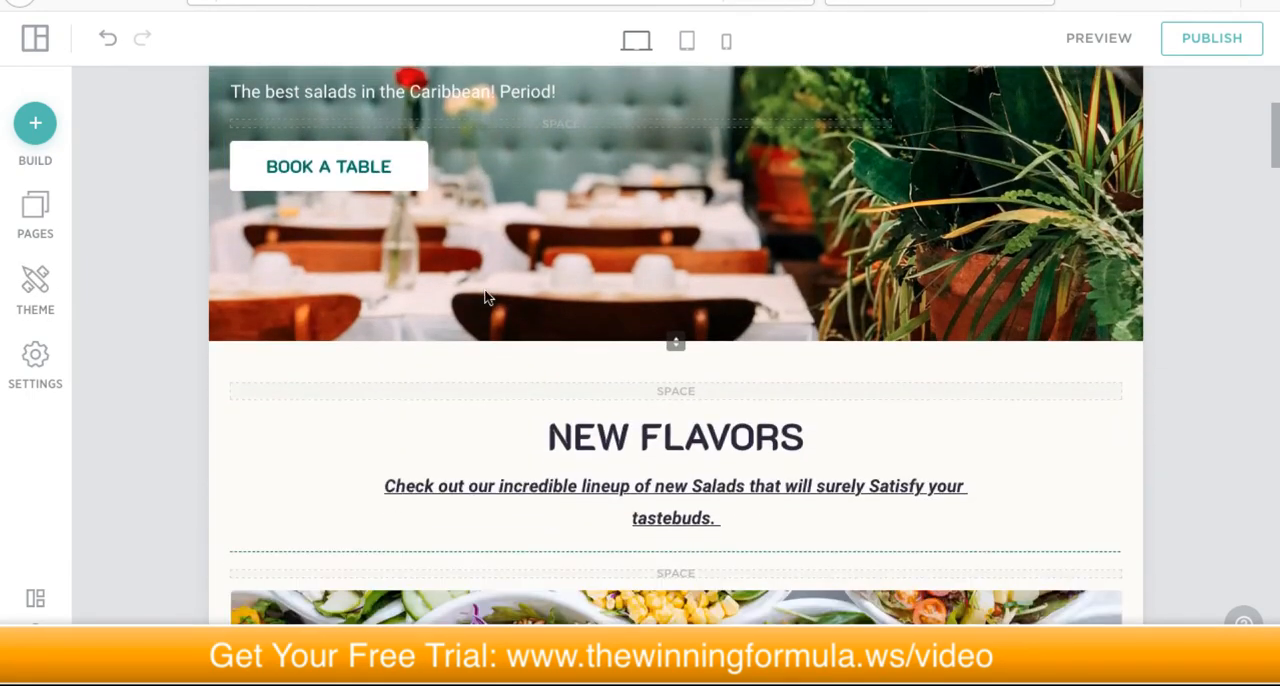
pyautogui.scroll(-3, 484, 292)
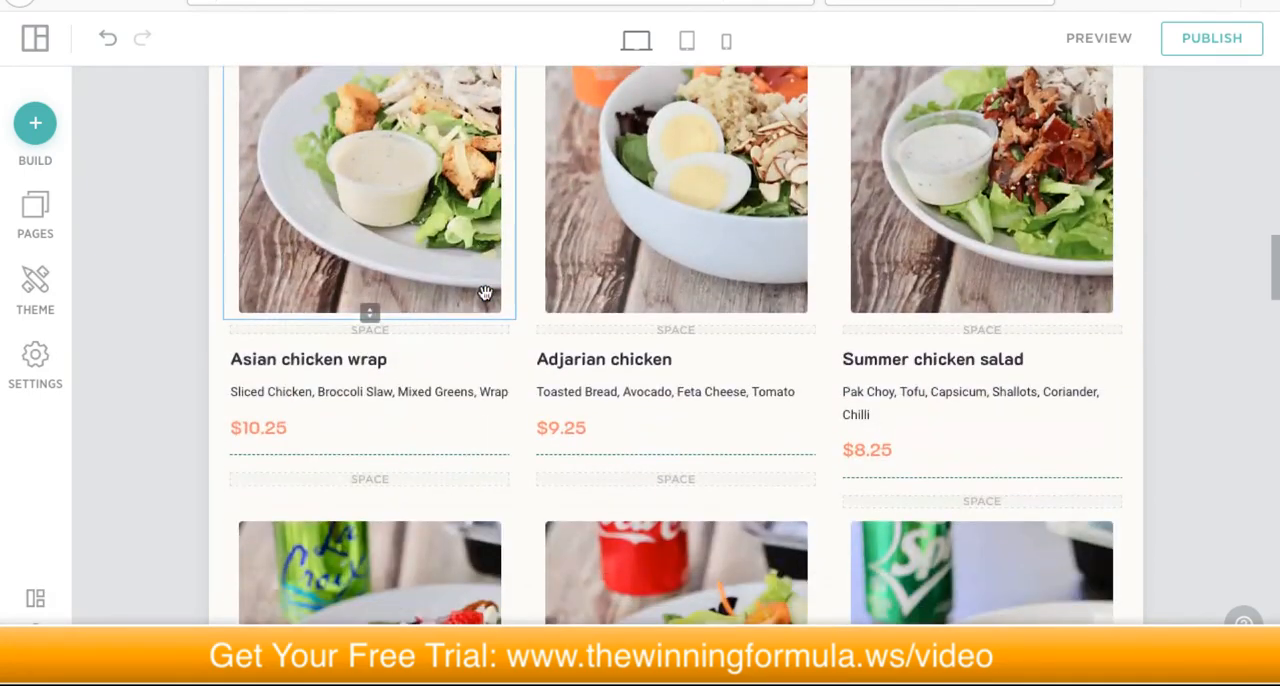
pyautogui.scroll(6, 484, 292)
pyautogui.scroll(8, 484, 296)
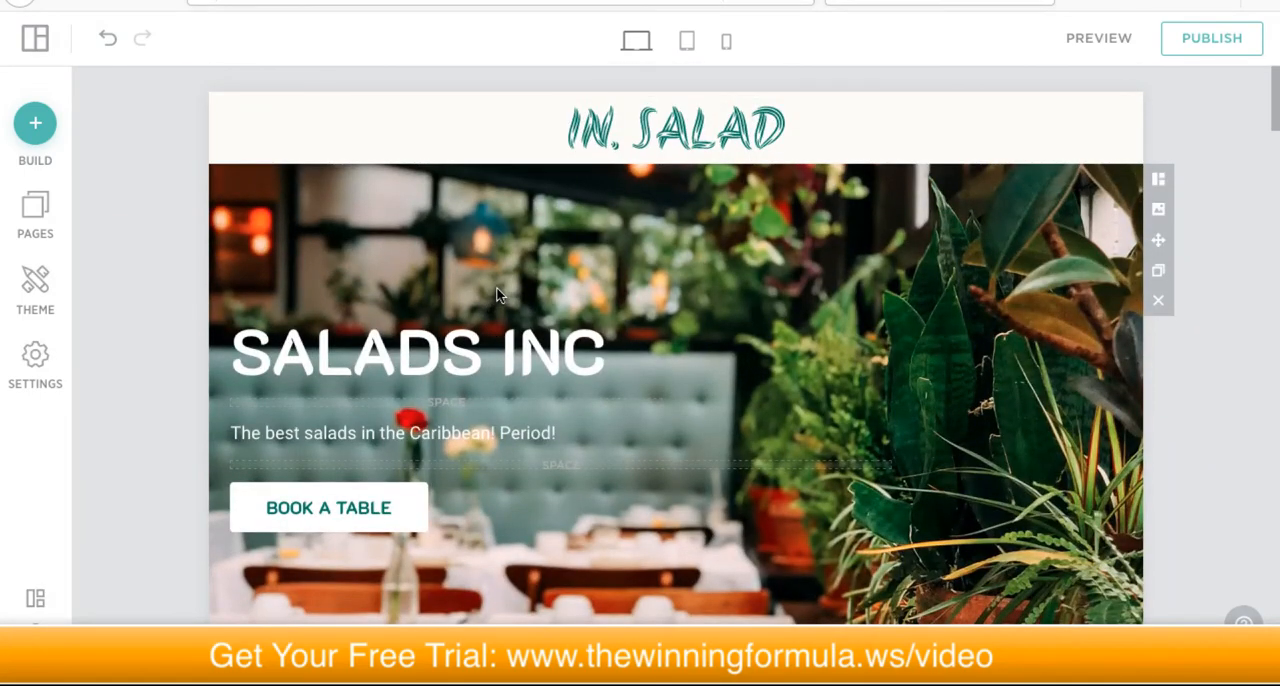
# Step: Review the Home page sections from Signature Dishes and From Our Menu through Our Story, and return to the hero
pyautogui.scroll(-1, 497, 288)
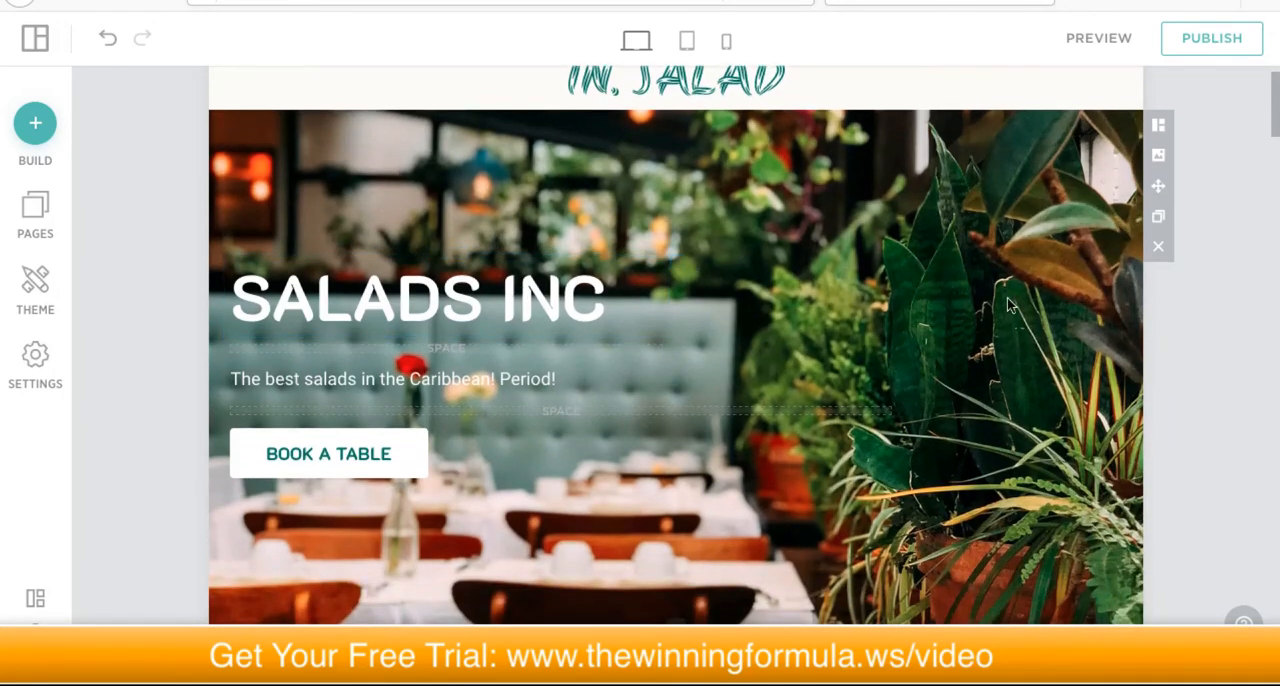
pyautogui.scroll(-3, 1212, 280)
pyautogui.scroll(-4, 1212, 285)
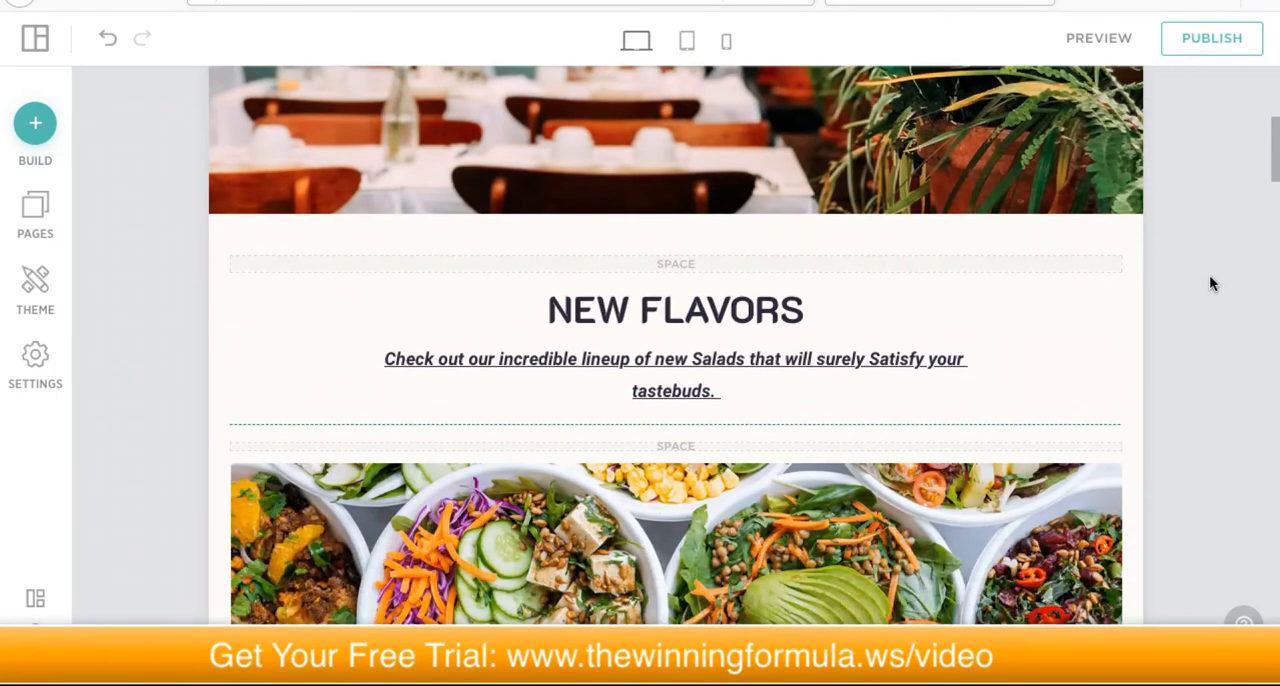
pyautogui.scroll(-5, 1209, 274)
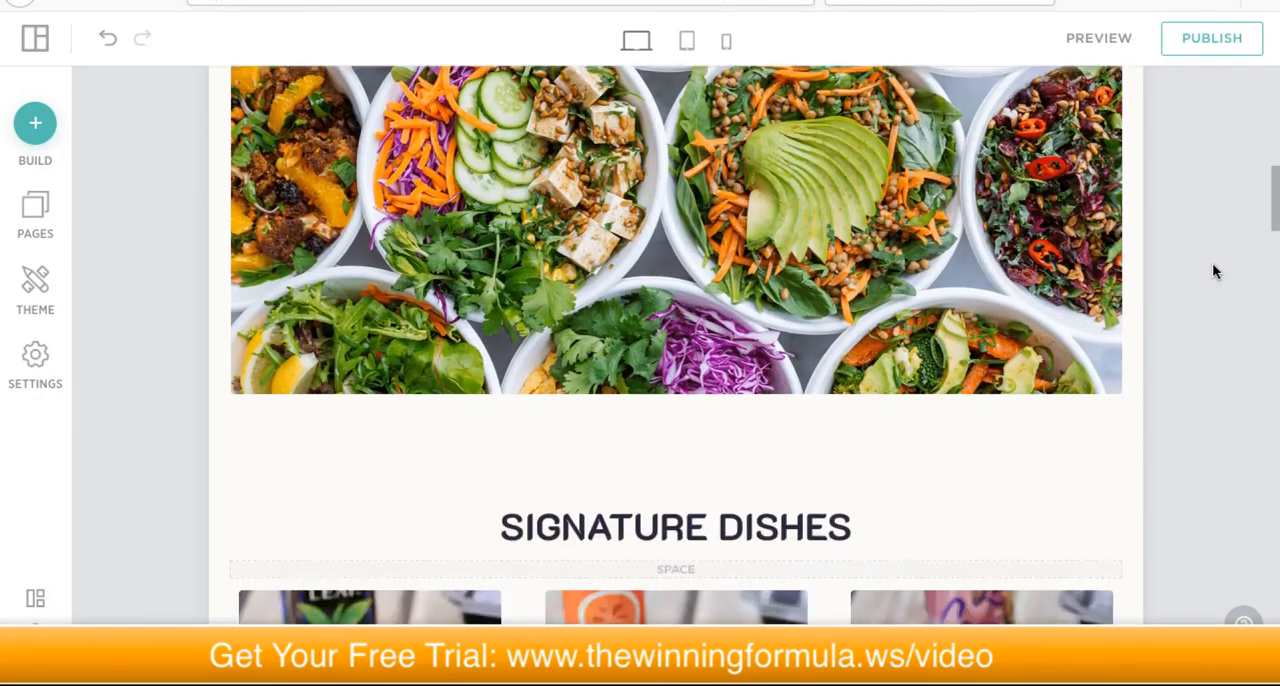
pyautogui.scroll(-5, 1203, 266)
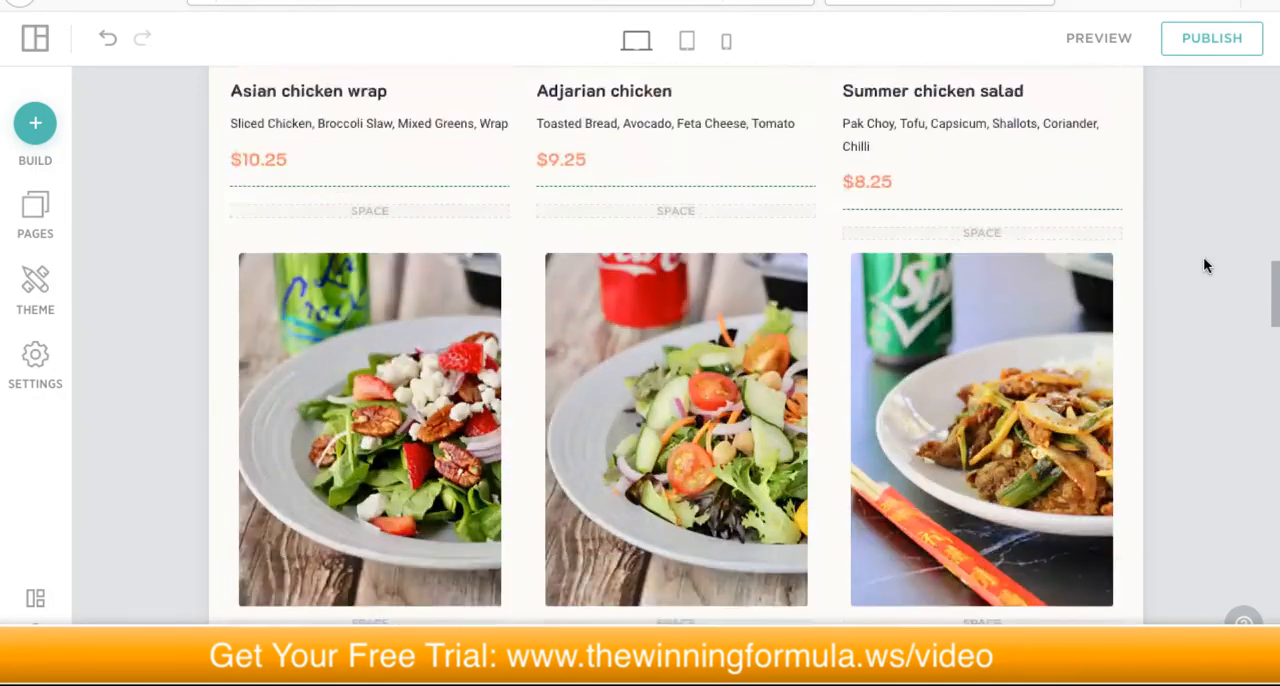
pyautogui.scroll(-5, 1204, 259)
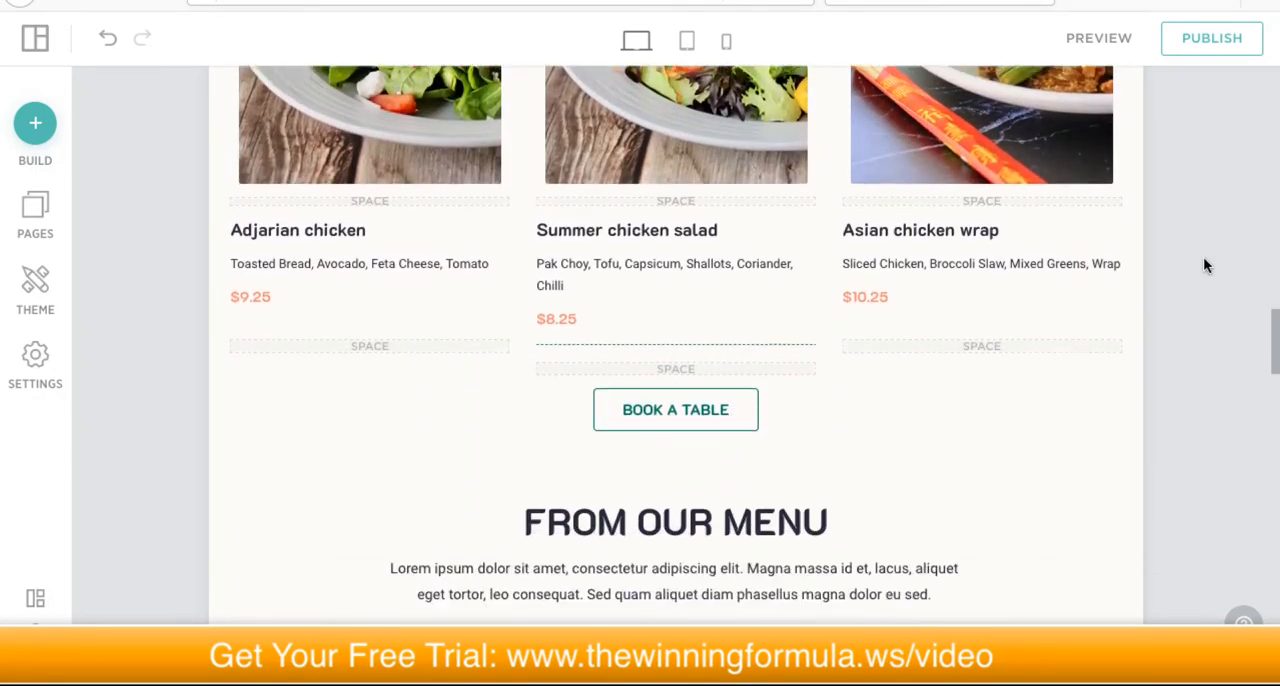
pyautogui.scroll(-5, 1206, 264)
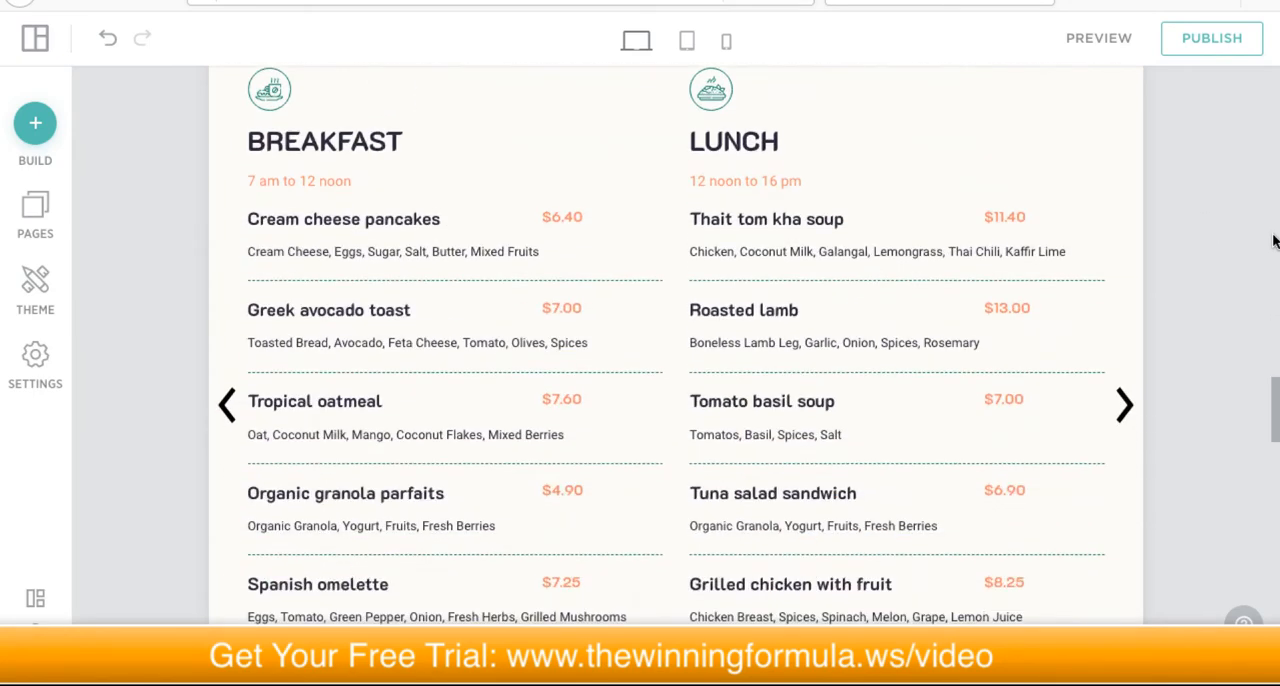
pyautogui.scroll(5, 1199, 255)
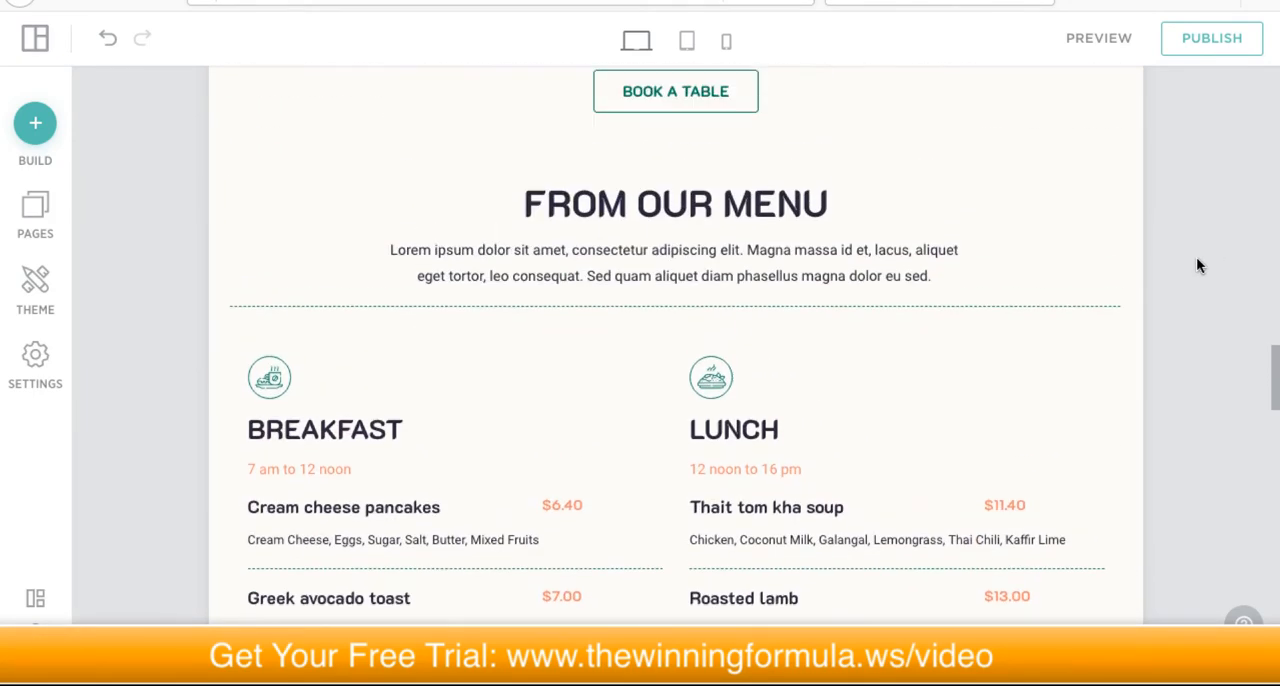
pyautogui.scroll(2, 1197, 268)
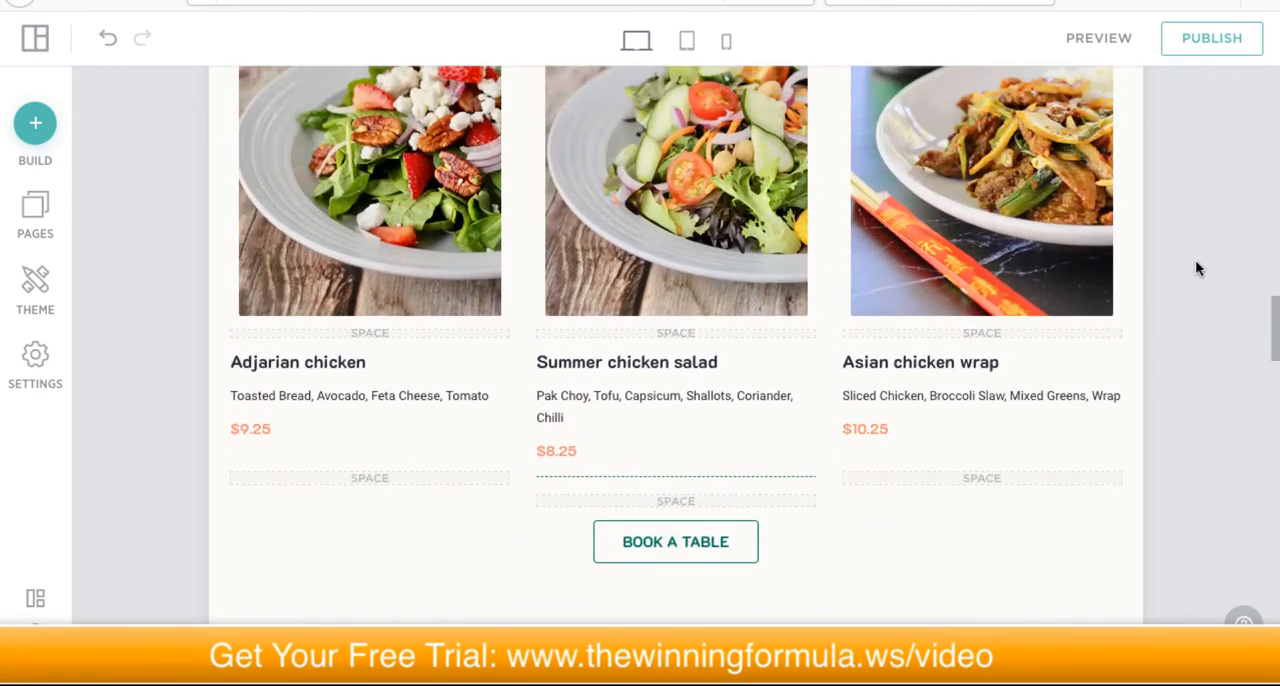
pyautogui.scroll(-6, 1197, 268)
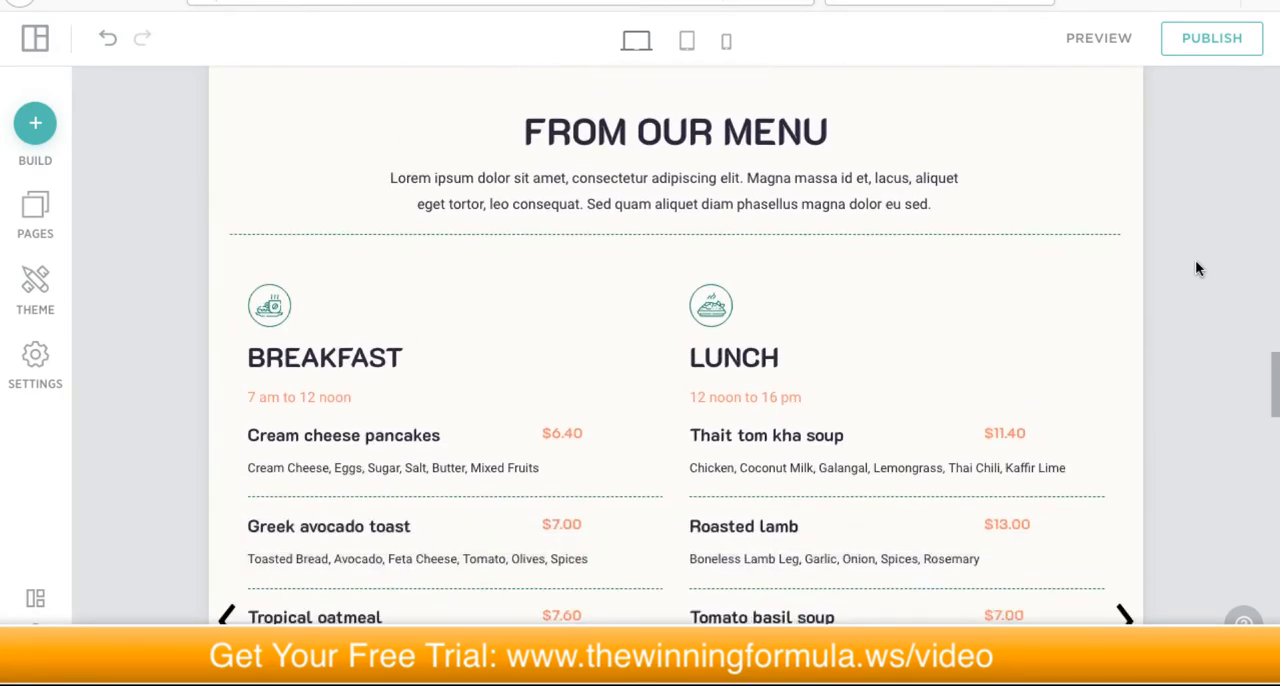
pyautogui.scroll(-4, 1197, 268)
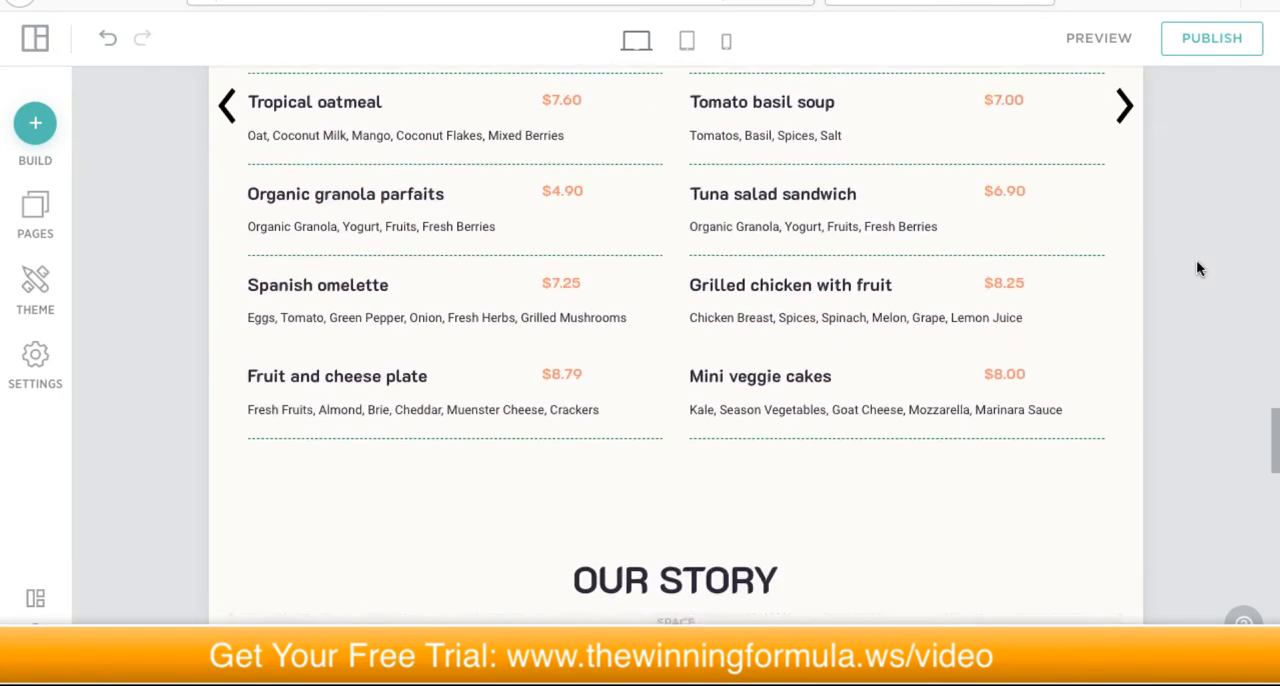
pyautogui.scroll(-8, 1198, 268)
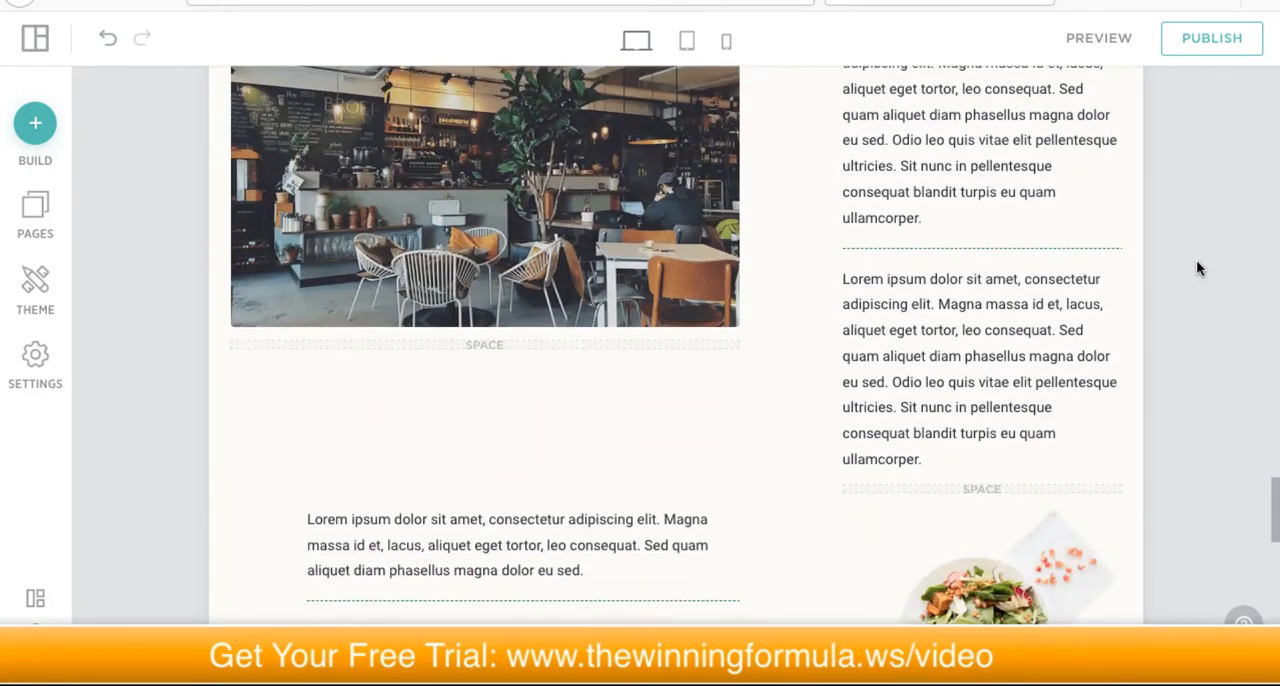
pyautogui.scroll(-4, 1222, 266)
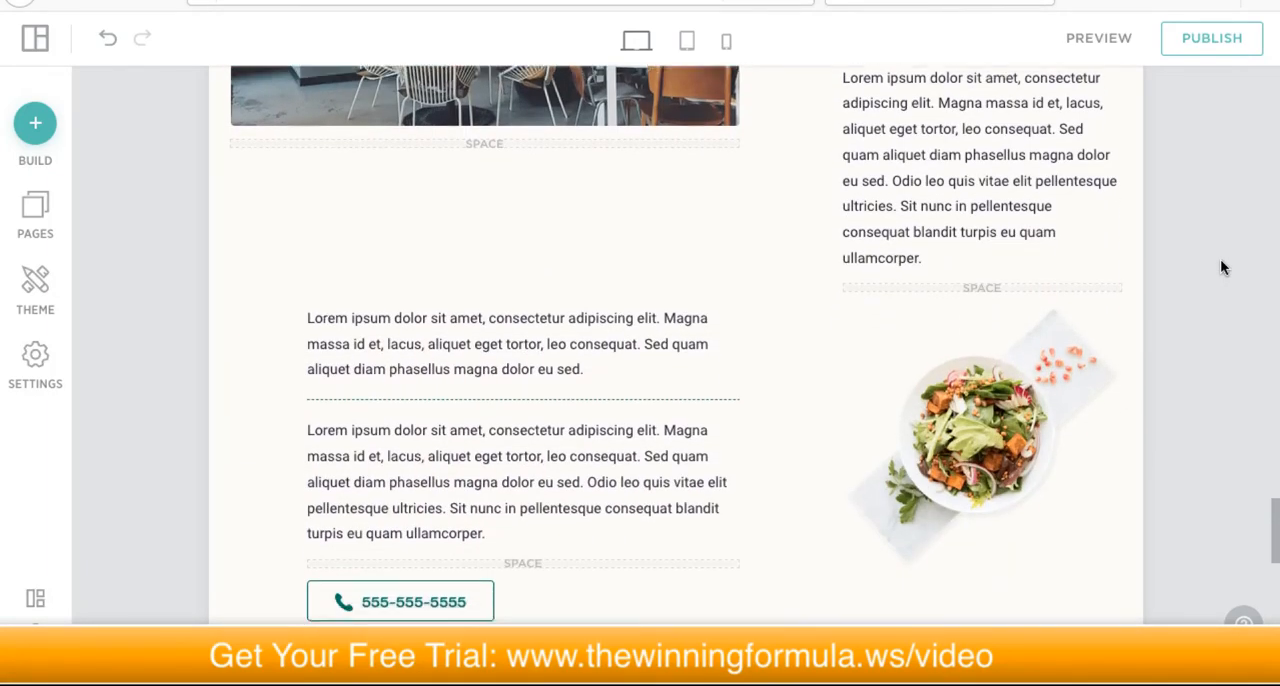
pyautogui.scroll(20, 1219, 262)
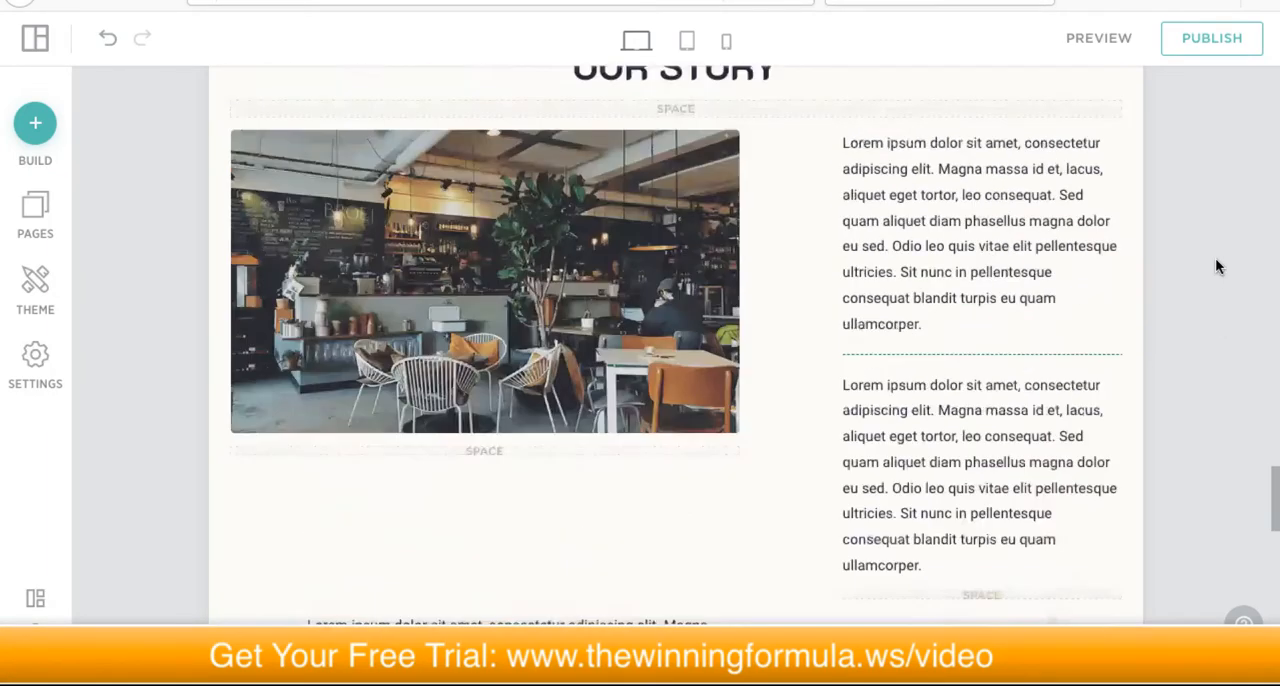
pyautogui.scroll(4, 1212, 275)
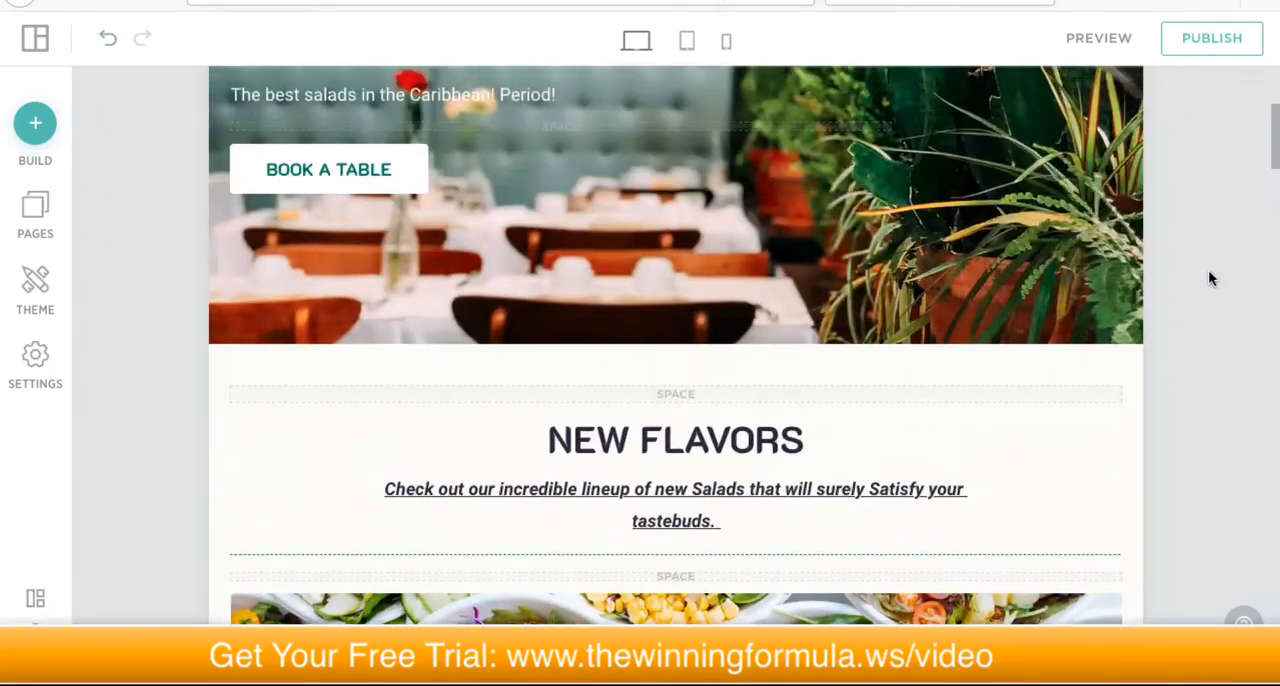
pyautogui.scroll(2, 1206, 255)
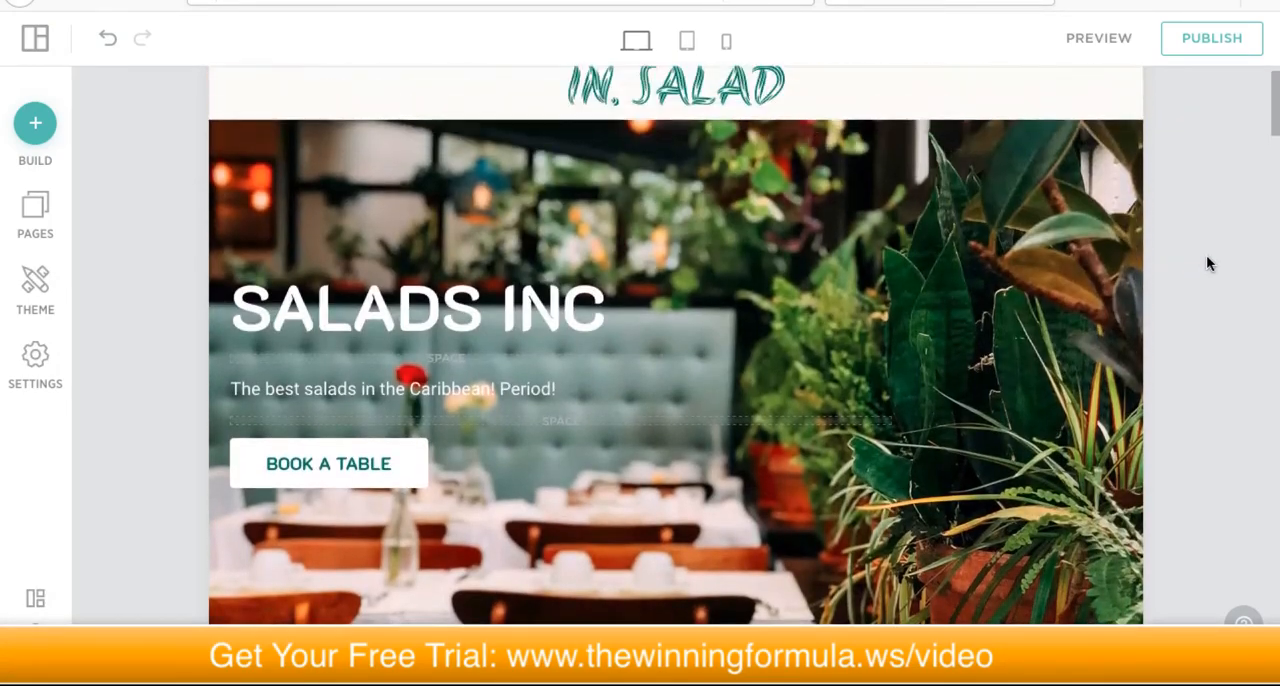
# Step: Examine the end of the Home page, including Our Story, the Book a Table form and the footer's contact details
pyautogui.scroll(-2, 1204, 256)
pyautogui.scroll(-10, 1214, 258)
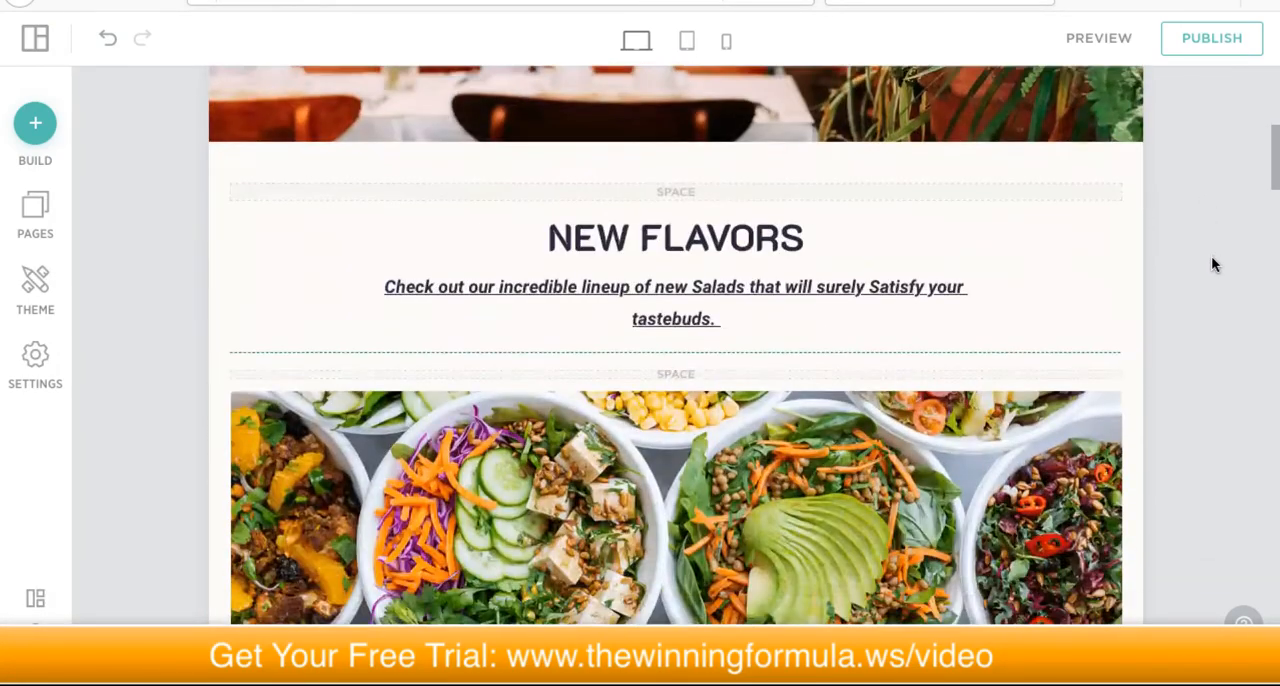
pyautogui.scroll(-15, 1208, 264)
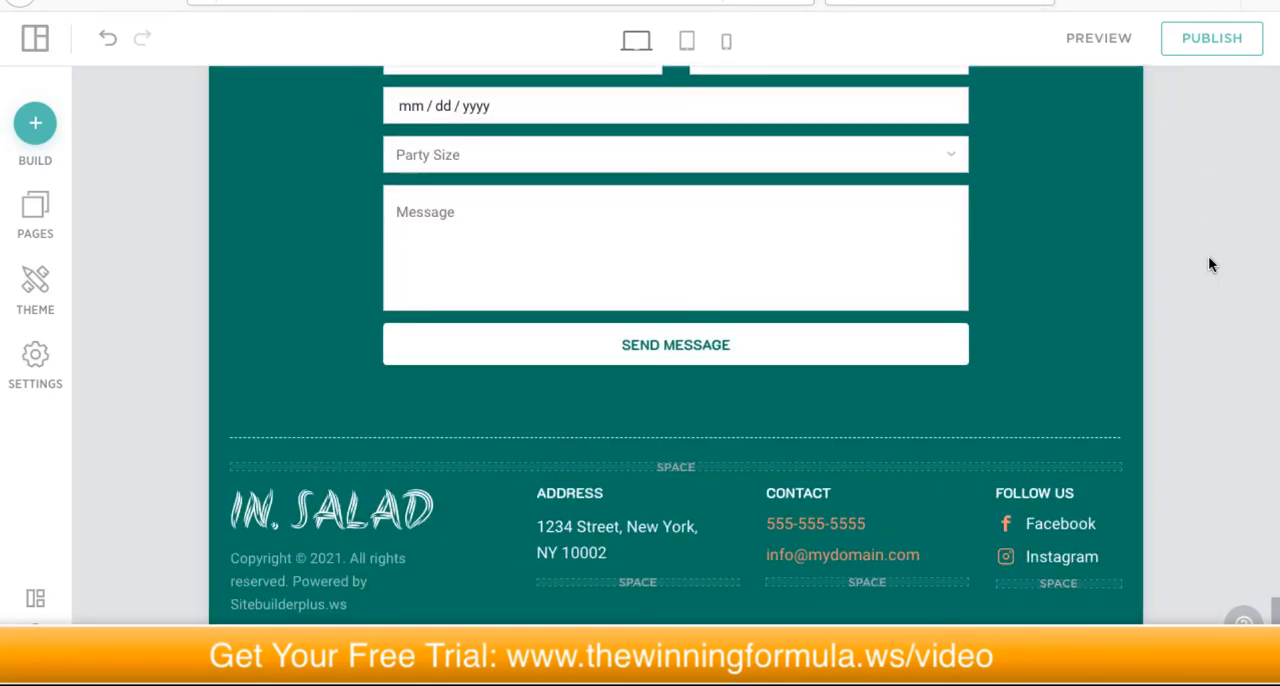
pyautogui.scroll(10, 1208, 263)
pyautogui.scroll(5, 1230, 245)
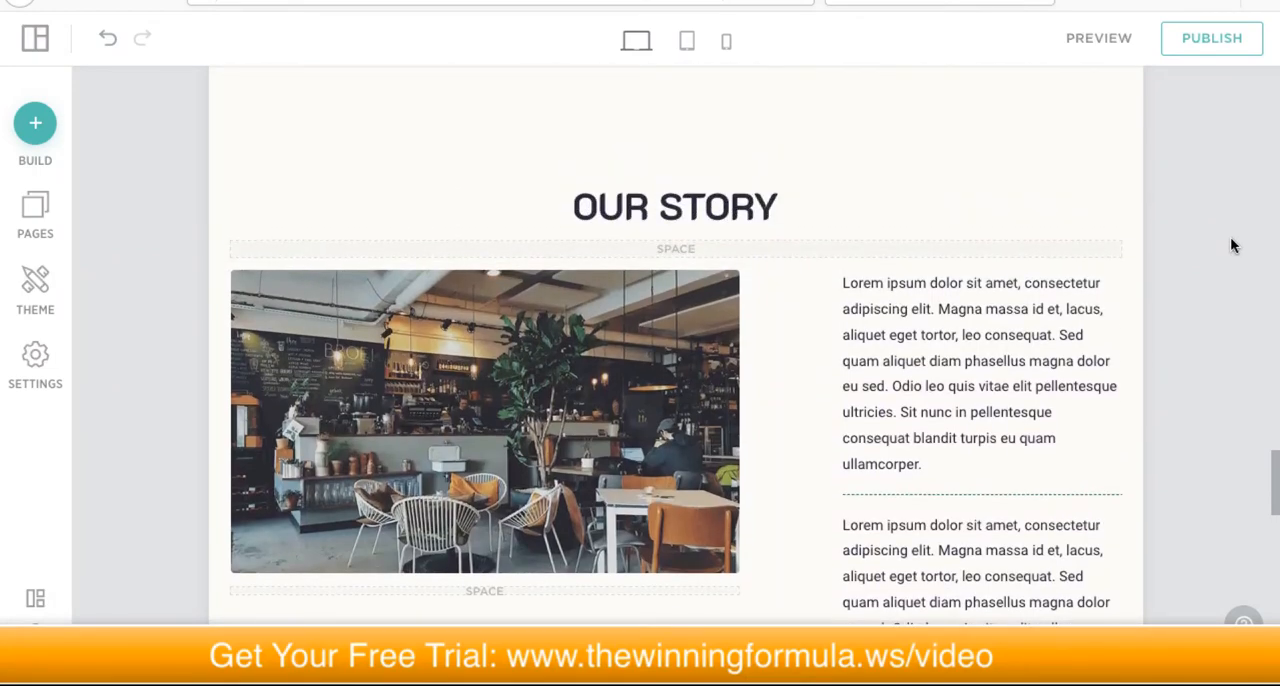
pyautogui.scroll(-10, 1220, 245)
pyautogui.scroll(-6, 1210, 236)
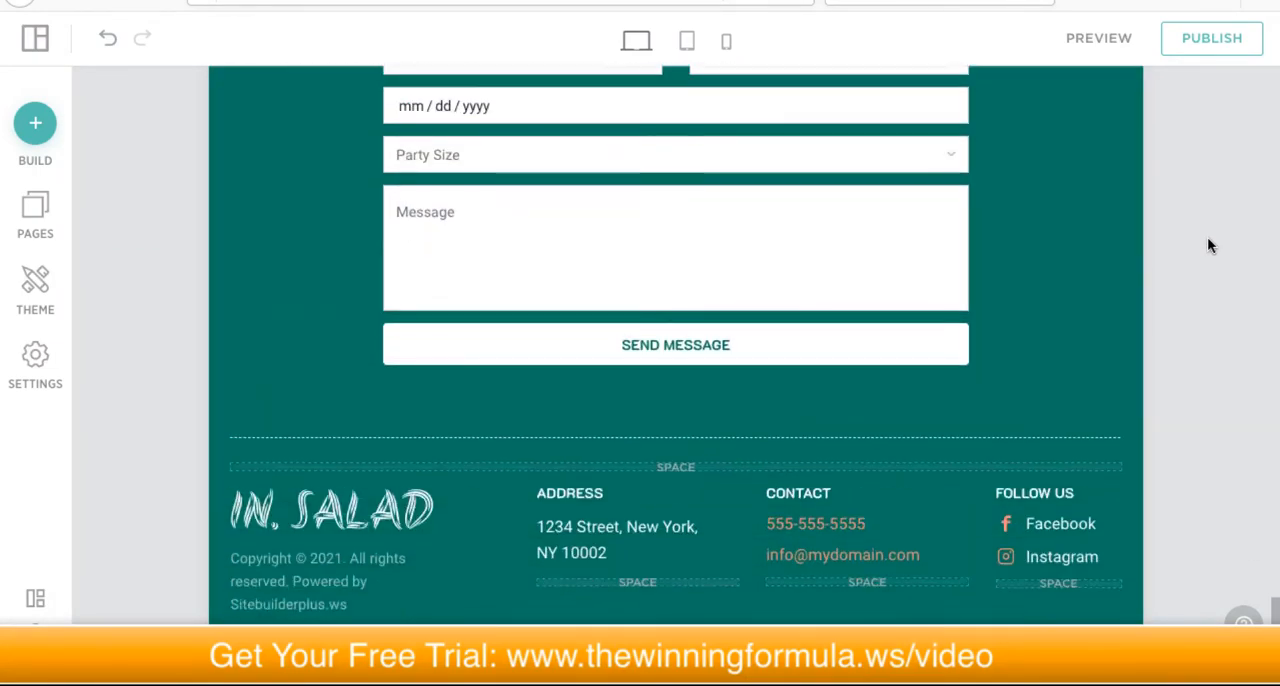
pyautogui.scroll(3, 1207, 237)
pyautogui.scroll(-1, 1212, 230)
pyautogui.scroll(-3, 1203, 241)
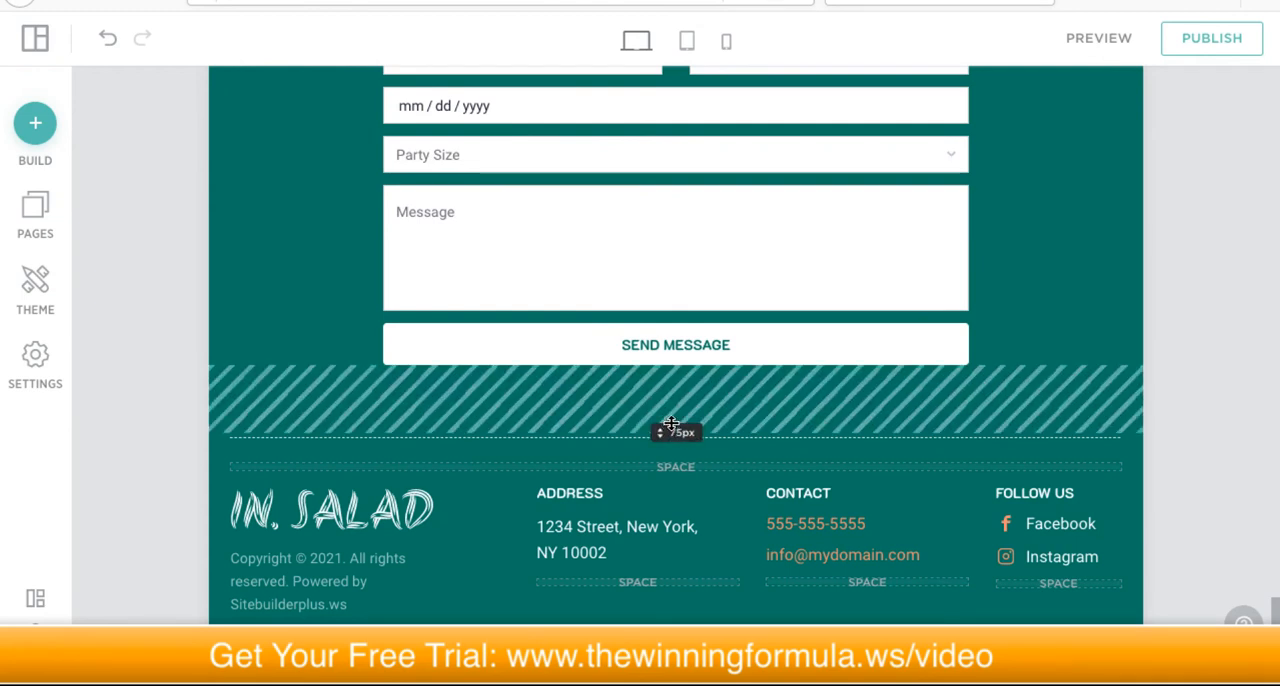
pyautogui.scroll(3, 998, 262)
pyautogui.scroll(-2, 990, 265)
pyautogui.scroll(1, 790, 429)
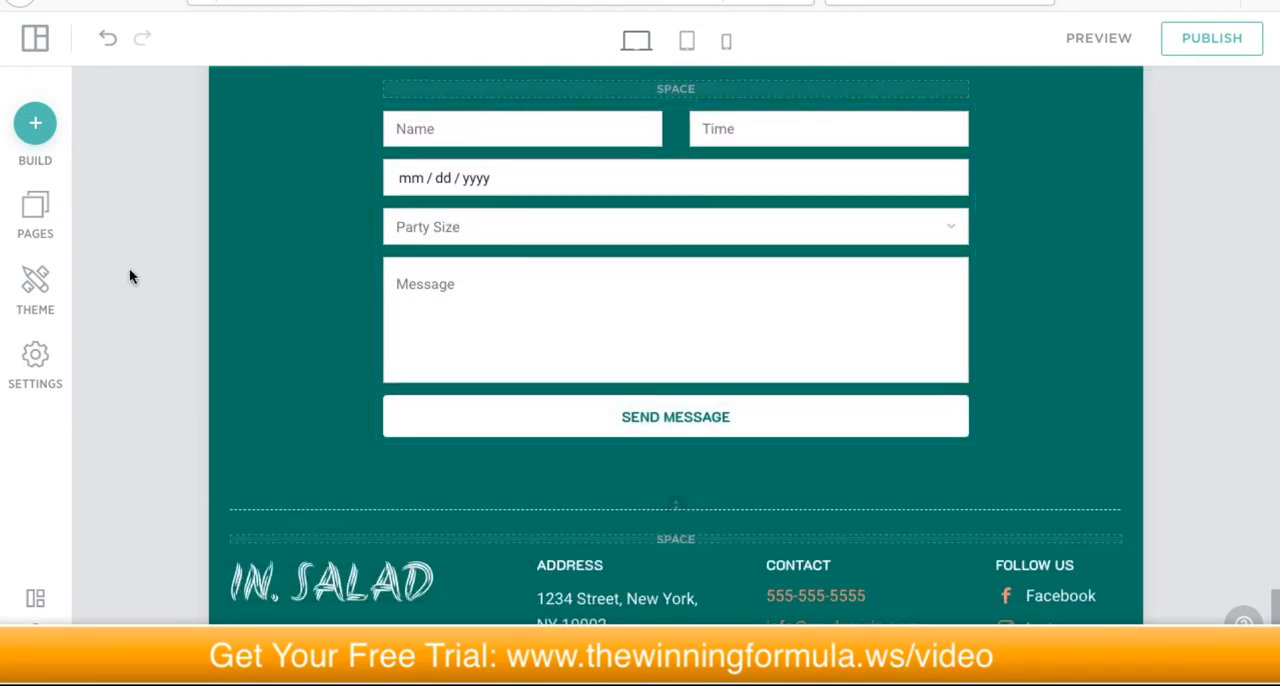
# Step: Add a map to the footer, between the dashed divider and the logo, address and contact columns
pyautogui.click(36, 125)
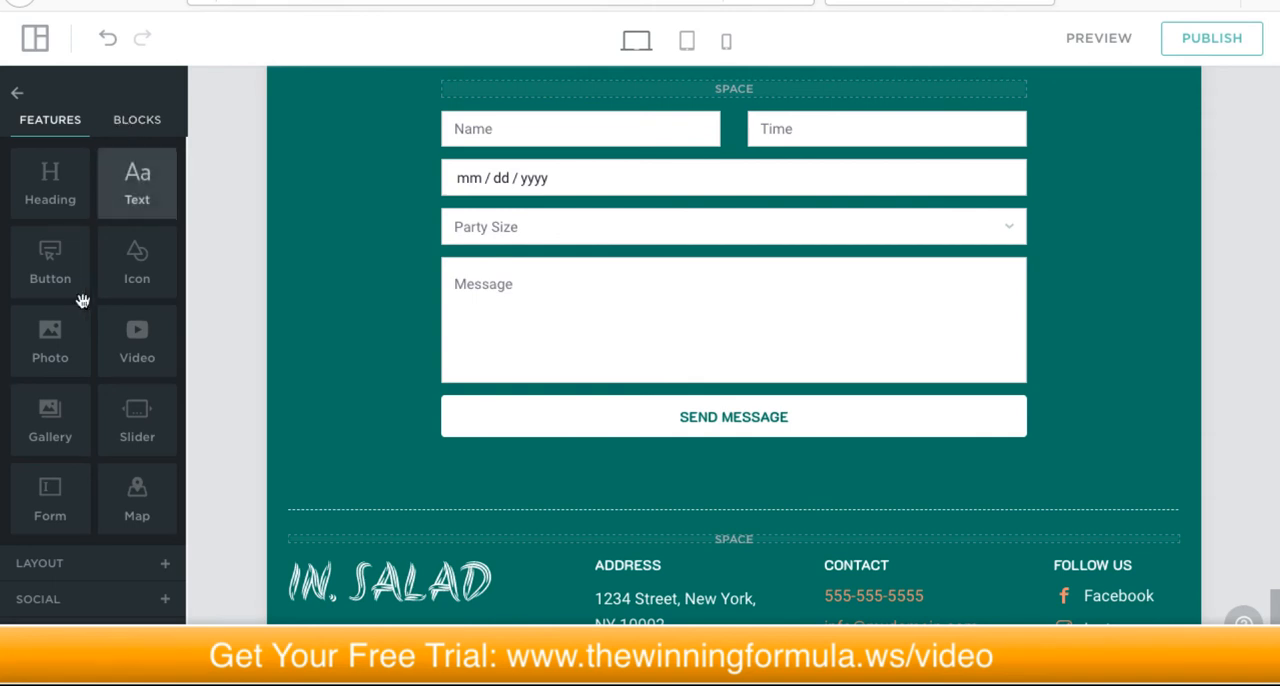
pyautogui.moveTo(133, 492)
pyautogui.mouseDown()
pyautogui.moveTo(166, 491)
pyautogui.moveTo(137, 486)
pyautogui.mouseUp()
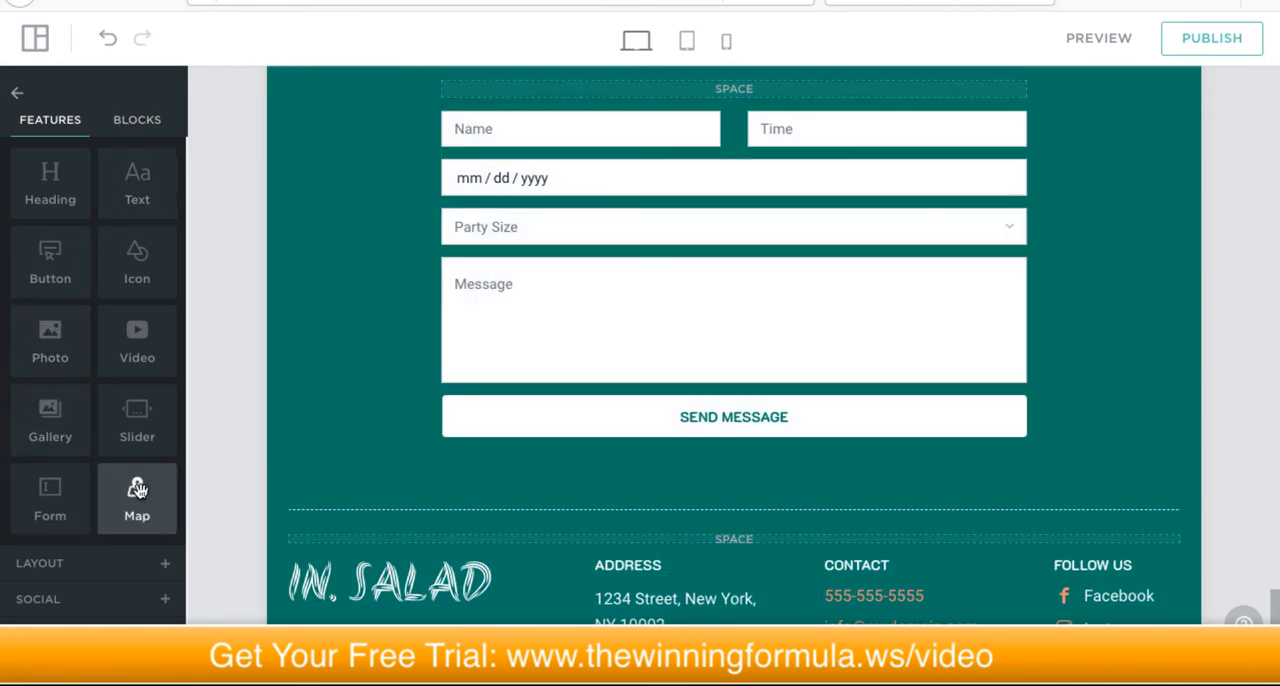
pyautogui.moveTo(278, 507); pyautogui.dragTo(727, 528)
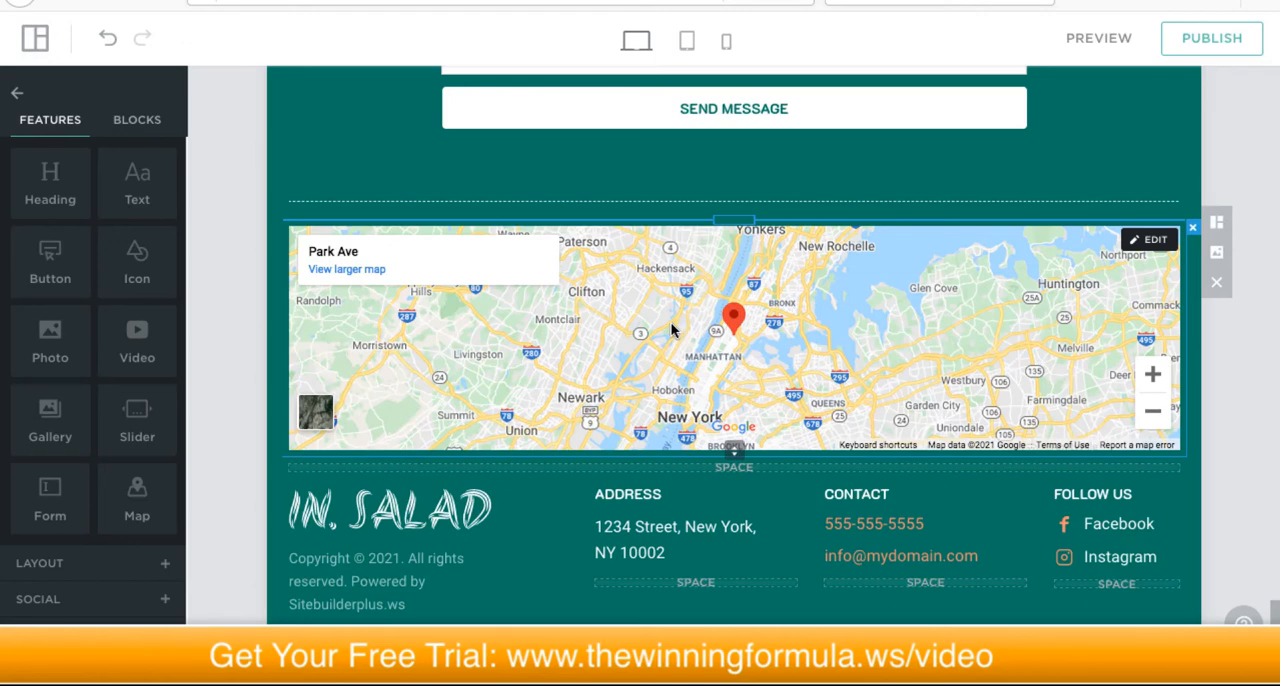
# Step: Inspect the footer map's address, type and zoom settings, and return to the hero section
pyautogui.click(1150, 241)
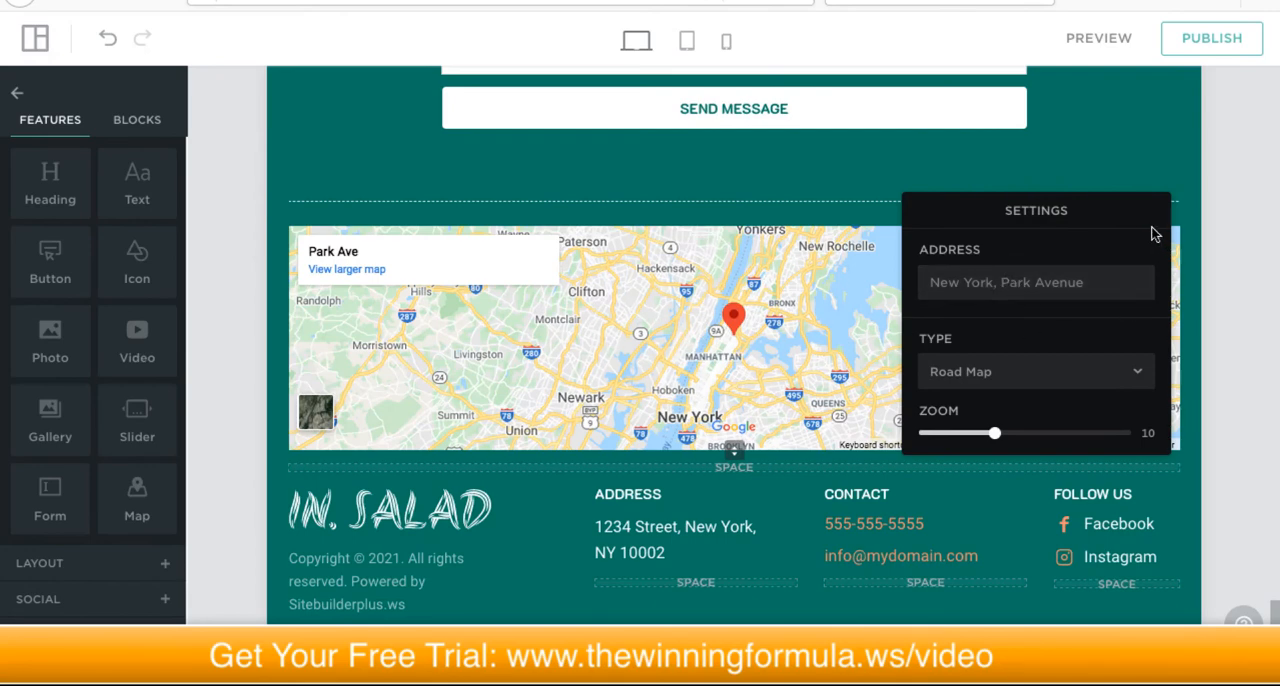
pyautogui.click(1071, 165)
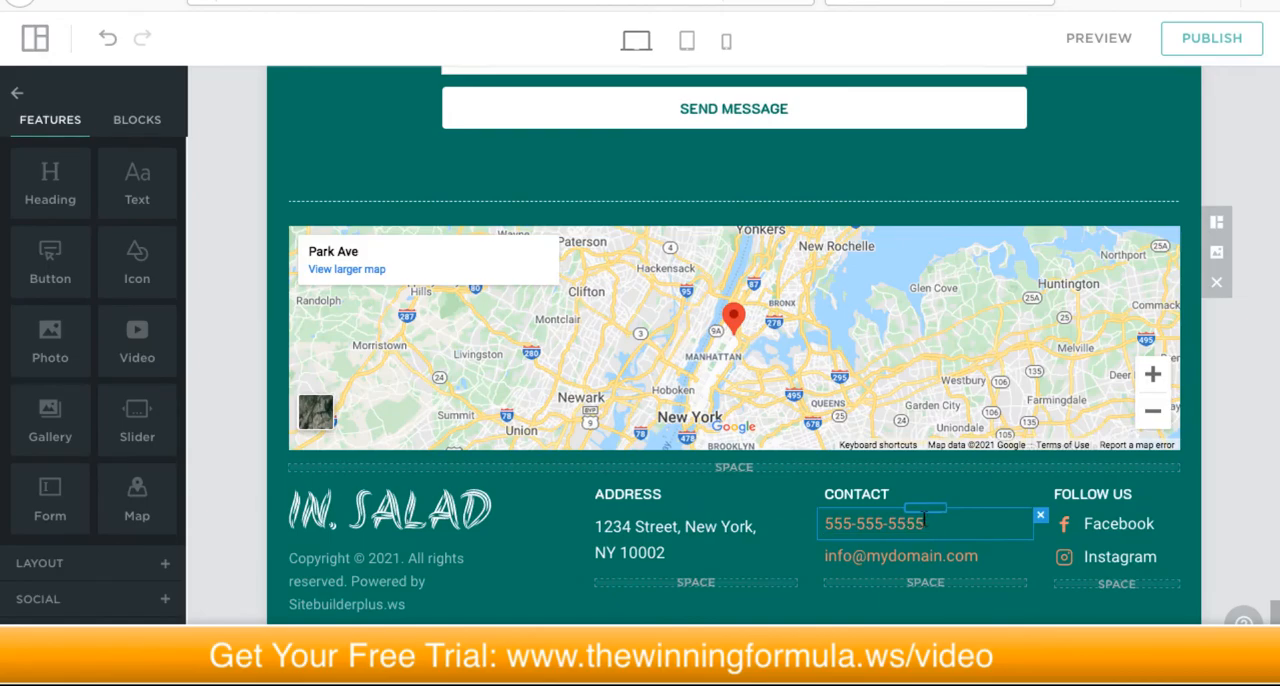
pyautogui.scroll(15, 924, 531)
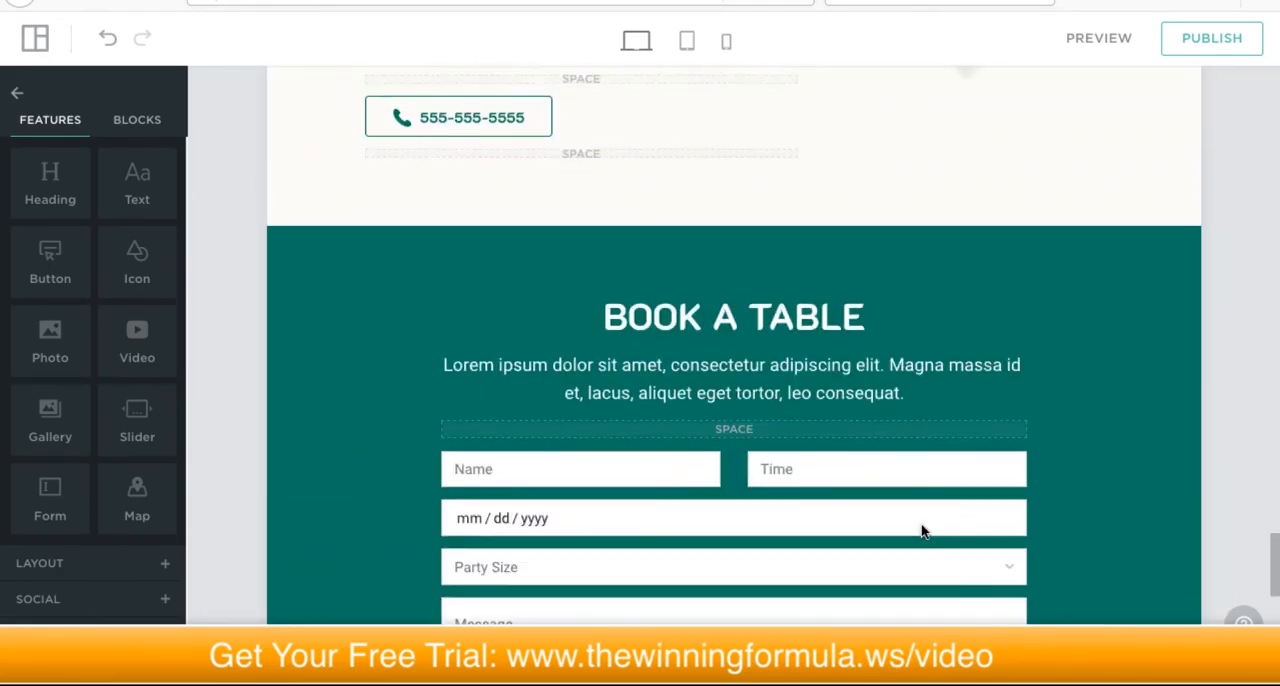
pyautogui.scroll(20, 924, 519)
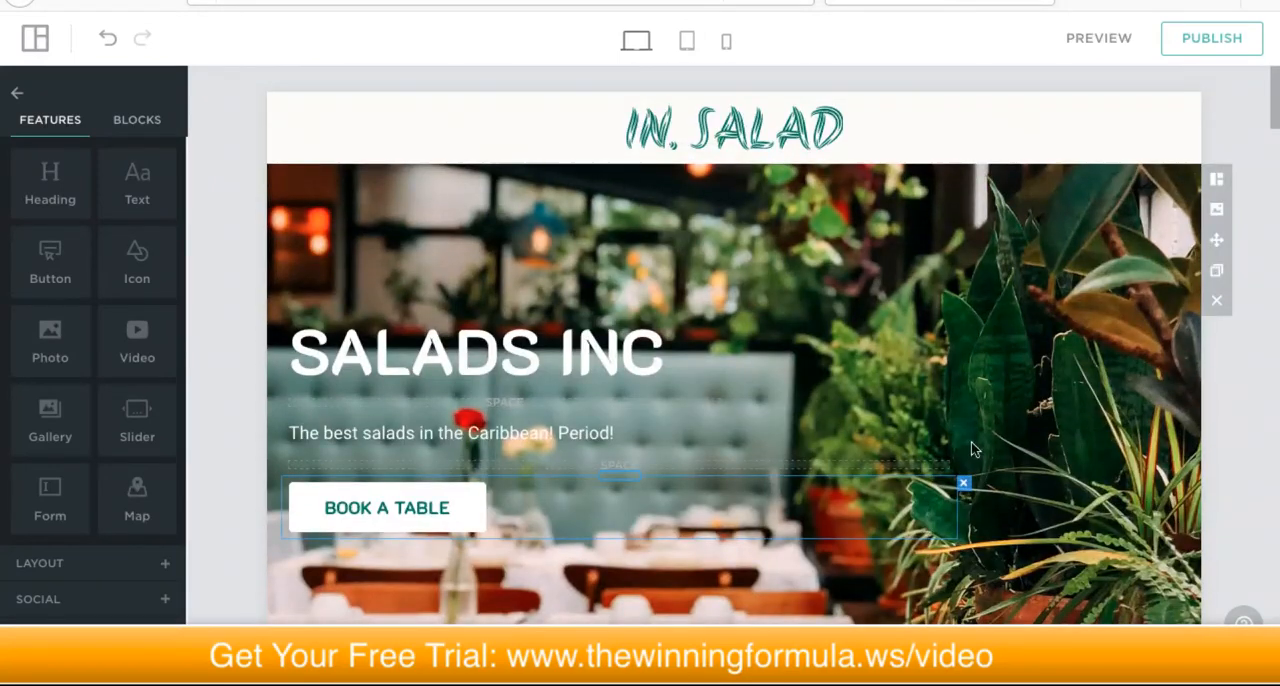
# Step: Review the Home page's hero and New Flavors sections in the desktop layout, and return to the page start
pyautogui.scroll(-2, 935, 440)
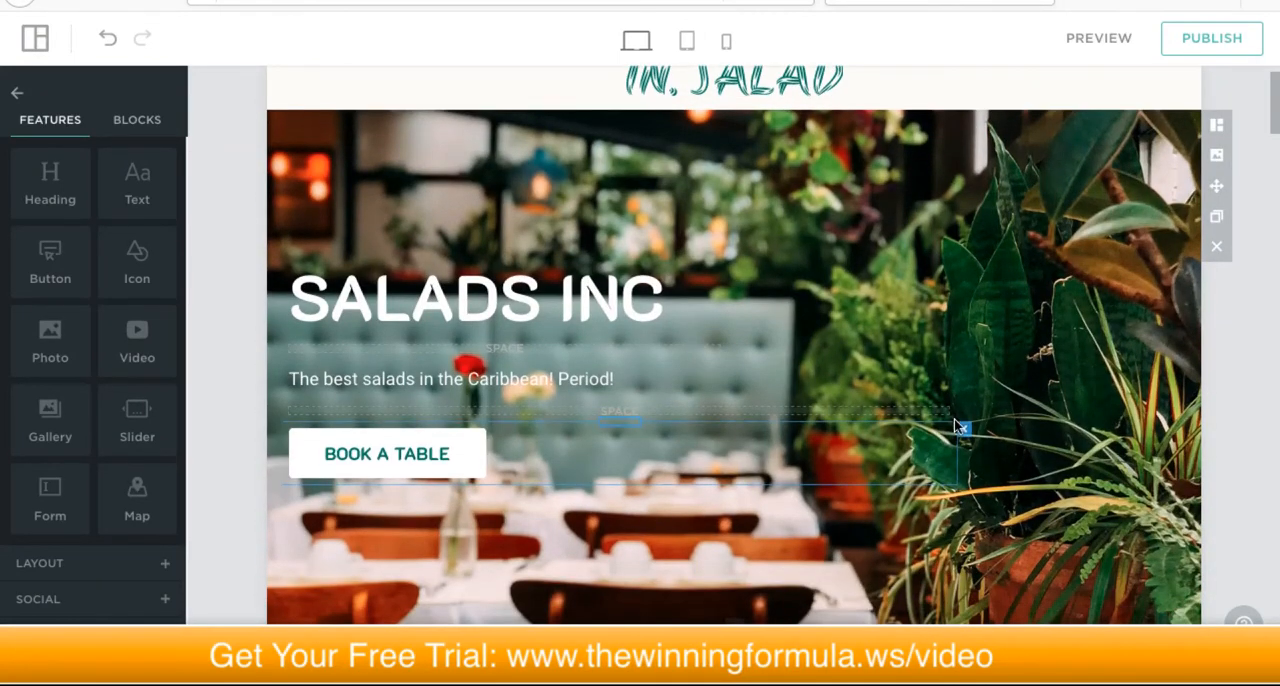
pyautogui.scroll(-2, 962, 430)
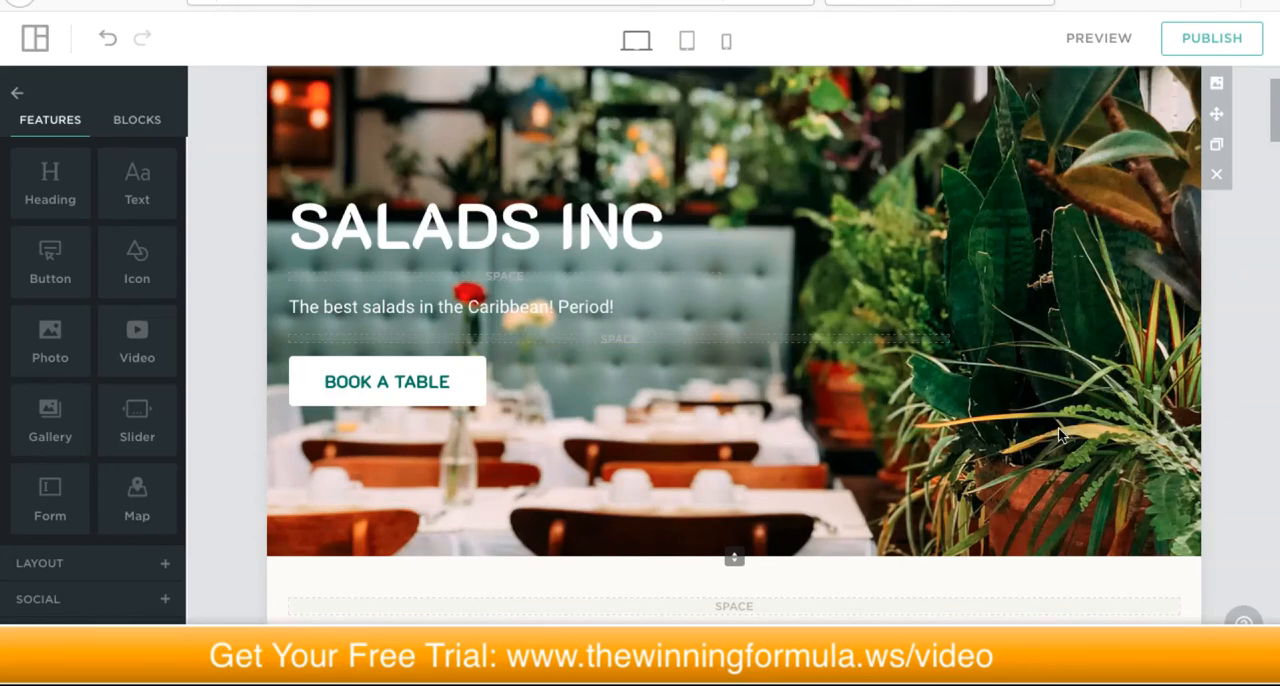
pyautogui.scroll(-6, 1048, 434)
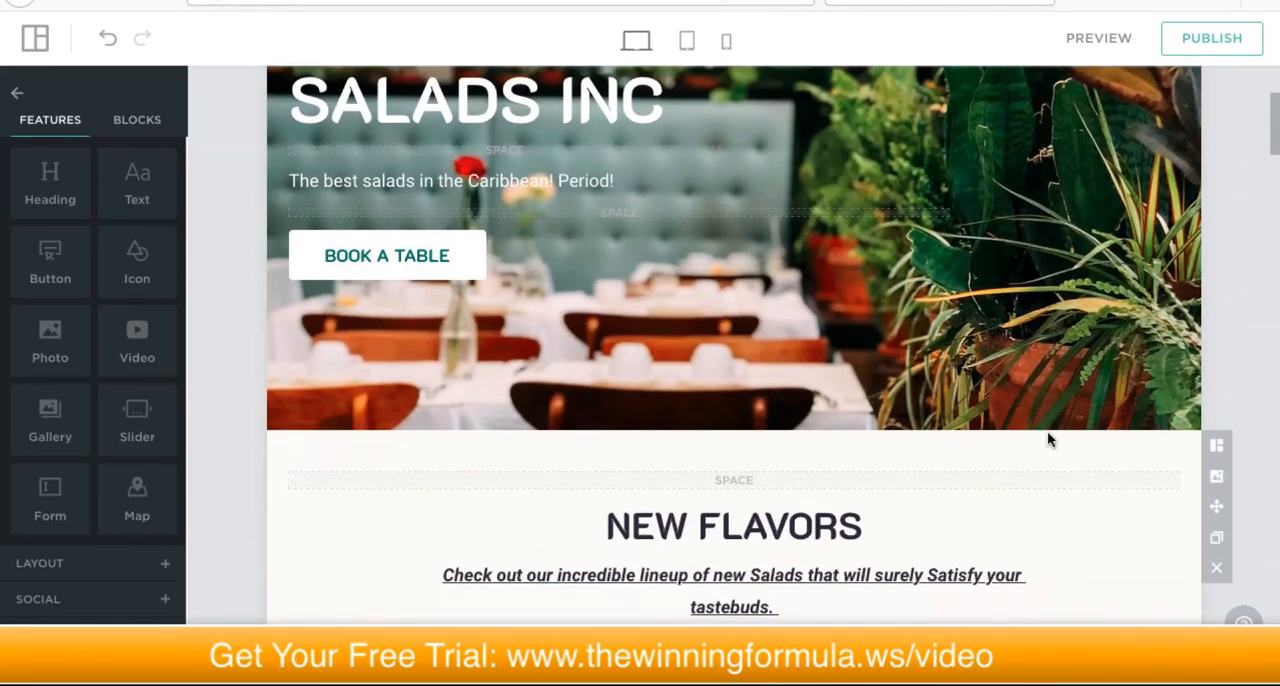
pyautogui.scroll(-2, 1047, 430)
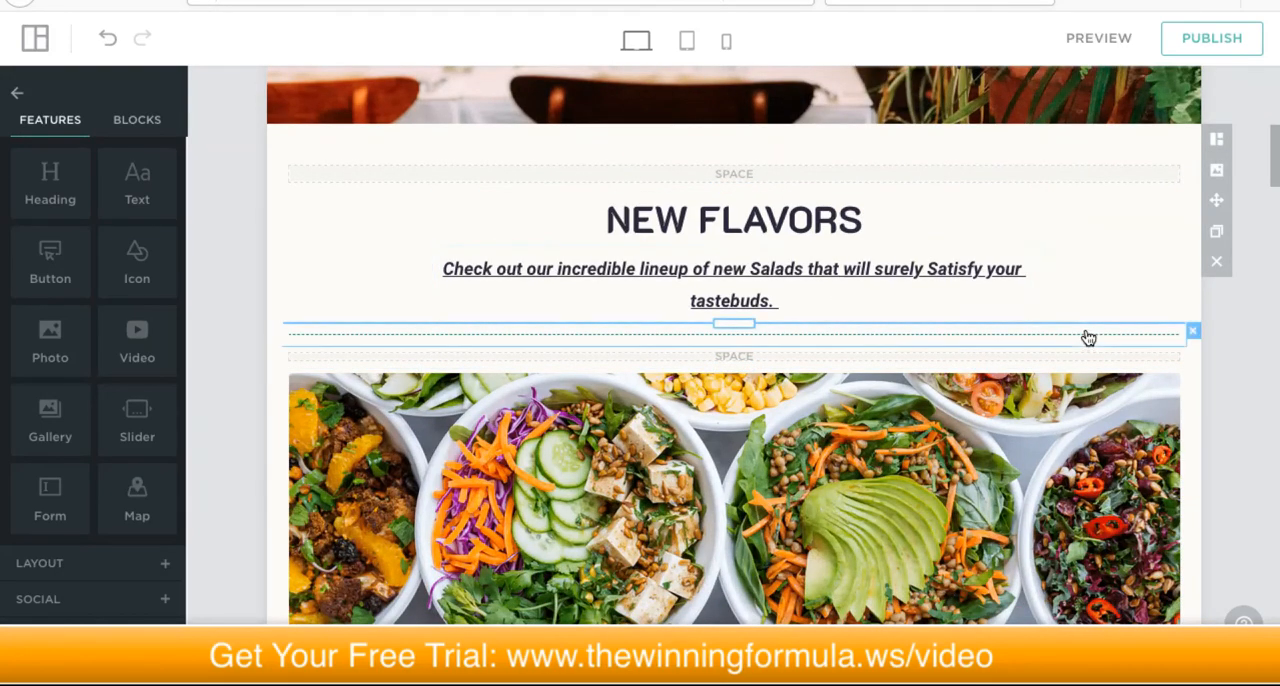
pyautogui.scroll(4, 1084, 335)
pyautogui.scroll(6, 1082, 338)
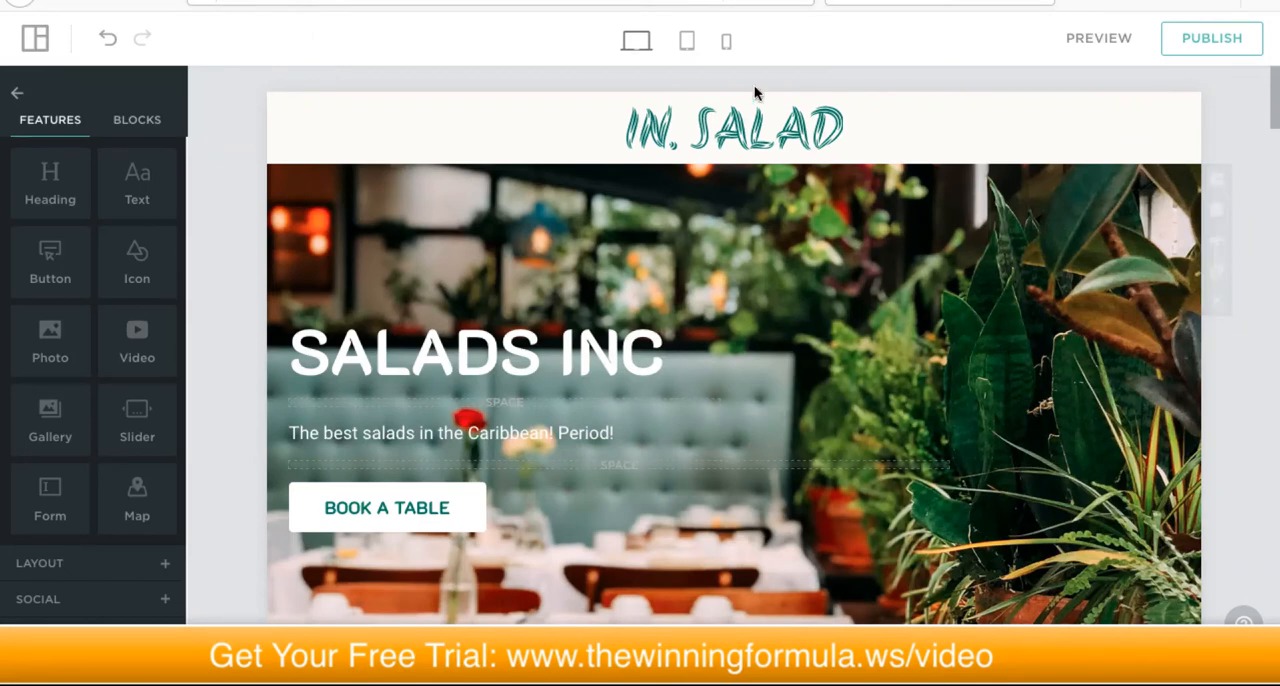
pyautogui.scroll(-5, 633, 232)
pyautogui.scroll(2, 633, 240)
pyautogui.scroll(3, 712, 247)
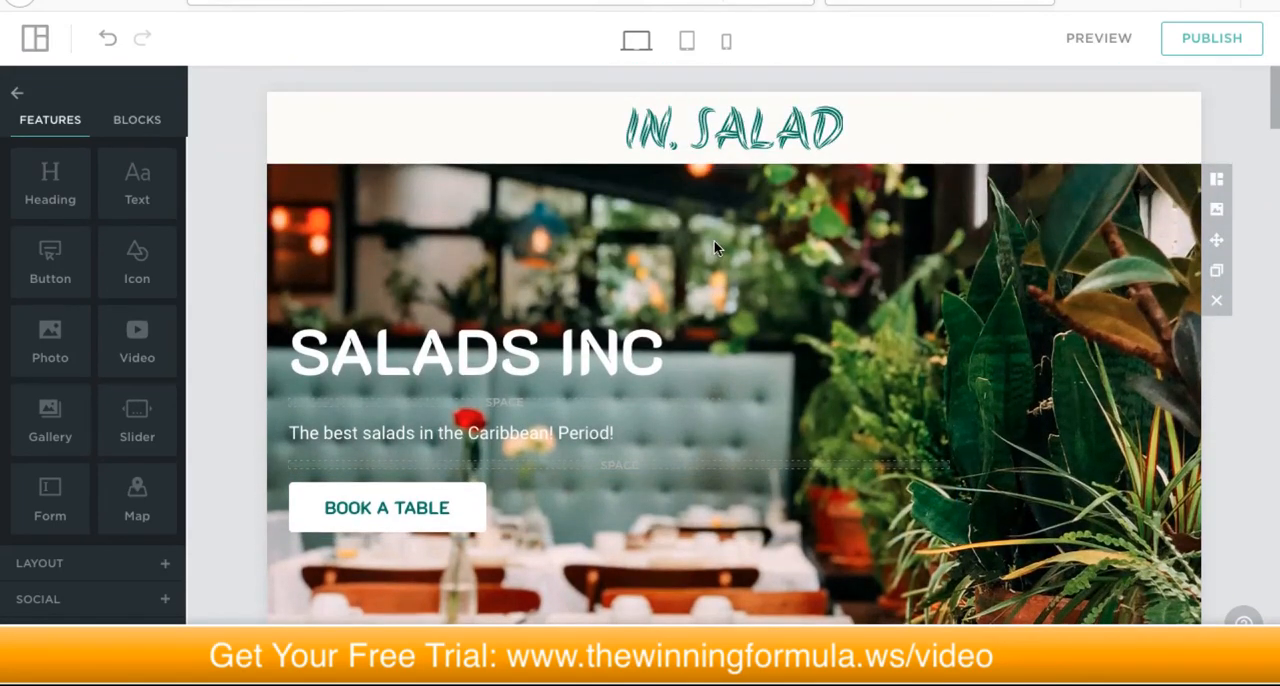
pyautogui.scroll(-15, 714, 246)
pyautogui.scroll(-15, 713, 246)
pyautogui.scroll(-18, 713, 246)
pyautogui.scroll(20, 714, 245)
pyautogui.scroll(20, 714, 245)
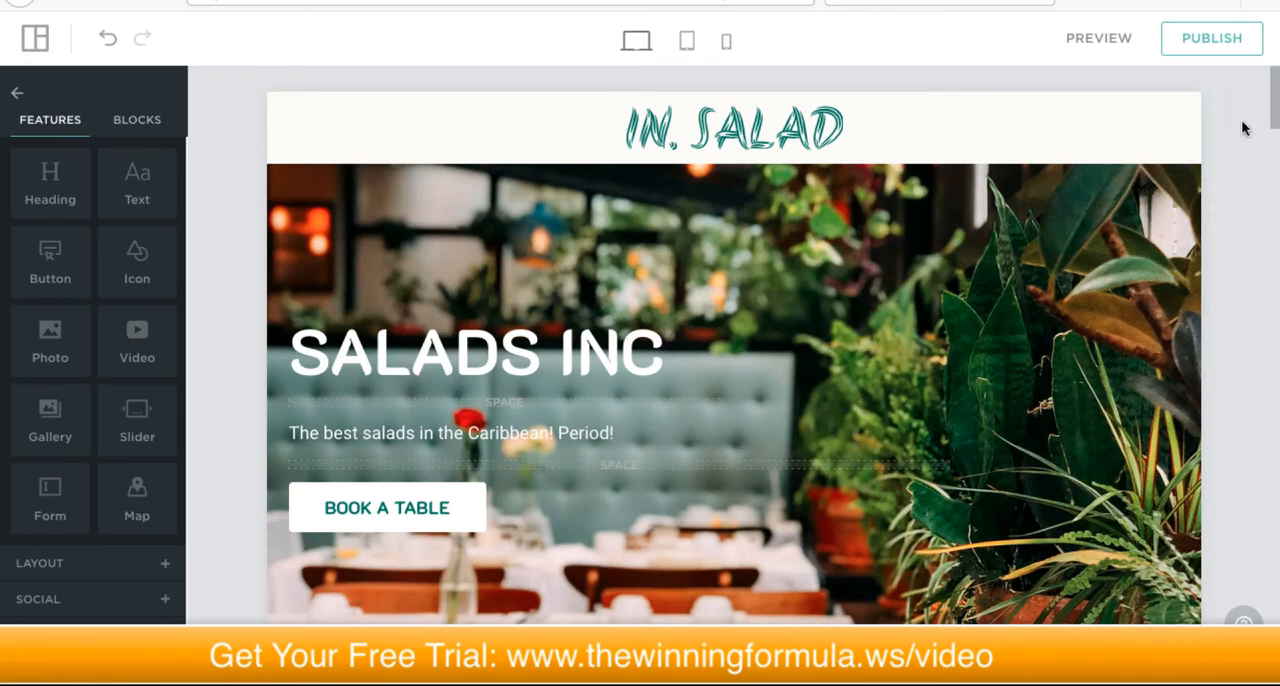
pyautogui.scroll(-1, 1221, 140)
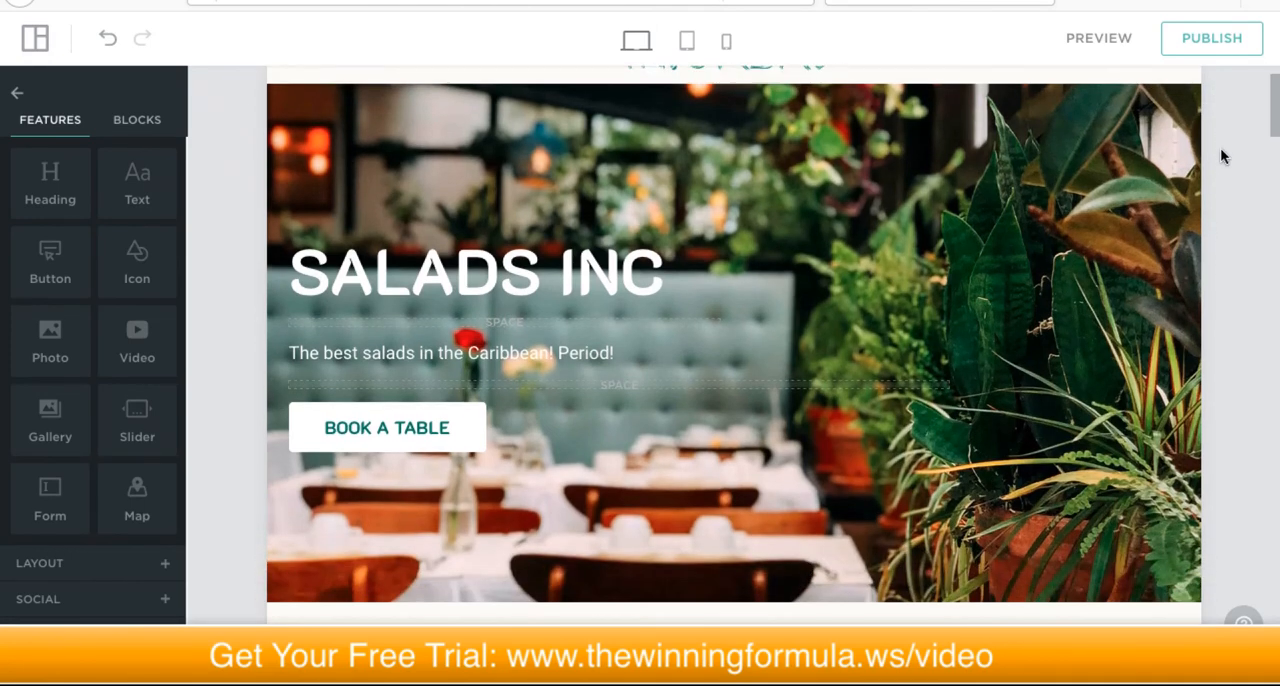
pyautogui.scroll(1, 1228, 144)
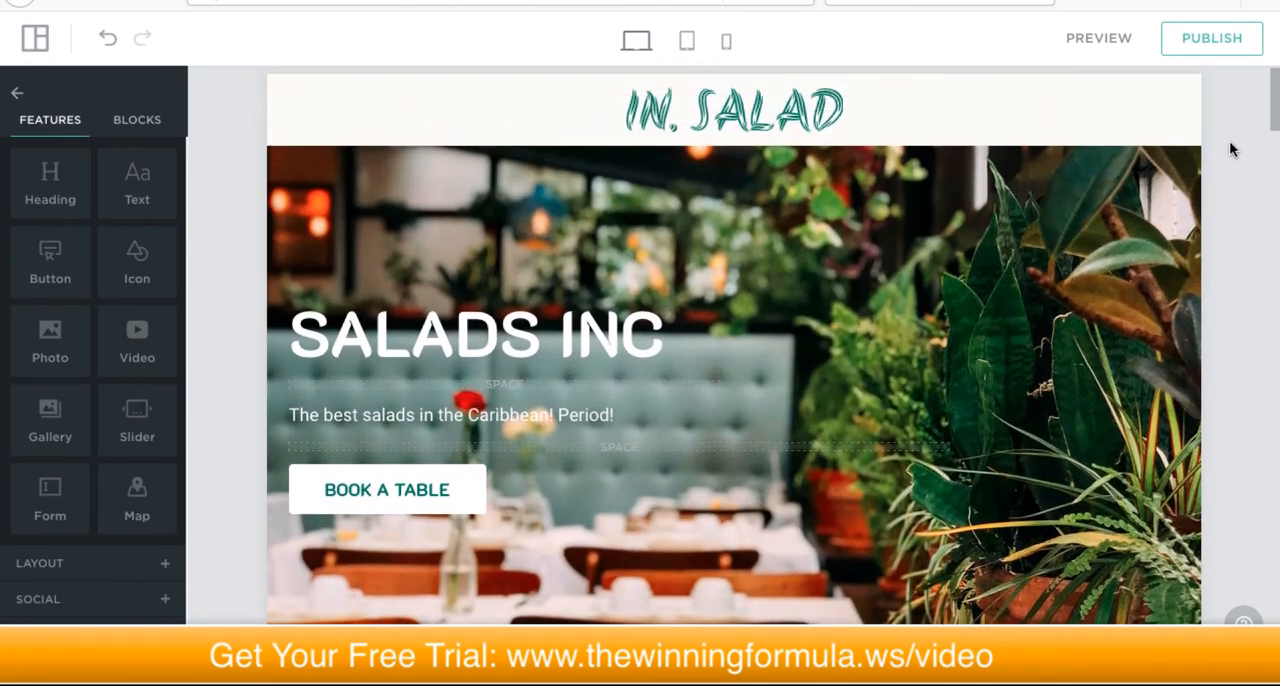
pyautogui.scroll(1, 1229, 141)
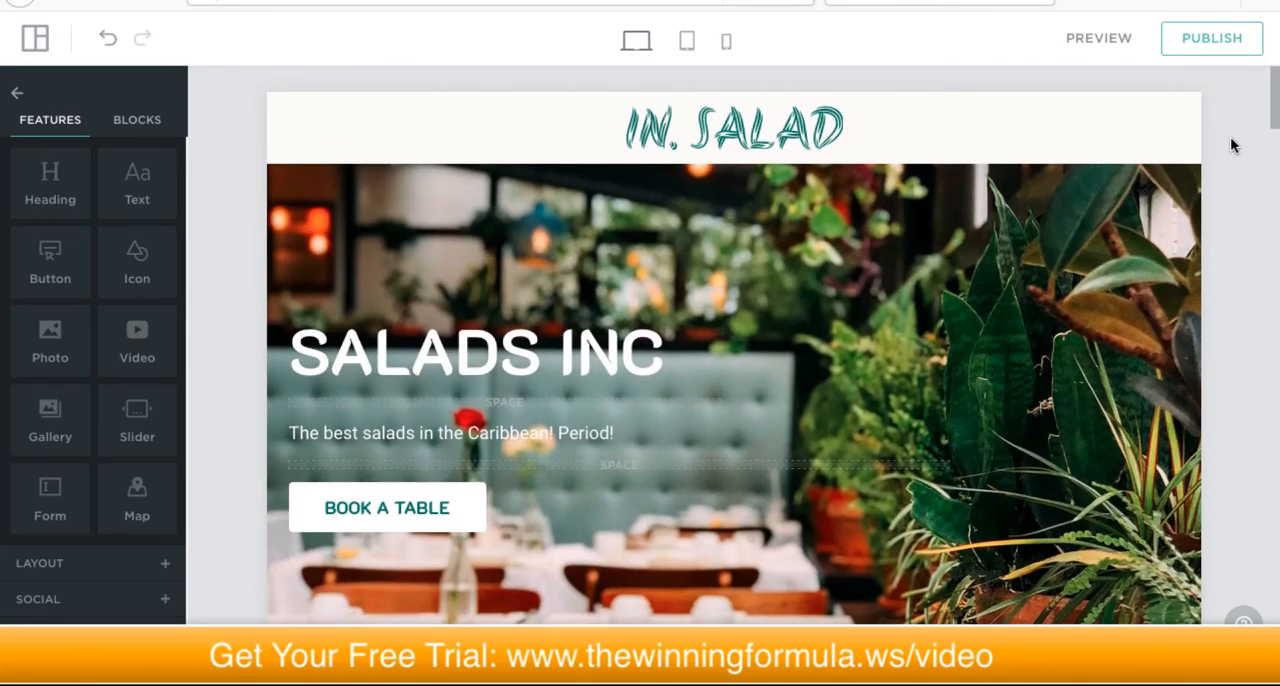
pyautogui.scroll(-1, 1231, 140)
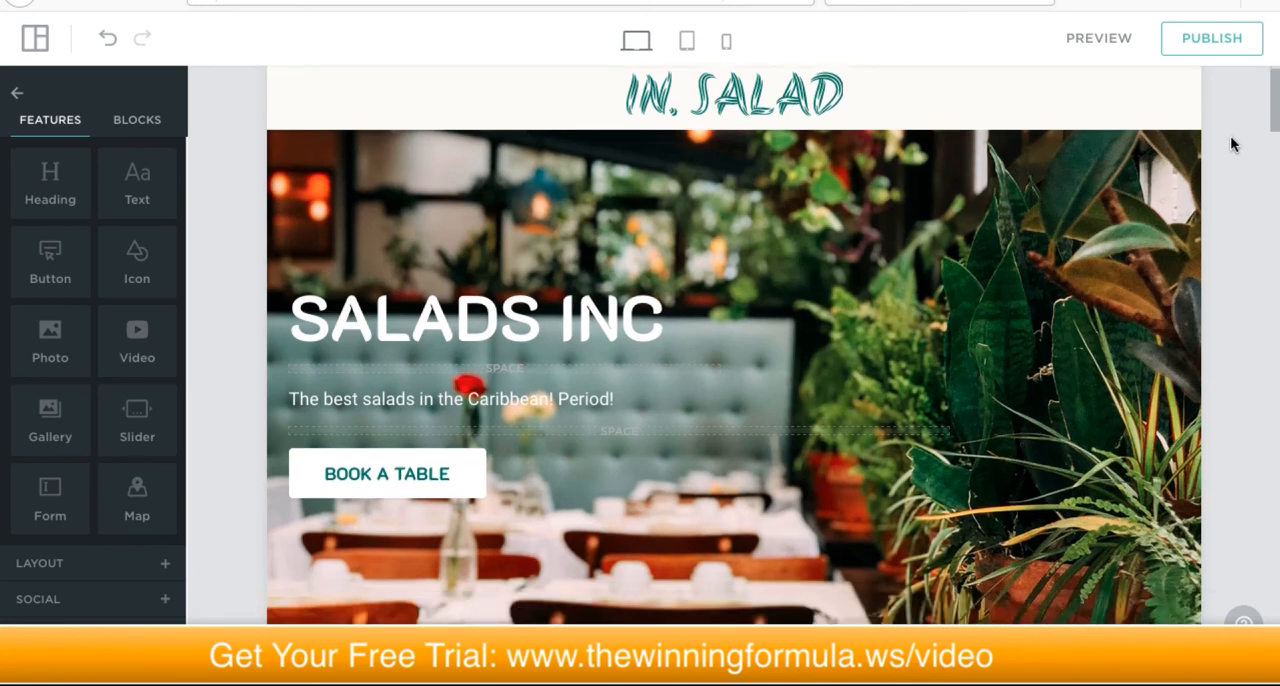
pyautogui.scroll(1, 1231, 140)
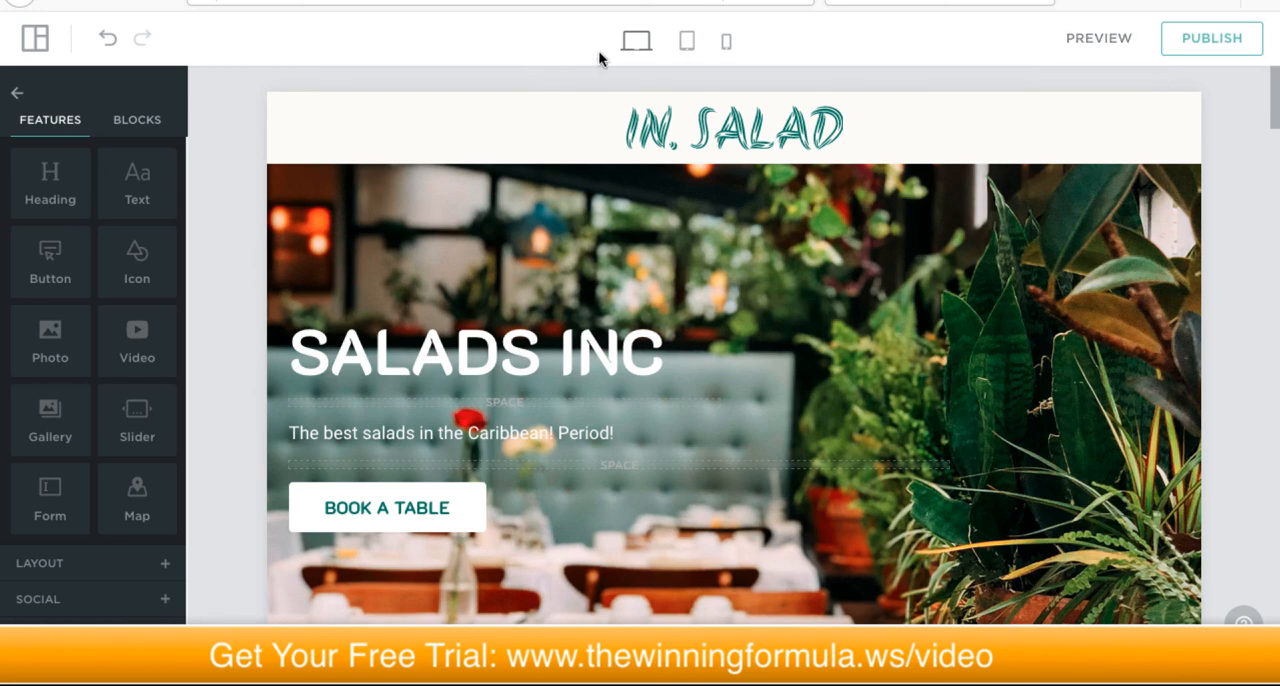
# Step: Check how the Home page looks in the tablet and mobile layouts
pyautogui.click(686, 42)
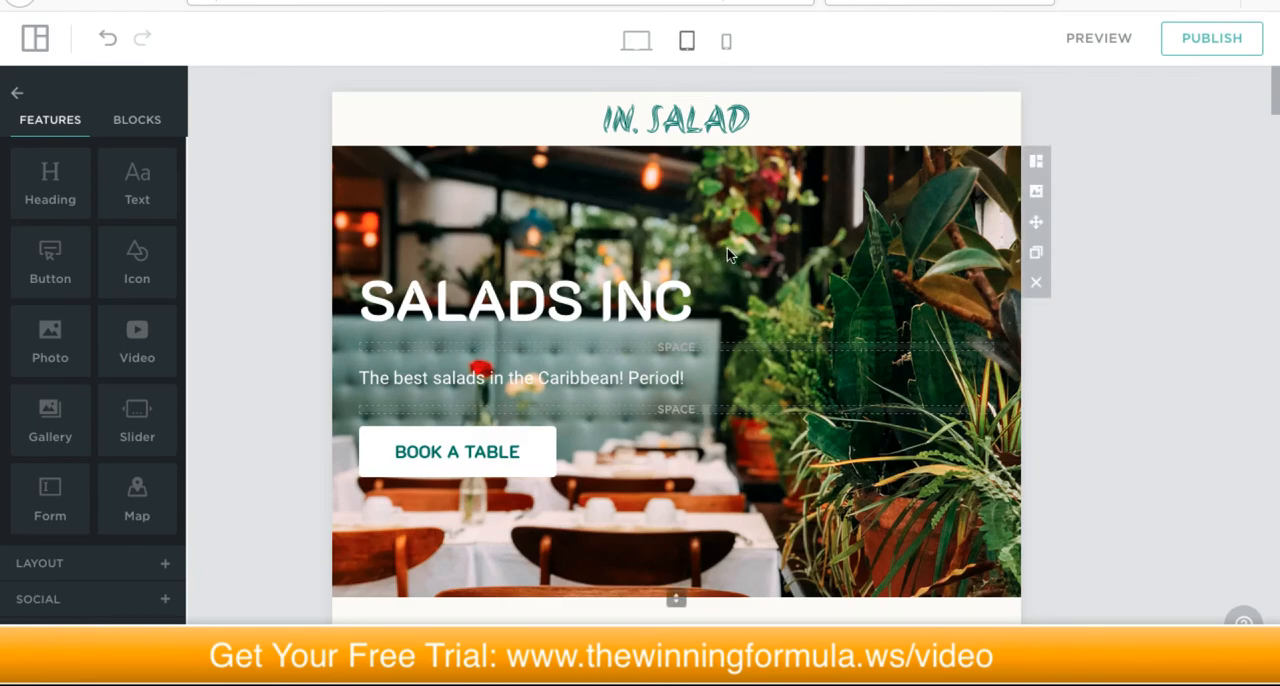
pyautogui.scroll(-7, 727, 248)
pyautogui.scroll(2, 727, 251)
pyautogui.scroll(5, 727, 251)
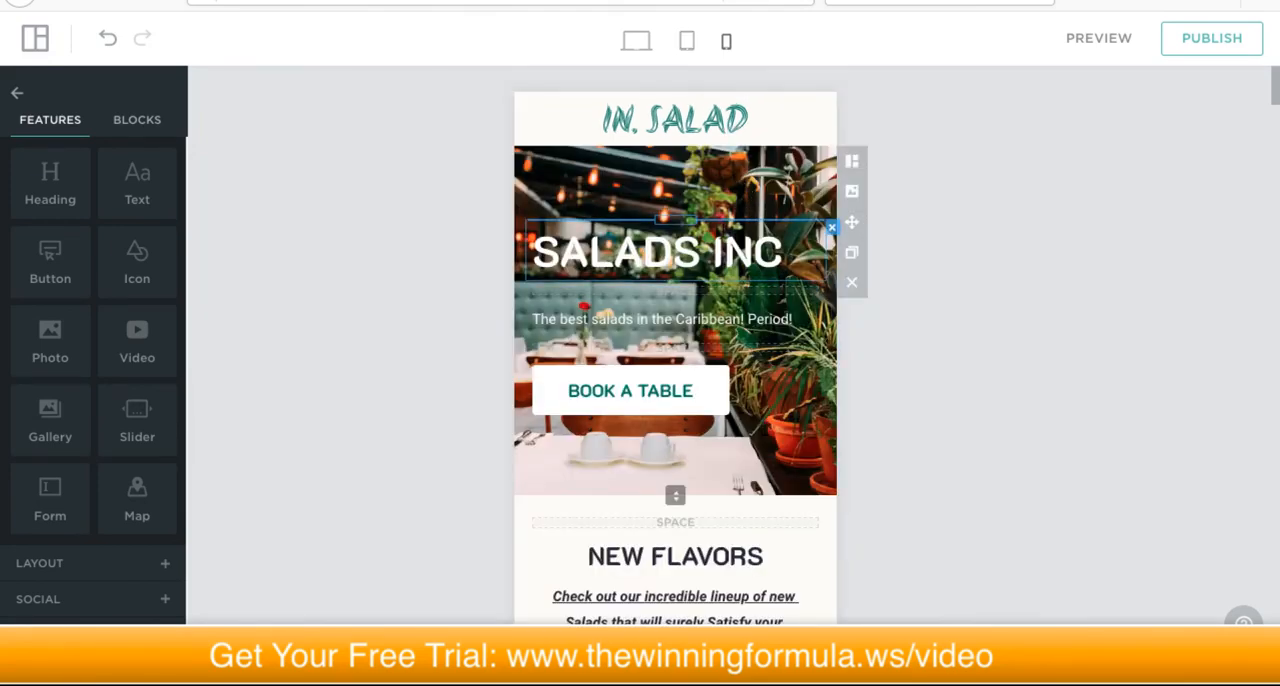
pyautogui.scroll(-12, 725, 246)
pyautogui.scroll(12, 723, 238)
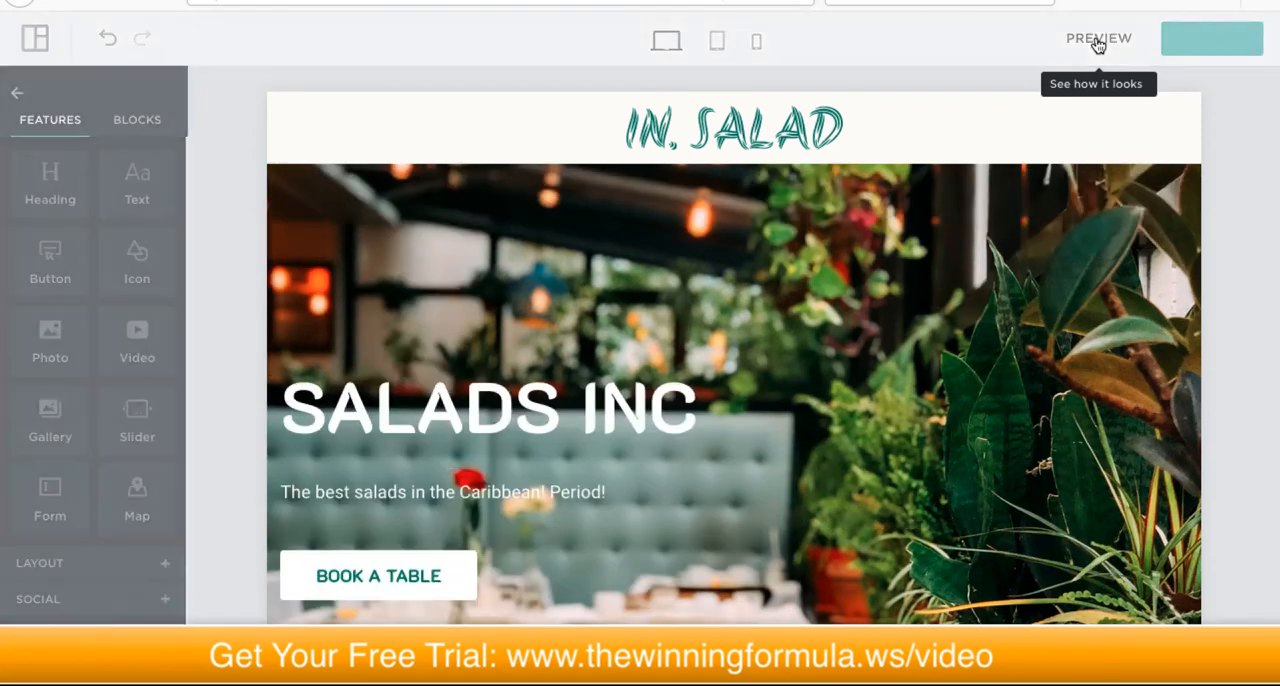
# Step: Preview the site and review it from the hero through New Flavors and the dishes to the booking form, and return to the hero
pyautogui.click(1098, 40)
pyautogui.scroll(-4, 630, 198)
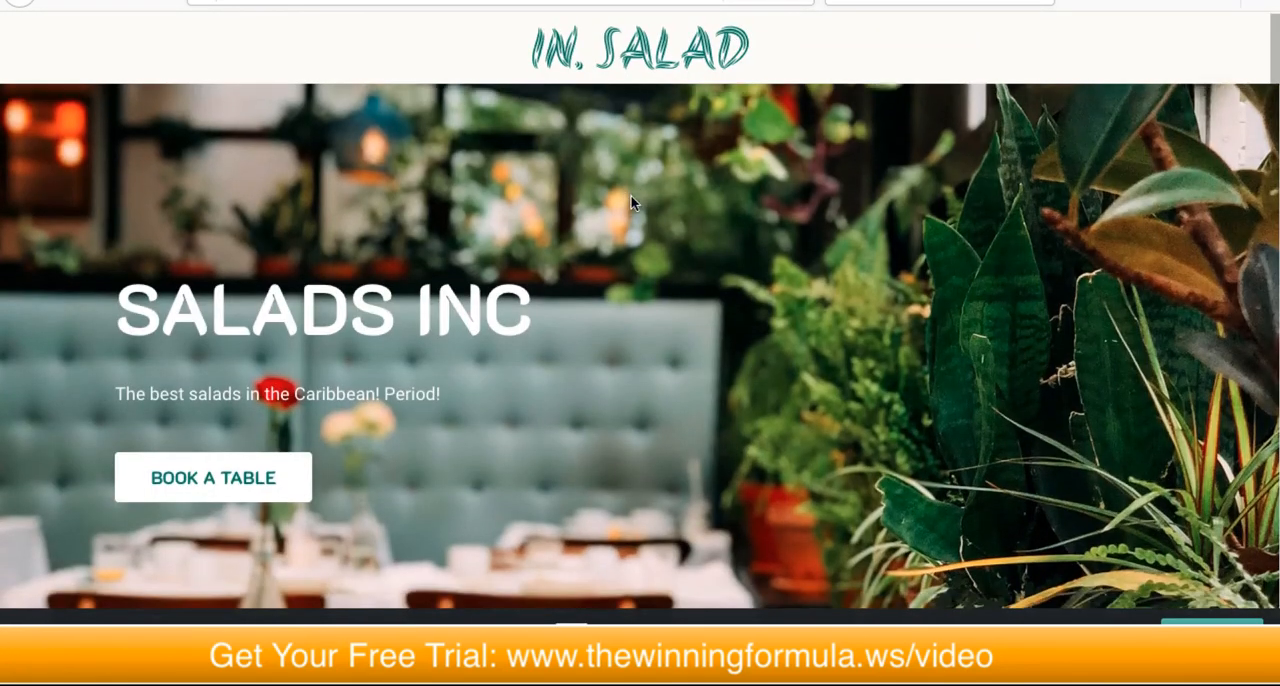
pyautogui.scroll(-10, 632, 197)
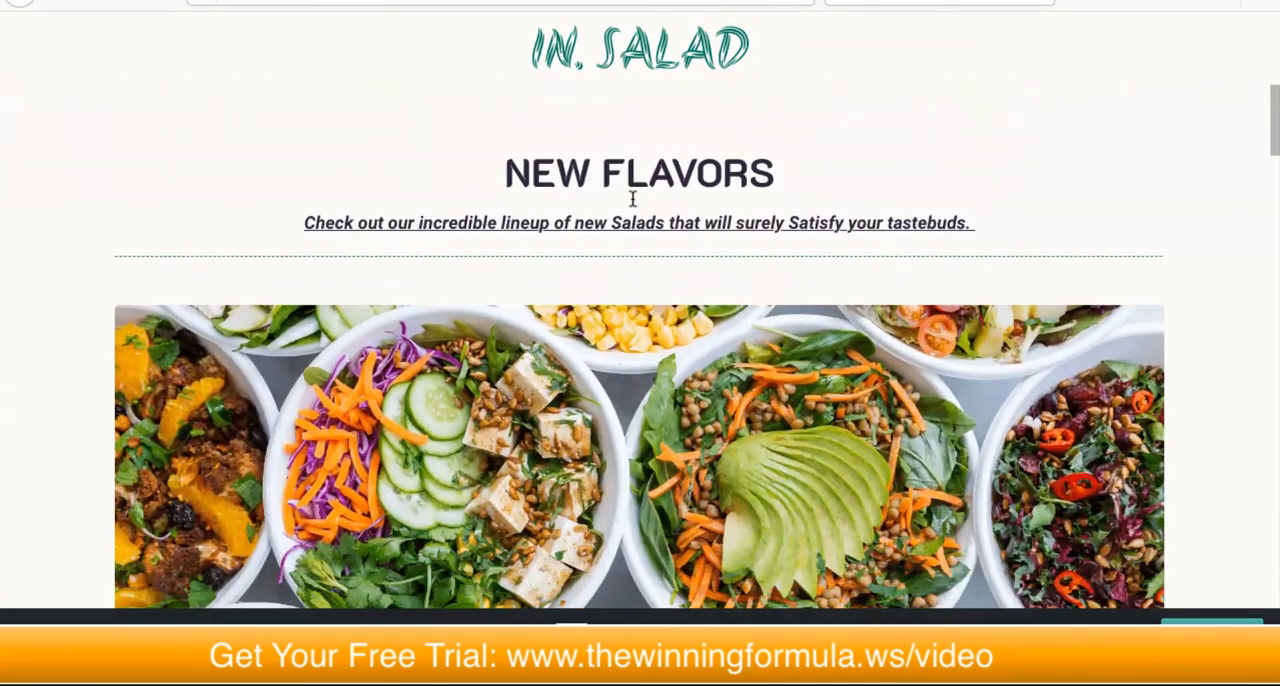
pyautogui.scroll(-15, 632, 199)
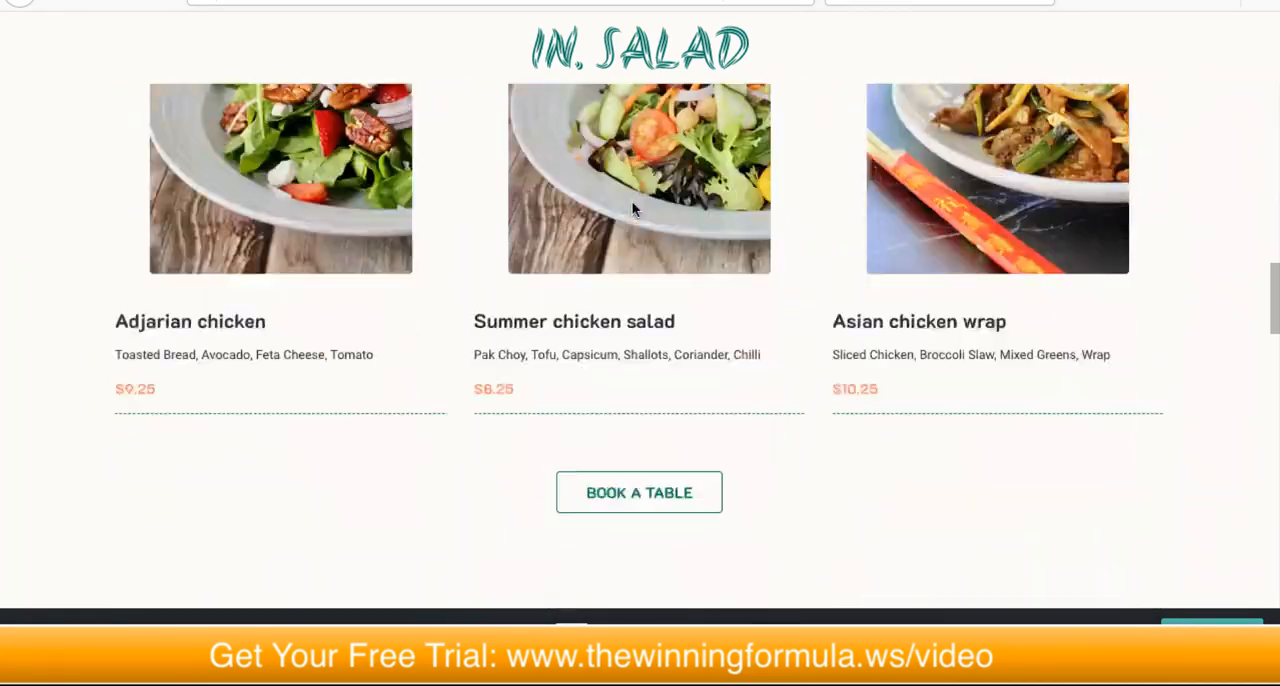
pyautogui.scroll(-3, 632, 208)
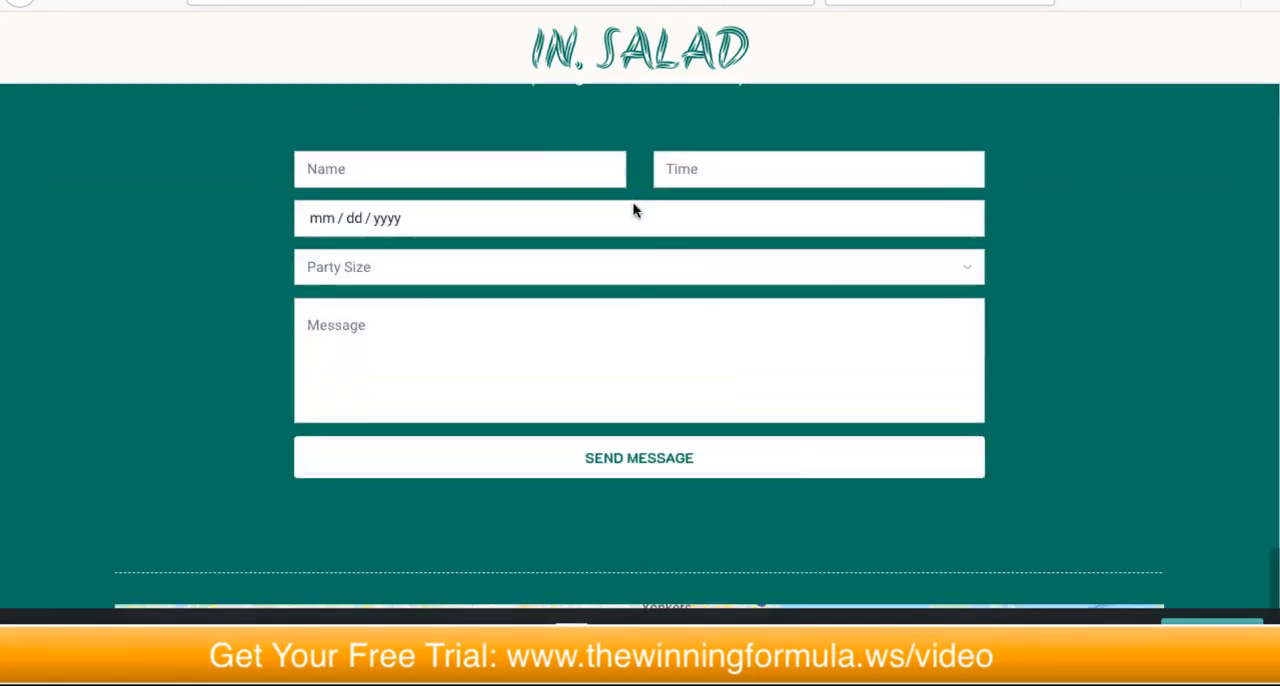
pyautogui.scroll(5, 635, 208)
pyautogui.scroll(-9, 645, 205)
pyautogui.scroll(20, 647, 205)
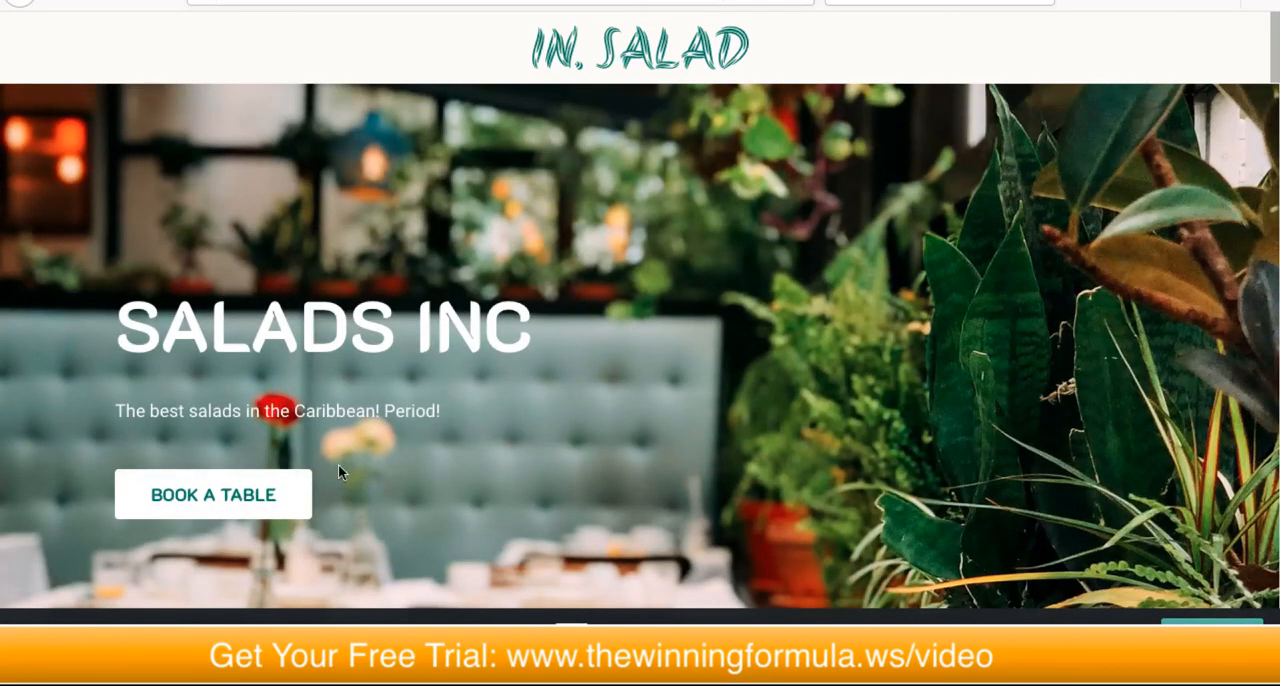
pyautogui.click(40, 638)
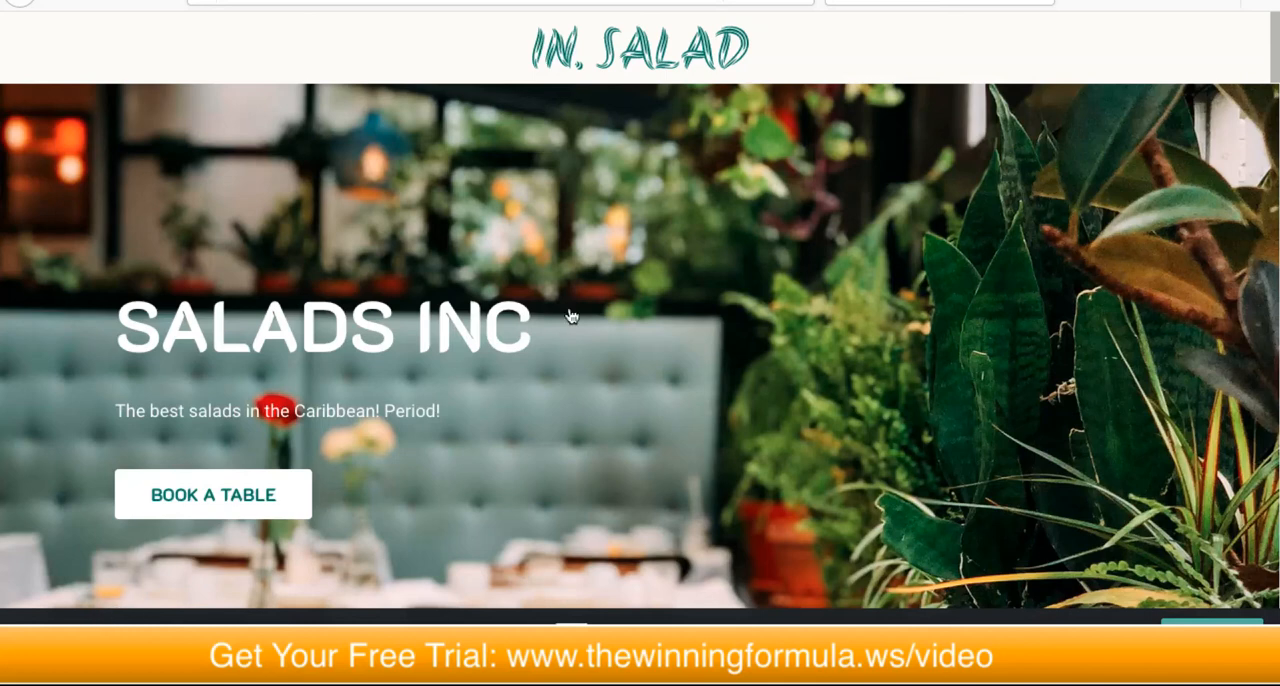